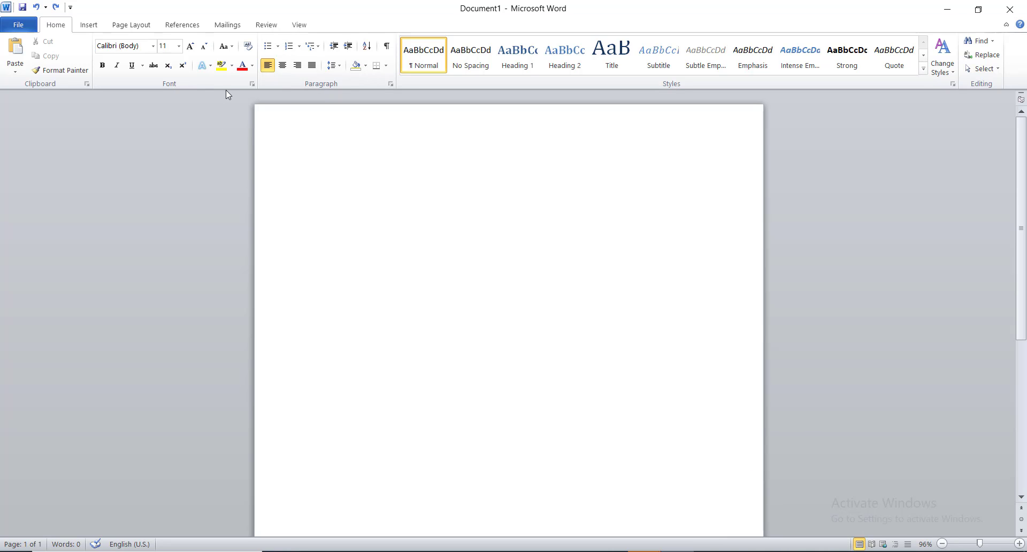
{"action": "left_click", "coordinate": [153, 45]}
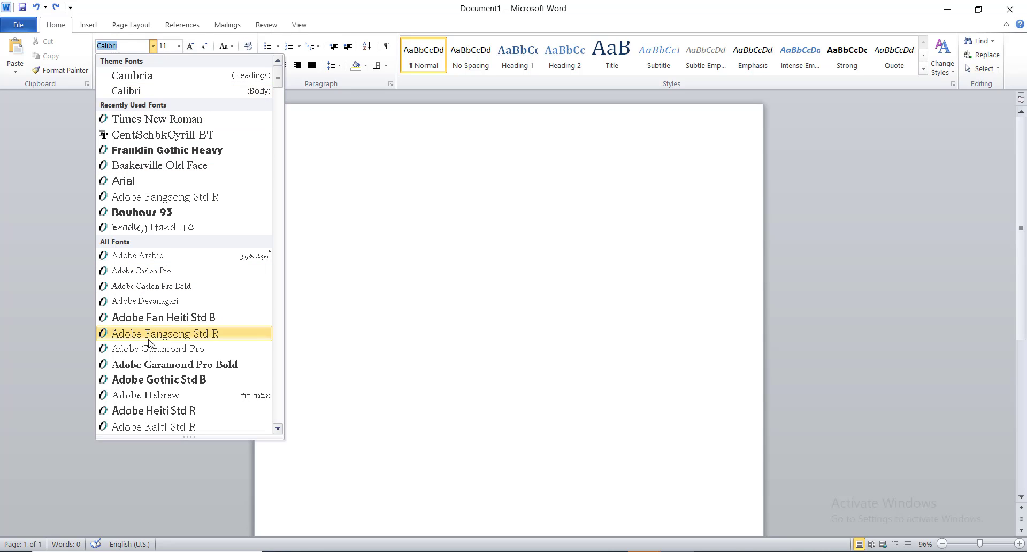
{"action": "scroll", "coordinate": [179, 370], "scroll_direction": "down", "scroll_amount": 3}
{"action": "scroll", "coordinate": [186, 338], "scroll_direction": "down", "scroll_amount": 3}
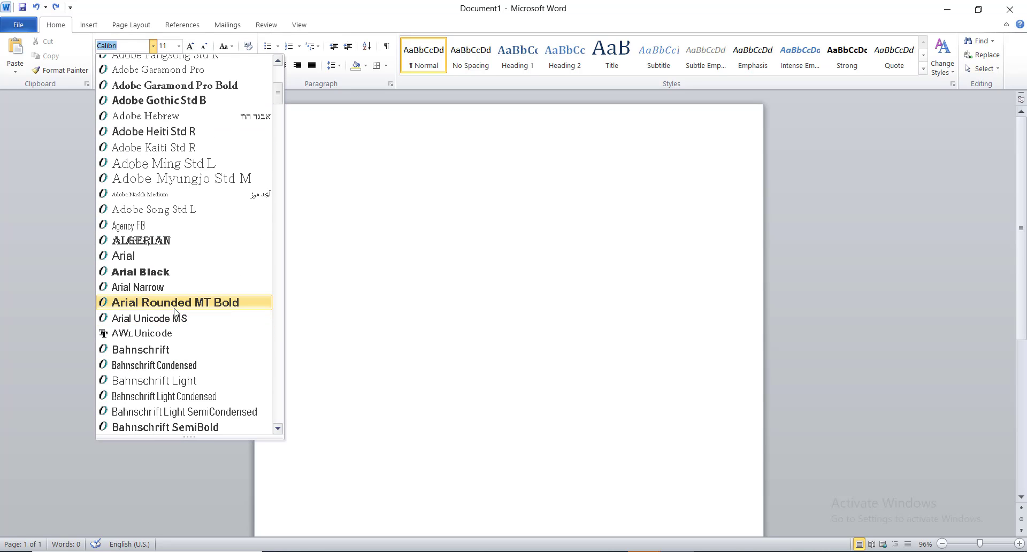
{"action": "scroll", "coordinate": [184, 261], "scroll_direction": "down", "scroll_amount": 2}
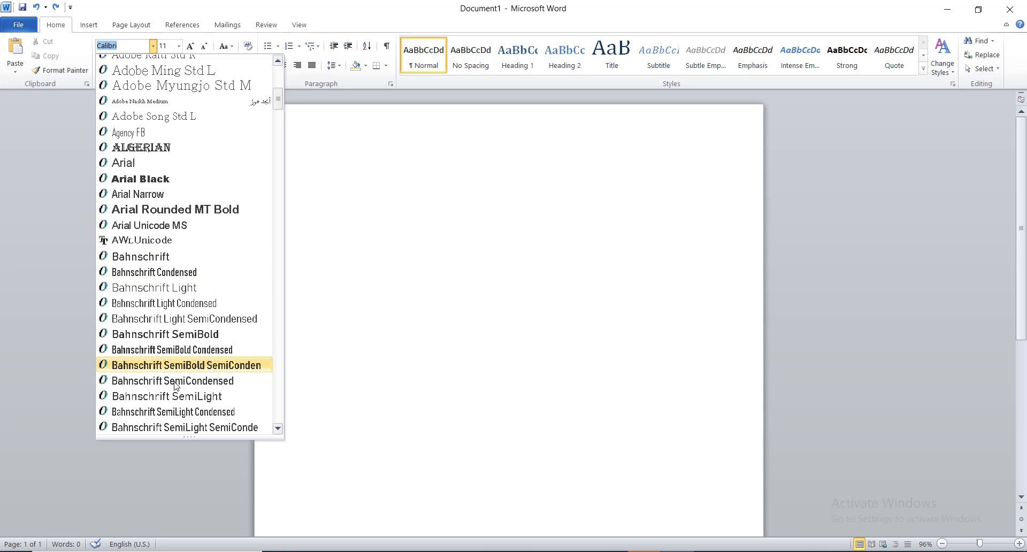
{"action": "scroll", "coordinate": [183, 263], "scroll_direction": "down", "scroll_amount": 6}
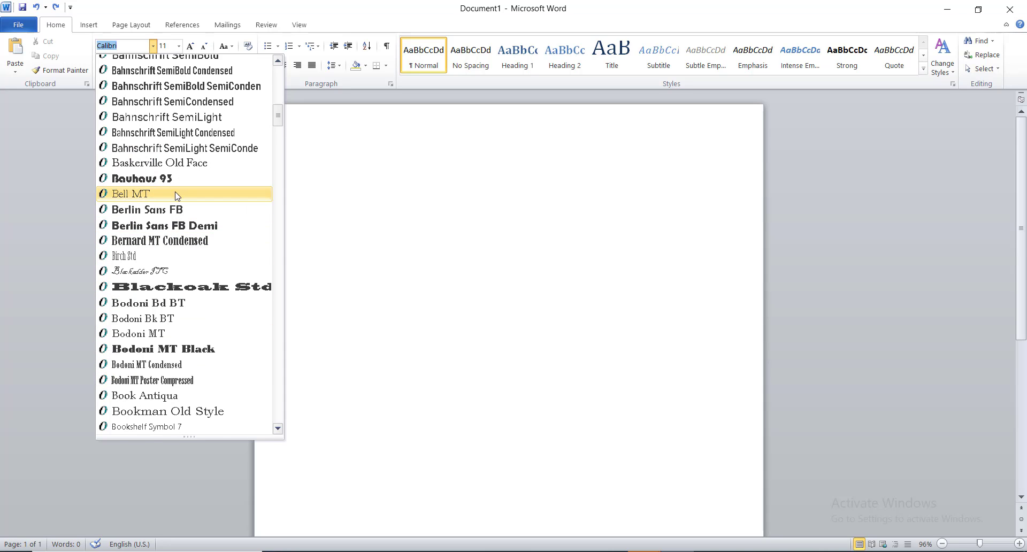
Enter the sample text "Cgnmfj mfhn mfhjm" on the page and set its font to Franklin Gothic Heavy.
{"action": "left_click", "coordinate": [451, 260]}
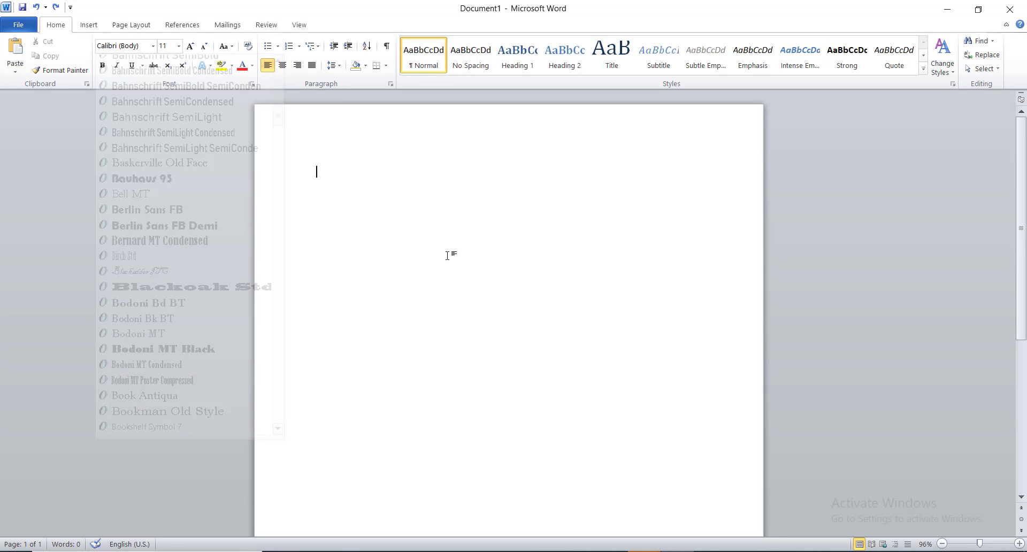
{"action": "type", "text": "cgnmfj mfhn mfhjm"}
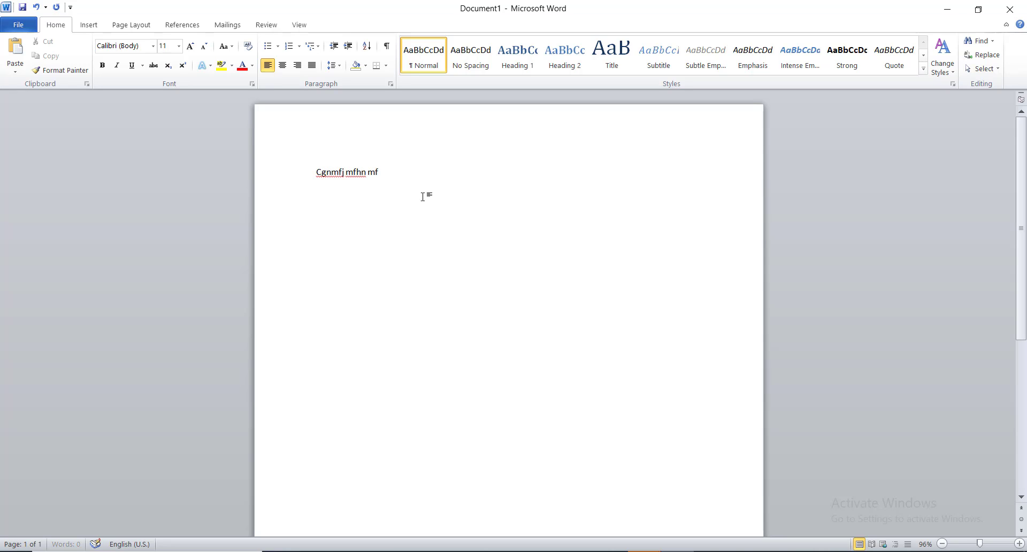
{"action": "left_click_drag", "start_coordinate": [436, 176], "coordinate": [289, 178]}
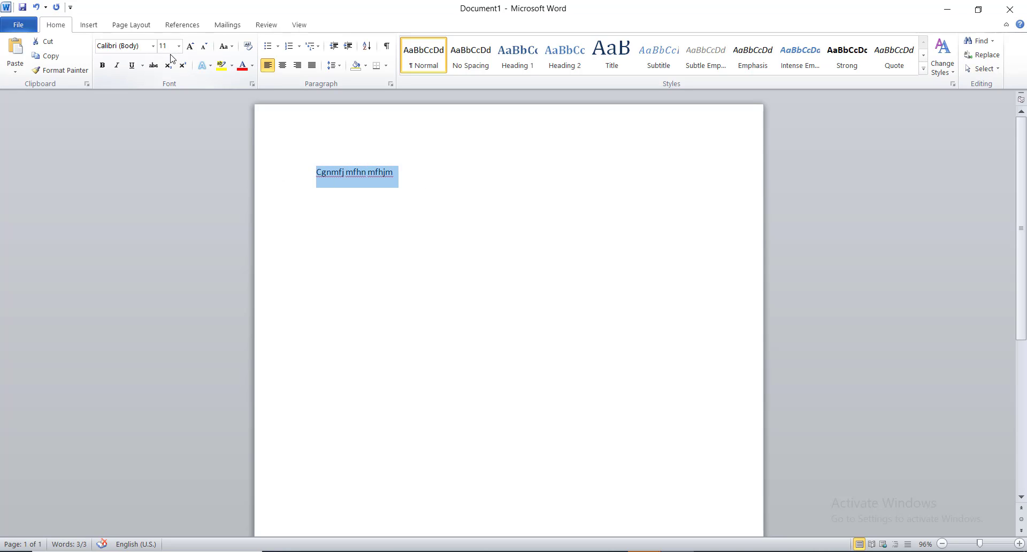
{"action": "left_click_drag", "start_coordinate": [436, 172], "coordinate": [271, 172]}
{"action": "left_click", "coordinate": [153, 46]}
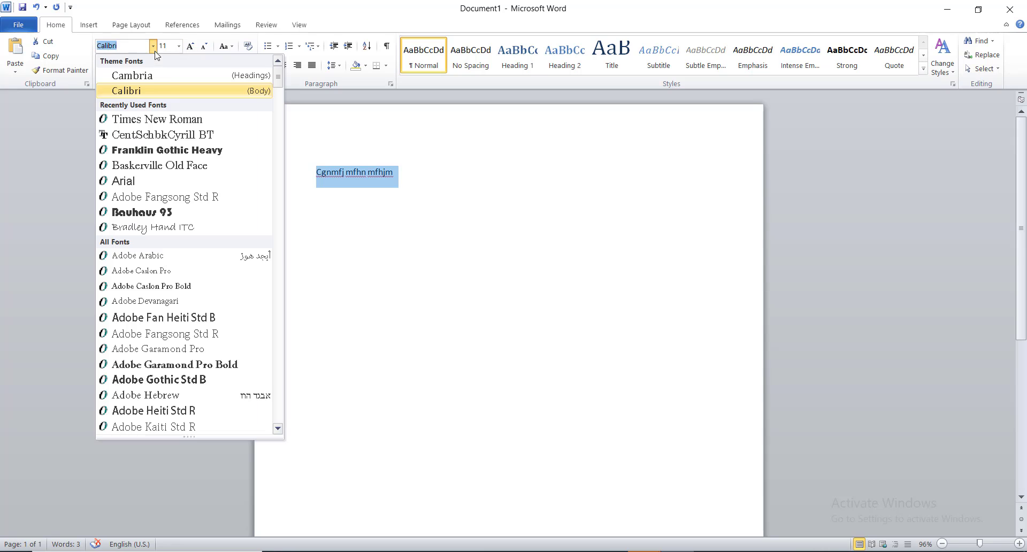
{"action": "left_click", "coordinate": [189, 153]}
{"action": "left_click", "coordinate": [153, 46]}
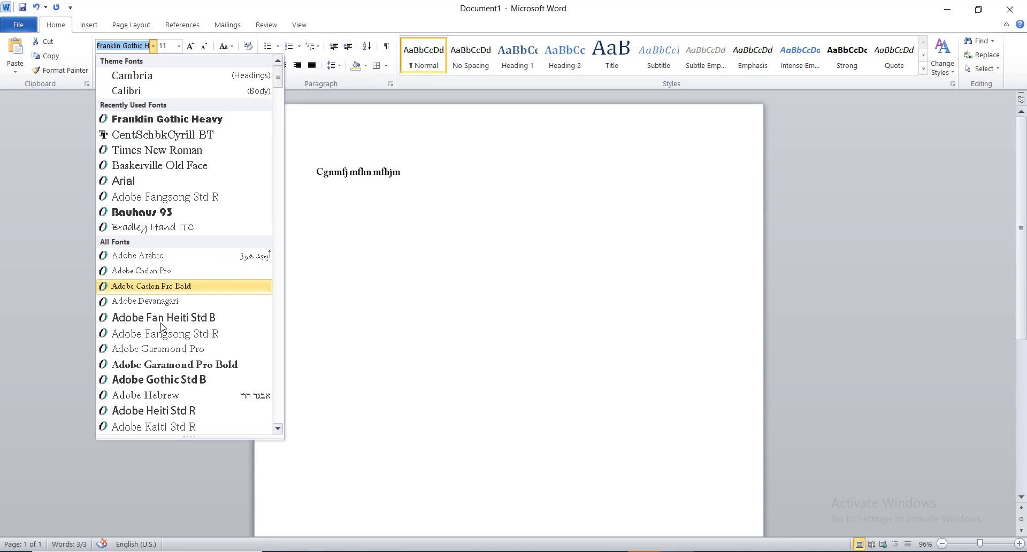
{"action": "scroll", "coordinate": [164, 214], "scroll_direction": "down", "scroll_amount": 5}
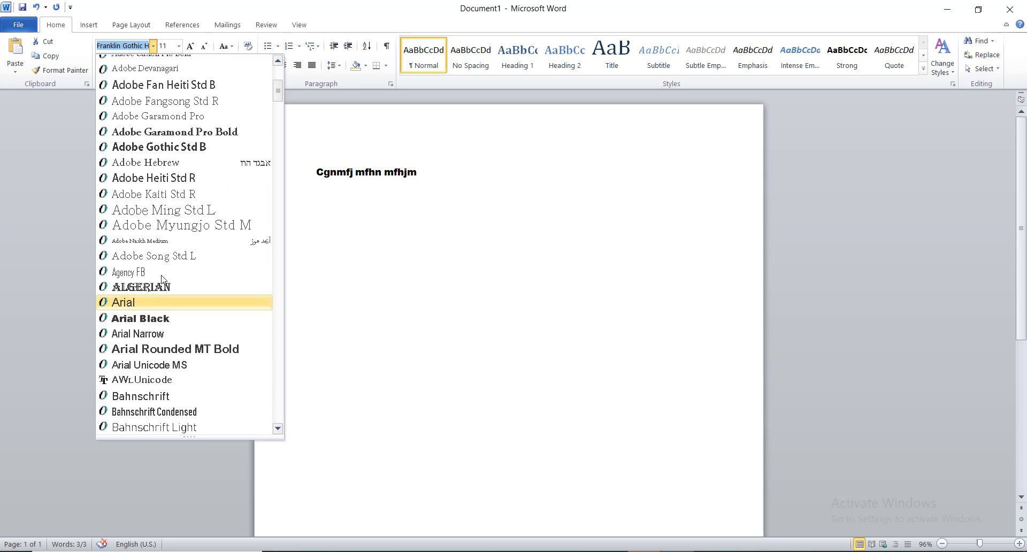
{"action": "scroll", "coordinate": [173, 312], "scroll_direction": "down", "scroll_amount": 2}
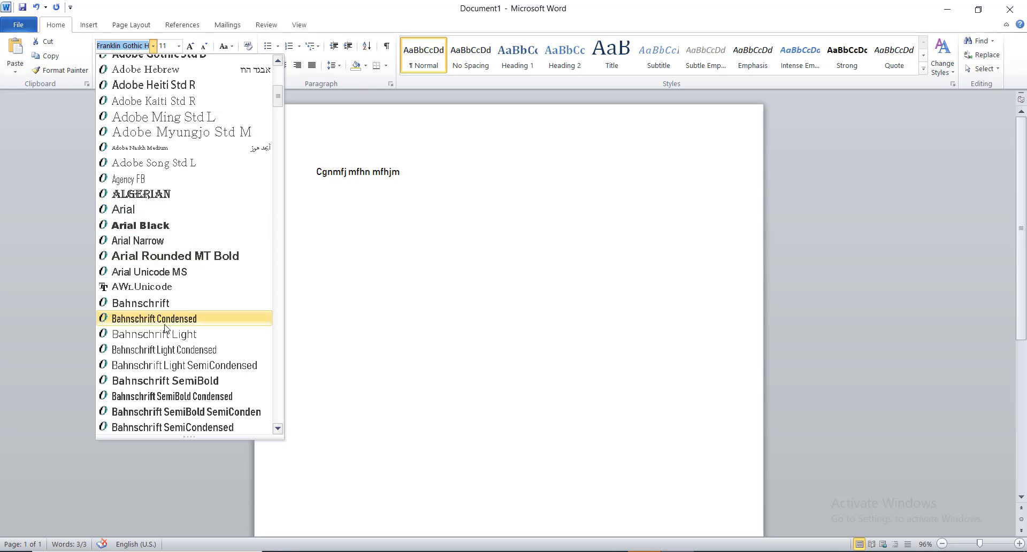
{"action": "scroll", "coordinate": [163, 267], "scroll_direction": "up", "scroll_amount": 7}
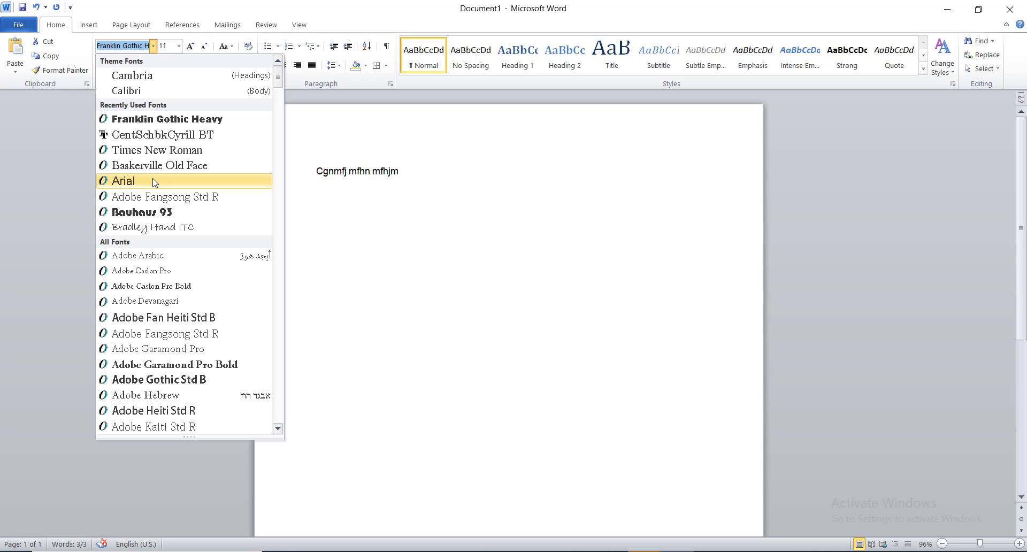
{"action": "left_click", "coordinate": [397, 259]}
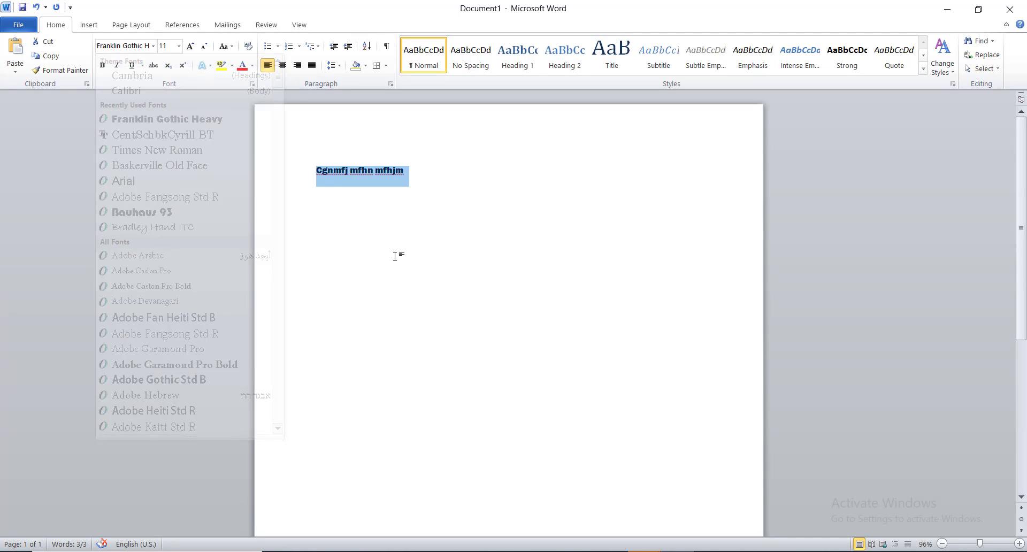
{"action": "left_click", "coordinate": [341, 181]}
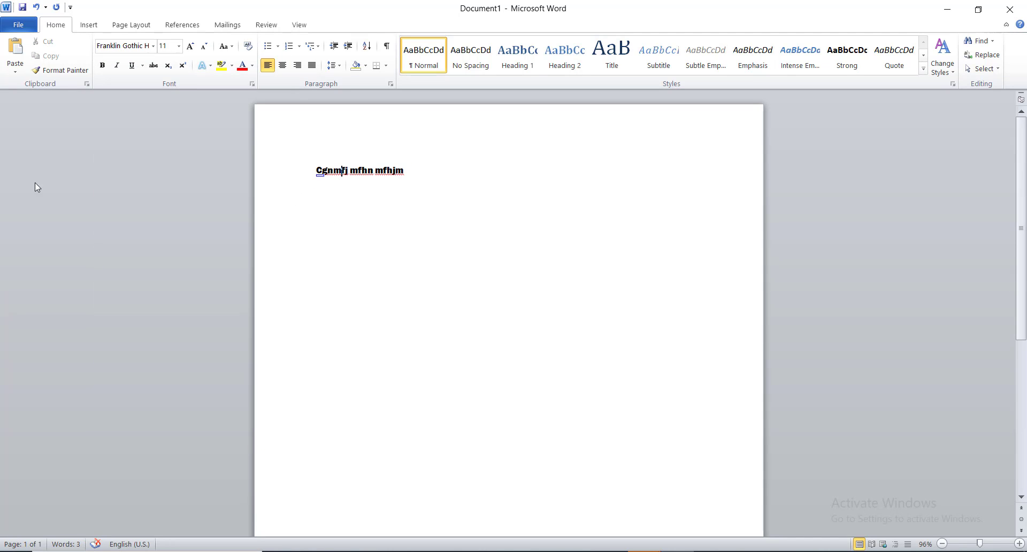
Set the font size of the sample text line to 20.
{"action": "left_click", "coordinate": [300, 174]}
{"action": "left_click", "coordinate": [178, 46]}
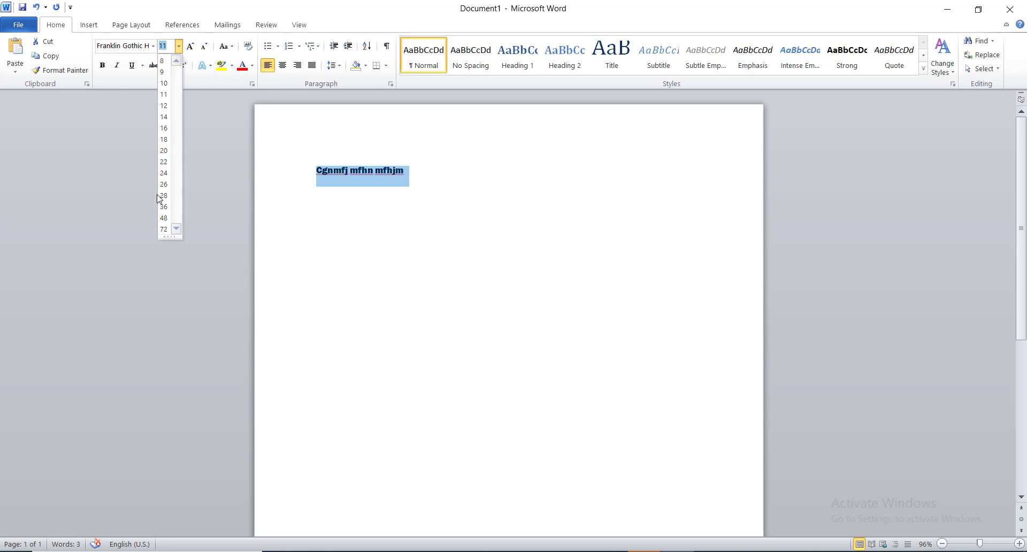
{"action": "left_click", "coordinate": [164, 150]}
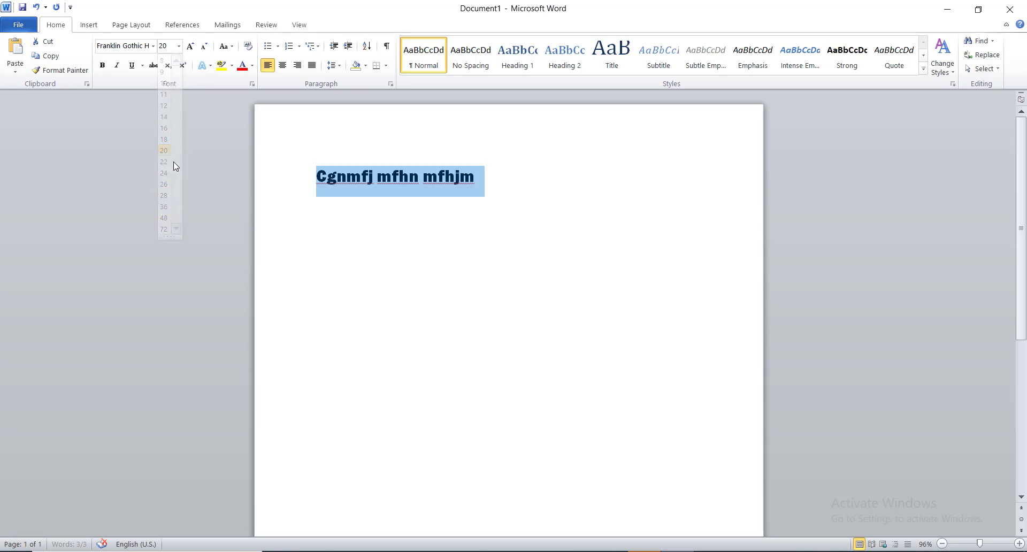
{"action": "left_click", "coordinate": [362, 176]}
Enlarge the sample text line stepwise with Grow Font until its size is 48.
{"action": "left_click", "coordinate": [302, 179]}
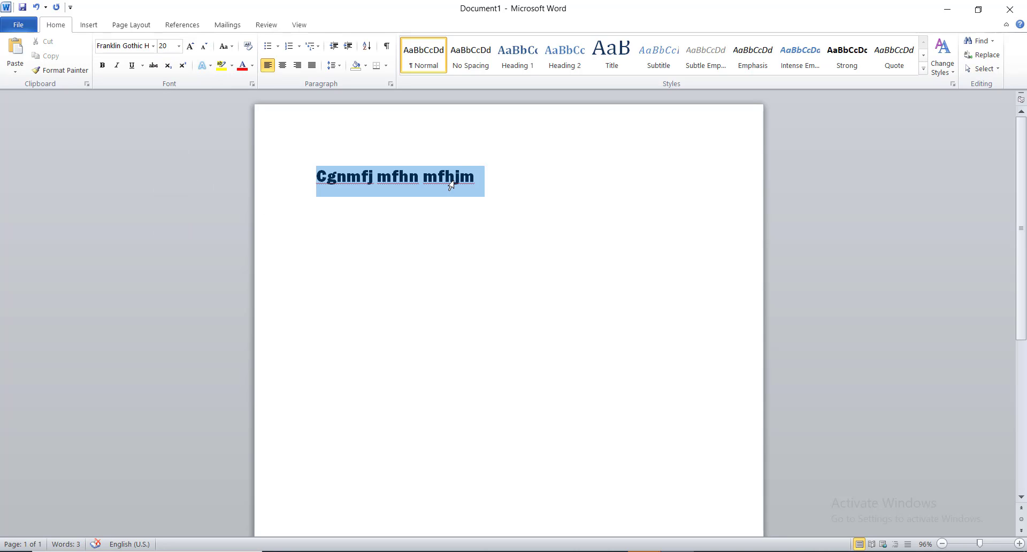
{"action": "left_click", "coordinate": [196, 49]}
{"action": "left_click", "coordinate": [196, 50]}
{"action": "left_click", "coordinate": [196, 49]}
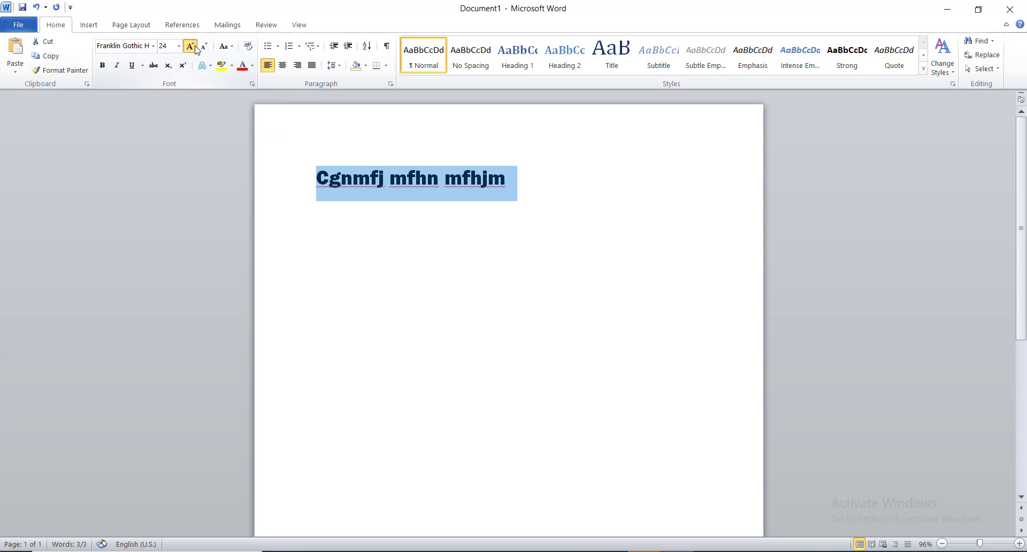
{"action": "left_click", "coordinate": [196, 50]}
{"action": "left_click", "coordinate": [178, 46]}
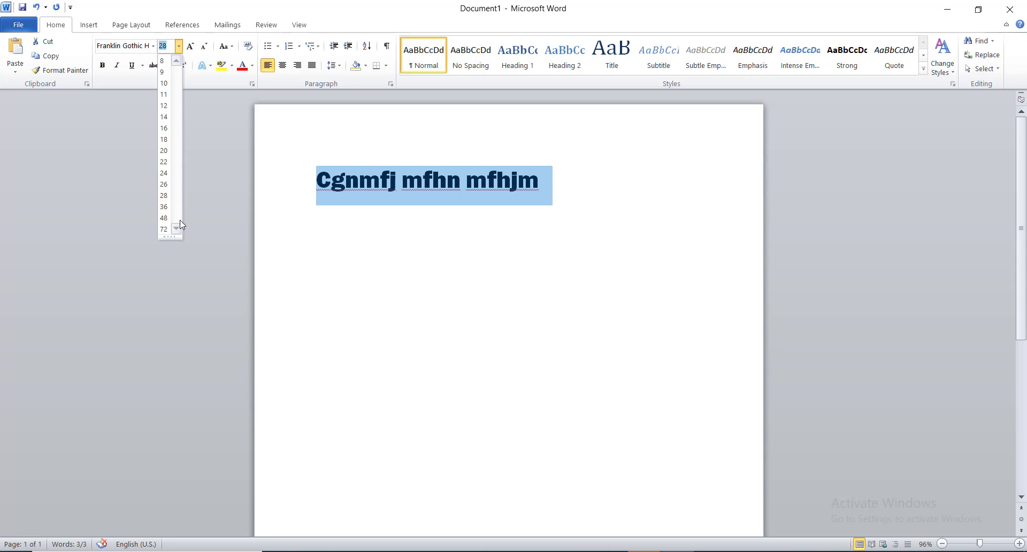
{"action": "left_click", "coordinate": [191, 51]}
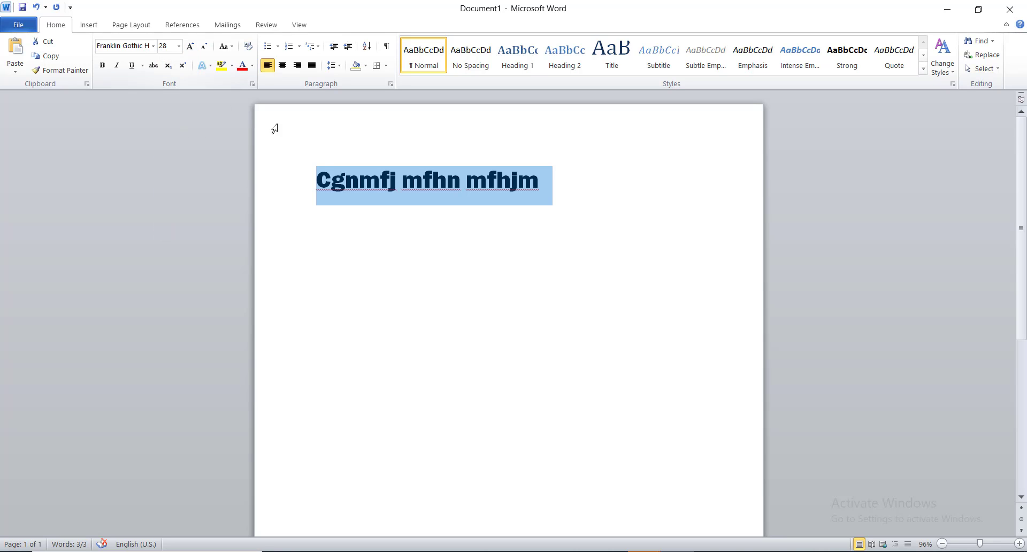
{"action": "left_click", "coordinate": [191, 47]}
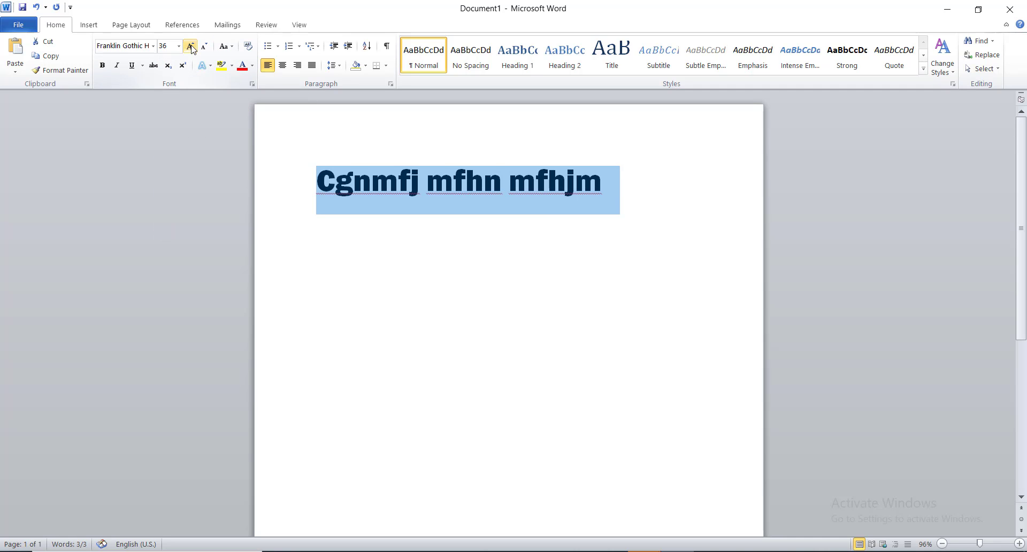
{"action": "left_click", "coordinate": [191, 47]}
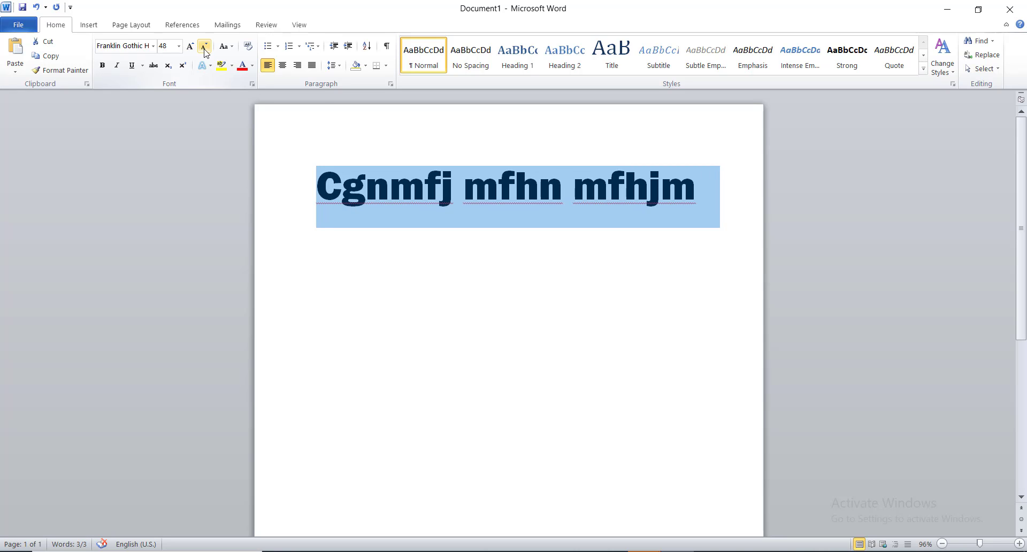
Reduce the selected line stepwise with Shrink Font to size 26.
{"action": "left_click", "coordinate": [205, 49]}
{"action": "left_click", "coordinate": [205, 49]}
{"action": "left_click", "coordinate": [205, 49]}
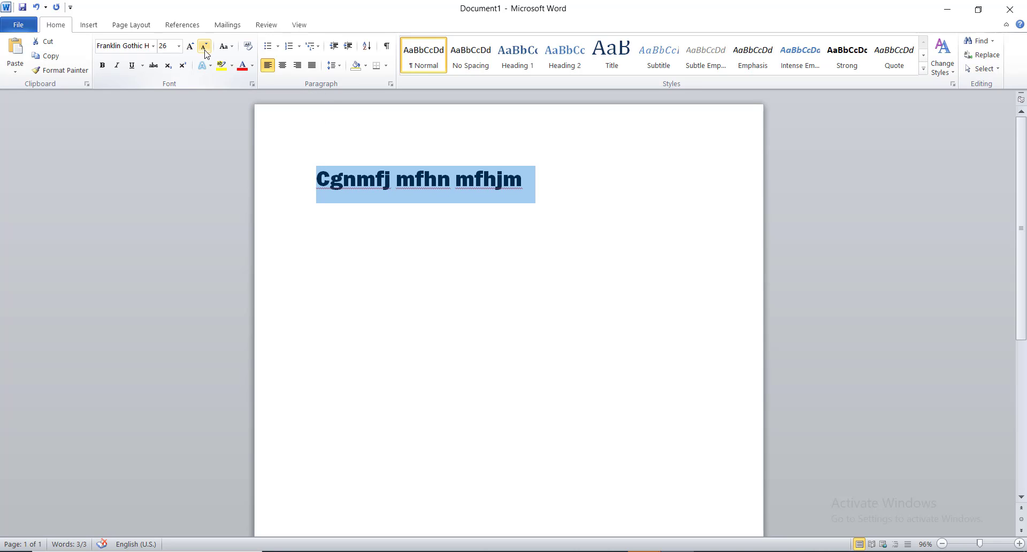
Change the case of the selected line to UPPERCASE, followed by Capitalize Each Word.
{"action": "left_click", "coordinate": [227, 49]}
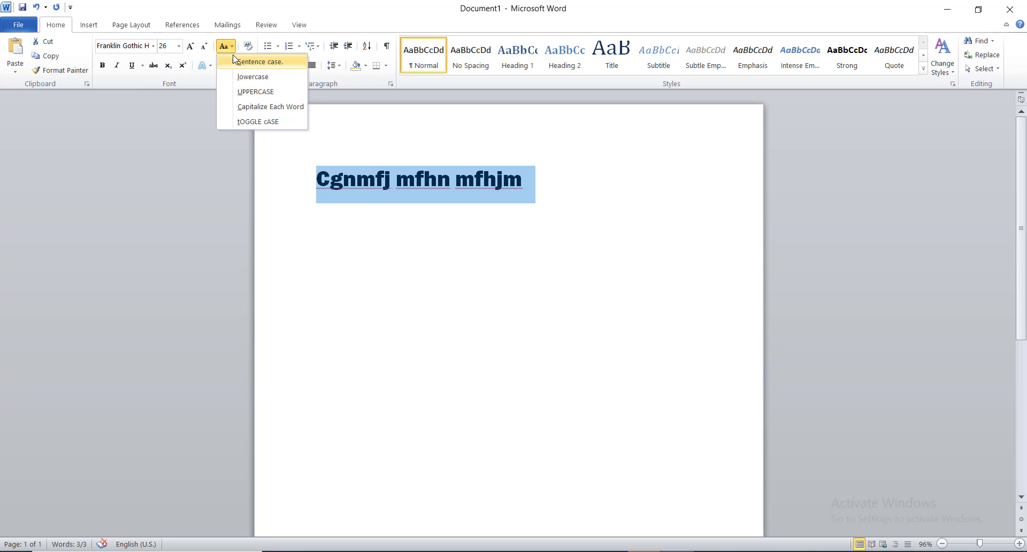
{"action": "left_click", "coordinate": [258, 92]}
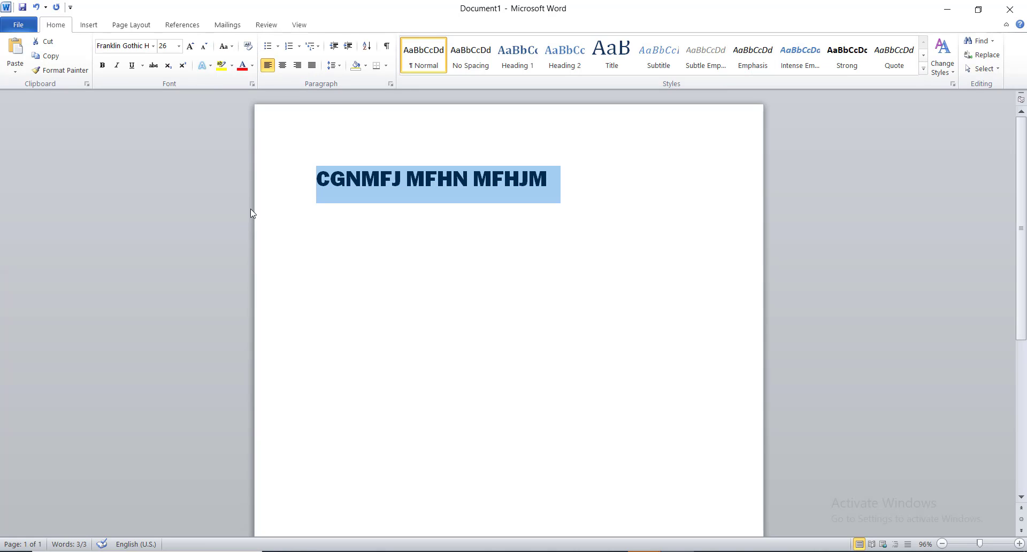
{"action": "left_click", "coordinate": [225, 46]}
{"action": "left_click", "coordinate": [263, 107]}
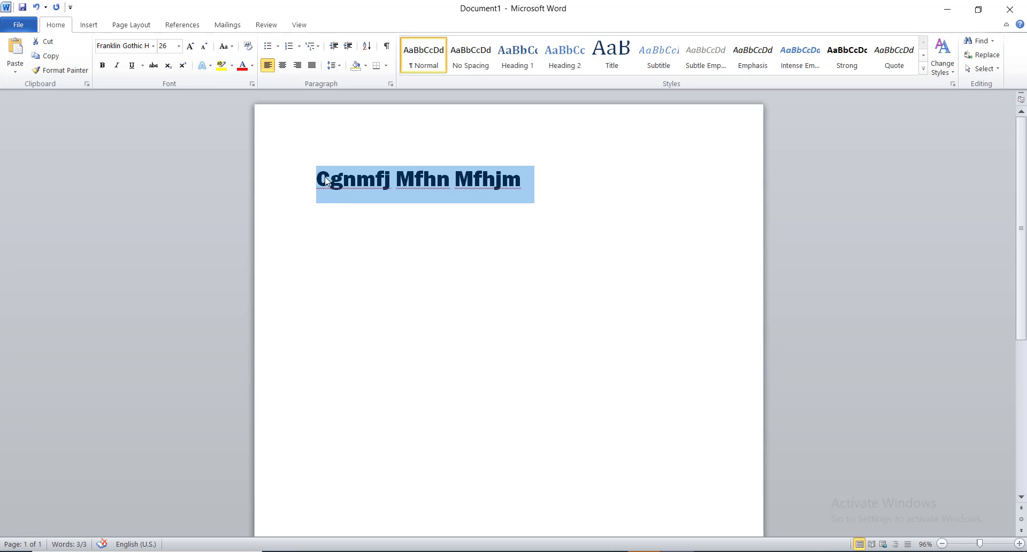
Convert the selected line to lowercase, followed by Sentence case, and deselect it.
{"action": "left_click", "coordinate": [223, 46]}
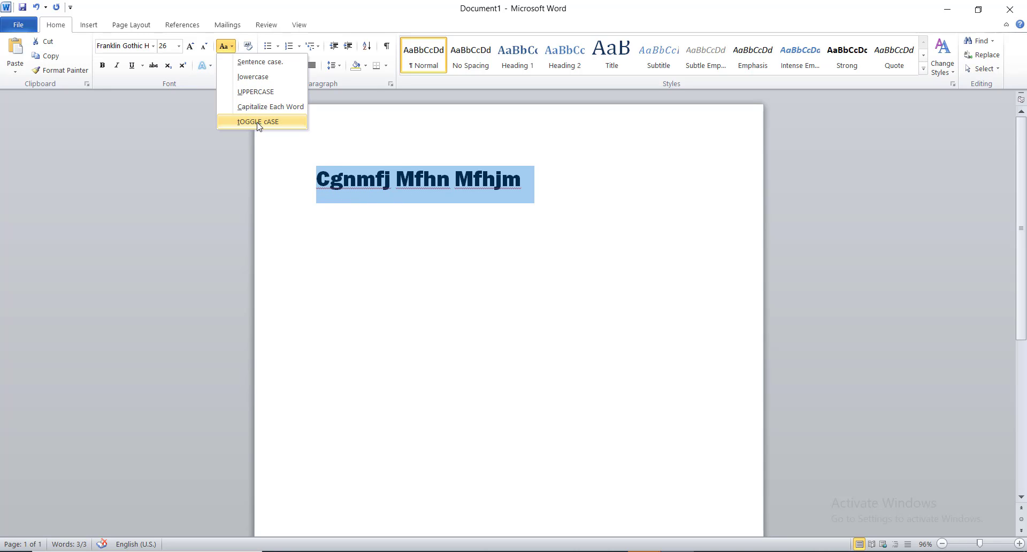
{"action": "left_click", "coordinate": [252, 76]}
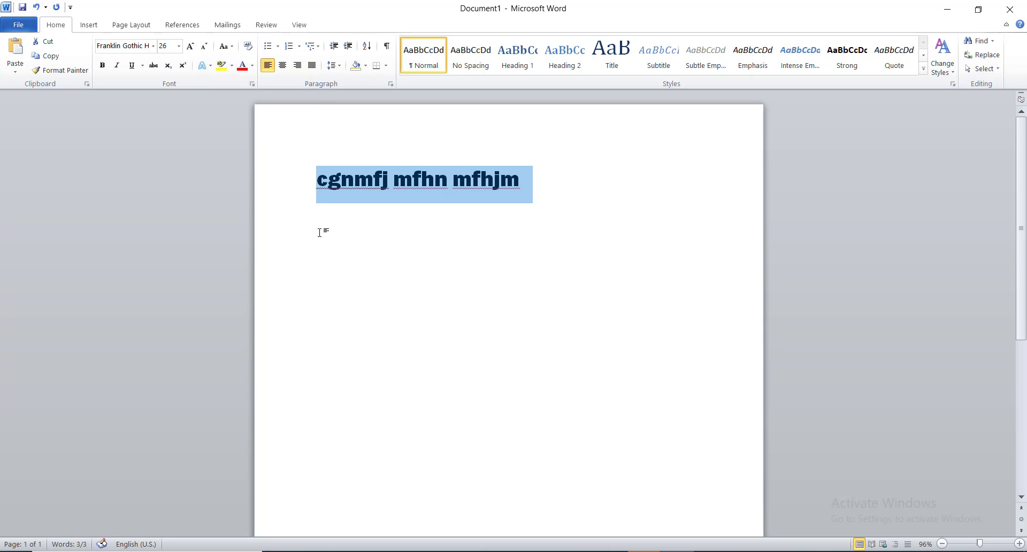
{"action": "left_click", "coordinate": [224, 46]}
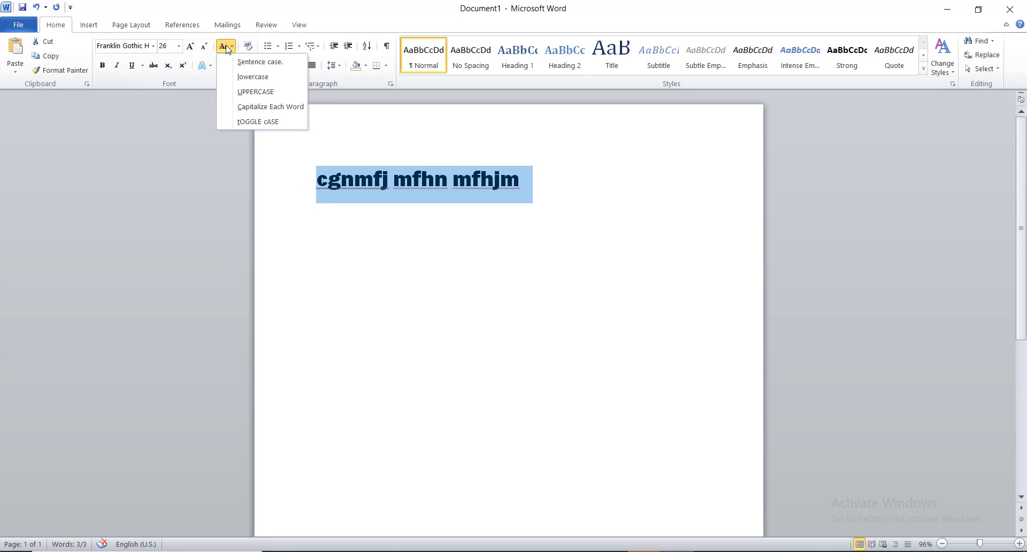
{"action": "left_click", "coordinate": [260, 61]}
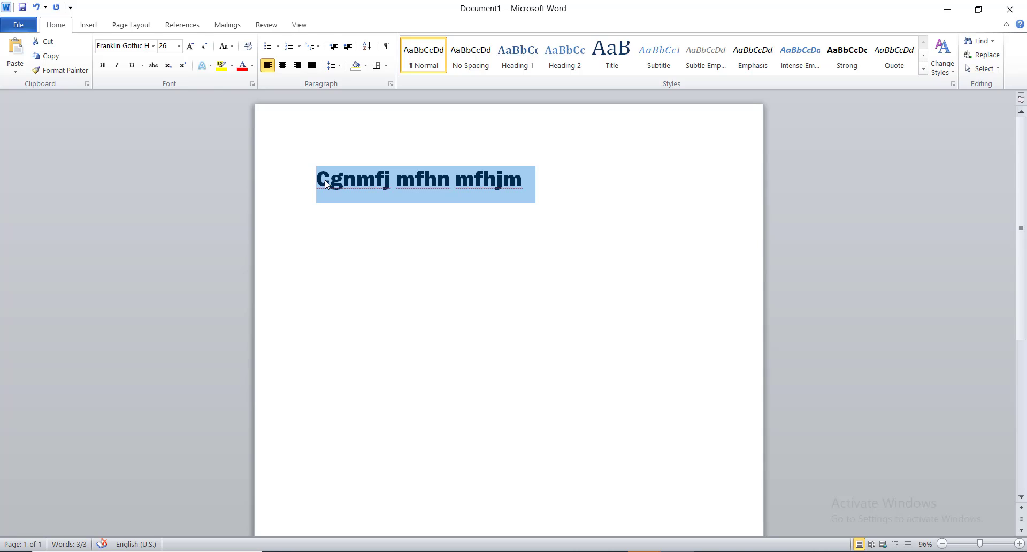
{"action": "left_click", "coordinate": [320, 186]}
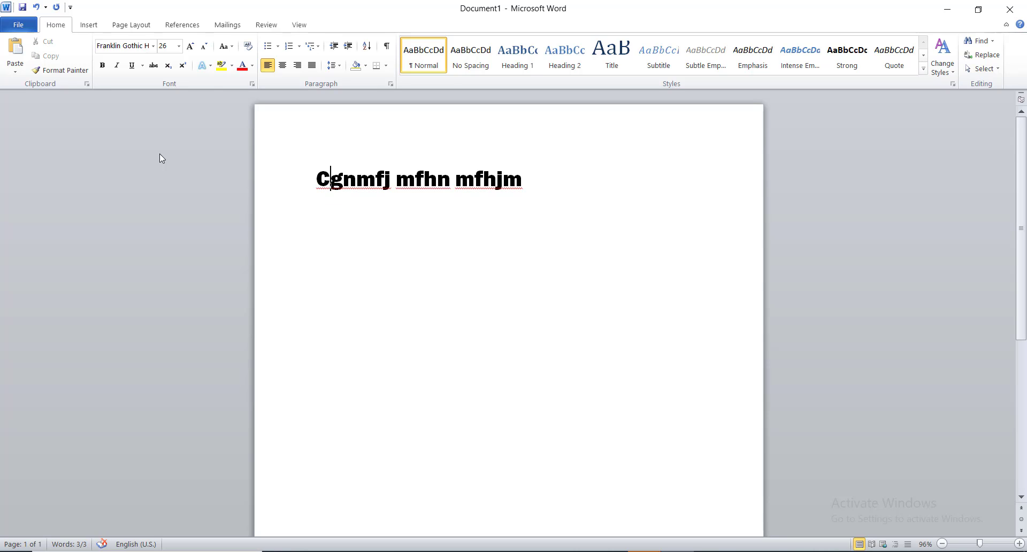
Color the whole sample text line red, and replace that with the dark olive green theme color.
{"action": "left_click_drag", "start_coordinate": [317, 182], "coordinate": [530, 185]}
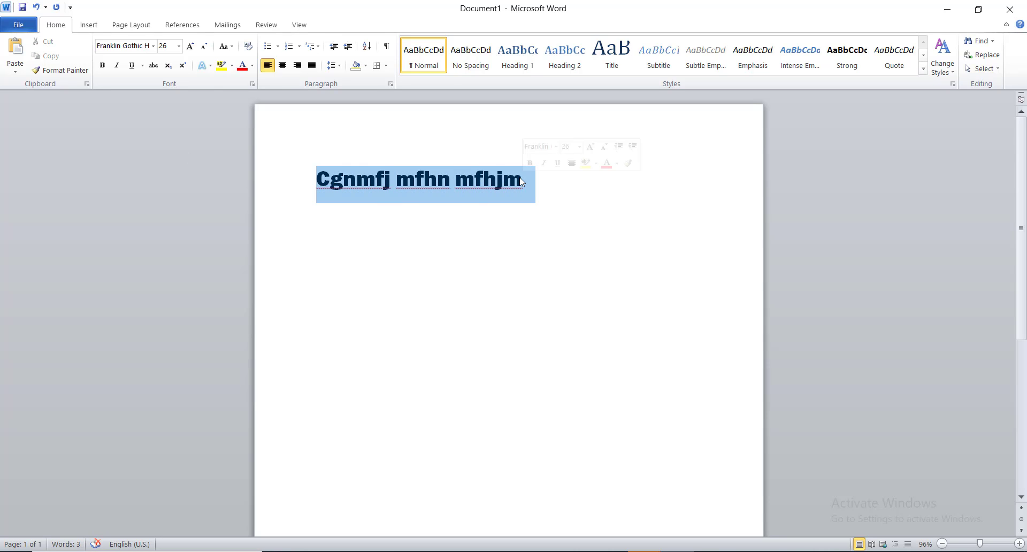
{"action": "left_click", "coordinate": [243, 66]}
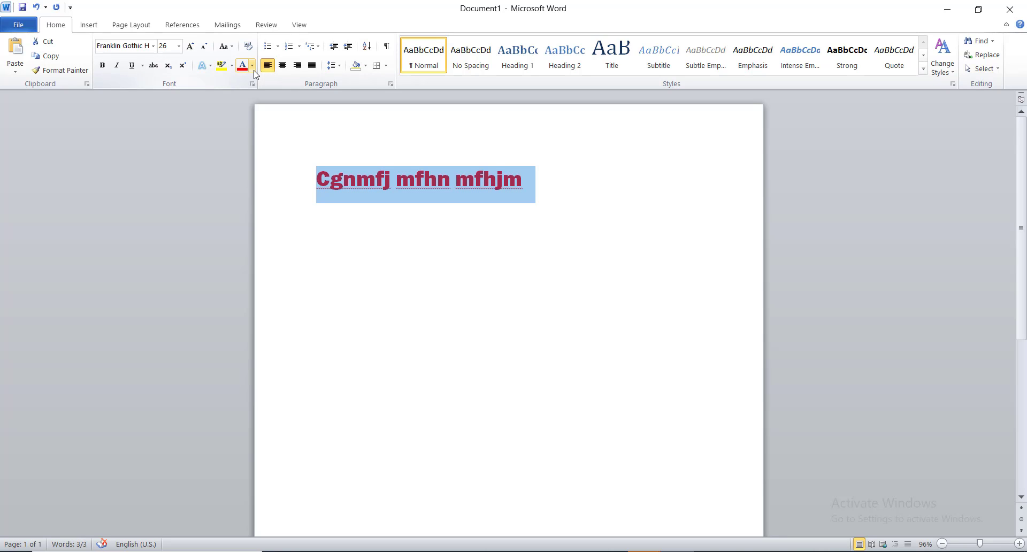
{"action": "left_click", "coordinate": [252, 66]}
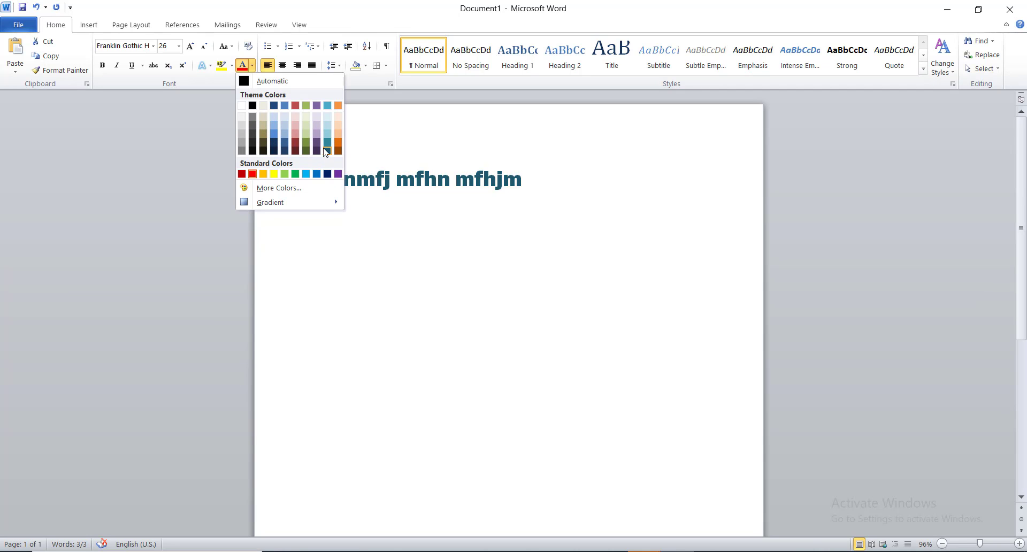
{"action": "left_click", "coordinate": [307, 148]}
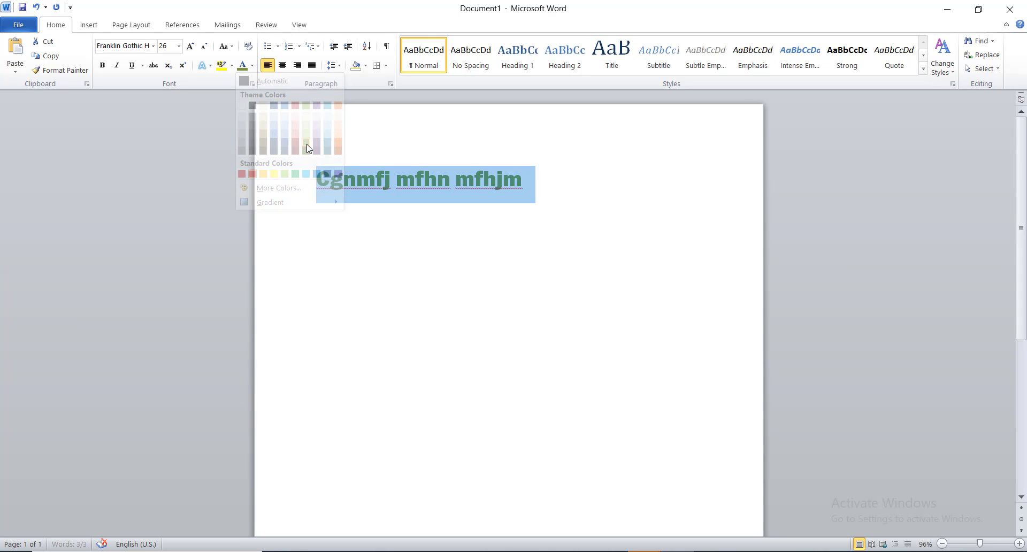
Pick a custom bright green from the color spectrum as the selected line's font color, and deselect the line.
{"action": "left_click", "coordinate": [253, 67]}
{"action": "left_click", "coordinate": [276, 190]}
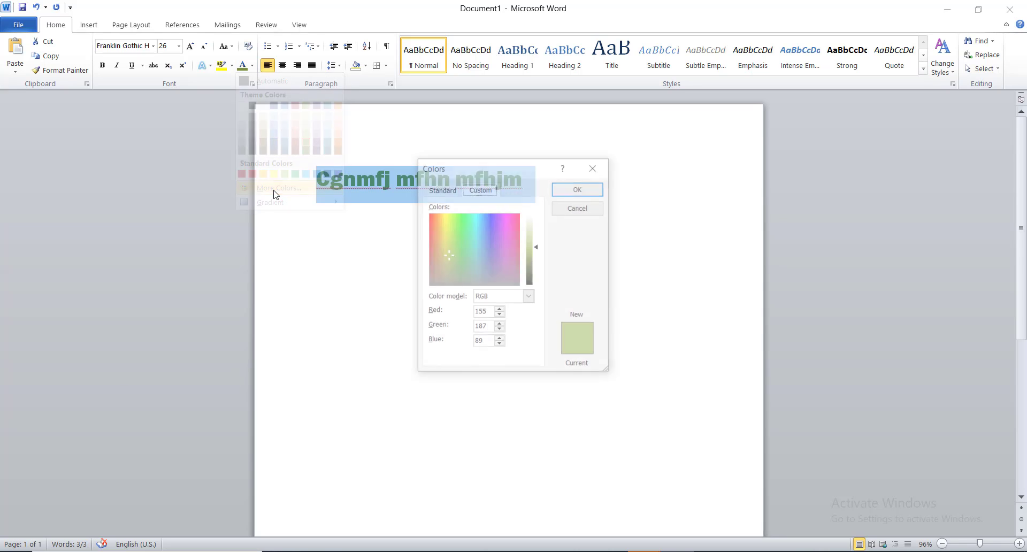
{"action": "left_click", "coordinate": [463, 224]}
{"action": "left_click", "coordinate": [499, 234]}
{"action": "left_click", "coordinate": [489, 255]}
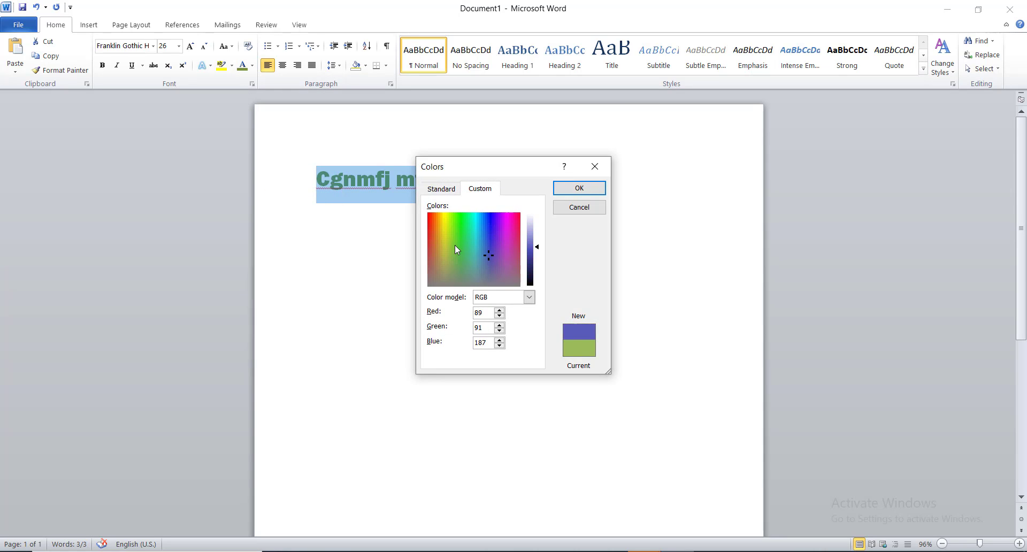
{"action": "double_click", "coordinate": [455, 245]}
{"action": "left_click", "coordinate": [342, 179]}
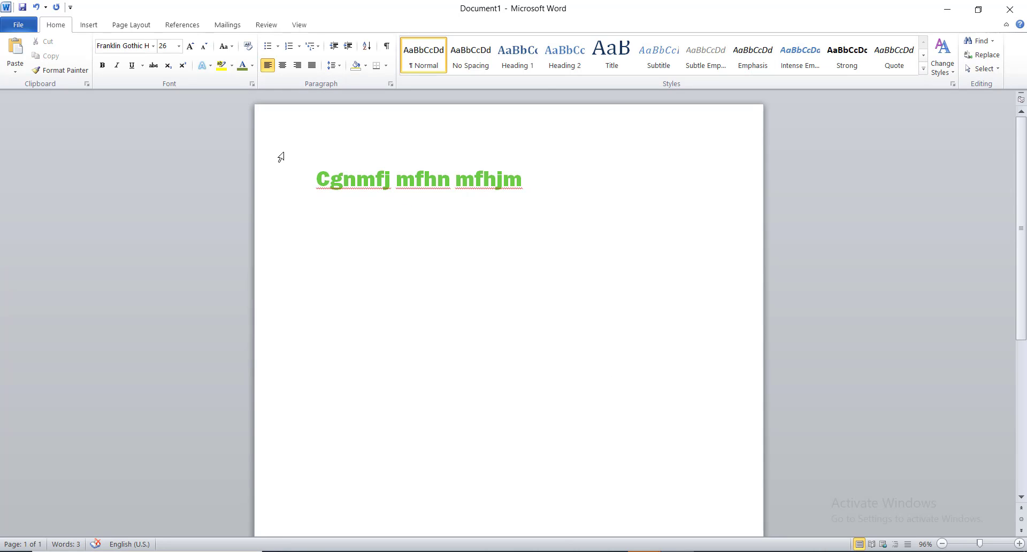
Apply light olive green theme color shading behind the sample text line.
{"action": "left_click_drag", "start_coordinate": [316, 179], "coordinate": [535, 182]}
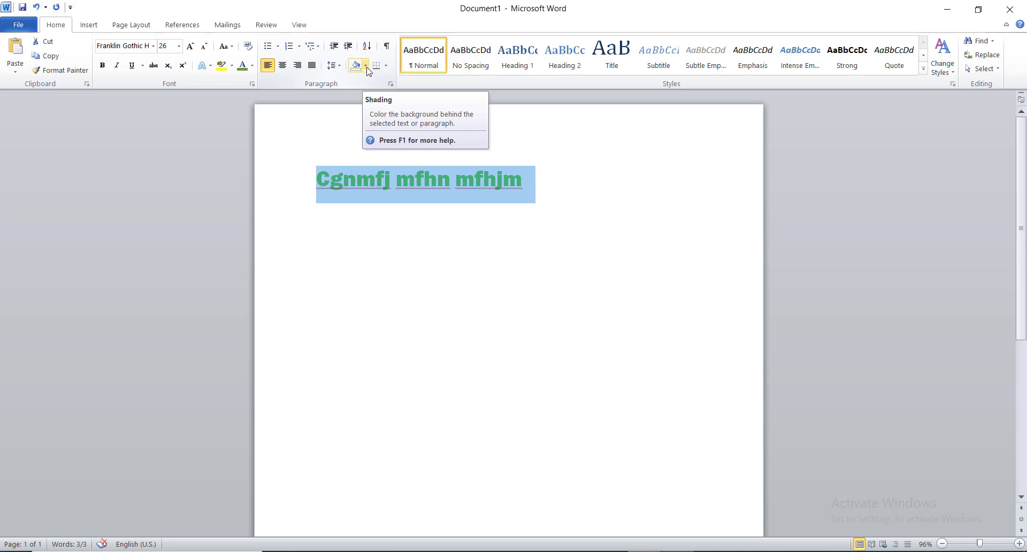
{"action": "left_click", "coordinate": [367, 68]}
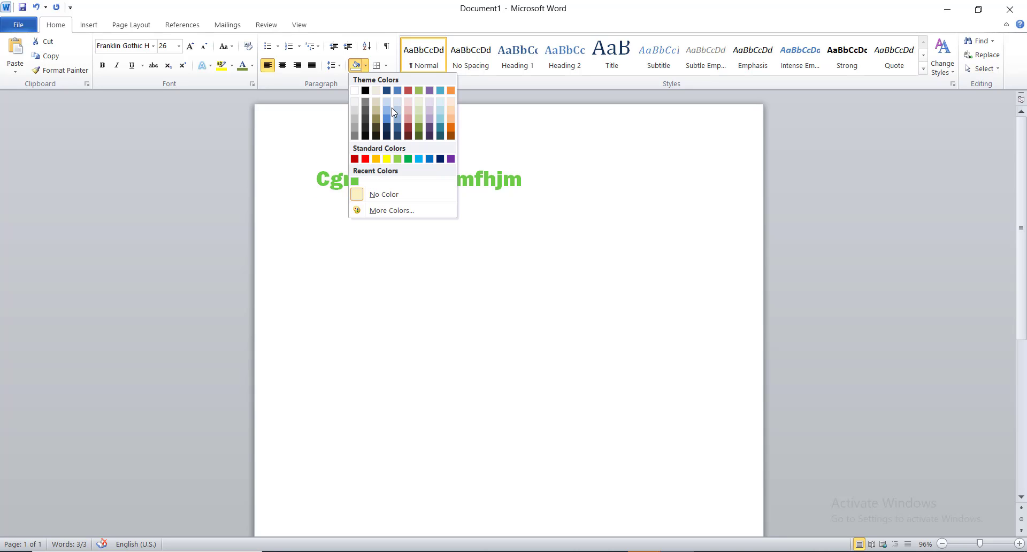
{"action": "left_click", "coordinate": [418, 118]}
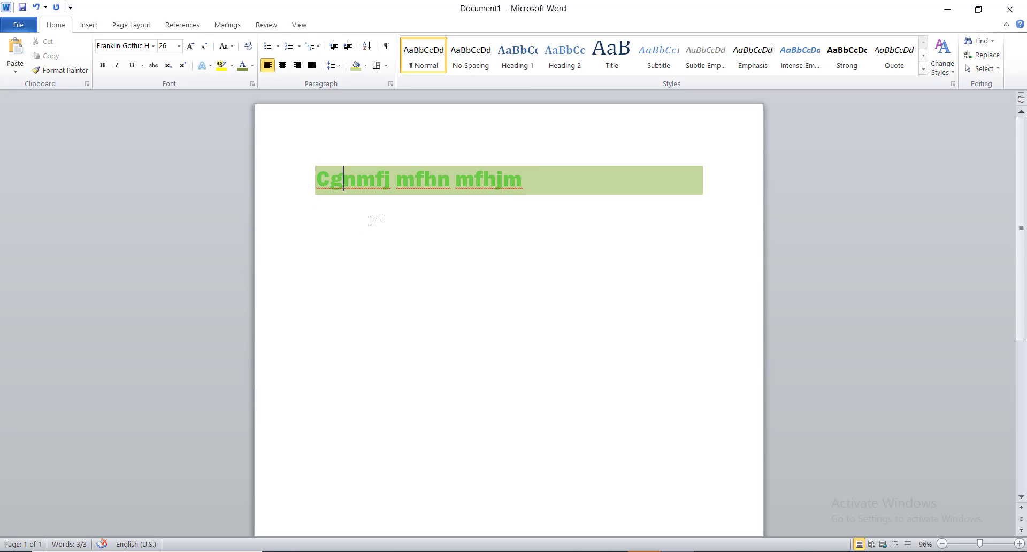
Highlight the whole sample text line in bright green with Text Highlight Color.
{"action": "left_click_drag", "start_coordinate": [323, 182], "coordinate": [535, 185]}
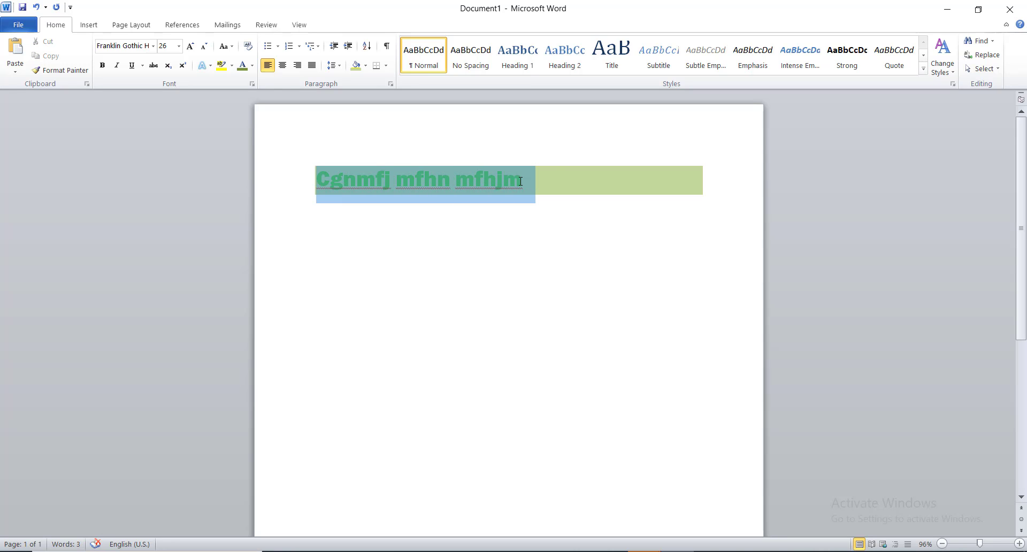
{"action": "left_click", "coordinate": [231, 65]}
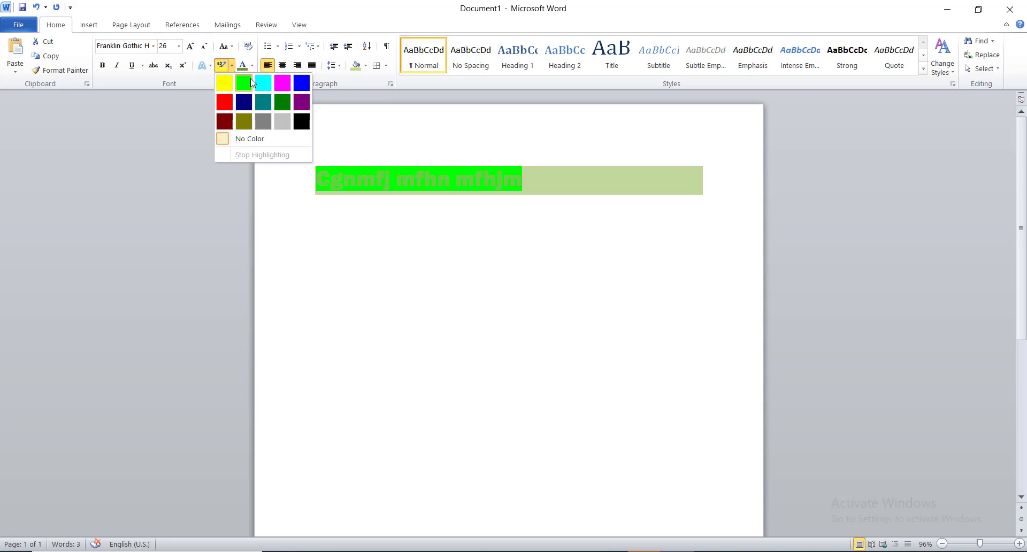
{"action": "left_click", "coordinate": [251, 82]}
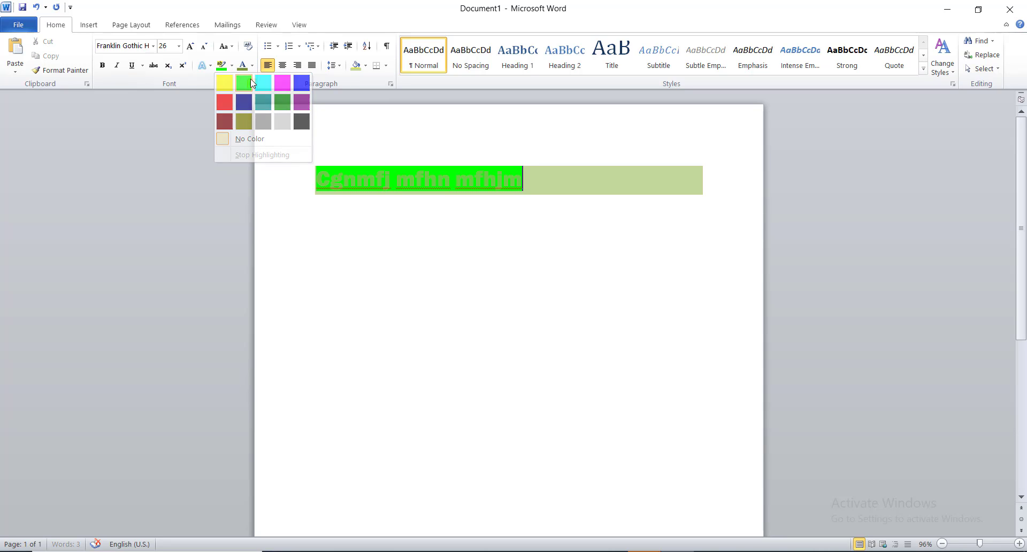
{"action": "left_click", "coordinate": [449, 196]}
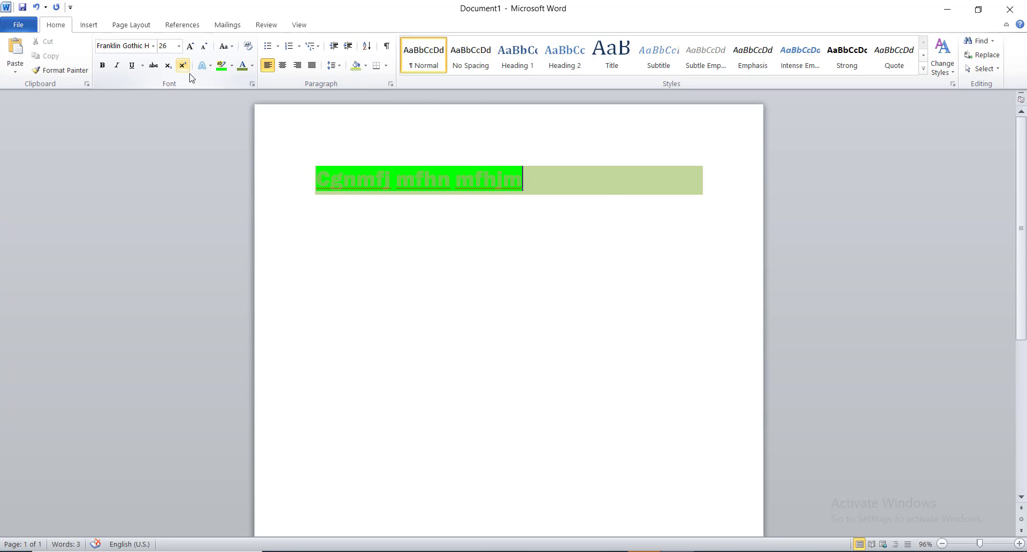
{"action": "left_click", "coordinate": [390, 206]}
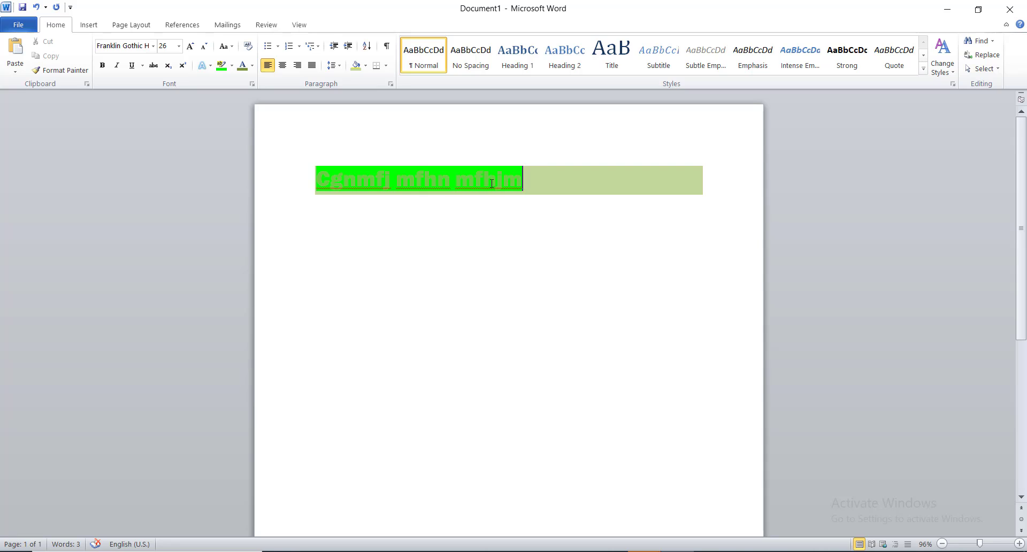
{"action": "key", "text": "ctrl+a"}
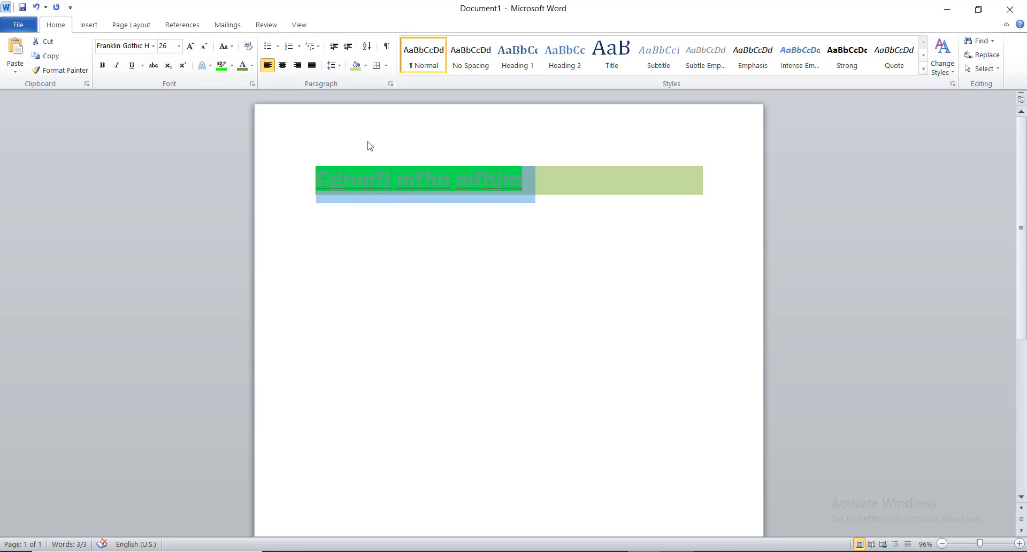
{"action": "left_click", "coordinate": [475, 182]}
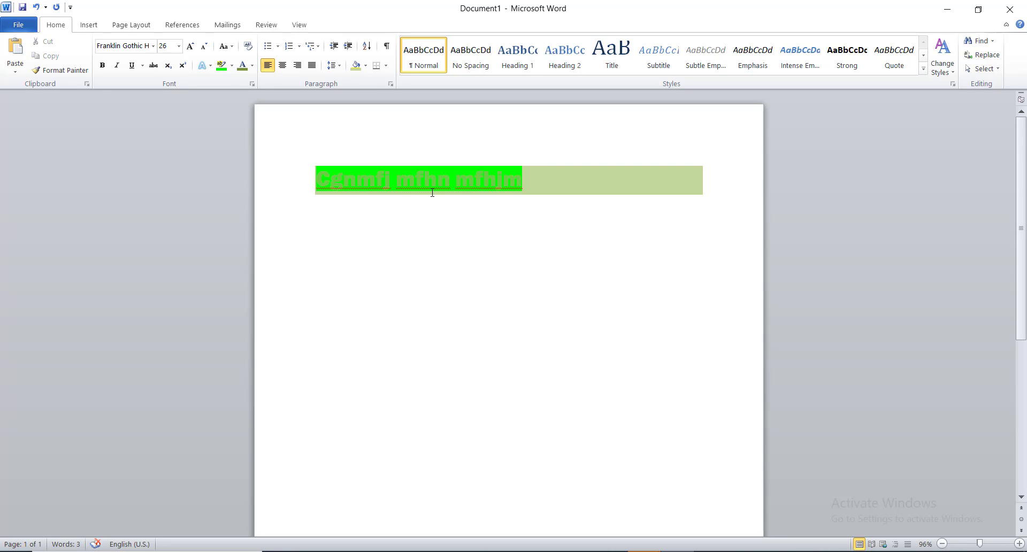
Undo the highlight, shading, font color and recent size changes until the sample text is plain black at size 36.
{"action": "left_click", "coordinate": [37, 8]}
{"action": "left_click", "coordinate": [40, 11]}
{"action": "left_click", "coordinate": [40, 11]}
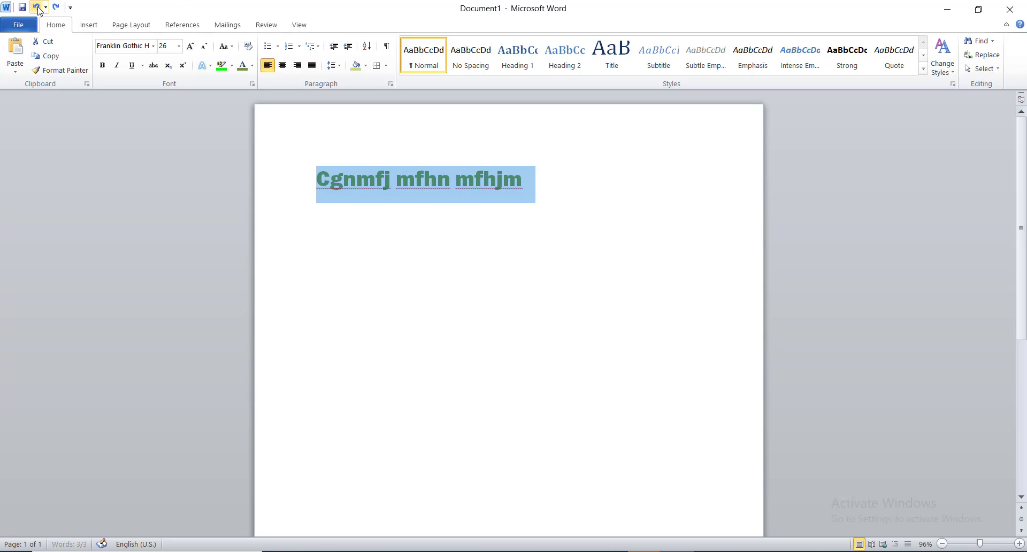
{"action": "left_click", "coordinate": [40, 11]}
{"action": "left_click", "coordinate": [41, 11]}
{"action": "left_click", "coordinate": [39, 10]}
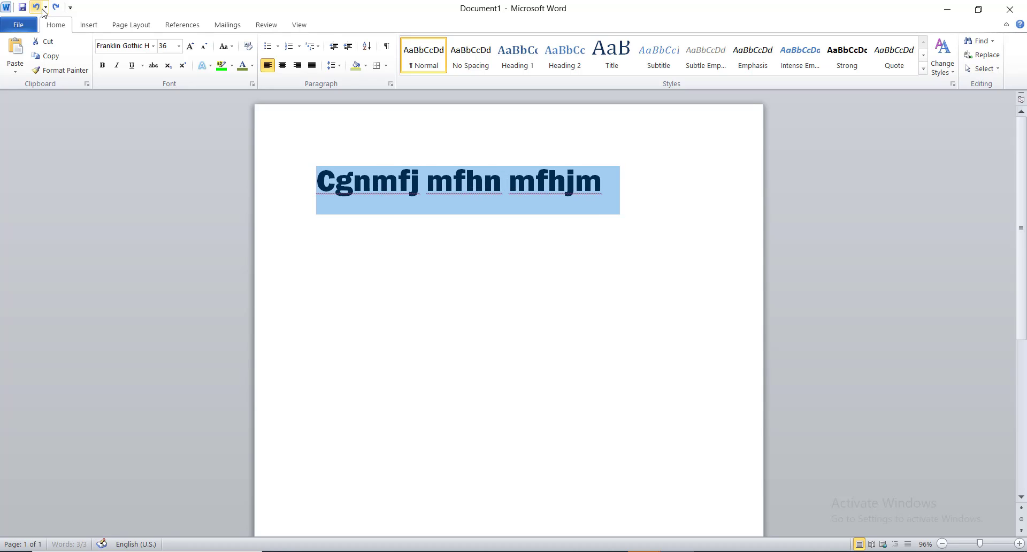
{"action": "left_click", "coordinate": [408, 211]}
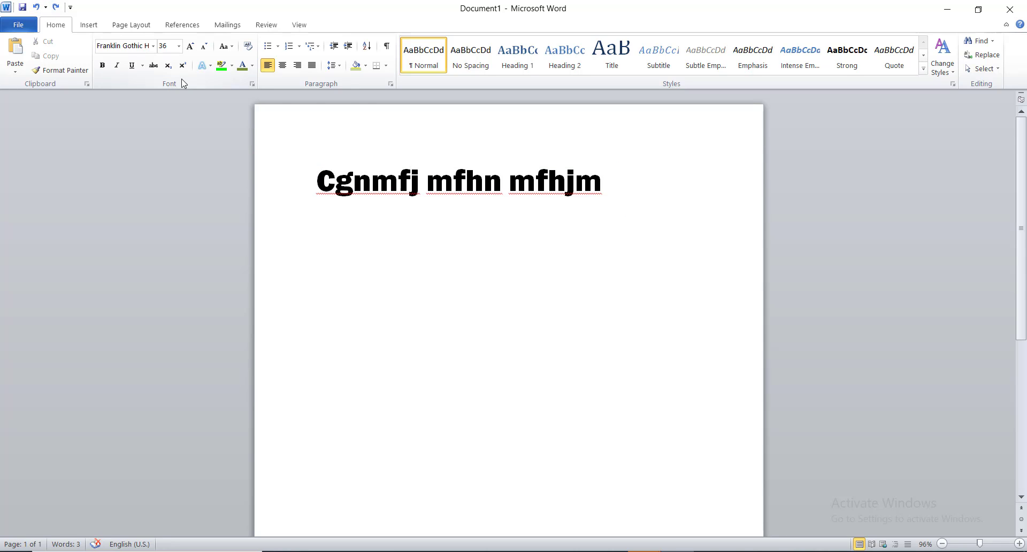
Try highlighting the first letter of the sample line in bright green.
{"action": "left_click", "coordinate": [211, 66]}
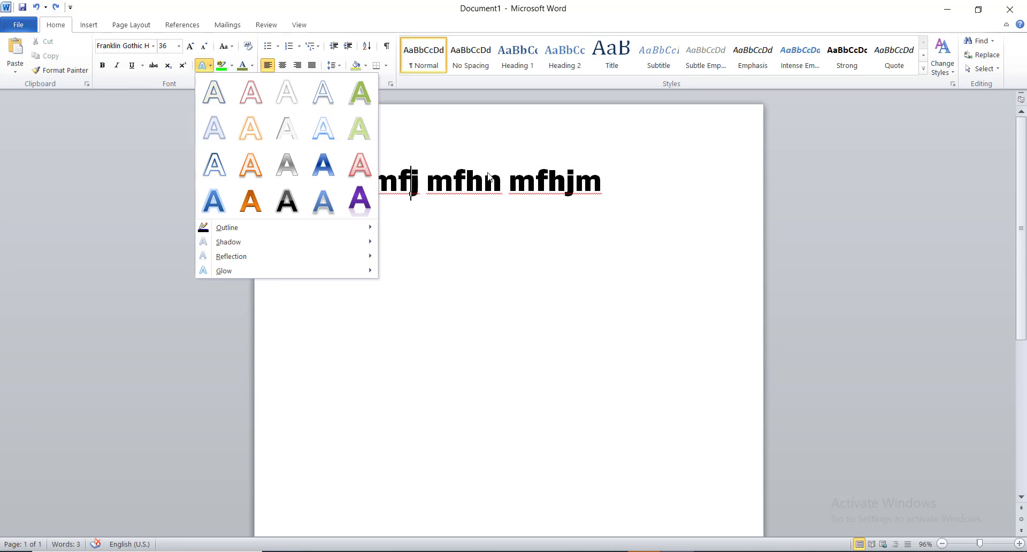
{"action": "left_click", "coordinate": [402, 164]}
{"action": "left_click", "coordinate": [212, 69]}
{"action": "left_click", "coordinate": [470, 156]}
{"action": "left_click_drag", "start_coordinate": [337, 181], "coordinate": [320, 180]}
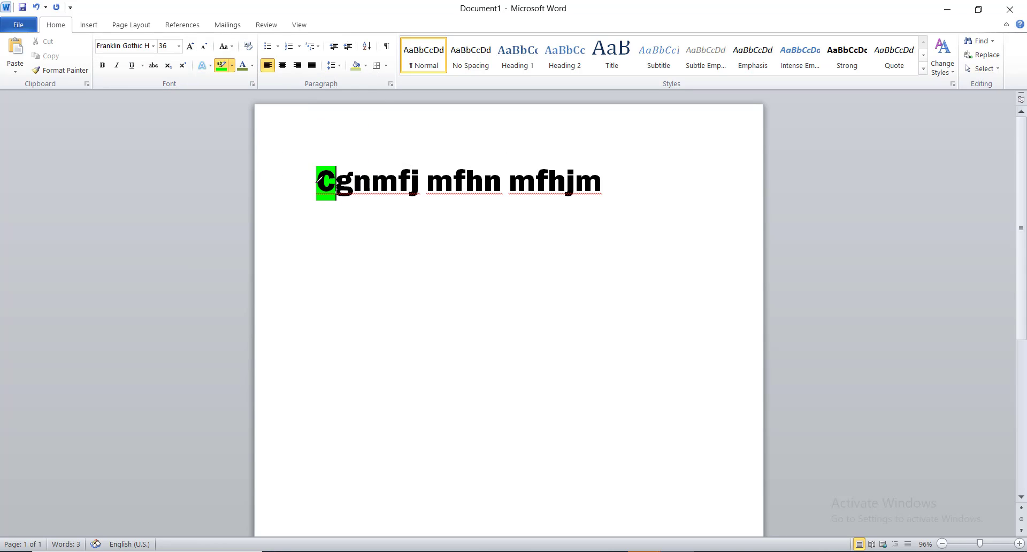
Undo the highlight on the first letter and one more font size reduction, returning the line to size 48.
{"action": "left_click", "coordinate": [36, 7]}
{"action": "left_click", "coordinate": [36, 7]}
{"action": "left_click", "coordinate": [376, 199]}
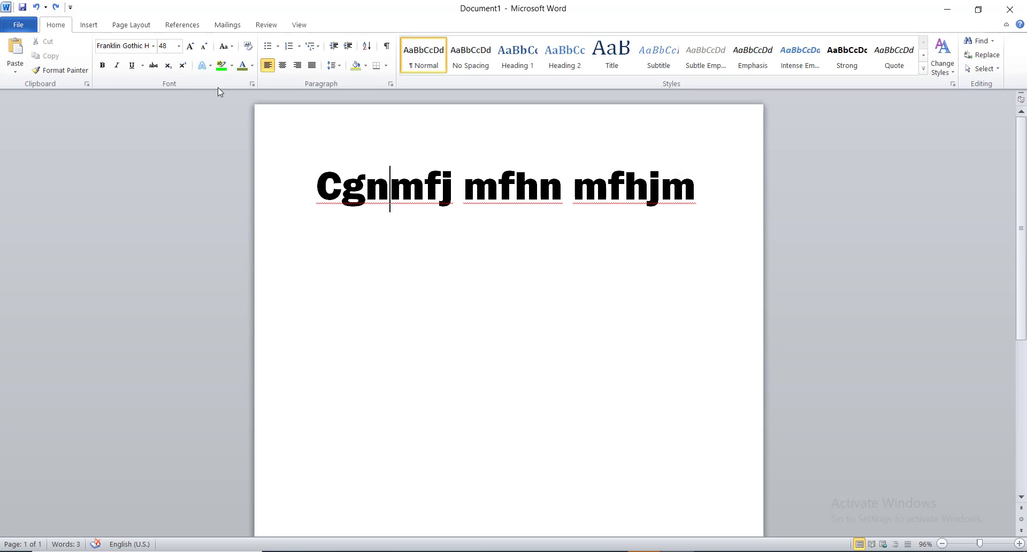
Apply the gray gradient text effect with a gray outline to all of the sample text, and deselect it.
{"action": "key", "text": "ctrl+a"}
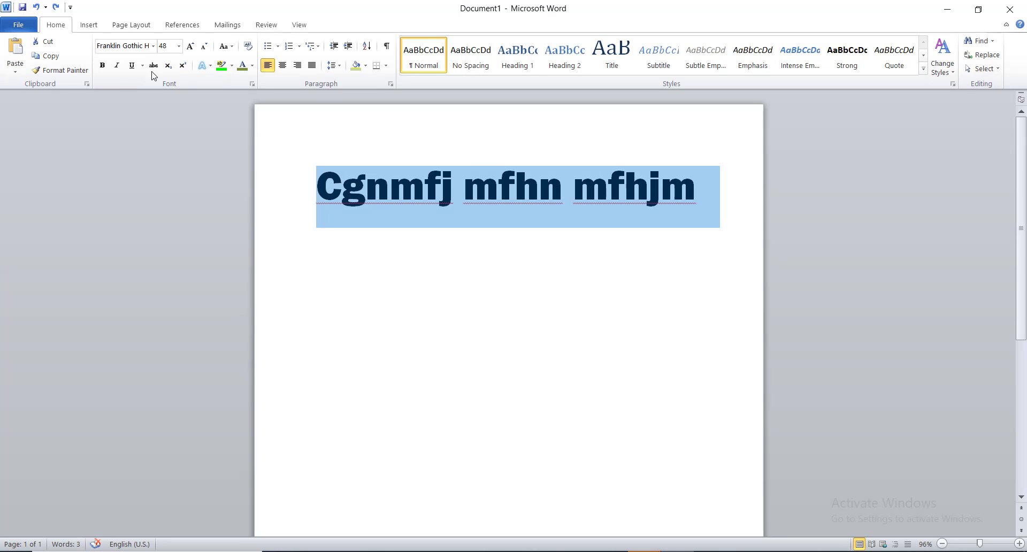
{"action": "left_click", "coordinate": [207, 66]}
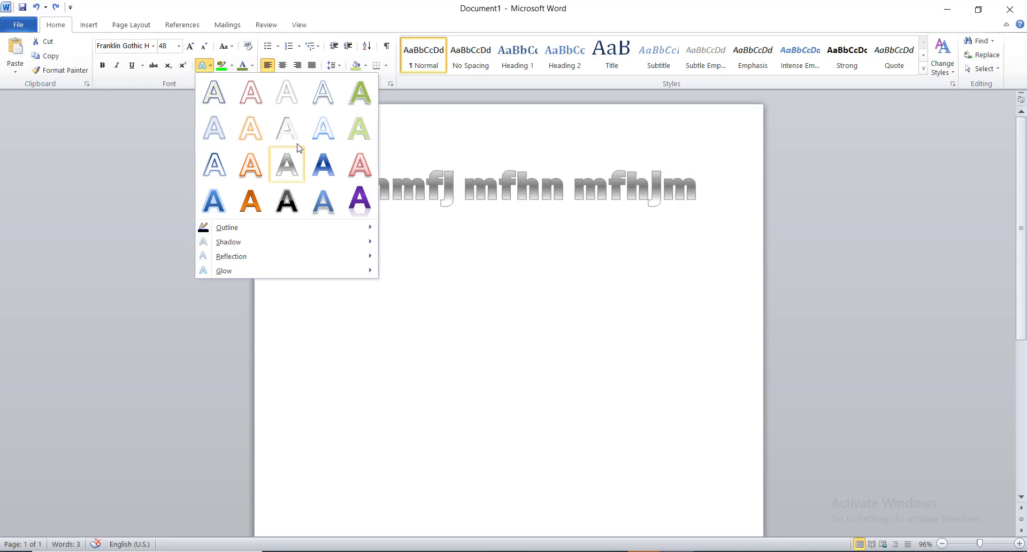
{"action": "left_click", "coordinate": [278, 169]}
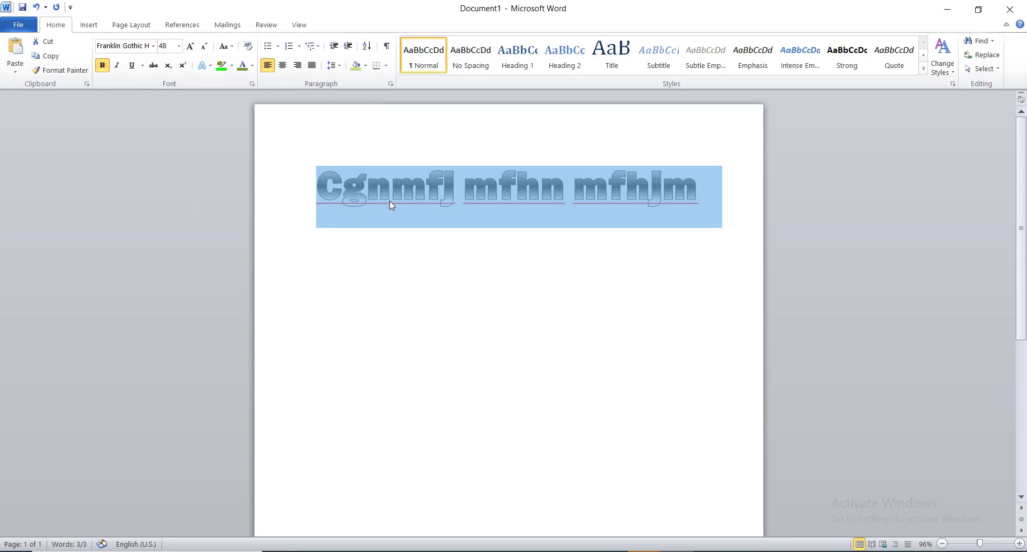
{"action": "left_click", "coordinate": [389, 201]}
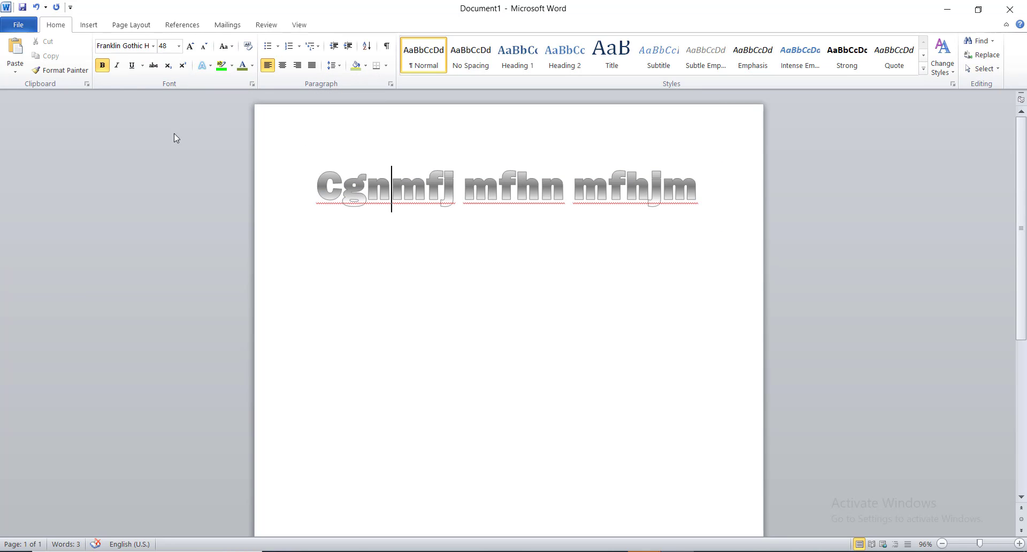
Try superscript on the first word of the sample line, and undo it.
{"action": "left_click", "coordinate": [183, 66]}
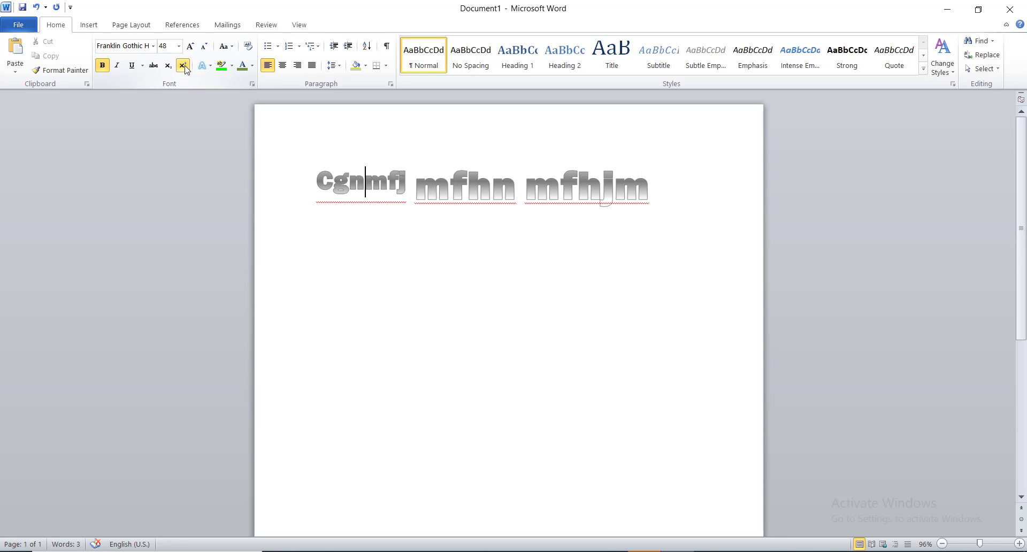
{"action": "left_click", "coordinate": [36, 7]}
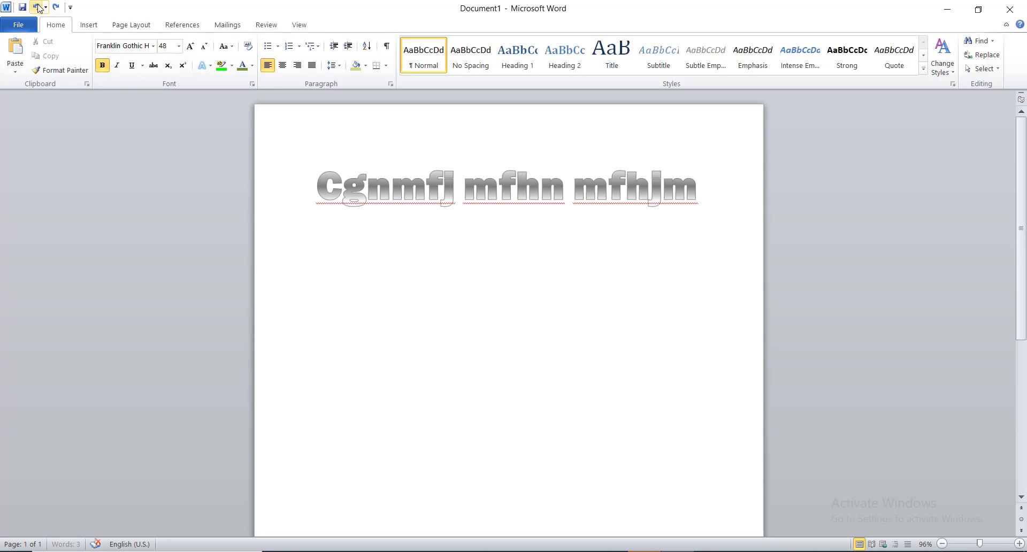
{"action": "left_click", "coordinate": [351, 278]}
Add a new line containing 56 below the sample text.
{"action": "left_click", "coordinate": [739, 200]}
{"action": "key", "text": "Return"}
{"action": "type", "text": "56"}
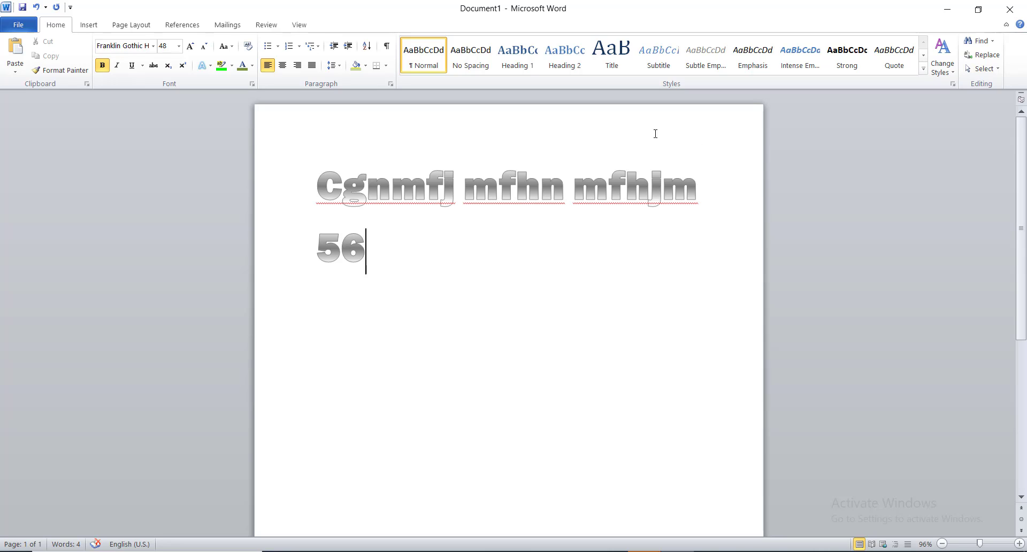
Format the 6 in 56 as superscript and deselect it.
{"action": "left_click_drag", "start_coordinate": [366, 250], "coordinate": [342, 251]}
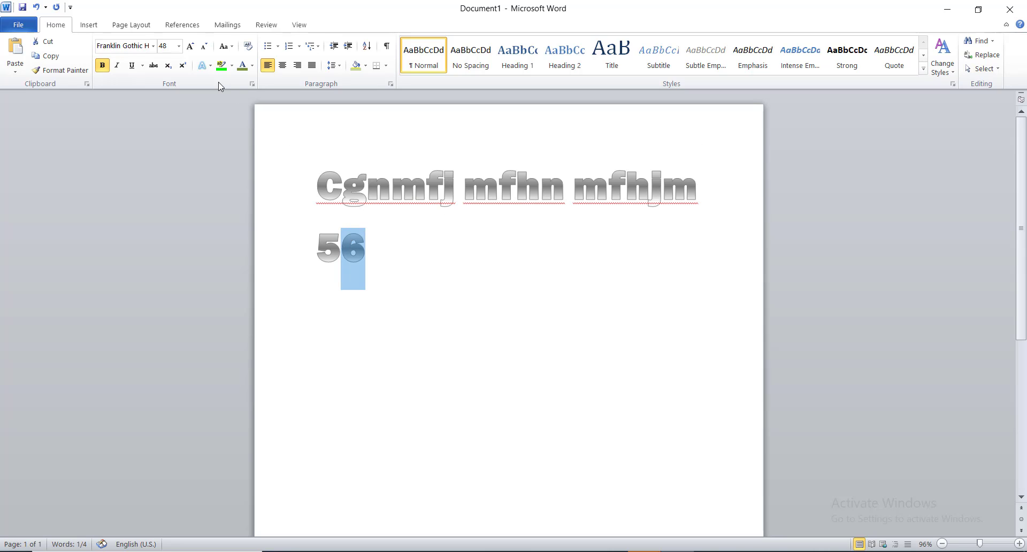
{"action": "left_click", "coordinate": [183, 65]}
{"action": "left_click", "coordinate": [384, 272]}
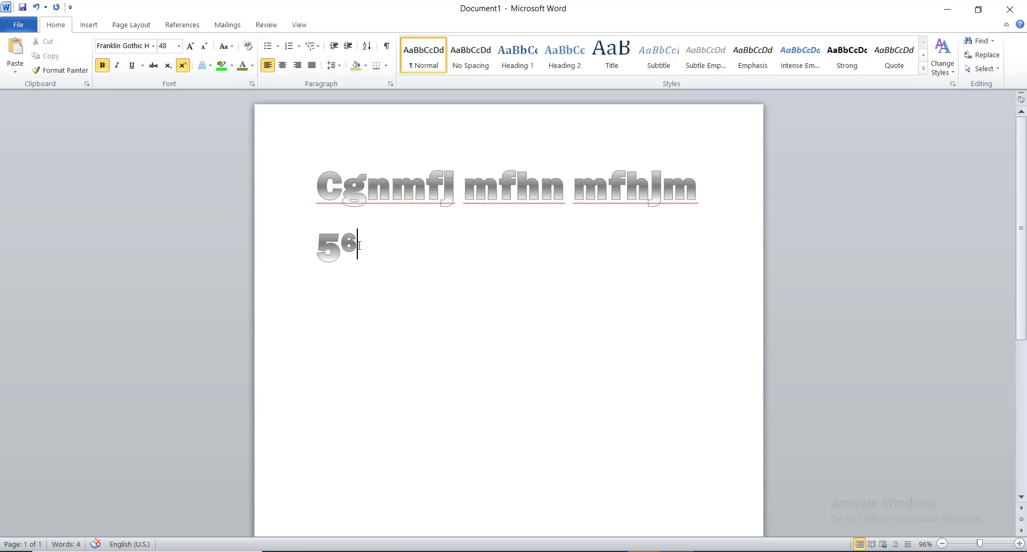
Change the superscript 6 after the 5 to subscript, and deselect it.
{"action": "left_click_drag", "start_coordinate": [346, 247], "coordinate": [358, 247]}
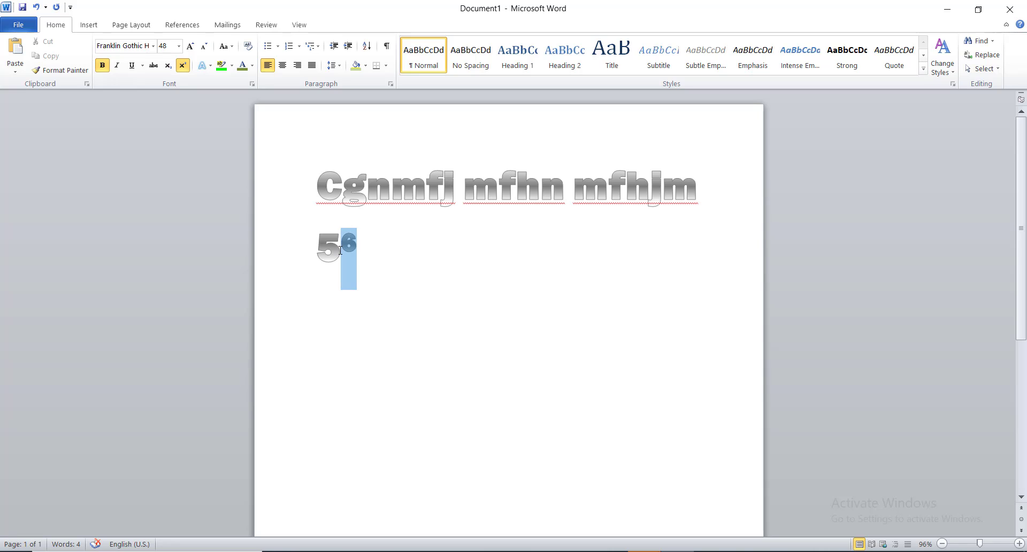
{"action": "left_click", "coordinate": [167, 67]}
{"action": "left_click", "coordinate": [529, 268]}
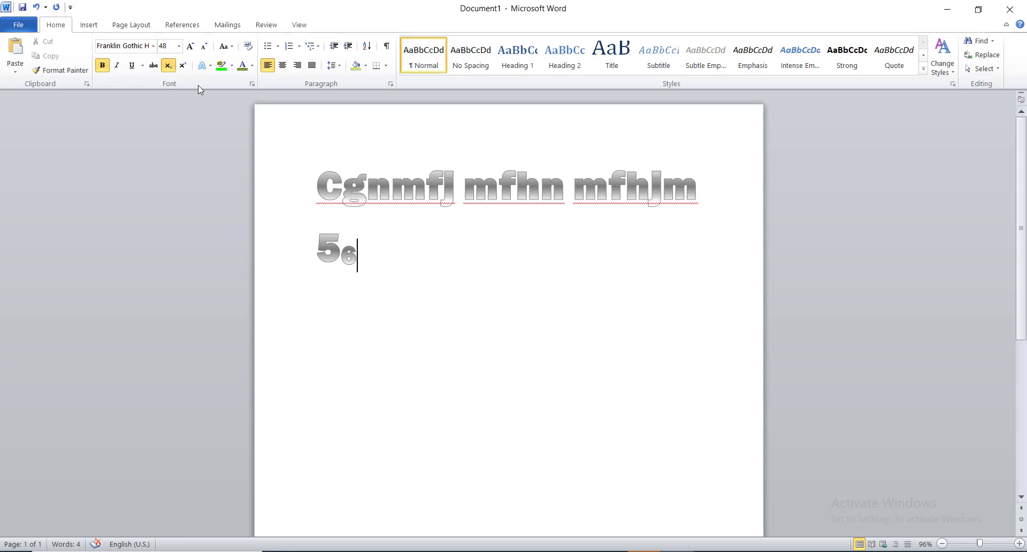
Underline the entire first line of sample text and remove its bold formatting.
{"action": "left_click_drag", "start_coordinate": [319, 209], "coordinate": [654, 208]}
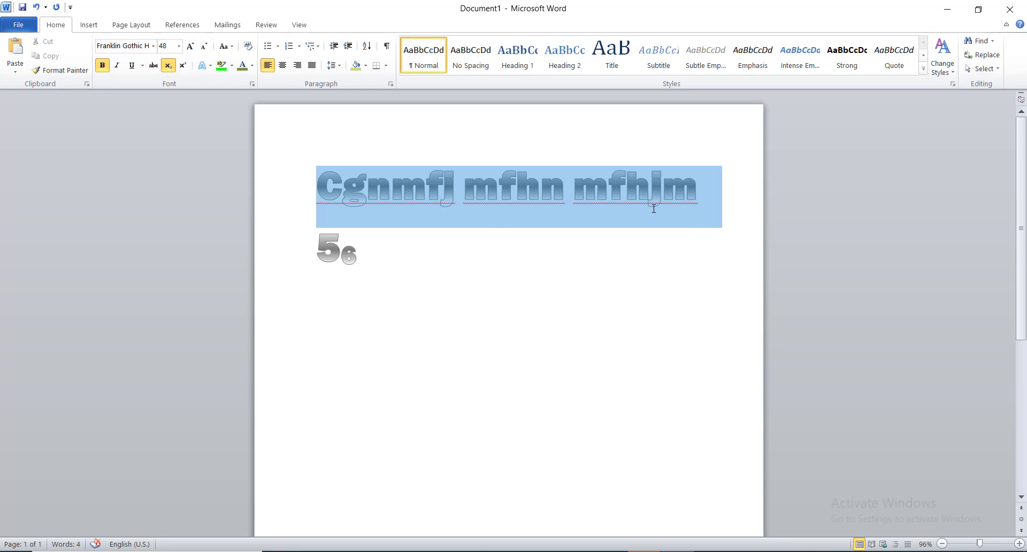
{"action": "left_click", "coordinate": [132, 66]}
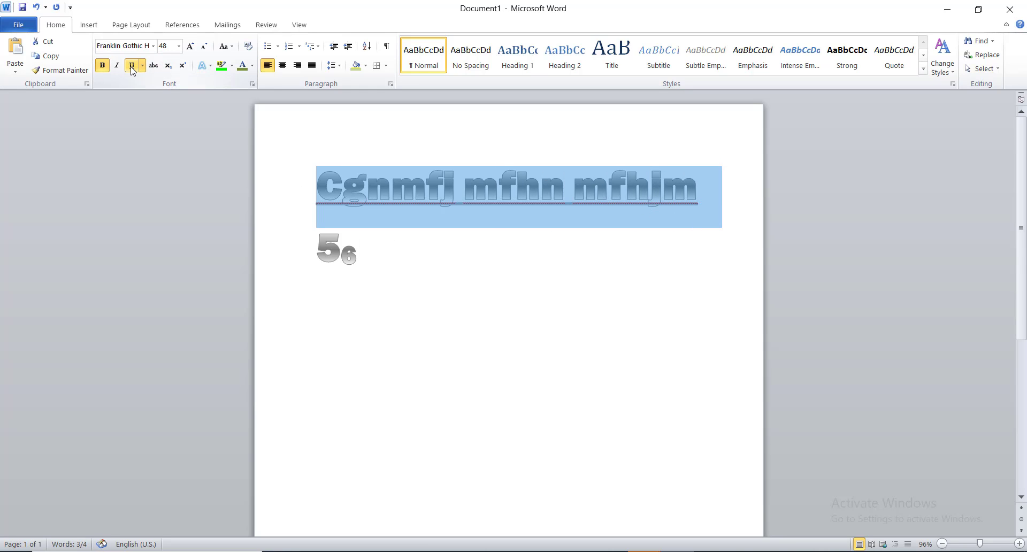
{"action": "left_click", "coordinate": [105, 72]}
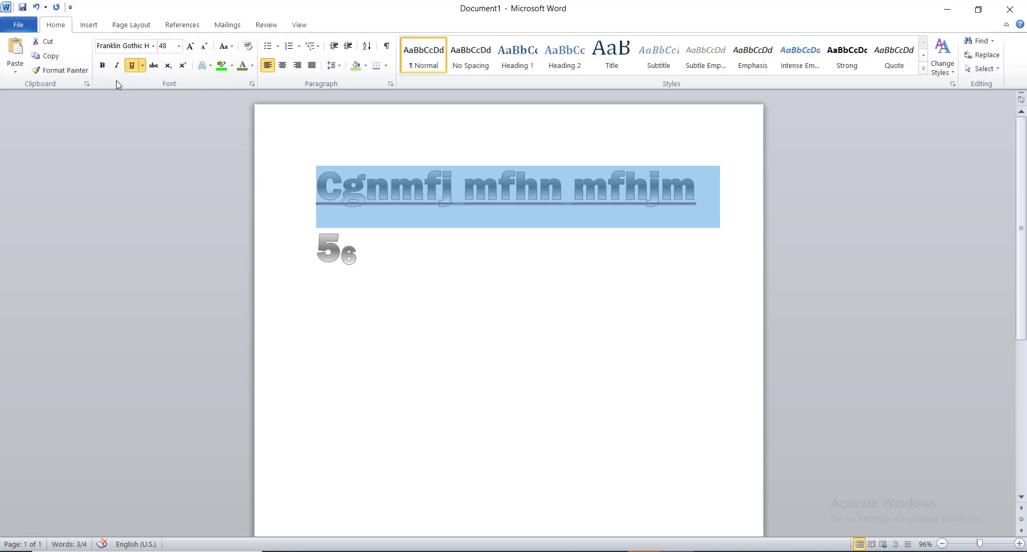
Apply italic to the selected first line, and remove it again.
{"action": "left_click", "coordinate": [117, 66]}
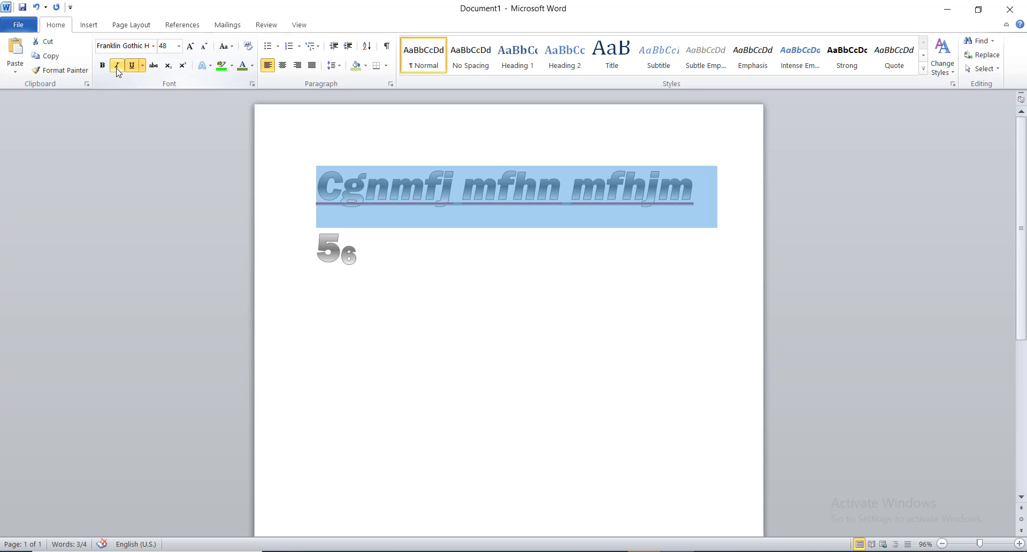
{"action": "left_click", "coordinate": [118, 71]}
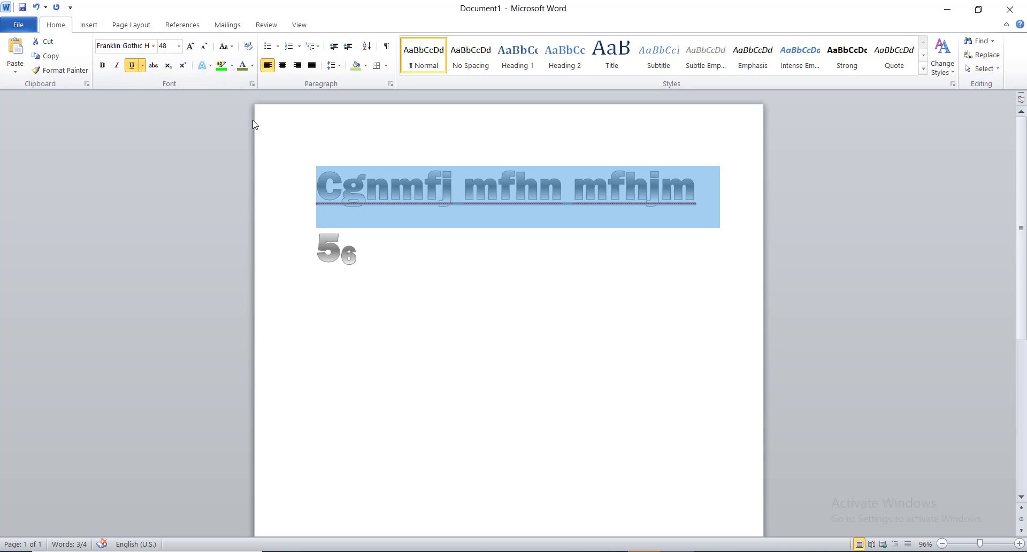
Apply strikethrough to the selected first line, remove it again and deselect the line.
{"action": "left_click", "coordinate": [154, 73]}
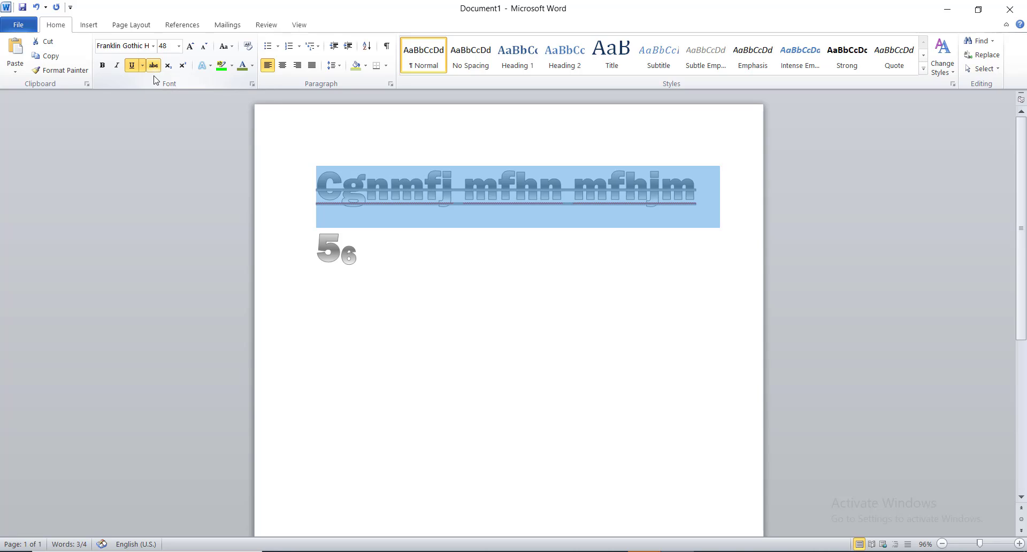
{"action": "left_click", "coordinate": [154, 71]}
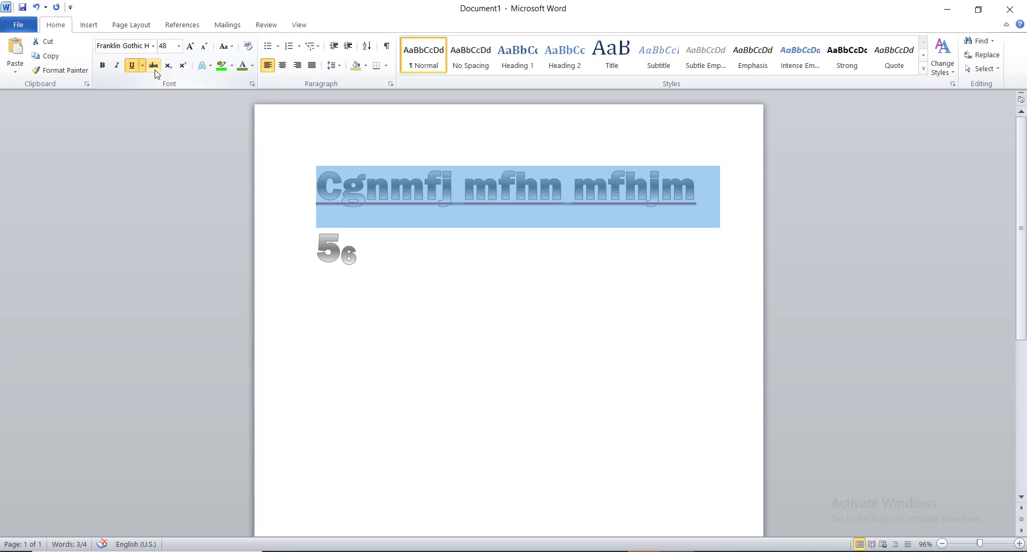
{"action": "left_click", "coordinate": [431, 252]}
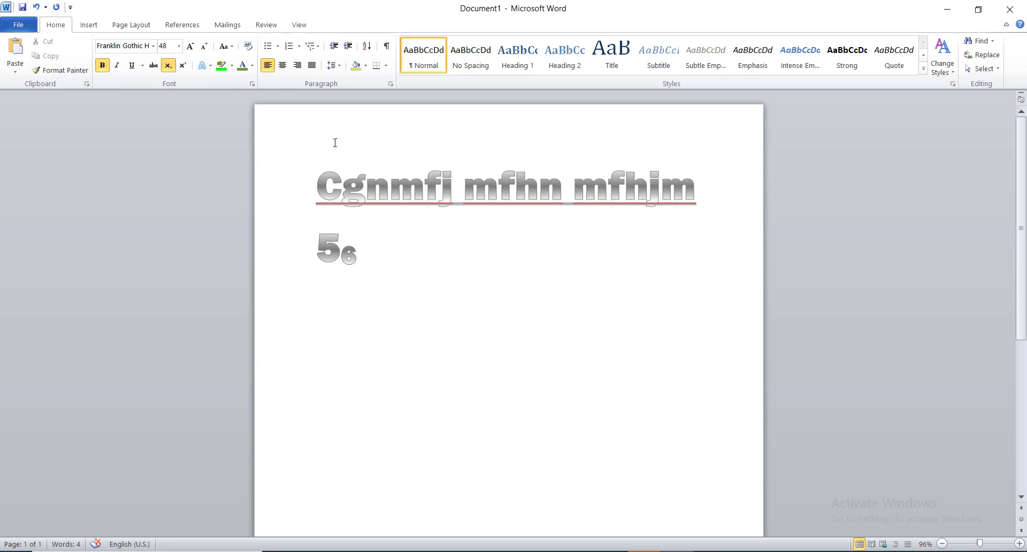
Select both lines of the sample text and delete them.
{"action": "left_click", "coordinate": [497, 199]}
{"action": "left_click_drag", "start_coordinate": [319, 183], "coordinate": [630, 207]}
{"action": "left_click", "coordinate": [561, 218]}
{"action": "left_click_drag", "start_coordinate": [320, 187], "coordinate": [653, 259]}
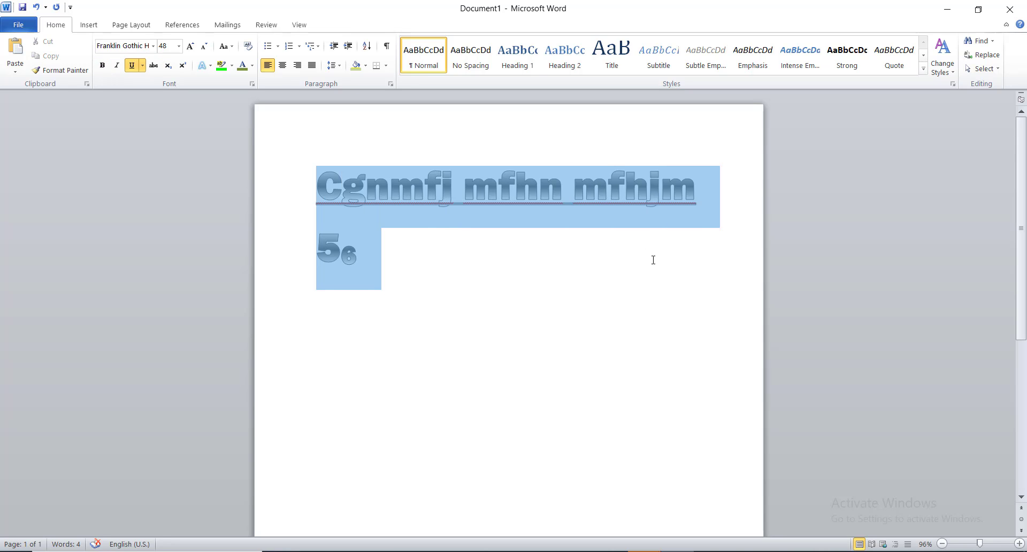
{"action": "key", "text": "BackSpace"}
Enter dfbgf as new sample text and erase it completely.
{"action": "type", "text": "dfbef"}
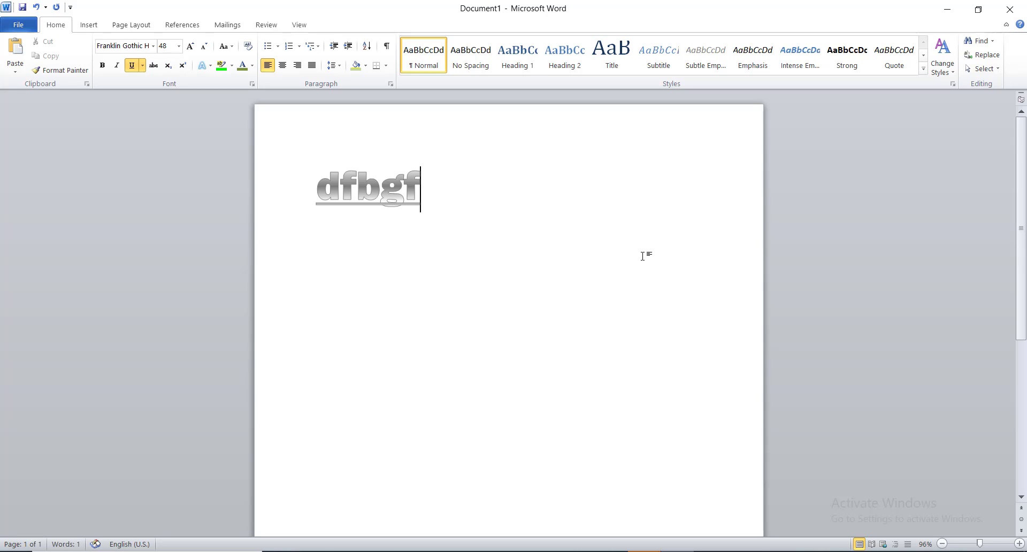
{"action": "key", "text": "BackSpace"}
{"action": "key", "text": "BackSpace"}
{"action": "key", "text": "BackSpace"}
{"action": "key", "text": "BackSpace"}
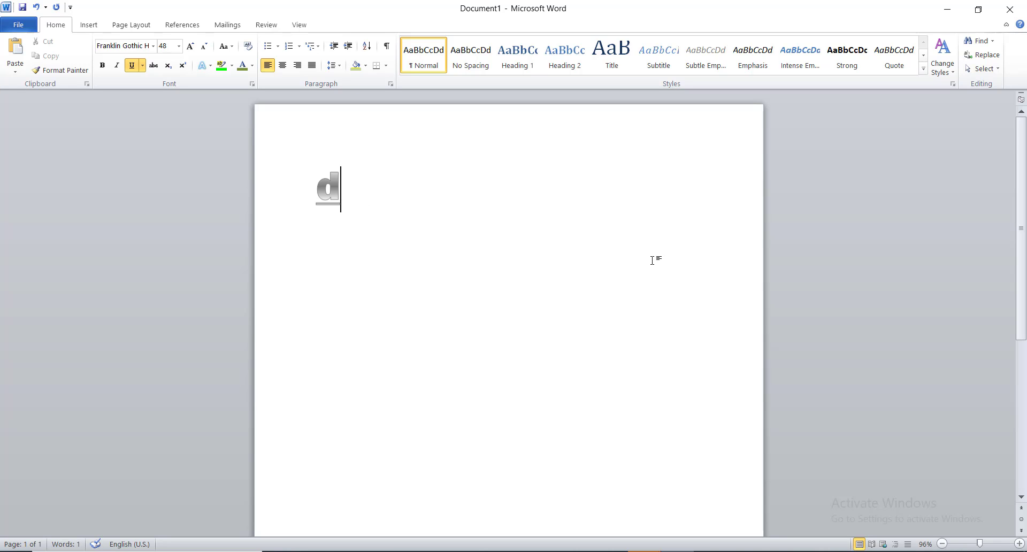
{"action": "key", "text": "BackSpace"}
Choose the white text effect with a grey outline and the Arial font, and enter asd.
{"action": "left_click", "coordinate": [208, 66]}
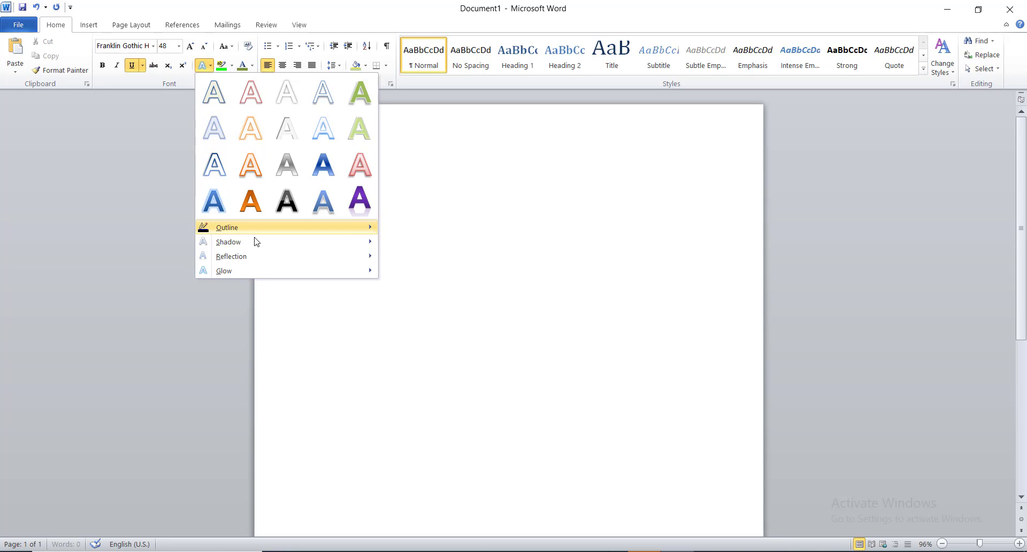
{"action": "left_click", "coordinate": [286, 109]}
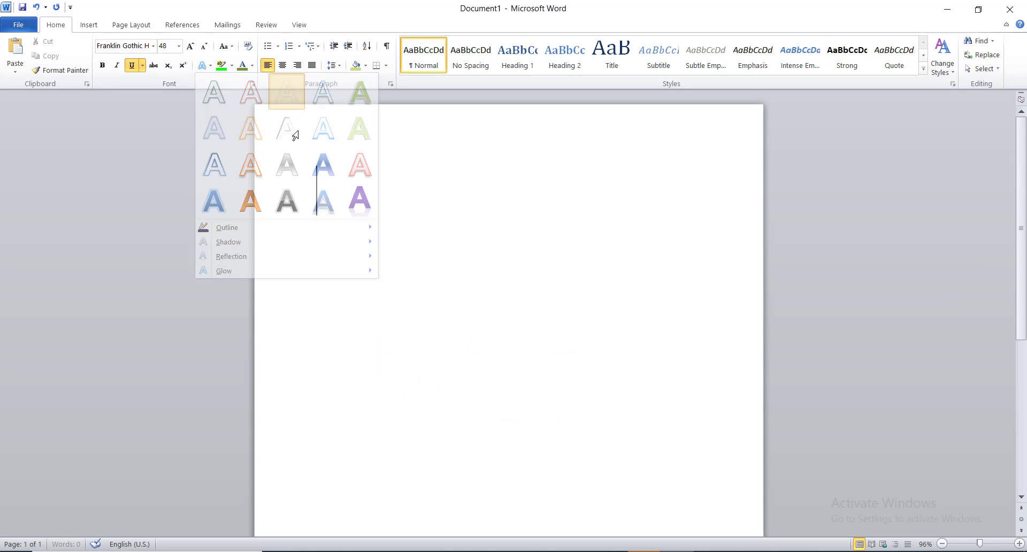
{"action": "left_click", "coordinate": [153, 46]}
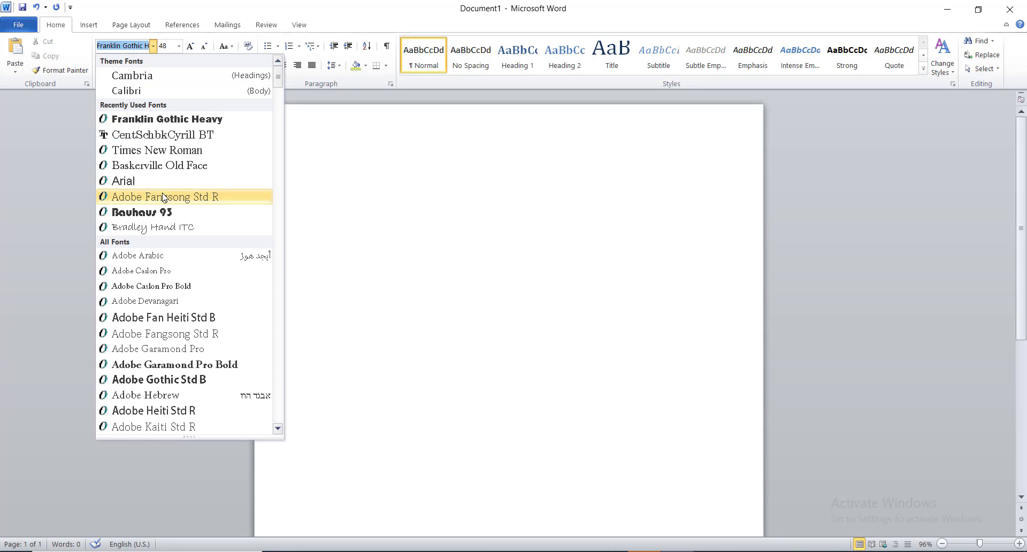
{"action": "left_click", "coordinate": [128, 180]}
{"action": "type", "text": "asd"}
Set the text outline of asd to the Automatic color, and change it to No Outline.
{"action": "left_click_drag", "start_coordinate": [384, 204], "coordinate": [294, 208]}
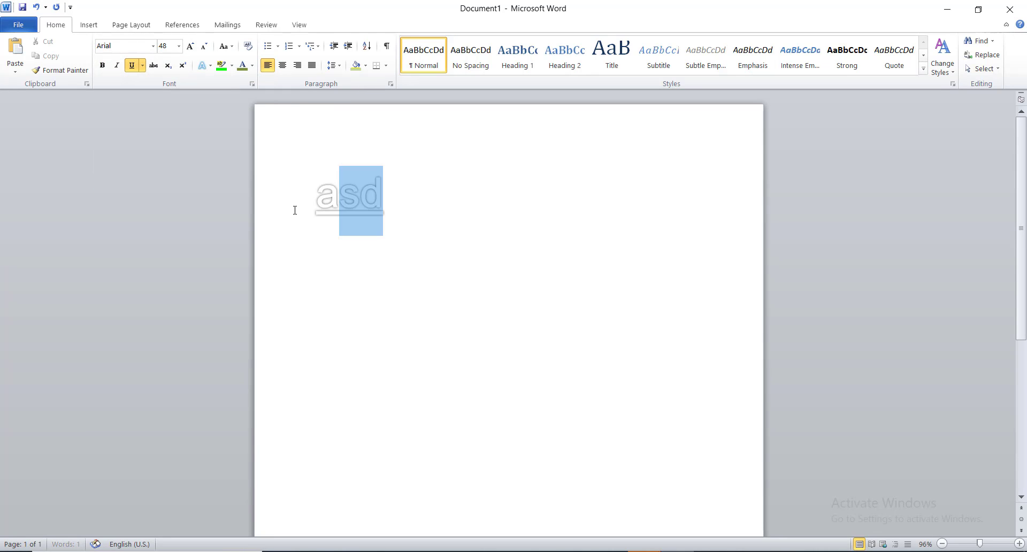
{"action": "left_click", "coordinate": [211, 67]}
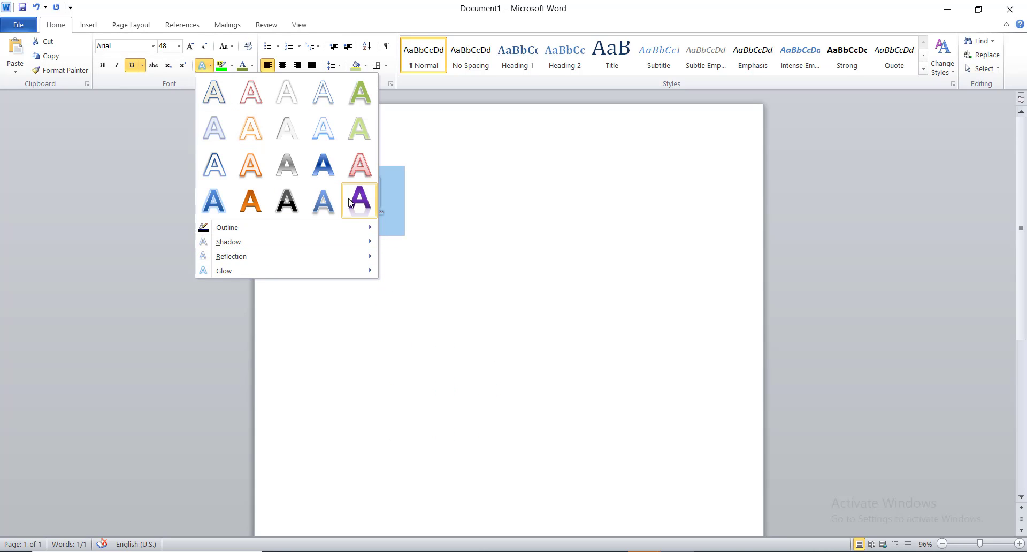
{"action": "mouse_move", "coordinate": [322, 231]}
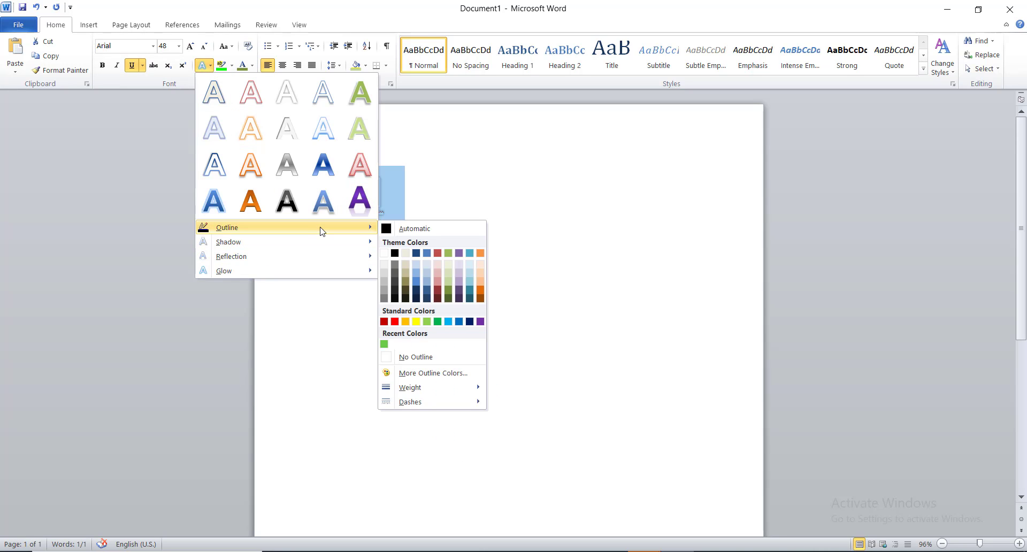
{"action": "left_click", "coordinate": [383, 233]}
{"action": "left_click", "coordinate": [351, 221]}
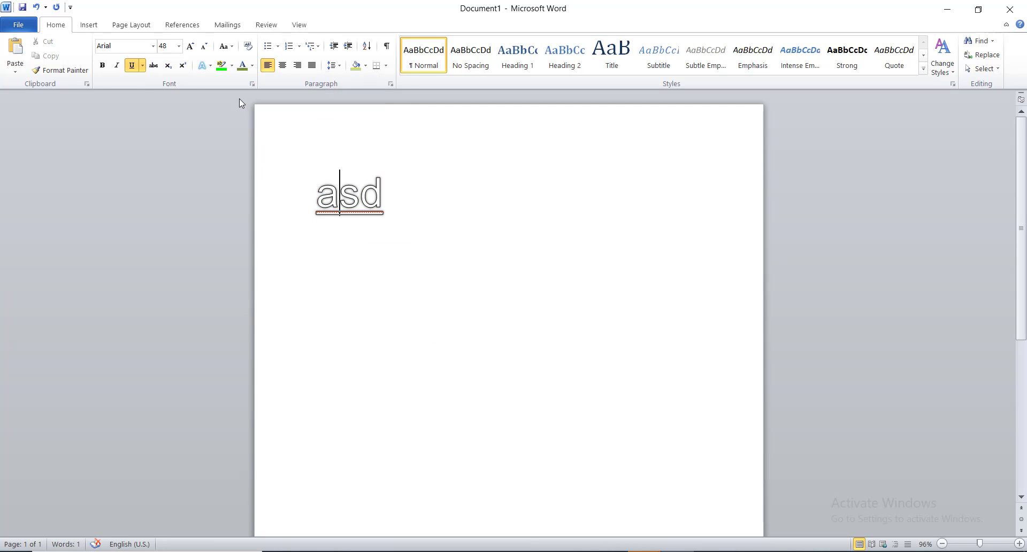
{"action": "left_click", "coordinate": [203, 66]}
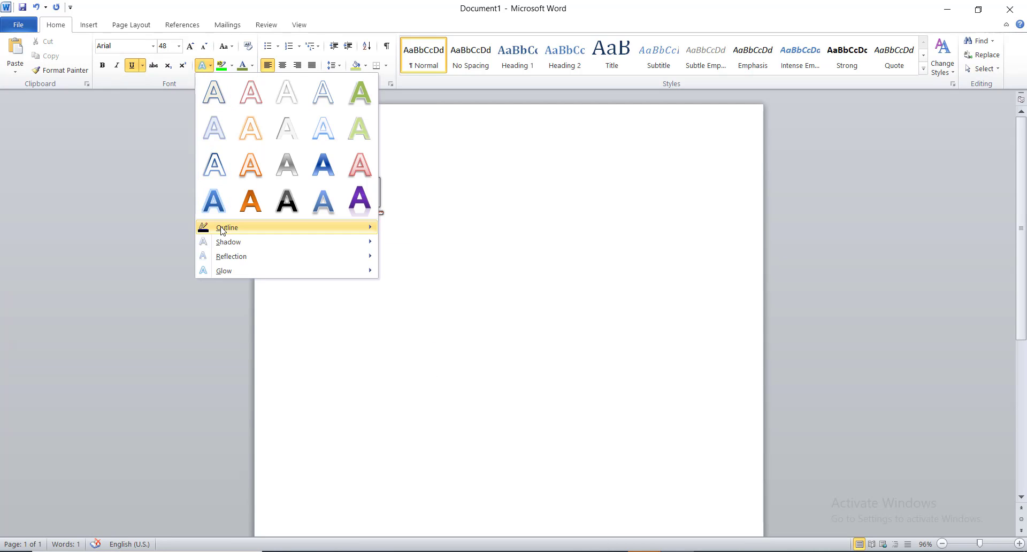
{"action": "mouse_move", "coordinate": [219, 231]}
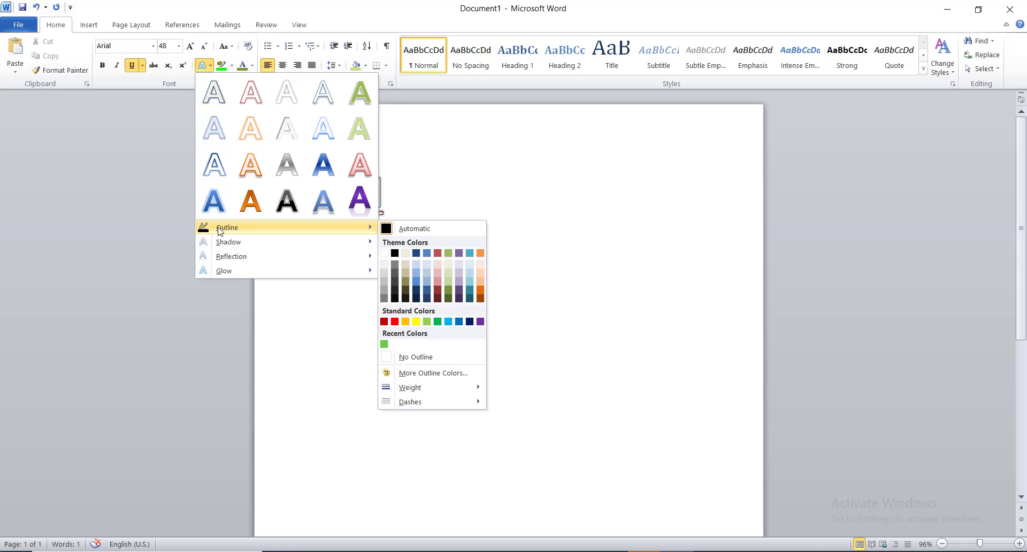
{"action": "left_click", "coordinate": [407, 356]}
Apply the dark blue gradient-fill text effect to the word asd and deselect it.
{"action": "left_click_drag", "start_coordinate": [384, 200], "coordinate": [296, 193]}
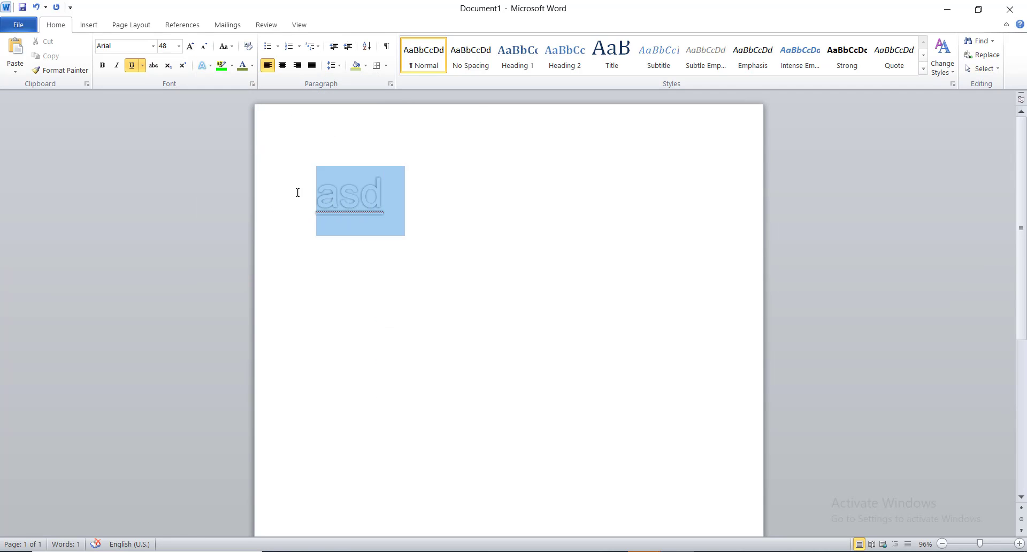
{"action": "left_click", "coordinate": [204, 66]}
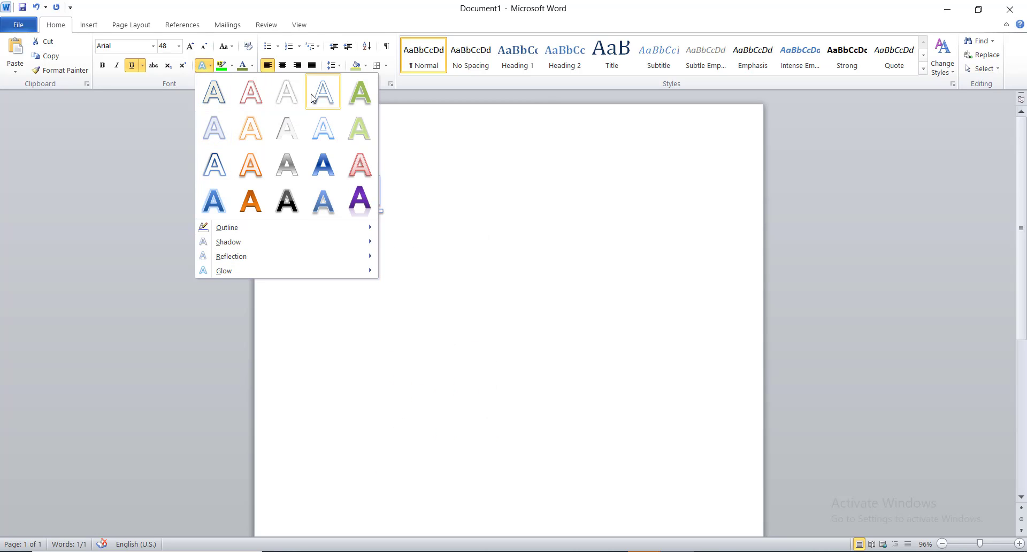
{"action": "left_click", "coordinate": [324, 166]}
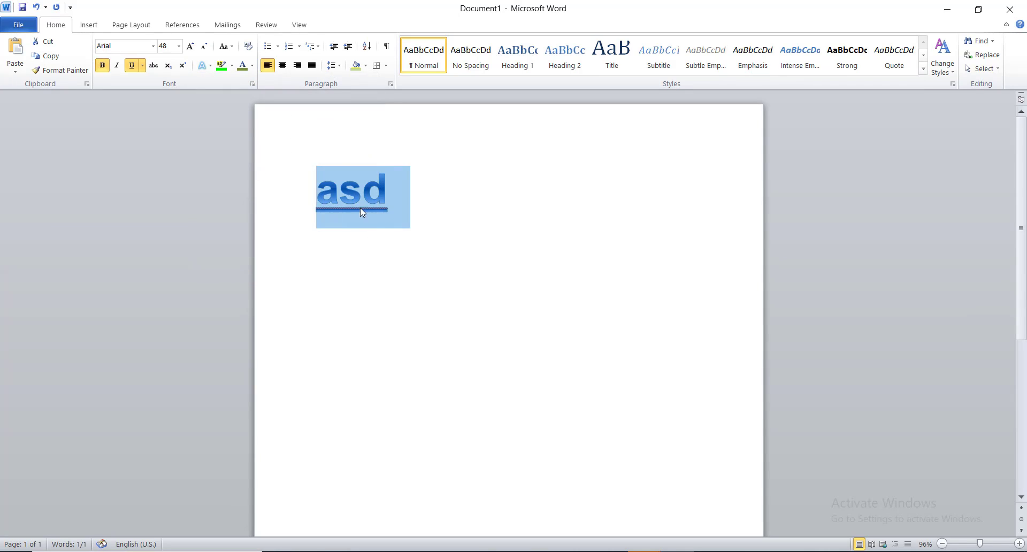
{"action": "left_click", "coordinate": [367, 226]}
Remove the bold and underline formatting from the word asd.
{"action": "left_click_drag", "start_coordinate": [377, 205], "coordinate": [298, 201]}
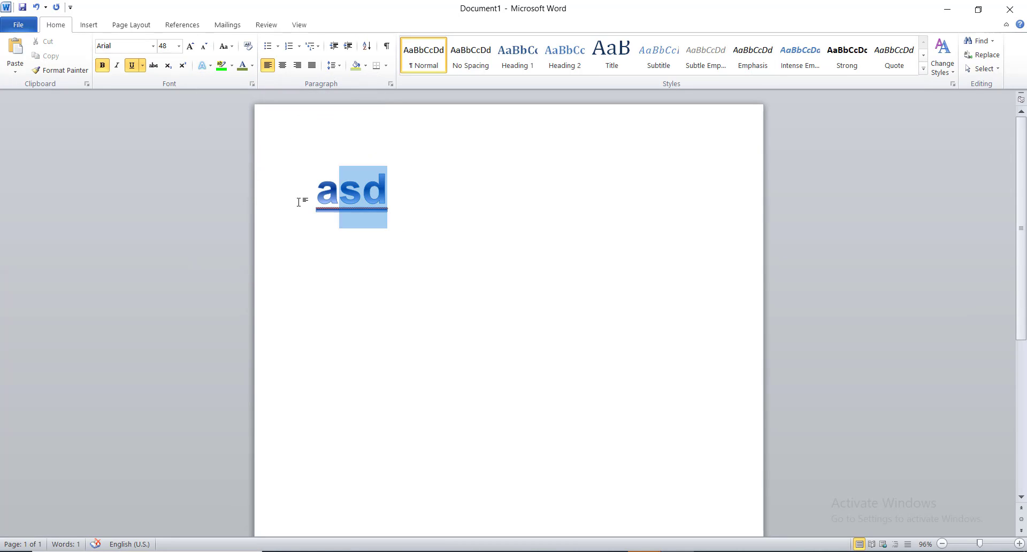
{"action": "left_click", "coordinate": [103, 65]}
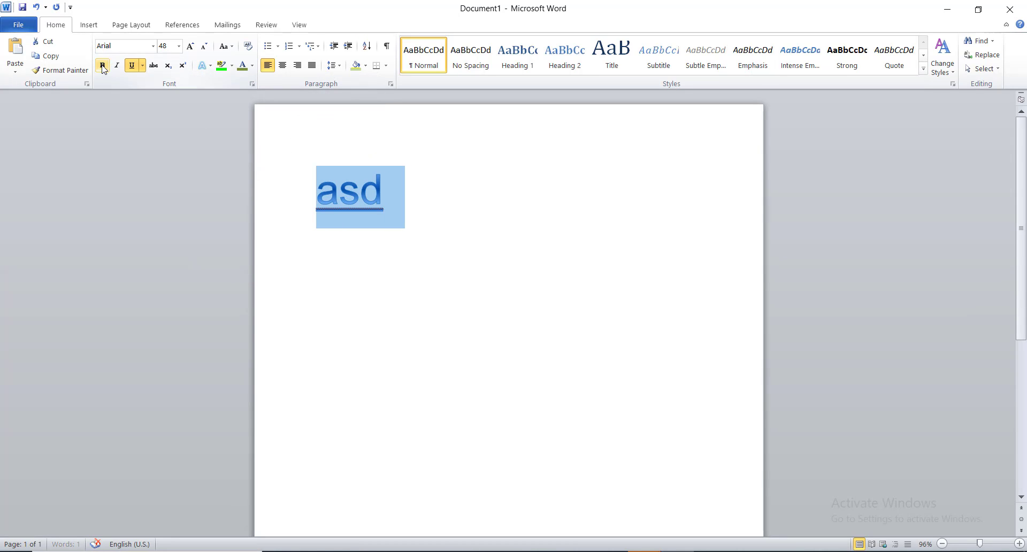
{"action": "left_click", "coordinate": [132, 65]}
{"action": "left_click", "coordinate": [414, 242]}
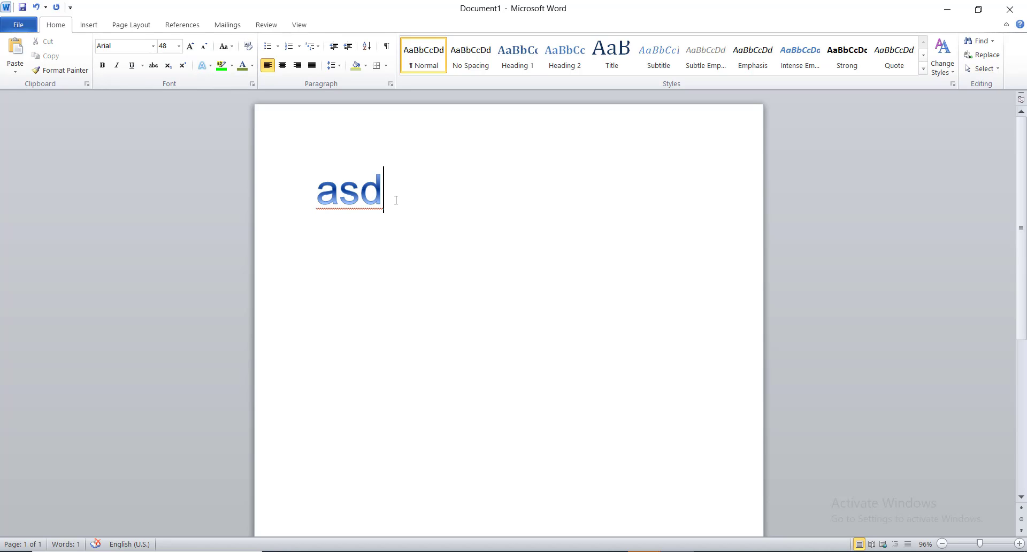
Shrink the font size of asd stepwise to 10 and change its font color to dark blue.
{"action": "left_click_drag", "start_coordinate": [394, 200], "coordinate": [315, 203]}
{"action": "left_click", "coordinate": [200, 50]}
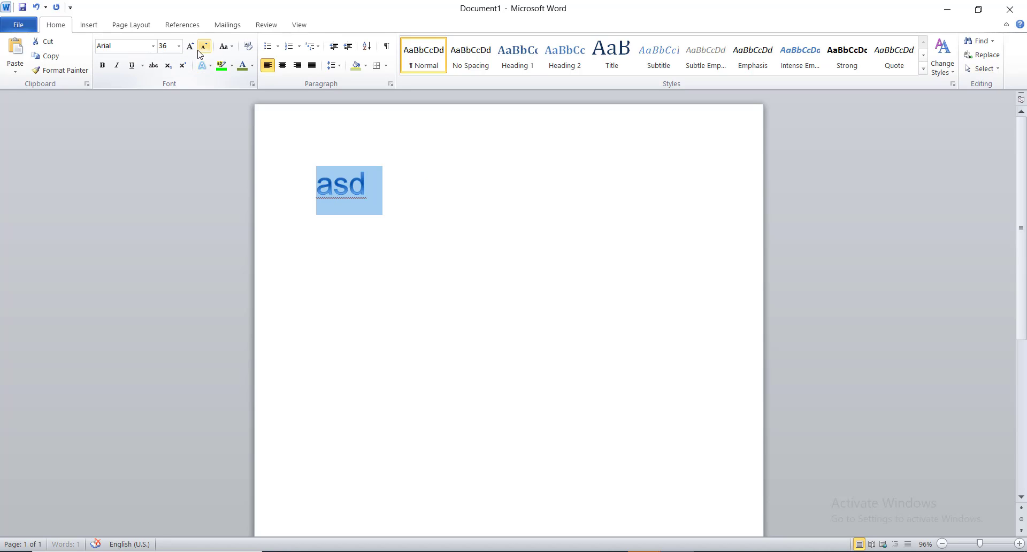
{"action": "left_click", "coordinate": [201, 50]}
{"action": "left_click", "coordinate": [200, 50]}
{"action": "left_click", "coordinate": [201, 50]}
{"action": "left_click", "coordinate": [200, 50]}
{"action": "left_click", "coordinate": [200, 50]}
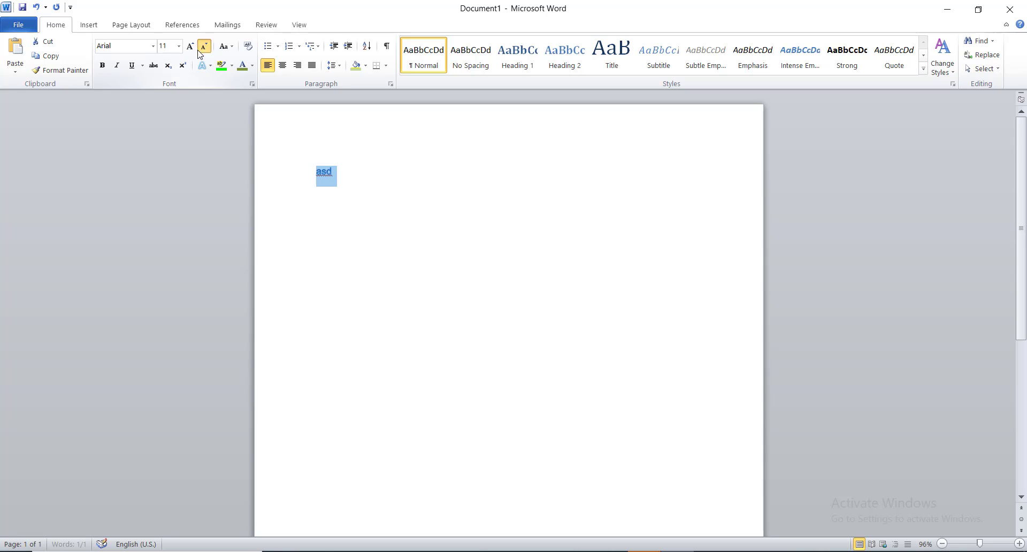
{"action": "left_click", "coordinate": [200, 50]}
{"action": "left_click", "coordinate": [252, 65]}
{"action": "left_click", "coordinate": [335, 173]}
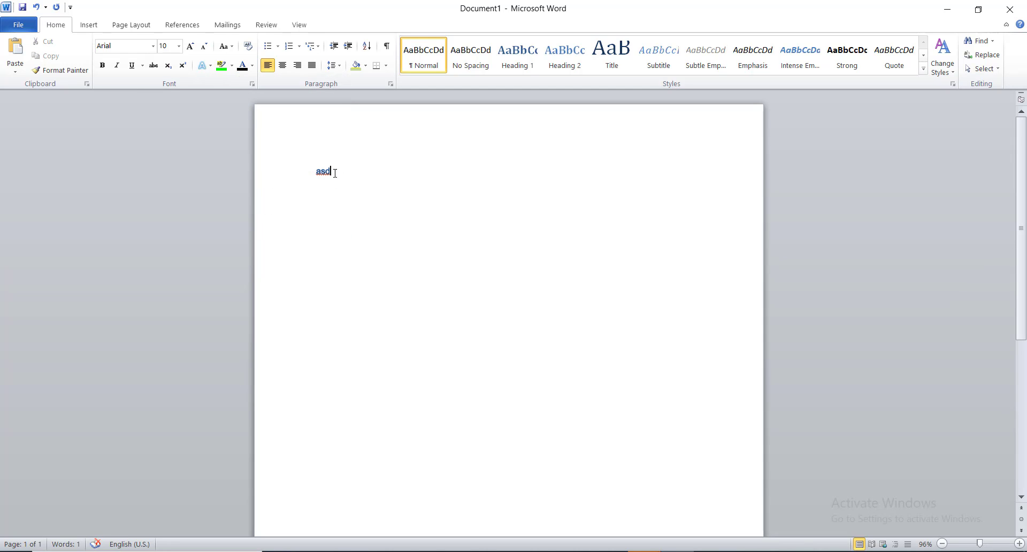
Enlarge the font size of asd stepwise to 16 and deselect it.
{"action": "double_click", "coordinate": [317, 169]}
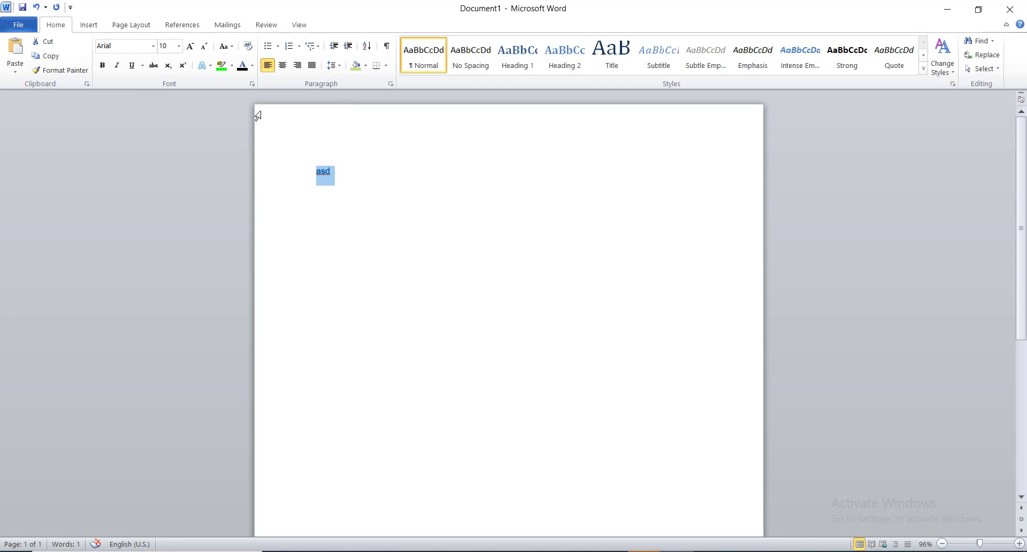
{"action": "left_click", "coordinate": [190, 46]}
{"action": "left_click", "coordinate": [190, 46]}
{"action": "left_click", "coordinate": [190, 46]}
{"action": "left_click", "coordinate": [190, 46]}
{"action": "left_click", "coordinate": [368, 167]}
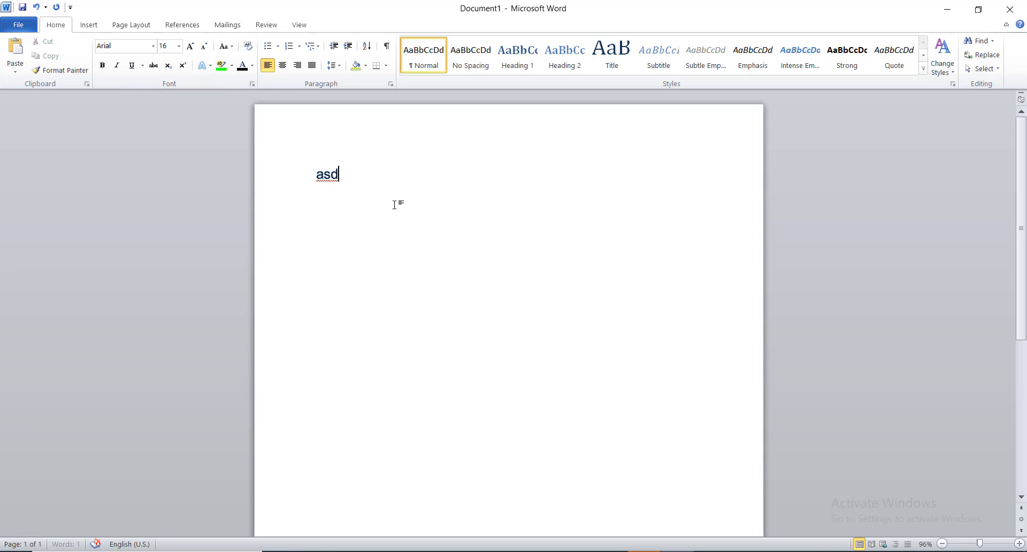
Extend asd with xfgafd and long unbroken runs of g and b until the text reaches a third line.
{"action": "type", "text": "xfgafdggggggggggggggggggggggggggg"}
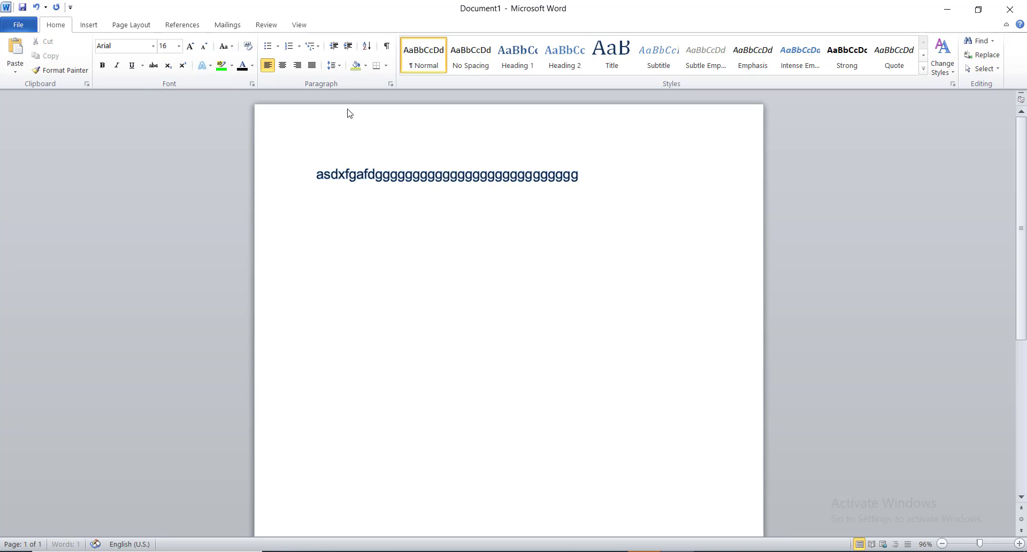
{"action": "type", "text": "gggggggggggggggggggggggggggggggggggggggggggggggggggggggggggggggg"}
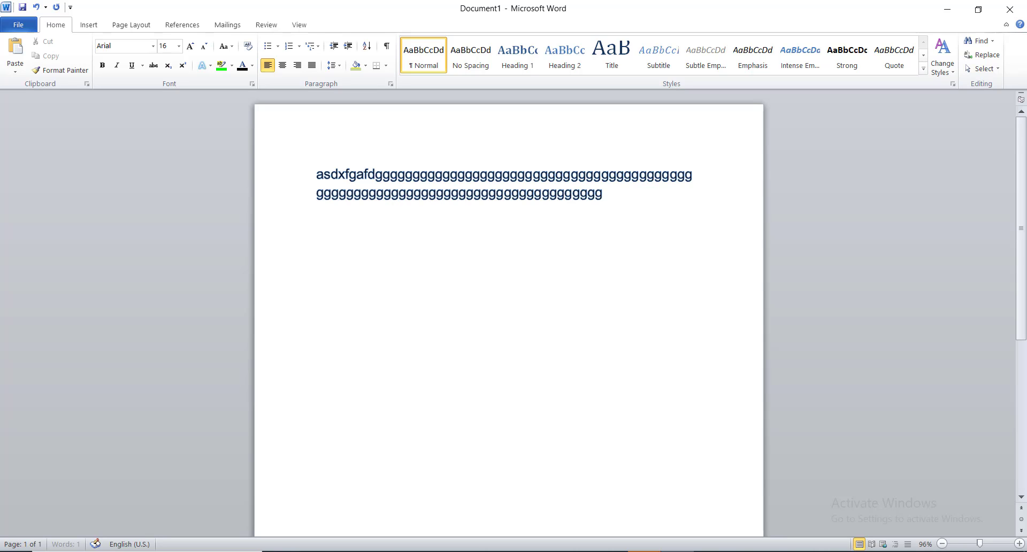
{"action": "type", "text": "gggggggggggggbbbbbbbbbbbbbb"}
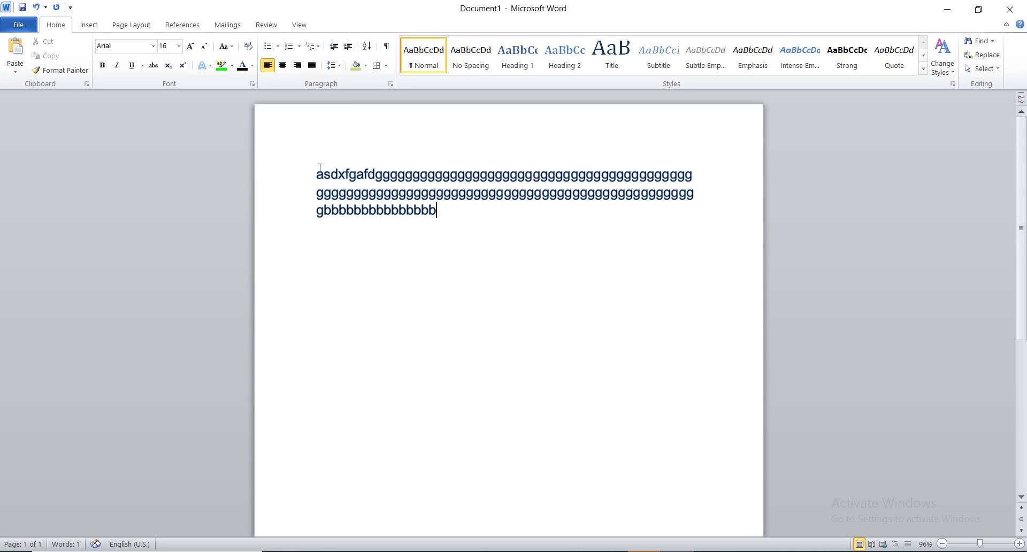
{"action": "key", "text": "ctrl+Home"}
{"action": "left_click_drag", "start_coordinate": [357, 201], "coordinate": [545, 241]}
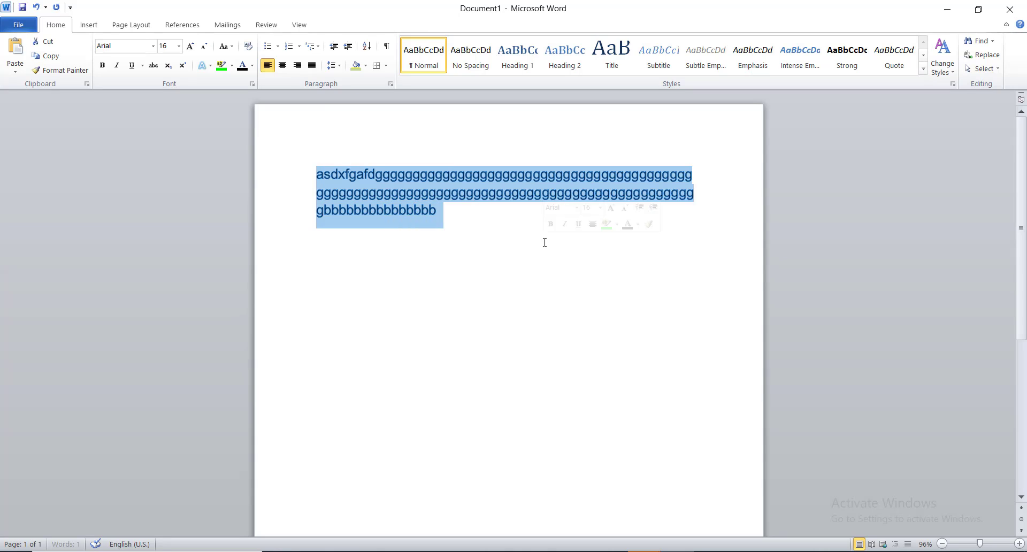
{"action": "left_click", "coordinate": [493, 227]}
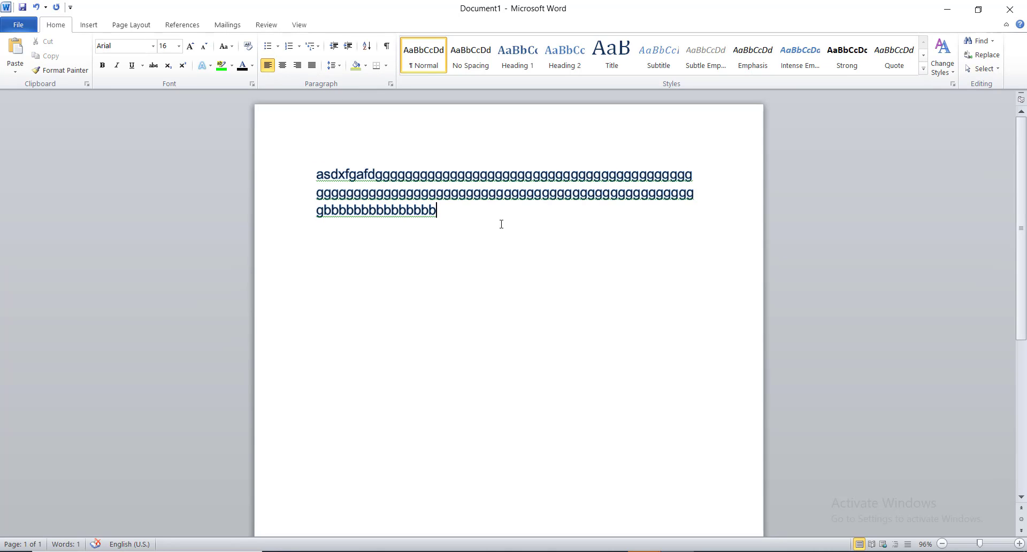
Add eh at the end of the paragraph and insert egh after the first b in its third line.
{"action": "type", "text": "eh"}
{"action": "left_click", "coordinate": [335, 268]}
{"action": "type", "text": "egh"}
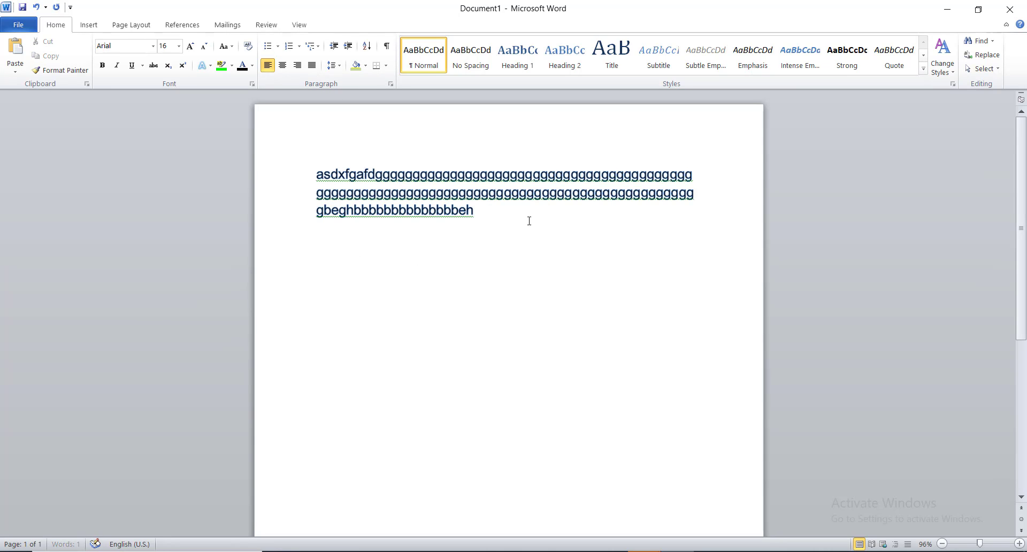
Add the paragraph dghdfghfghfgh below the long text, followed by another paragraph reading fgh.
{"action": "key", "text": "Return"}
{"action": "type", "text": "dghd"}
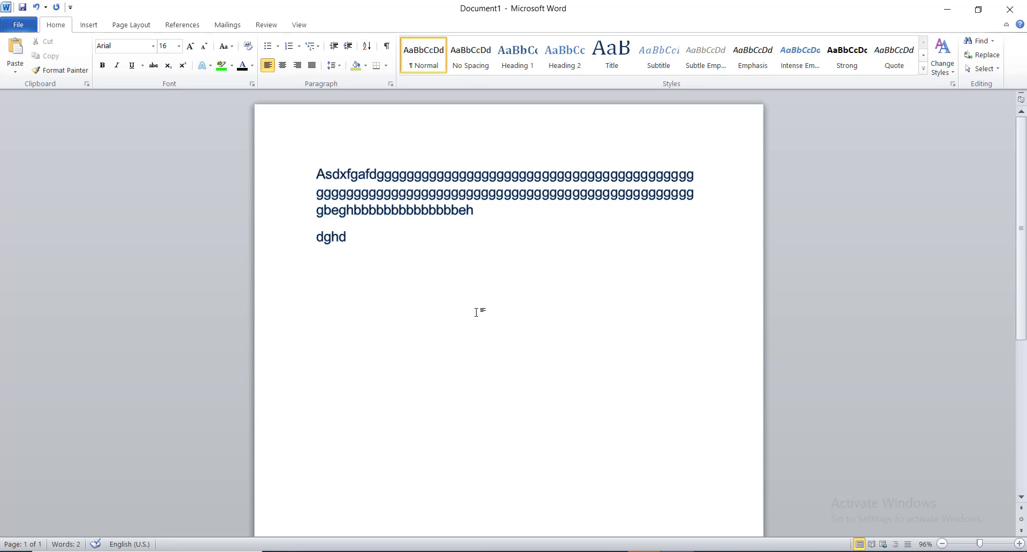
{"action": "type", "text": "fghfghfg"}
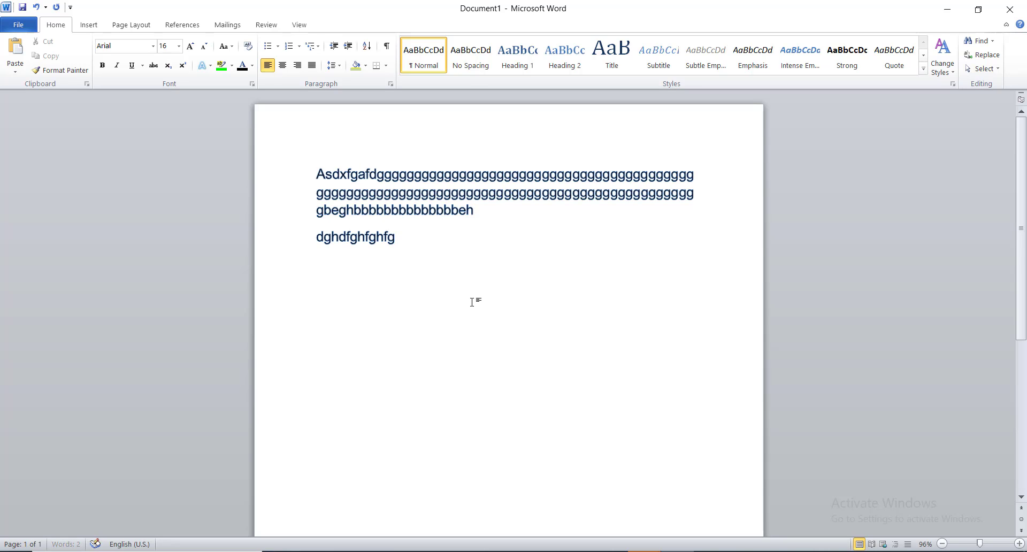
{"action": "type", "text": "h"}
{"action": "key", "text": "Return"}
{"action": "type", "text": "fgh"}
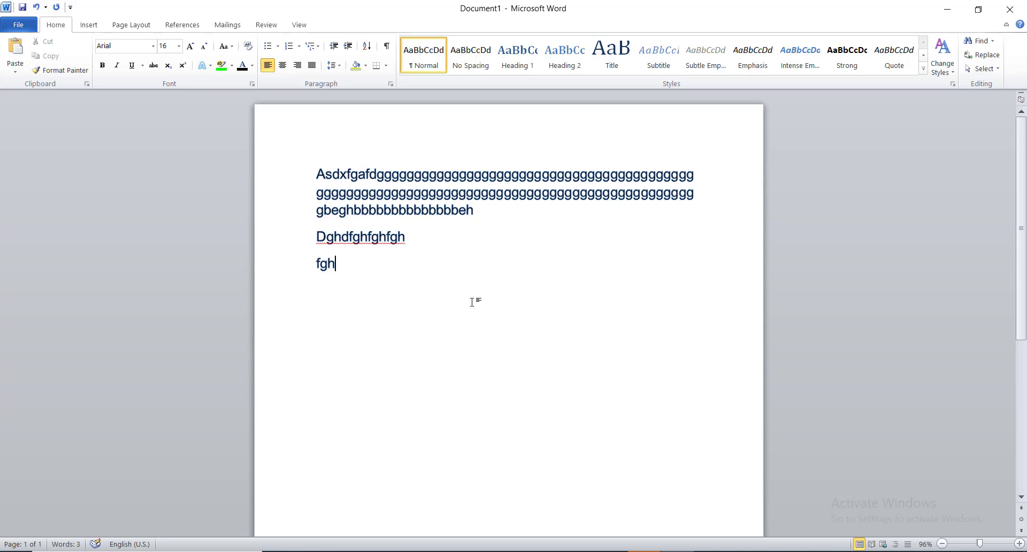
Extend the fgh paragraph with gfh and runs of f, j and n onto a second line, and append cvb and a run of v to Dghdfghfghfgh.
{"action": "type", "text": "gfhffffffffffffffffffffffffffffffff"}
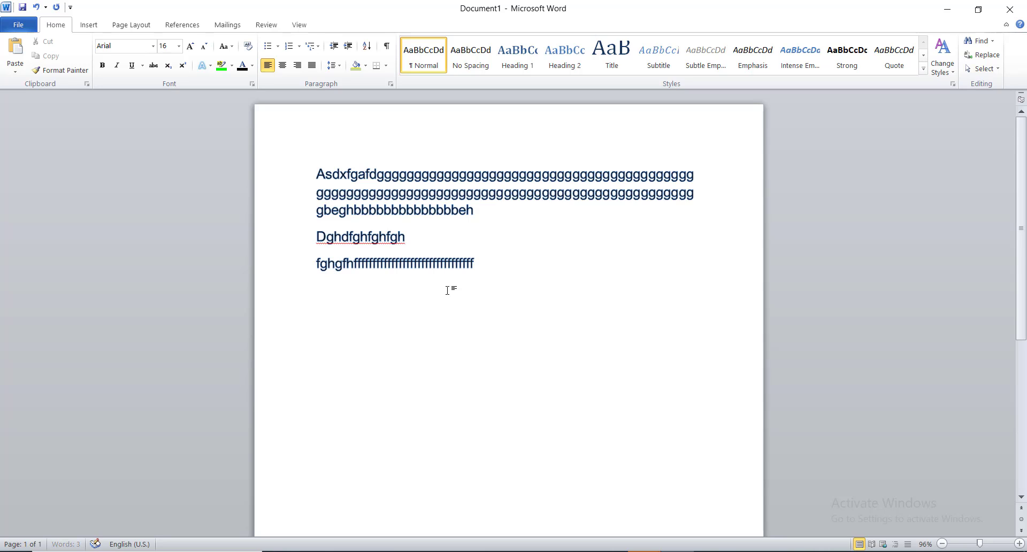
{"action": "type", "text": "ffffjjjjjjjjjjjjjjjjjjjjjjjjjjjjjjjjjjjjjjjjjjjjjjjj"}
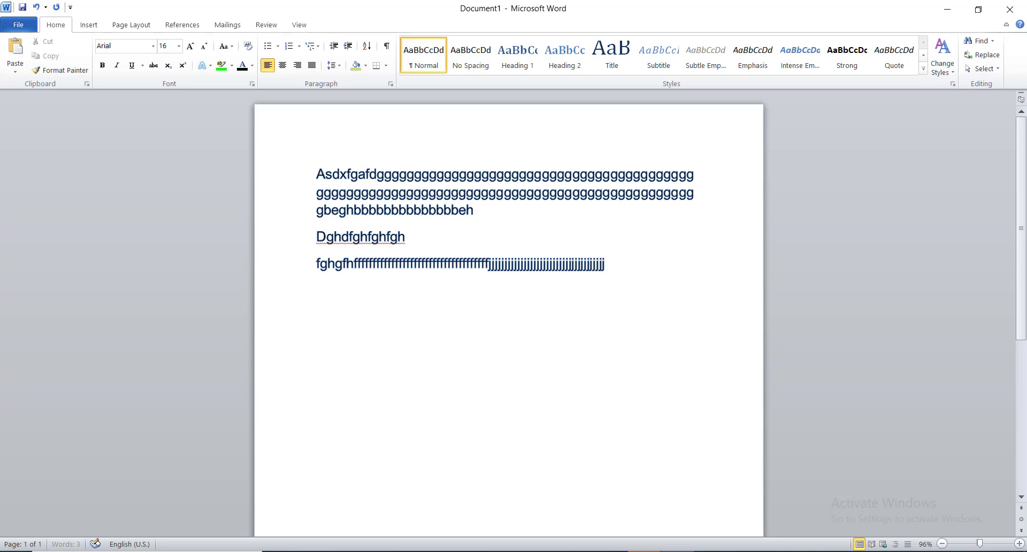
{"action": "type", "text": "jjjjjjnnnnnnnnnnnn"}
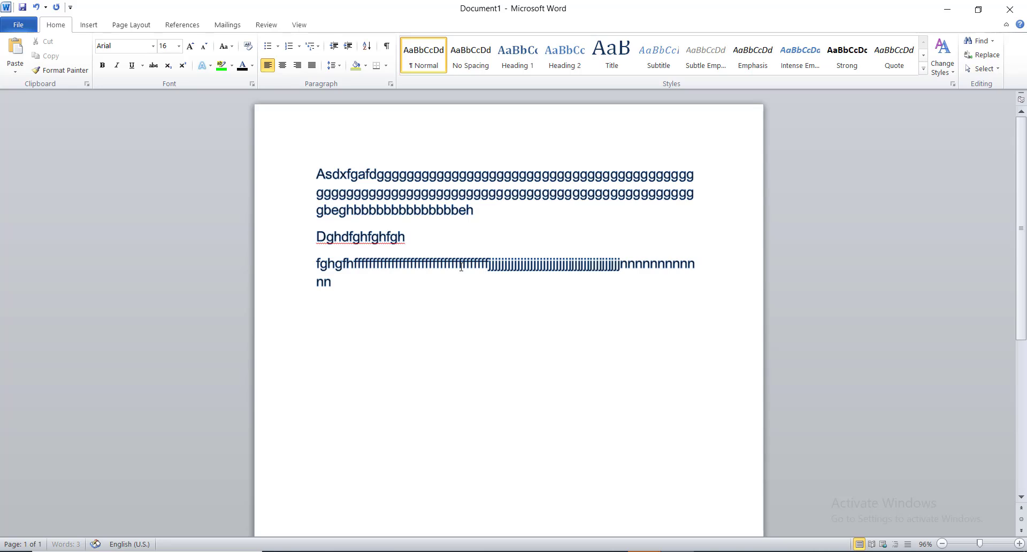
{"action": "left_click", "coordinate": [477, 244]}
{"action": "type", "text": "cvbvvvvvvvvvvvvvvvvvvvvvvvvvvvvv"}
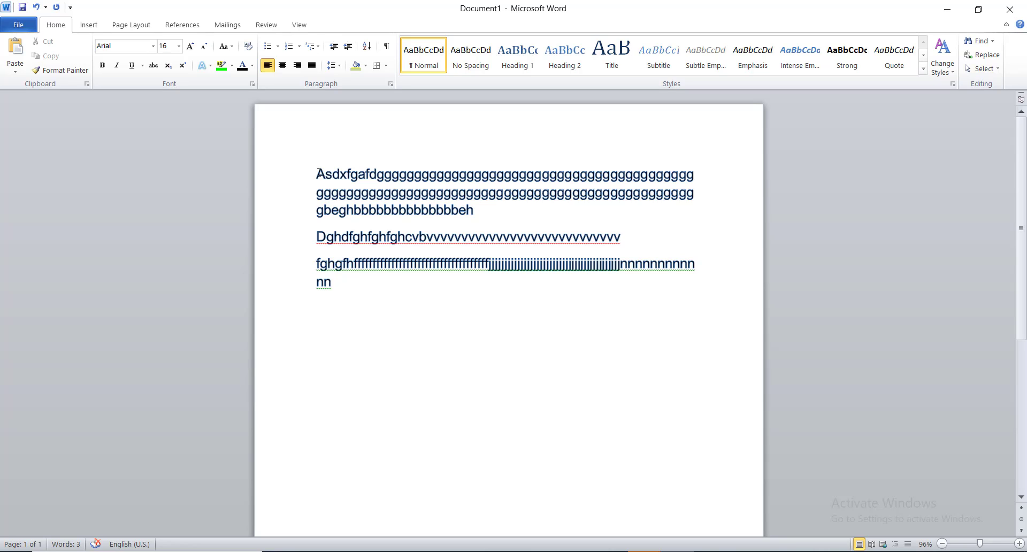
Justify all three sample paragraphs.
{"action": "left_click_drag", "start_coordinate": [319, 173], "coordinate": [364, 286]}
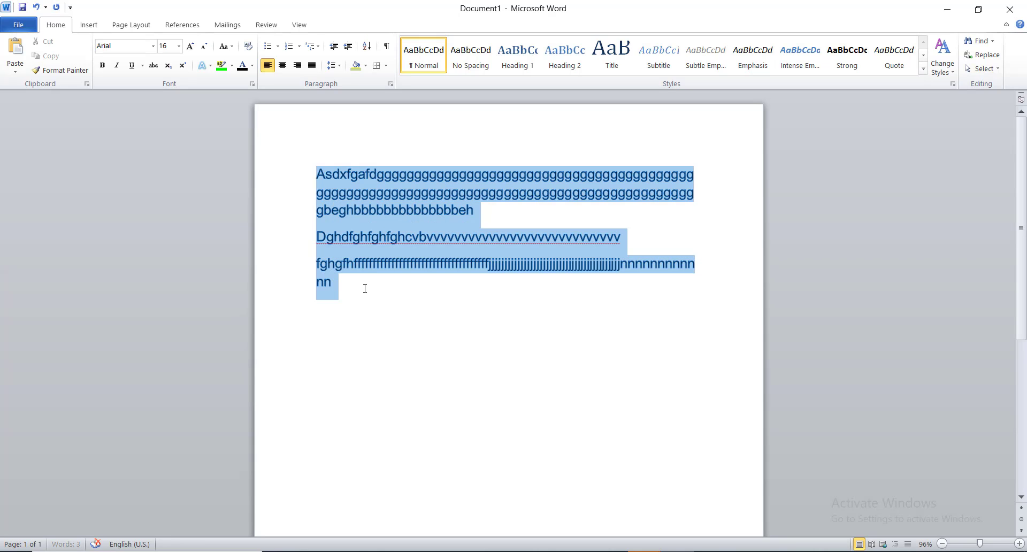
{"action": "left_click", "coordinate": [312, 66]}
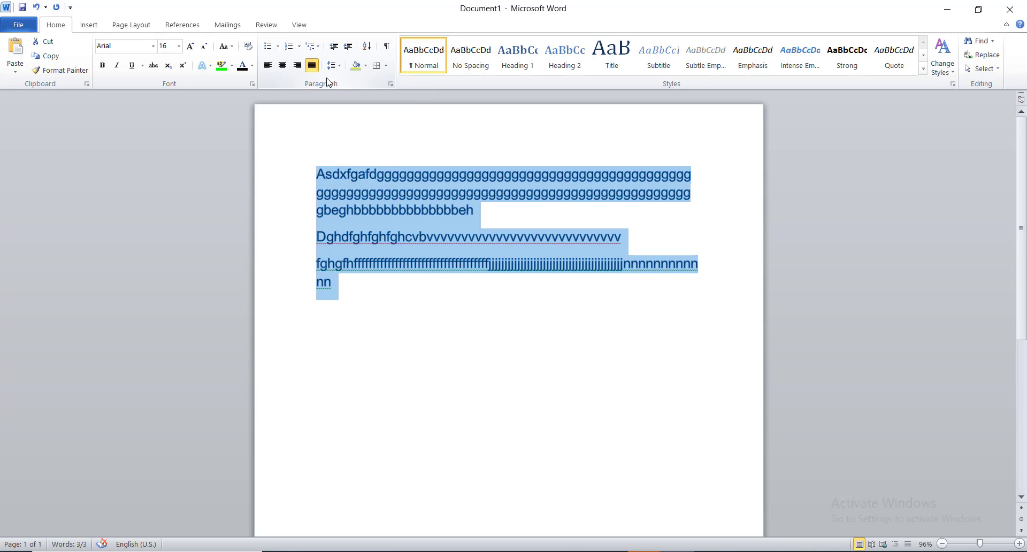
Extend the second paragraph with long runs of f and c until they nearly fill its second line.
{"action": "left_click", "coordinate": [588, 237]}
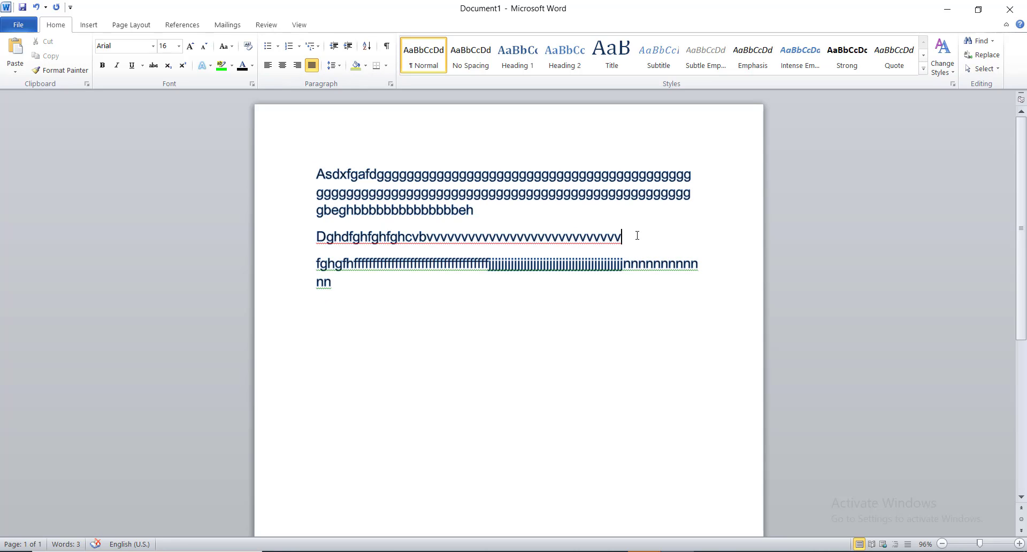
{"action": "type", "text": "ffffffffffffffffffffffffffffffffffffffffff"}
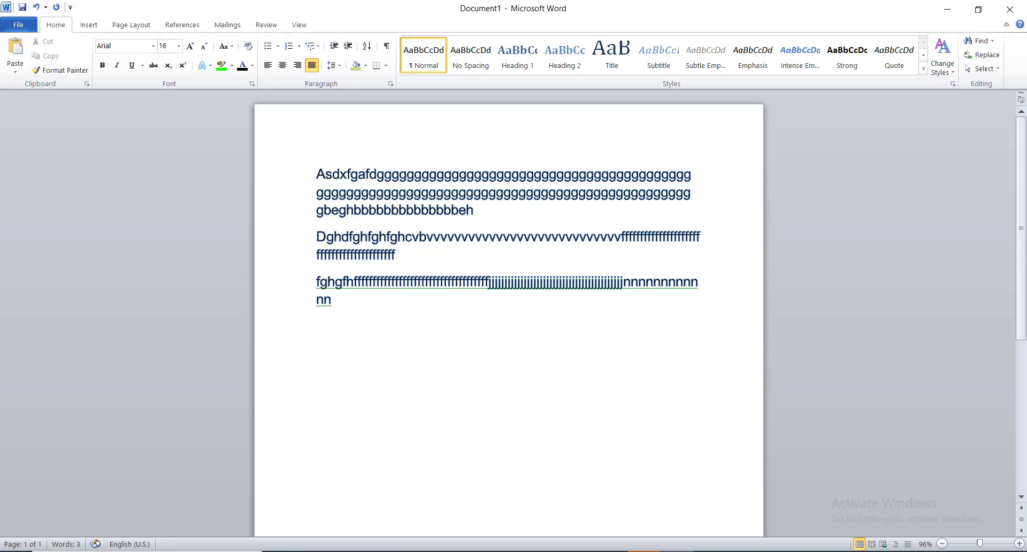
{"action": "type", "text": "ccccccccccccccccccccccccc"}
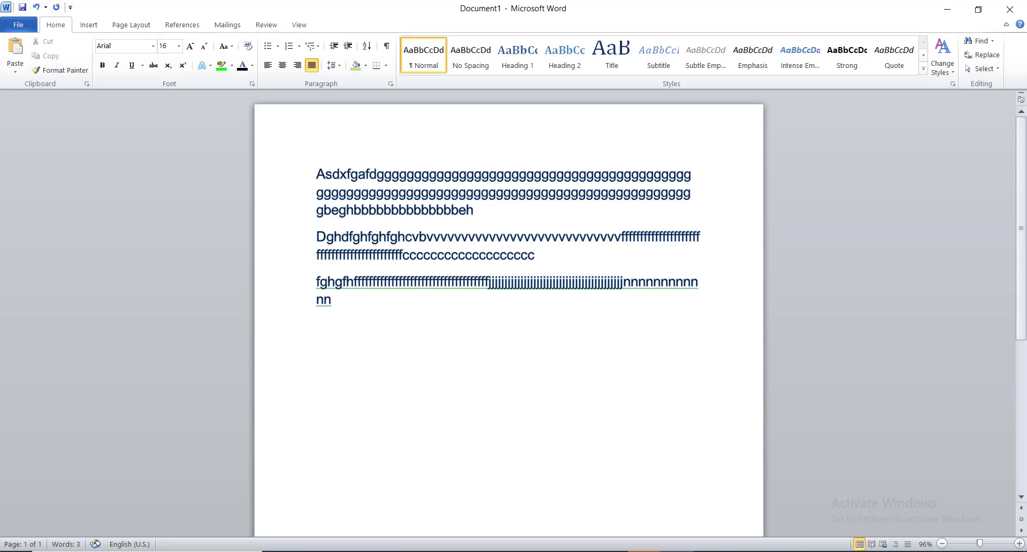
{"action": "type", "text": "cccccccccccc"}
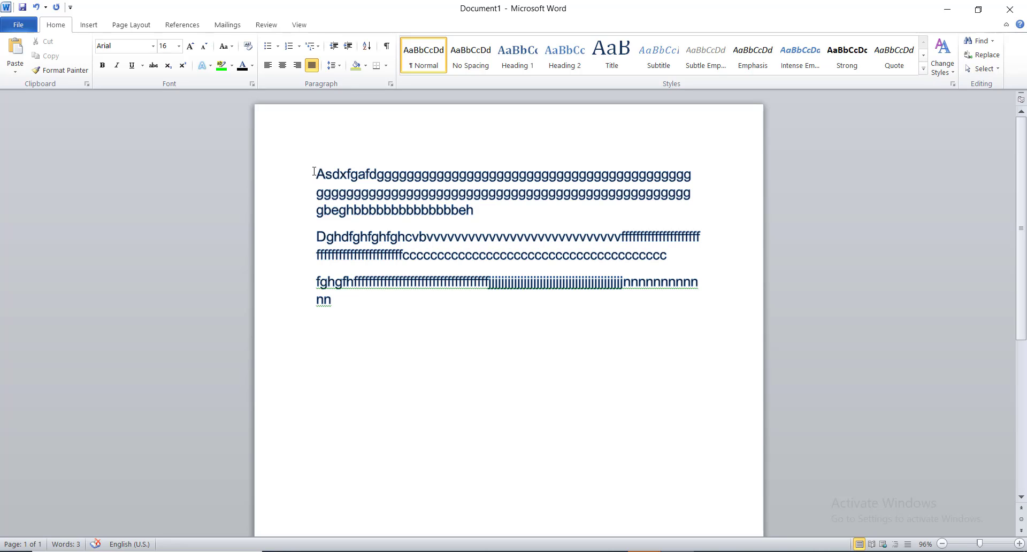
Turn off justification for all three sample paragraphs so they are left-aligned.
{"action": "left_click_drag", "start_coordinate": [314, 171], "coordinate": [386, 314]}
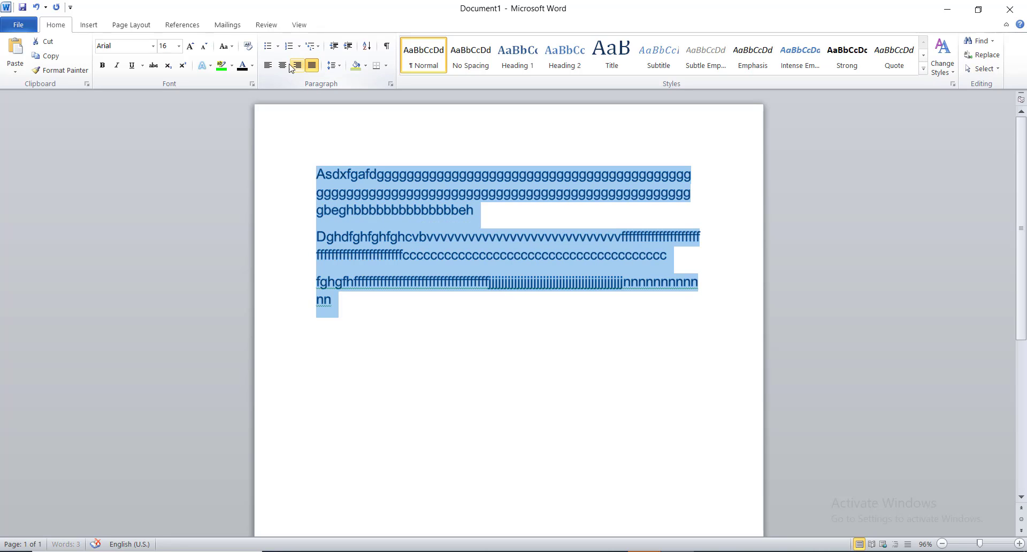
{"action": "left_click", "coordinate": [314, 72]}
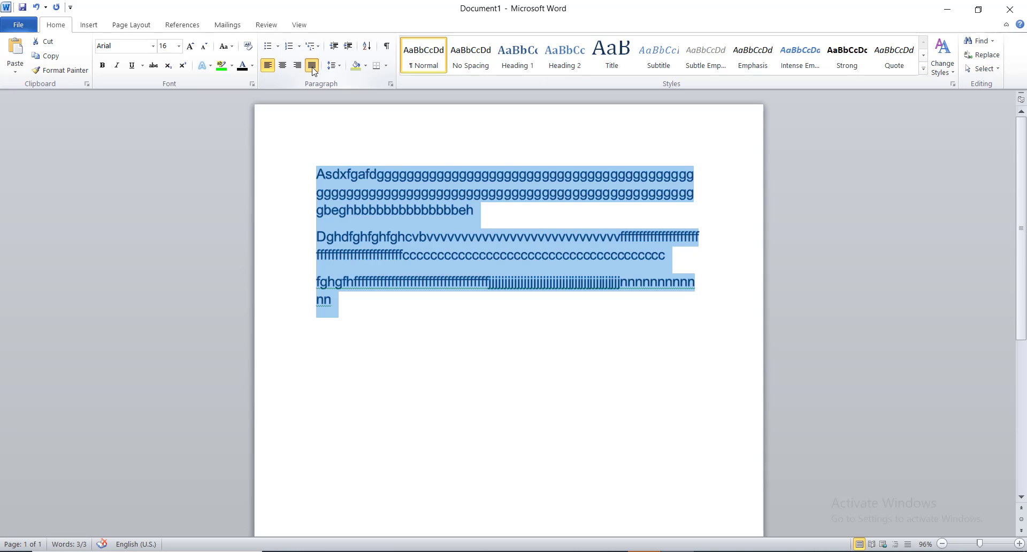
{"action": "left_click", "coordinate": [314, 71]}
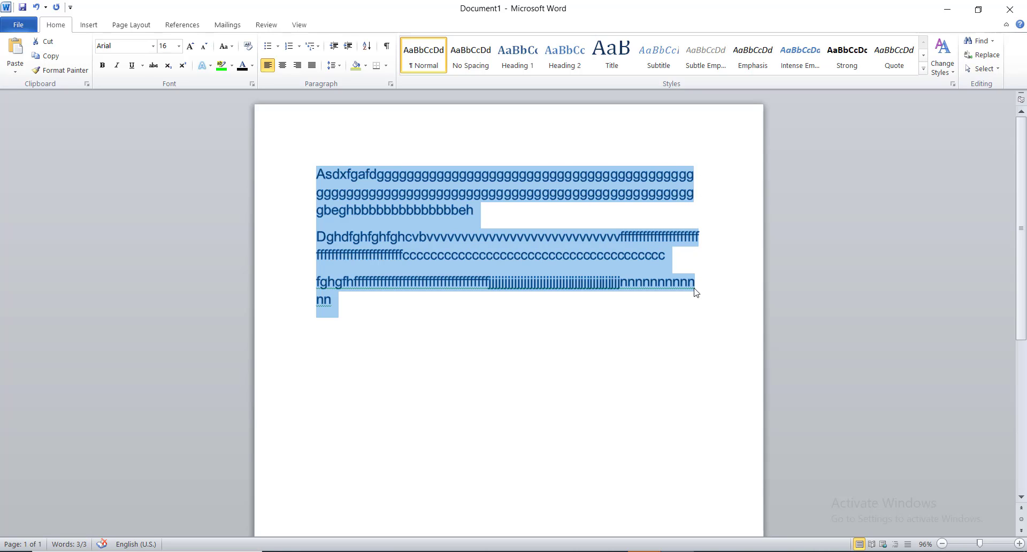
Try centered and right alignment on all three sample paragraphs, and return them to left alignment.
{"action": "left_click", "coordinate": [283, 66]}
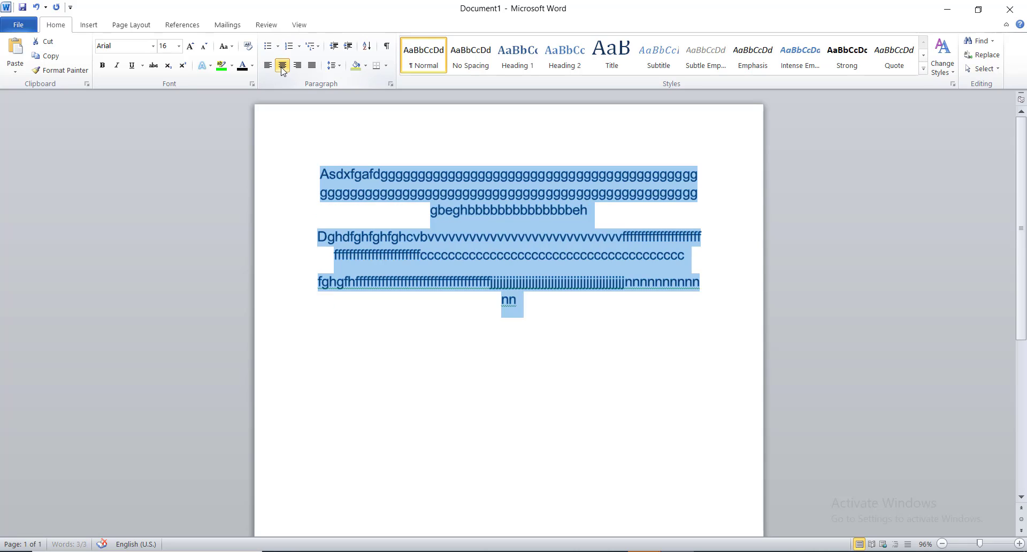
{"action": "left_click", "coordinate": [300, 68]}
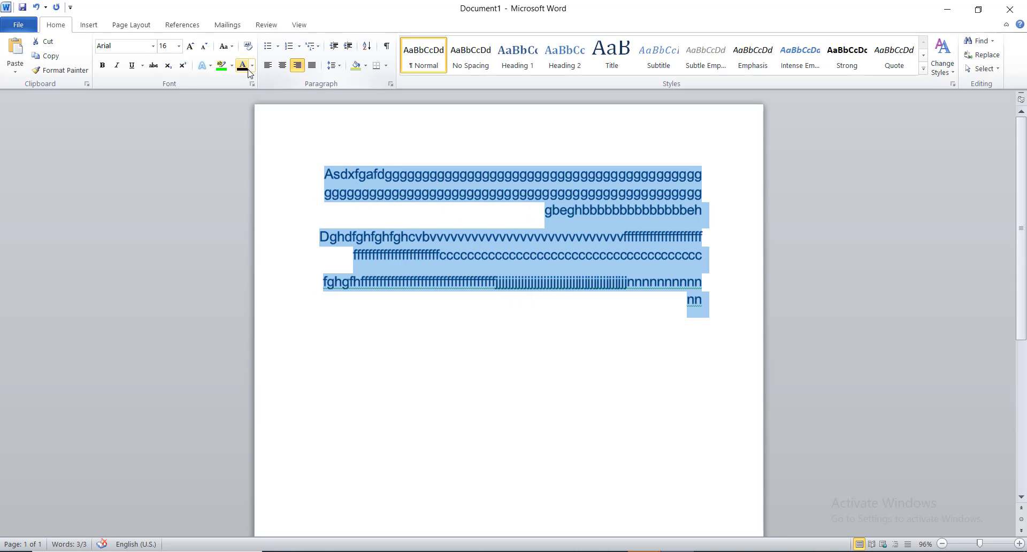
{"action": "left_click", "coordinate": [269, 68]}
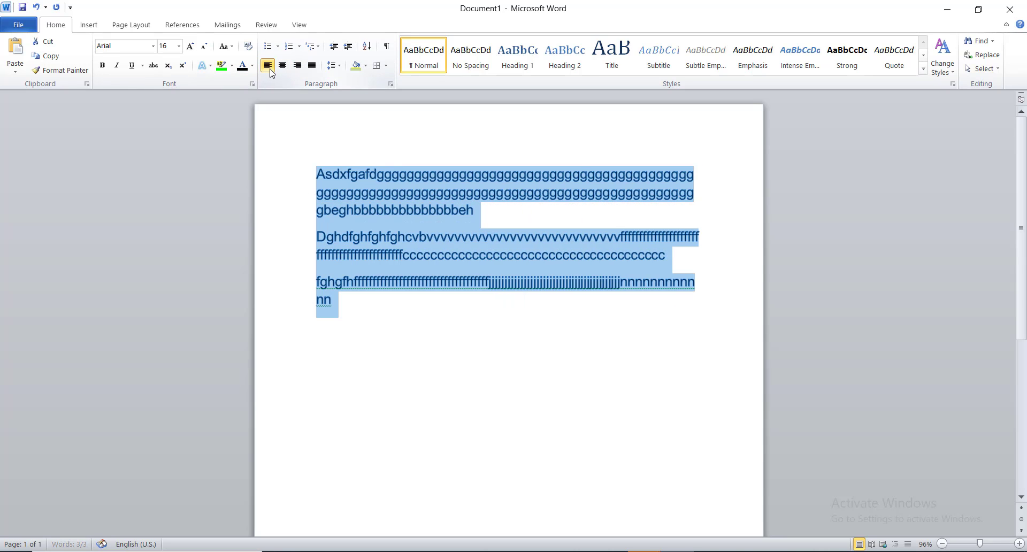
Switch the three paragraphs repeatedly between justified and left alignment, ending with left alignment, and deselect them.
{"action": "left_click", "coordinate": [312, 66]}
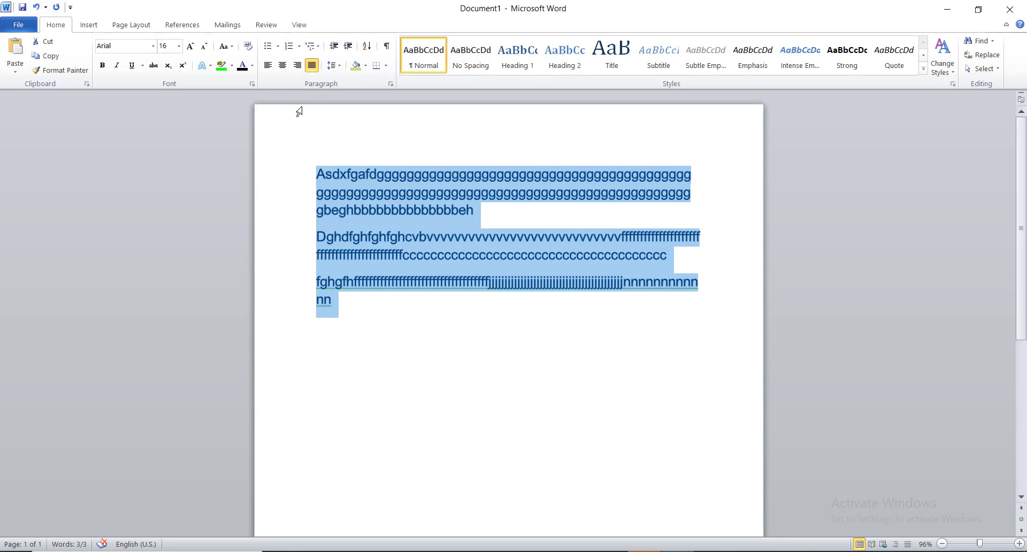
{"action": "left_click", "coordinate": [269, 65]}
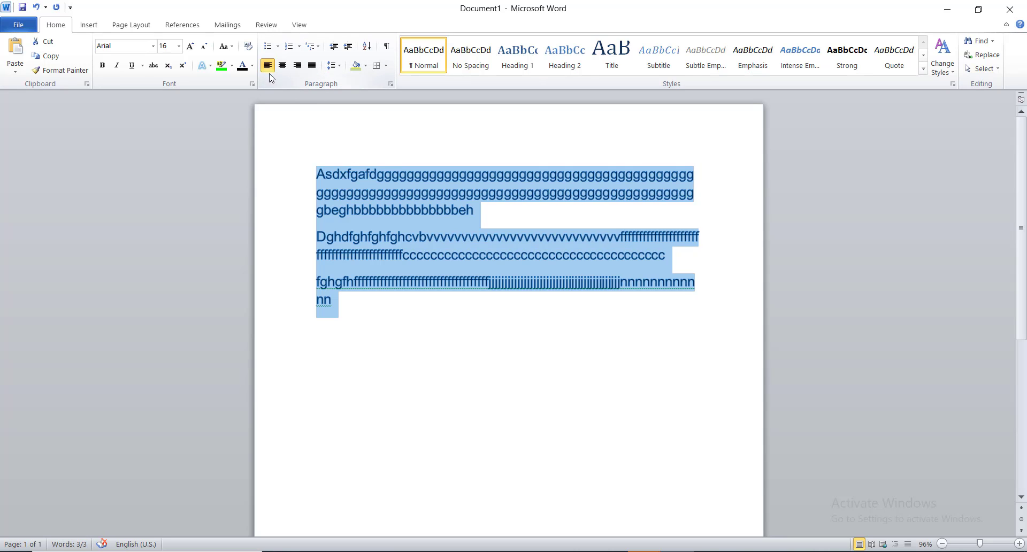
{"action": "left_click", "coordinate": [313, 65]}
{"action": "left_click", "coordinate": [268, 65]}
{"action": "left_click", "coordinate": [369, 254]}
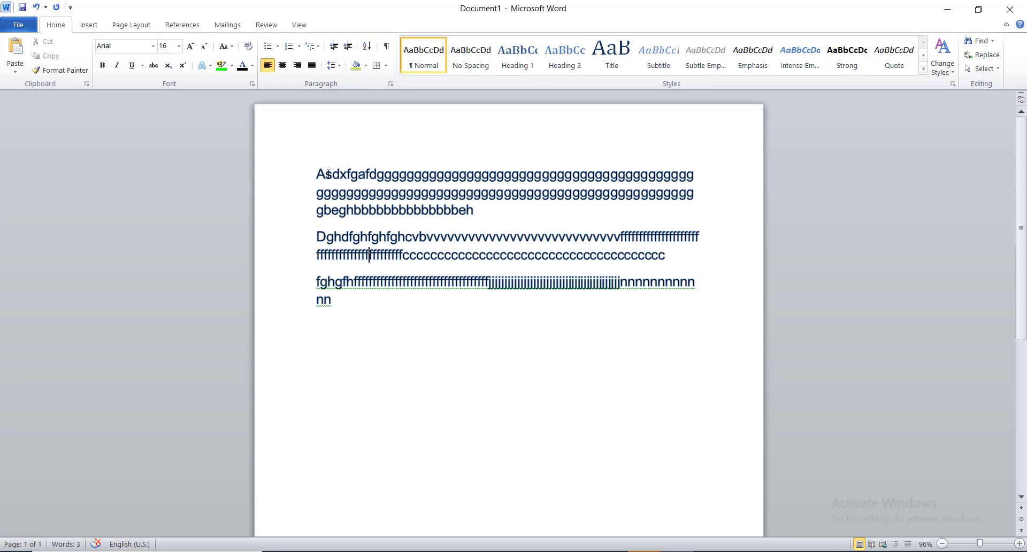
Delete all three sample paragraphs from the document.
{"action": "left_click_drag", "start_coordinate": [329, 174], "coordinate": [446, 318]}
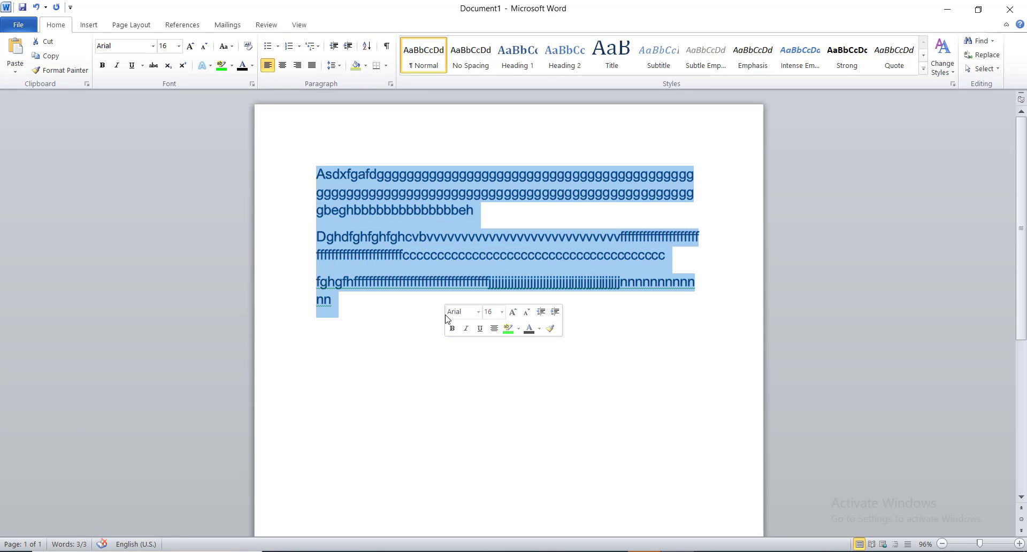
{"action": "key", "text": "Delete"}
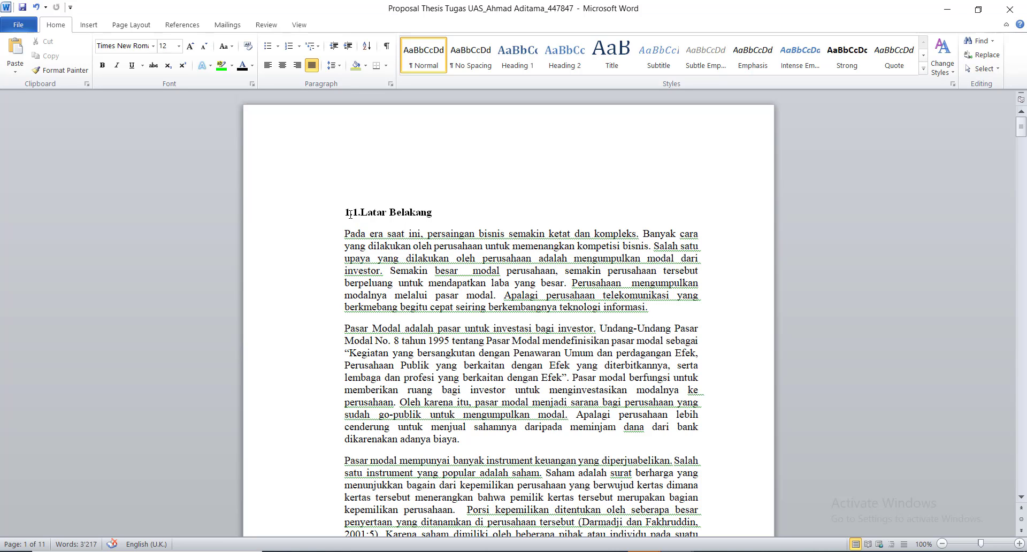
Left-align the body paragraphs below the heading 1.1.Latar Belakang in the thesis proposal by removing their justification.
{"action": "left_click_drag", "start_coordinate": [345, 234], "coordinate": [664, 535]}
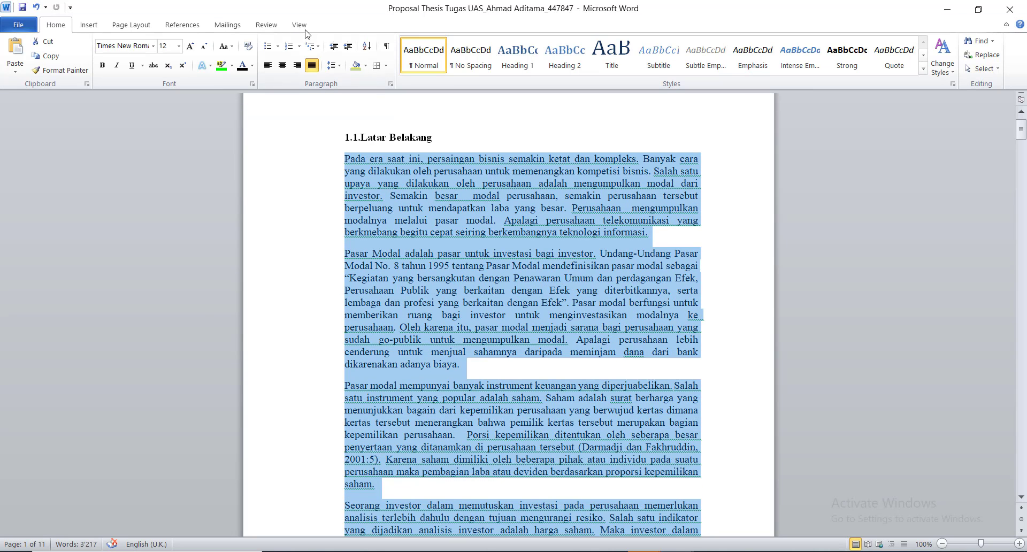
{"action": "left_click", "coordinate": [312, 65]}
{"action": "left_click", "coordinate": [570, 255]}
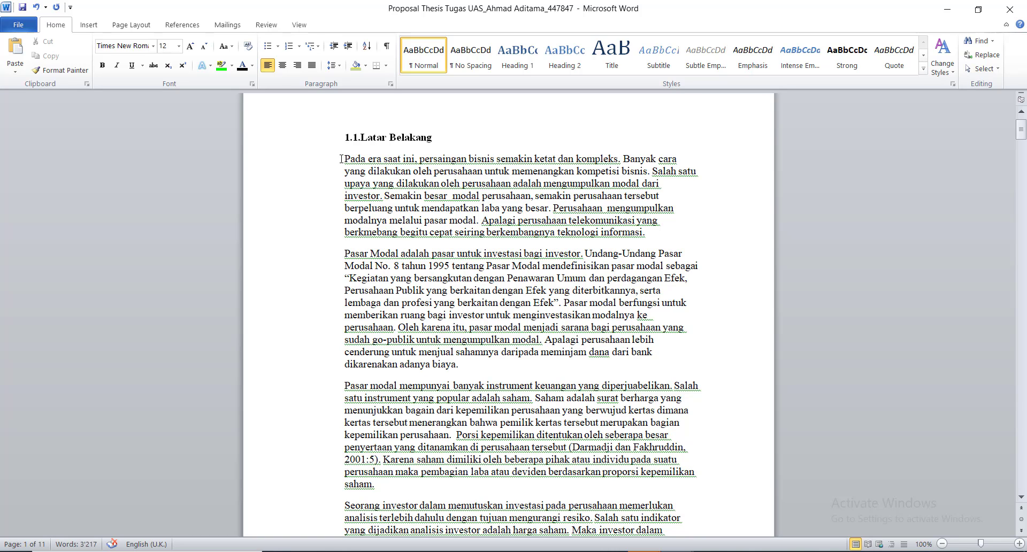
Justify the first three body paragraphs below the heading 1.1.Latar Belakang.
{"action": "left_click_drag", "start_coordinate": [342, 158], "coordinate": [678, 459]}
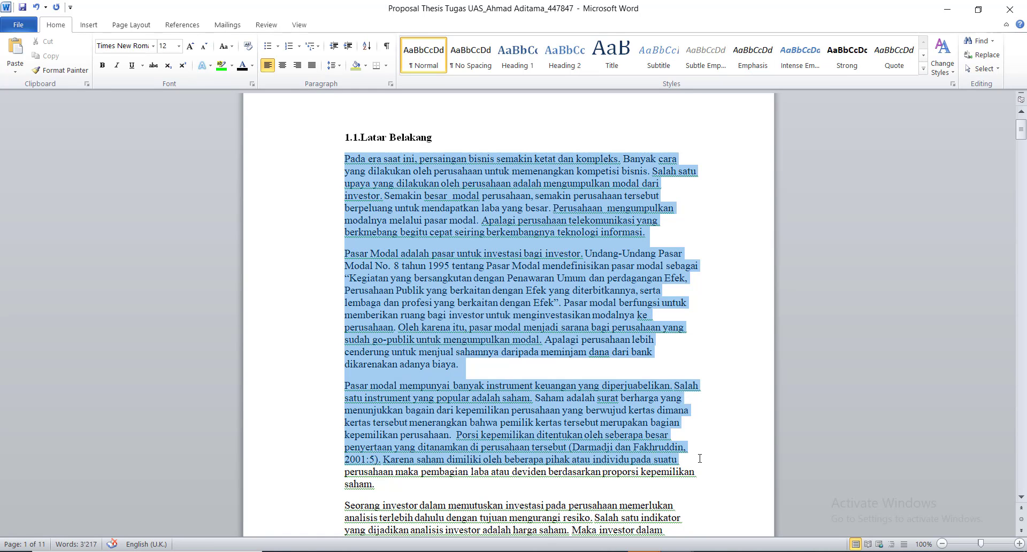
{"action": "left_click", "coordinate": [312, 65]}
{"action": "left_click", "coordinate": [211, 196]}
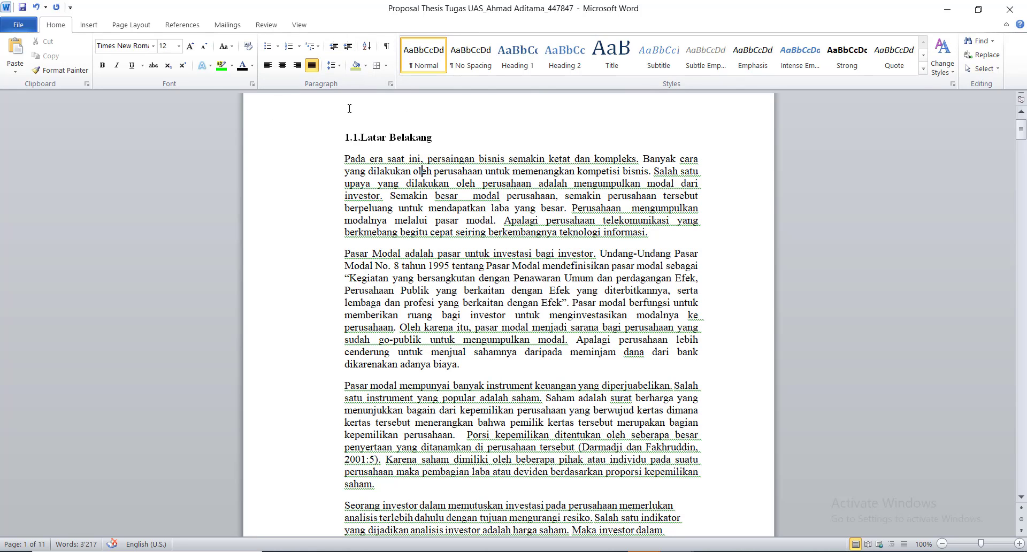
{"action": "left_click", "coordinate": [385, 66]}
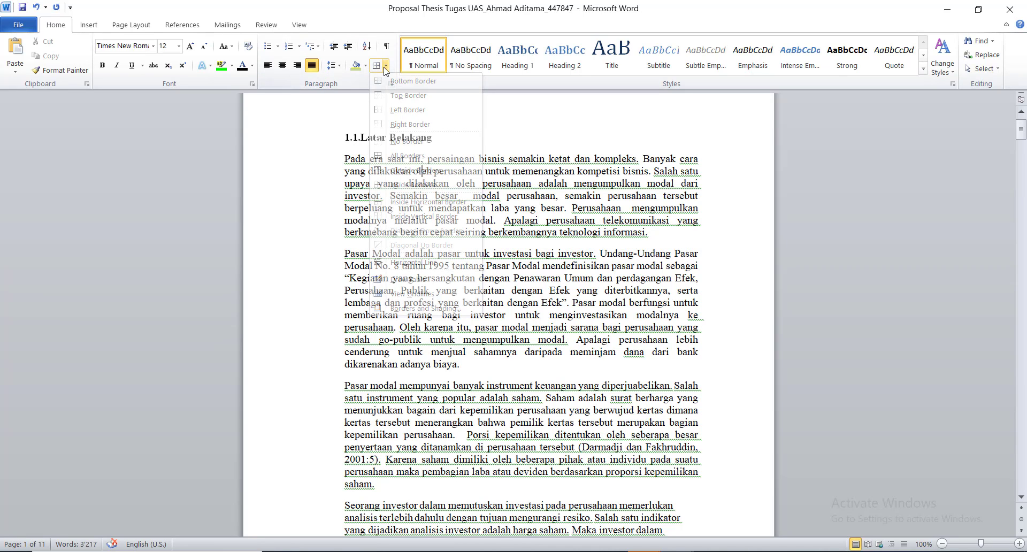
Insert a numbered list after the third body paragraph with the items Skdfjgd, Dhfv, Kjhvjhdf and kjfhvd.
{"action": "scroll", "coordinate": [411, 255], "scroll_direction": "down", "scroll_amount": 5}
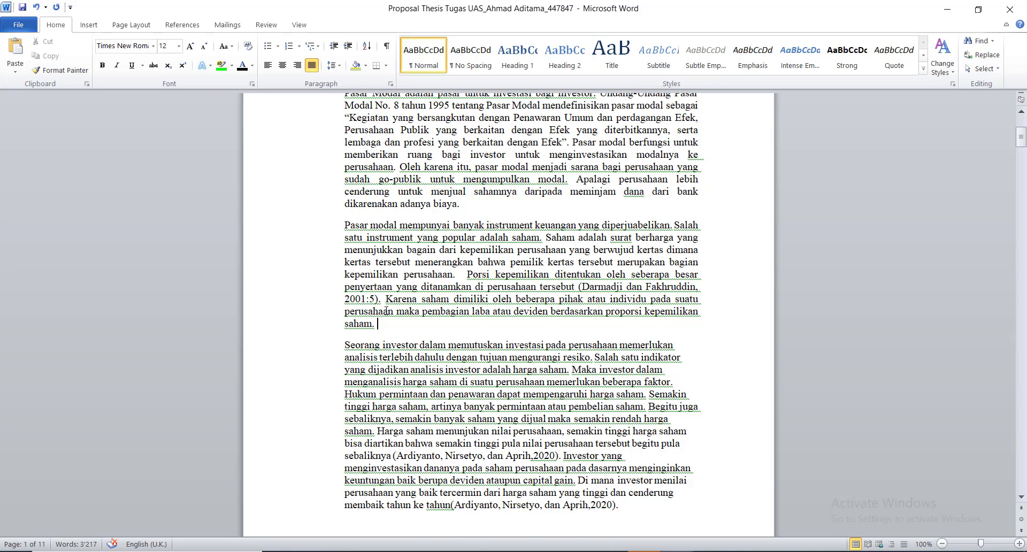
{"action": "key", "text": "Return"}
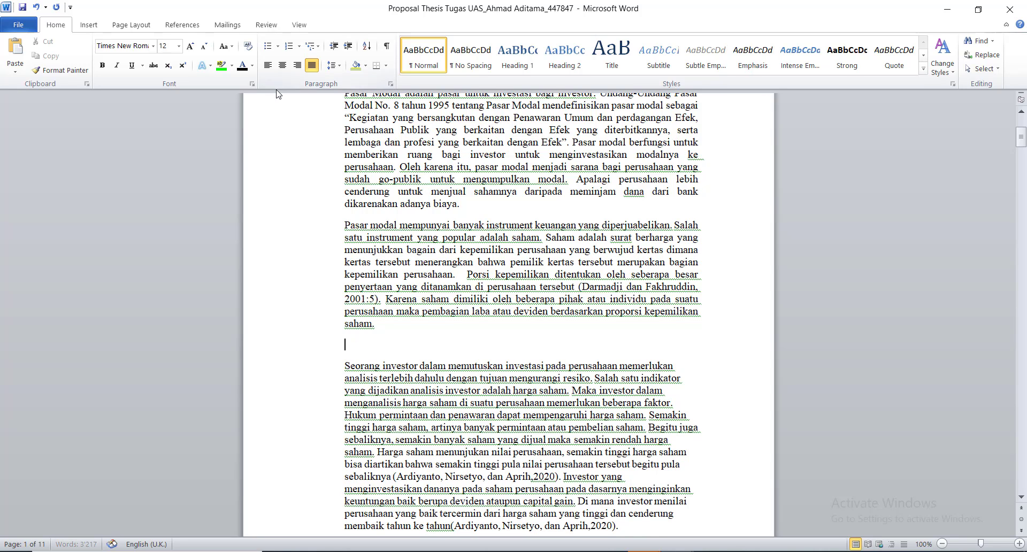
{"action": "left_click", "coordinate": [290, 47]}
{"action": "type", "text": "skdfjgd"}
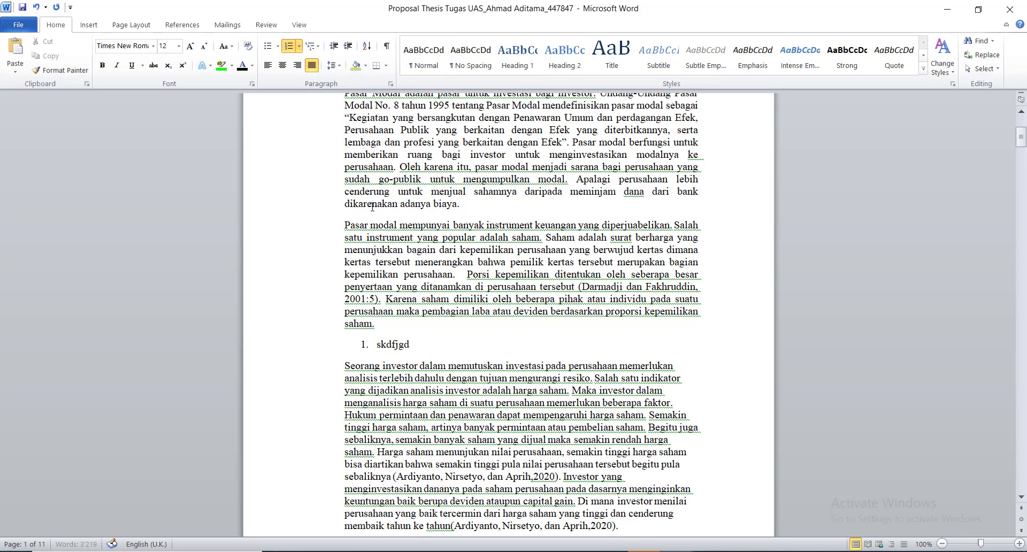
{"action": "key", "text": "Return"}
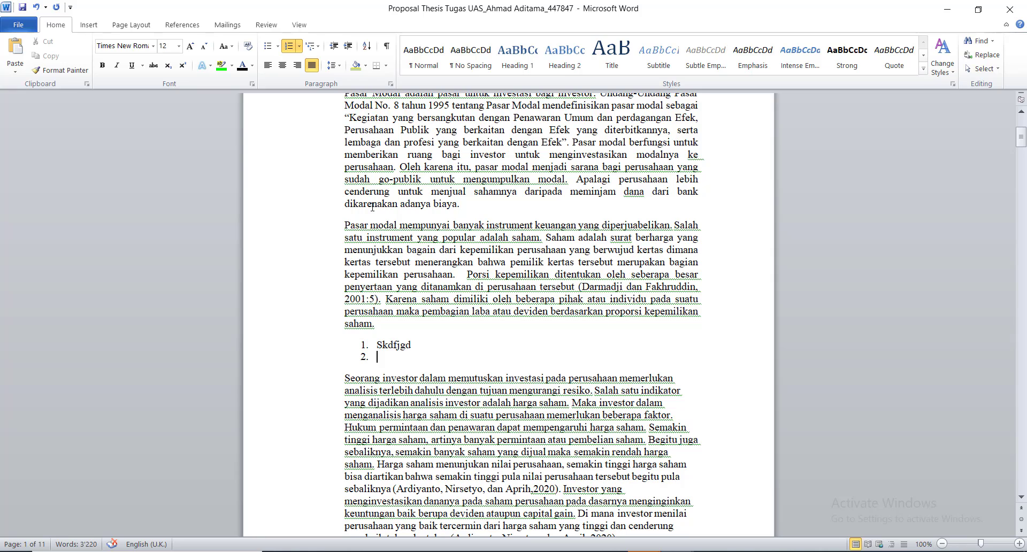
{"action": "type", "text": "dhfv"}
{"action": "key", "text": "Return"}
{"action": "type", "text": "kjhvjhdf"}
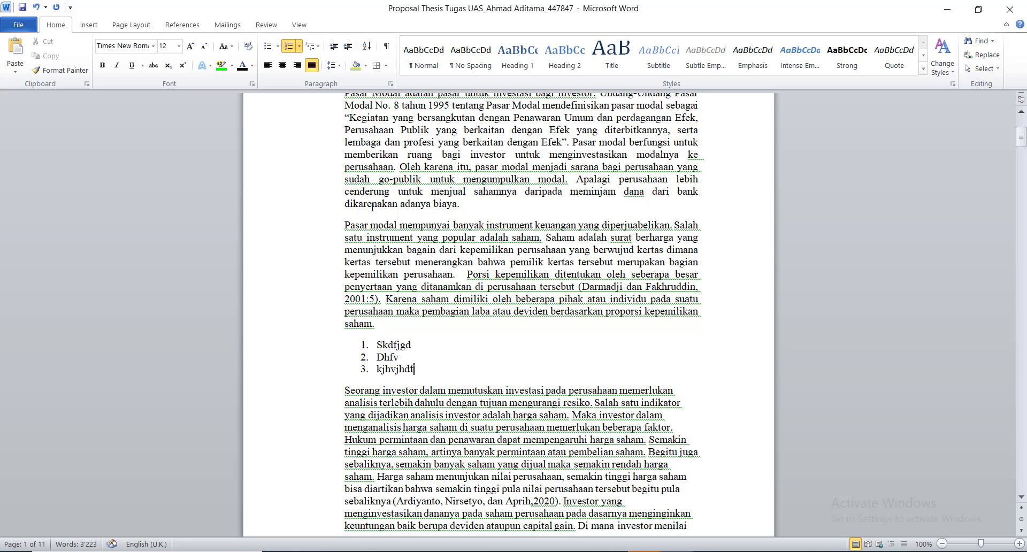
{"action": "key", "text": "Return"}
{"action": "type", "text": "kjfhvd"}
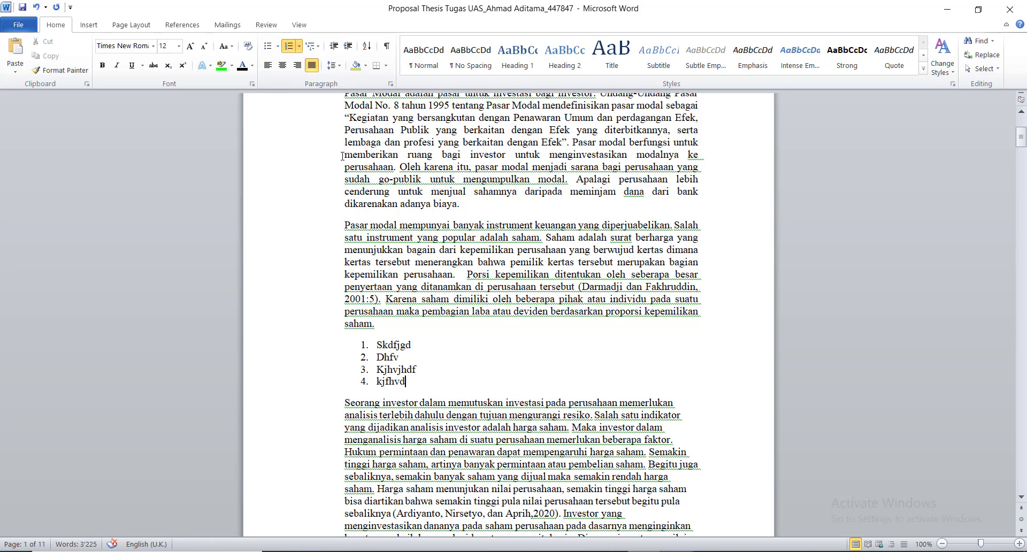
Convert the four-item numbered list to bullets and switch it back to numbering.
{"action": "left_click", "coordinate": [370, 345]}
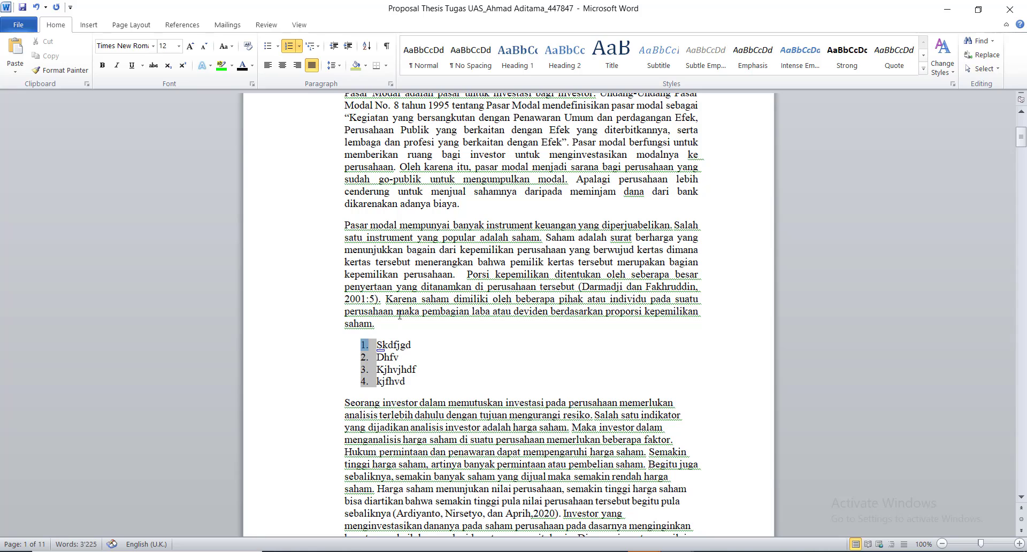
{"action": "left_click", "coordinate": [267, 46]}
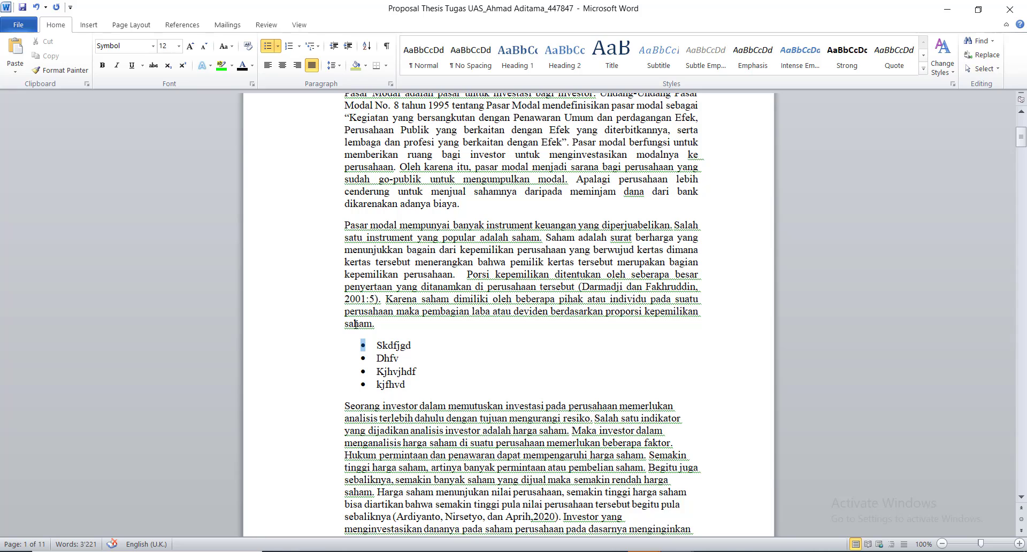
{"action": "left_click", "coordinate": [289, 47]}
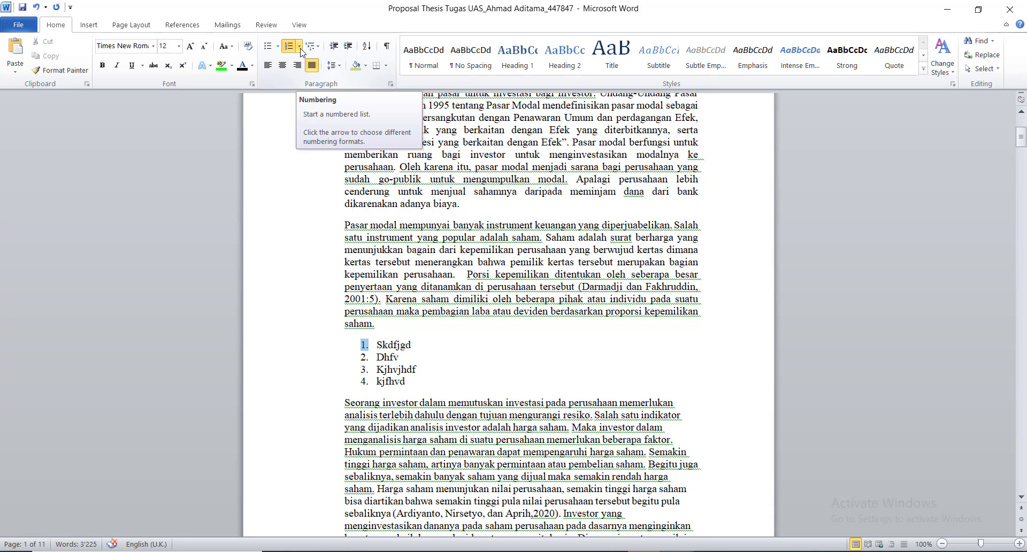
Switch the four-item list to lowercase Roman numerals, and return it to the 1. 2. 3. number format.
{"action": "left_click", "coordinate": [300, 47]}
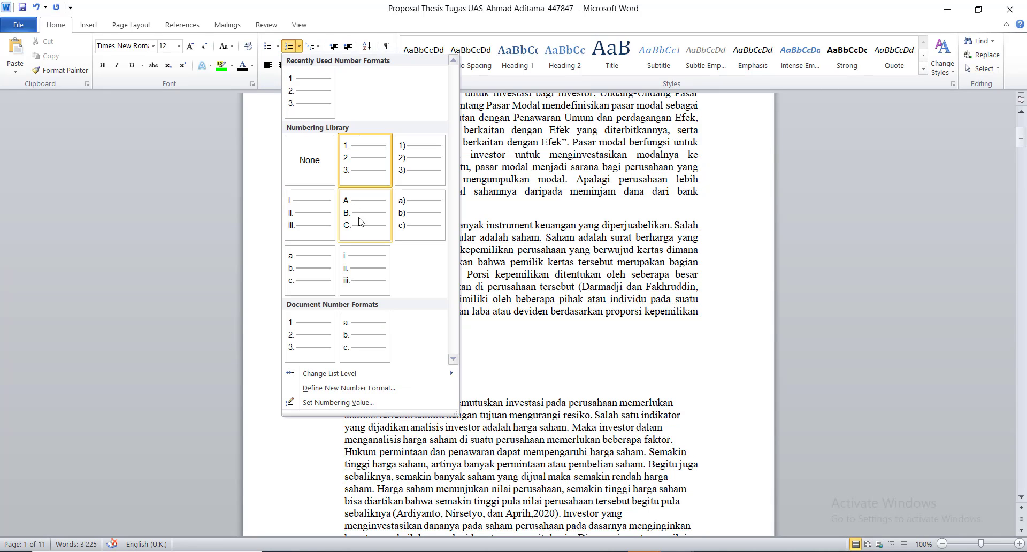
{"action": "left_click", "coordinate": [375, 271]}
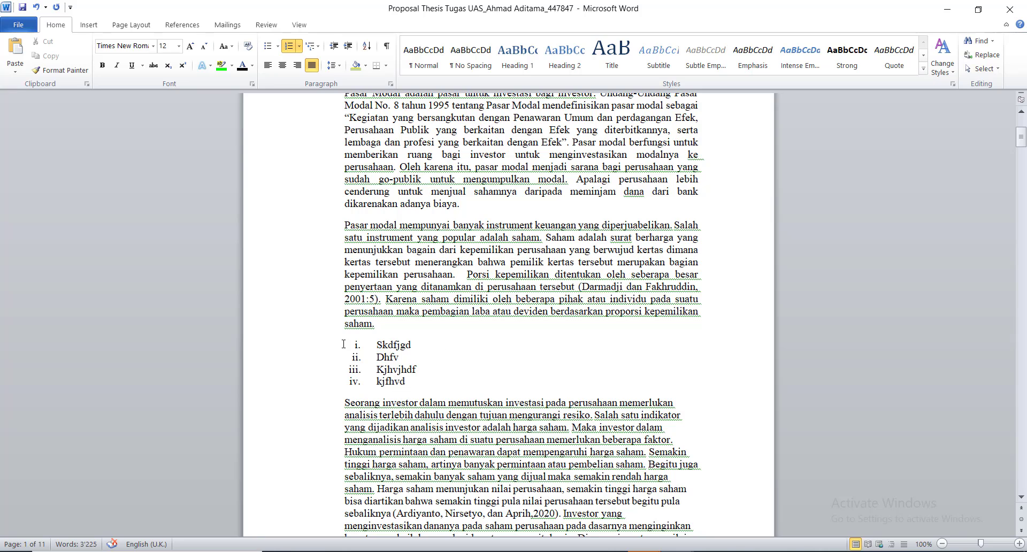
{"action": "left_click_drag", "start_coordinate": [346, 344], "coordinate": [363, 381]}
{"action": "left_click", "coordinate": [354, 356]}
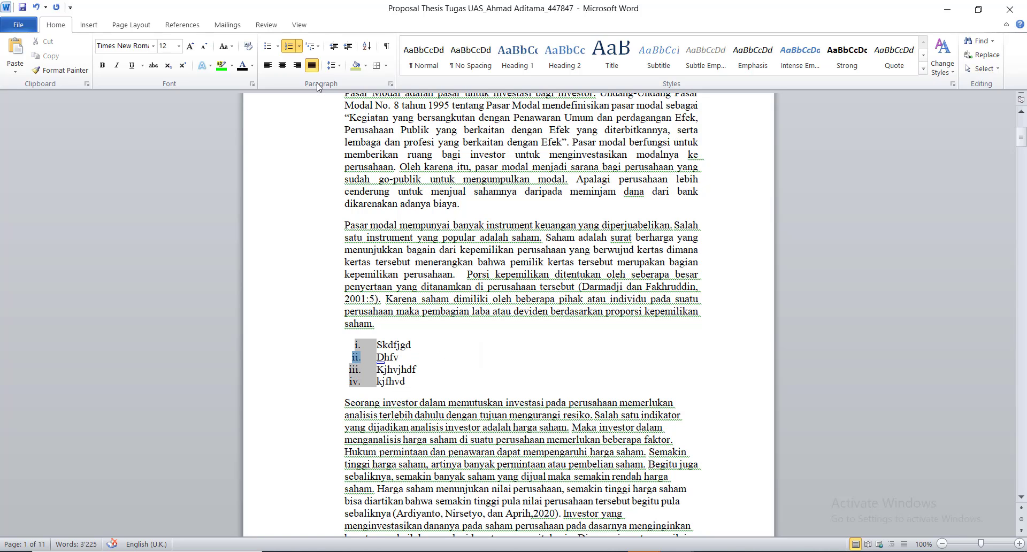
{"action": "left_click", "coordinate": [299, 46]}
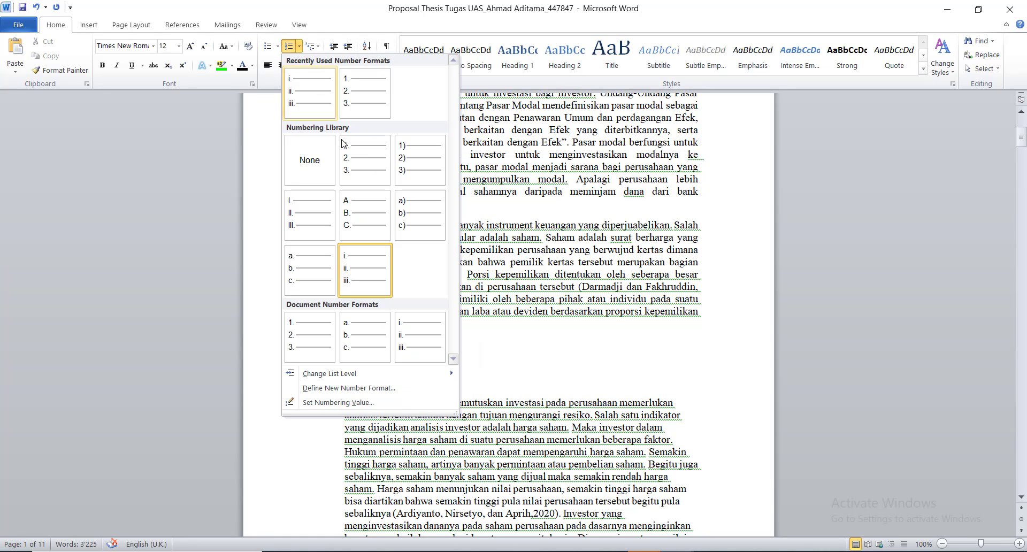
{"action": "left_click", "coordinate": [347, 167]}
{"action": "left_click", "coordinate": [387, 357]}
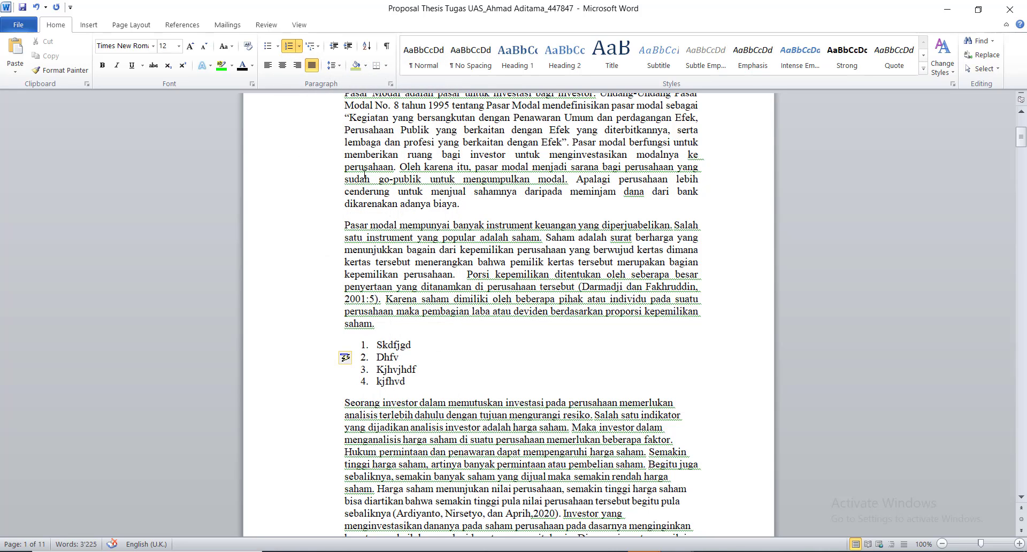
Set the spacing after the body paragraph directly above the numbered list to 15 pt.
{"action": "left_click", "coordinate": [473, 263]}
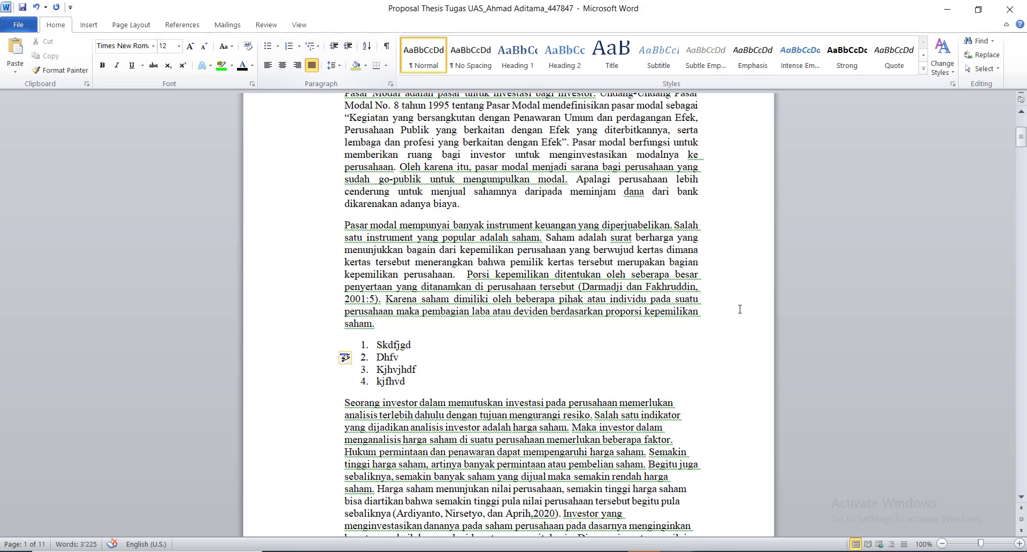
{"action": "left_click_drag", "start_coordinate": [717, 321], "coordinate": [357, 225]}
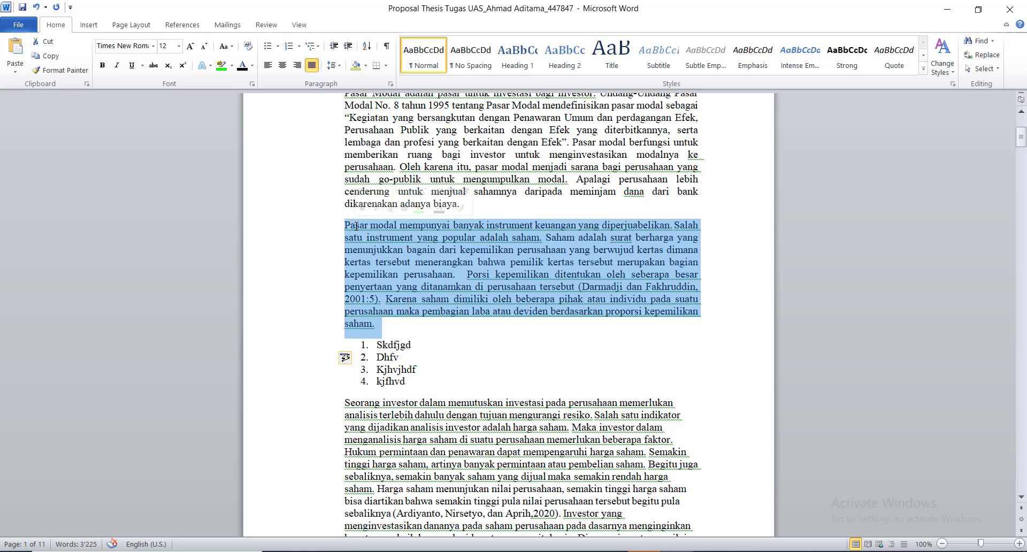
{"action": "left_click", "coordinate": [337, 66]}
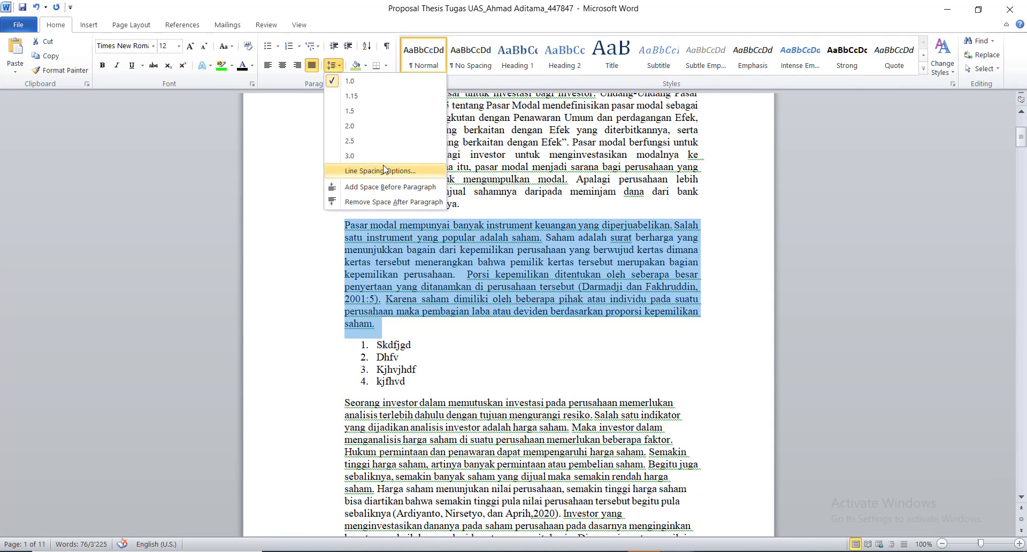
{"action": "left_click", "coordinate": [383, 171]}
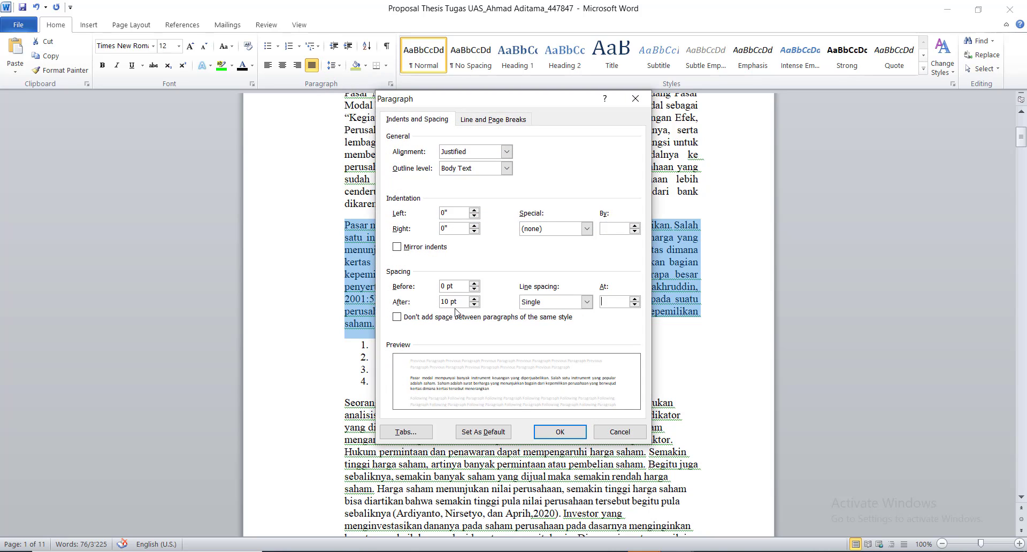
{"action": "left_click_drag", "start_coordinate": [446, 302], "coordinate": [437, 303]}
{"action": "type", "text": "15"}
{"action": "left_click", "coordinate": [561, 432]}
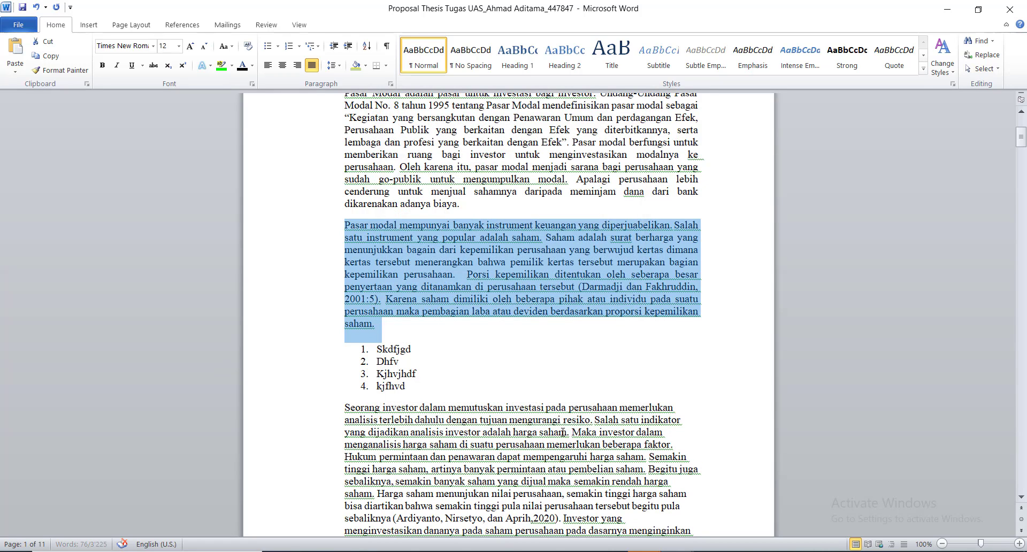
Increase the spacing after the body paragraph directly above the numbered list to 30 pt.
{"action": "left_click", "coordinate": [339, 65]}
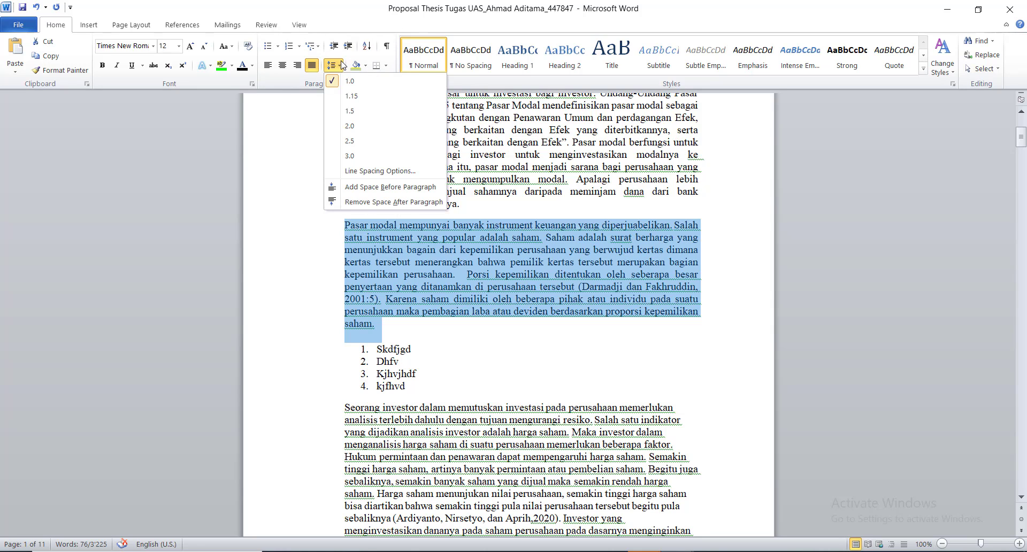
{"action": "left_click", "coordinate": [369, 170]}
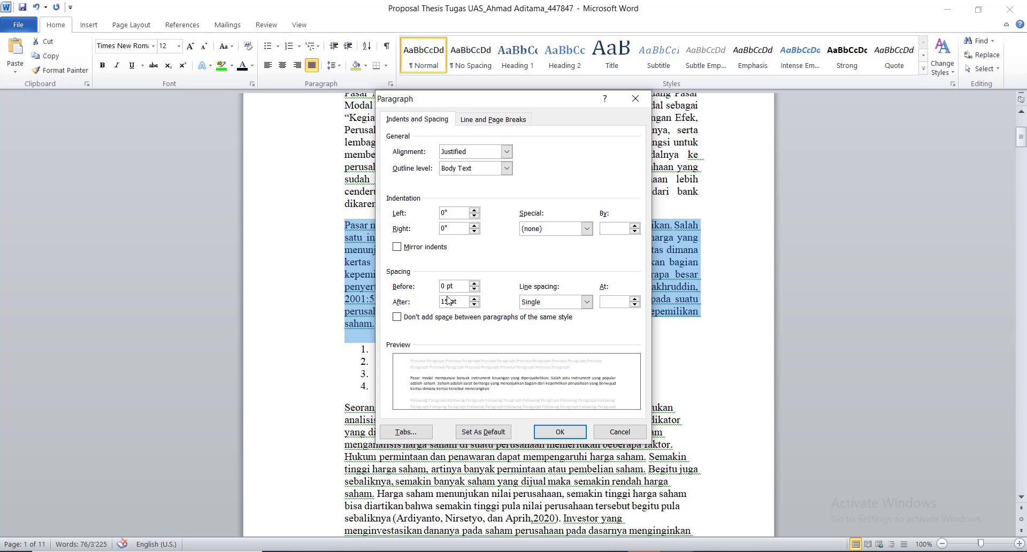
{"action": "left_click_drag", "start_coordinate": [448, 301], "coordinate": [429, 302]}
{"action": "type", "text": "30"}
{"action": "key", "text": "Return"}
{"action": "left_click", "coordinate": [427, 300]}
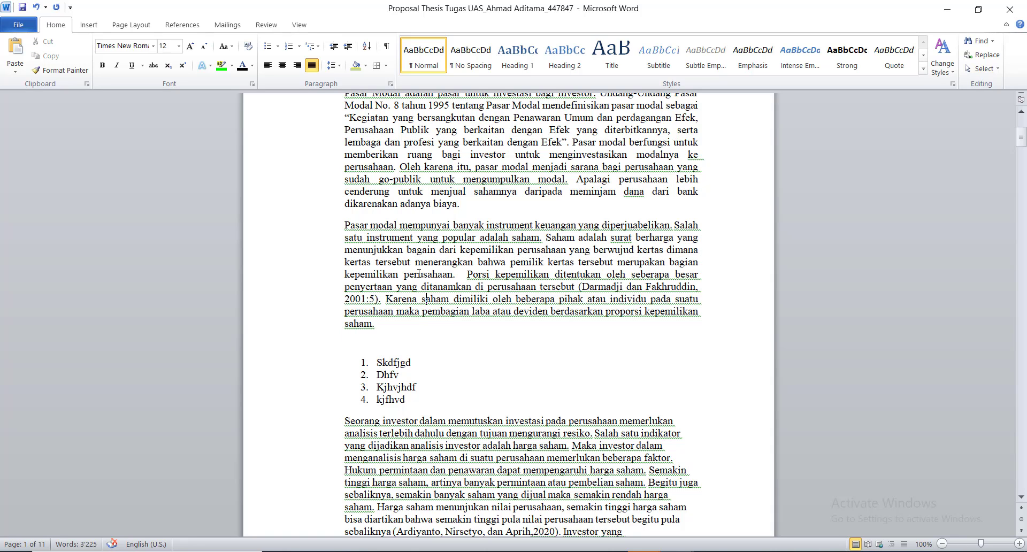
Preview 3.0 line spacing on the body paragraph above the numbered list without applying it.
{"action": "left_click_drag", "start_coordinate": [345, 226], "coordinate": [374, 325]}
{"action": "left_click", "coordinate": [334, 65]}
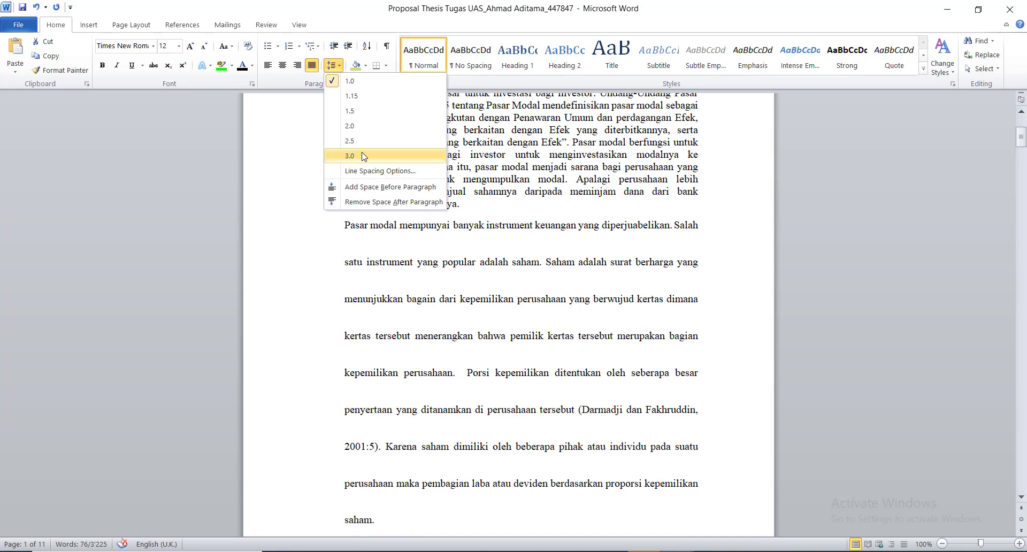
{"action": "left_click", "coordinate": [487, 287]}
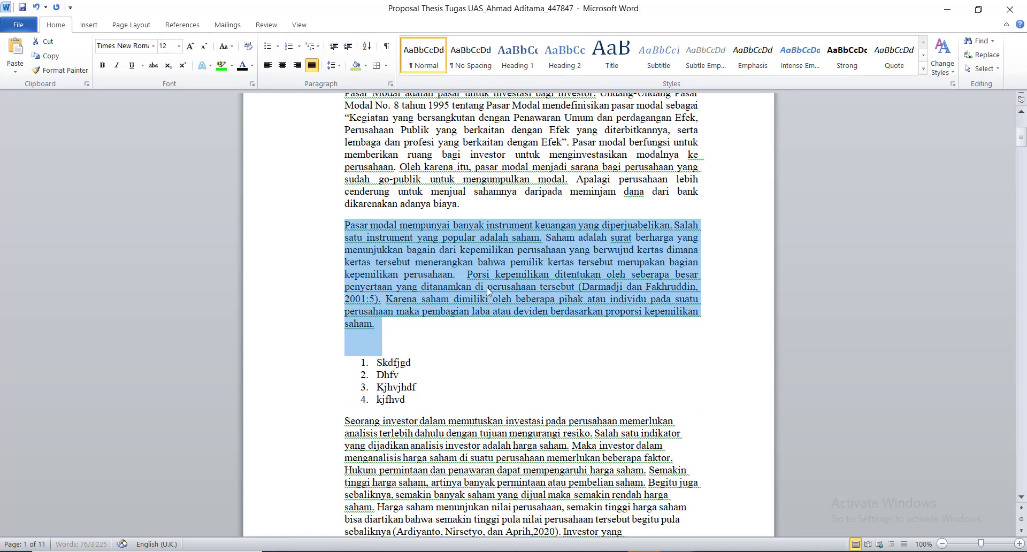
{"action": "left_click", "coordinate": [487, 287]}
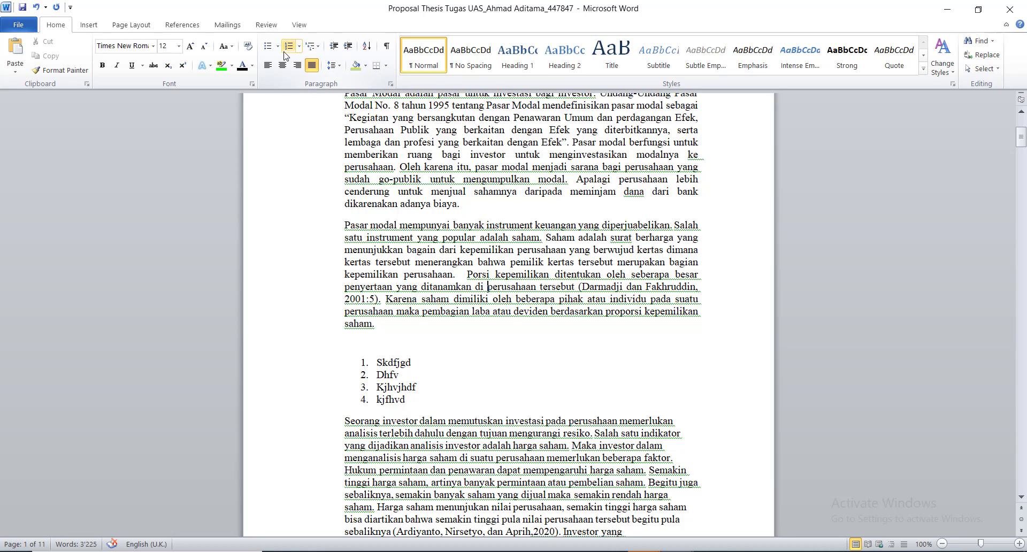
Insert a blank page after the words "Investor yang" on the last line of page 1, and undo the insertion.
{"action": "left_click", "coordinate": [88, 25]}
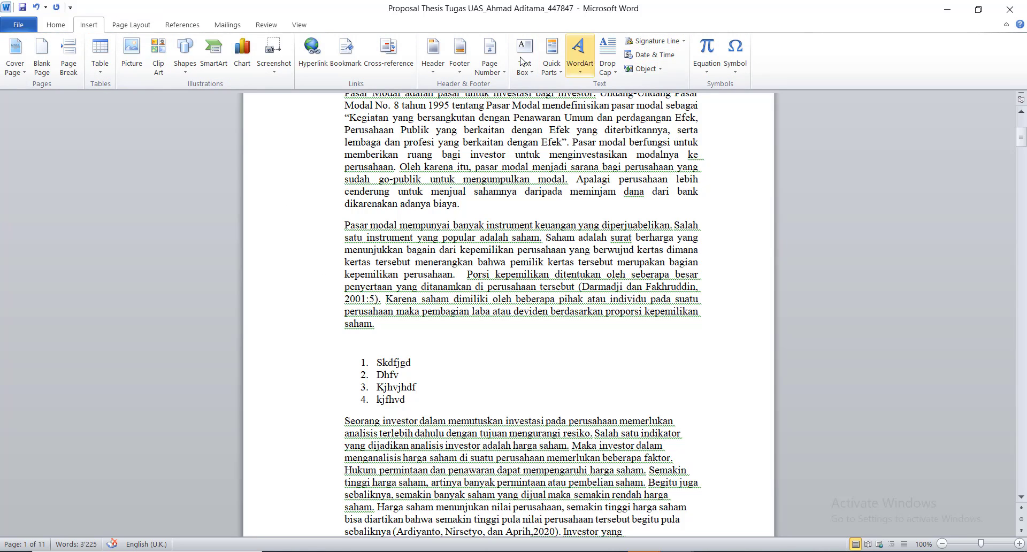
{"action": "scroll", "coordinate": [389, 328], "scroll_direction": "down", "scroll_amount": 6}
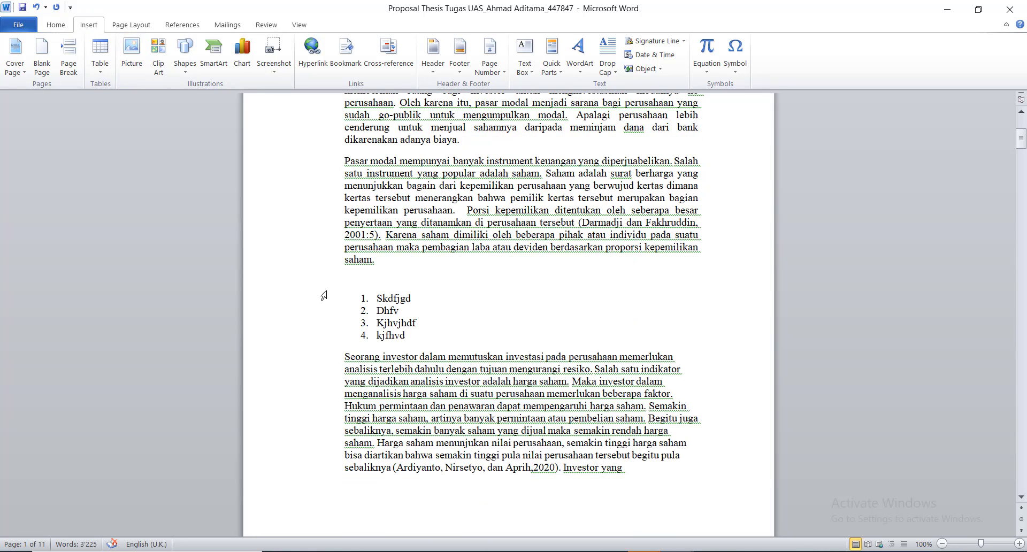
{"action": "left_click", "coordinate": [627, 316]}
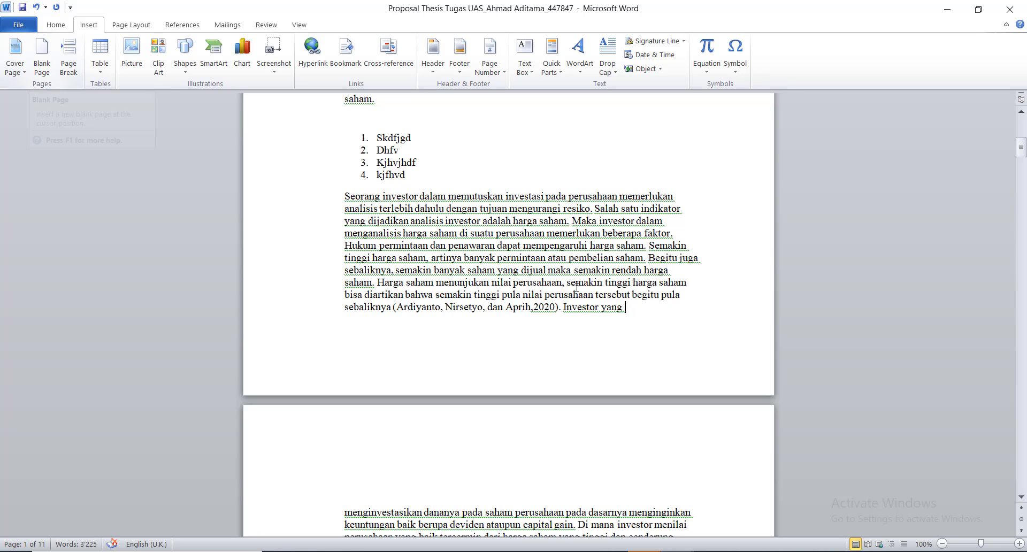
{"action": "scroll", "coordinate": [448, 454], "scroll_direction": "down", "scroll_amount": 2}
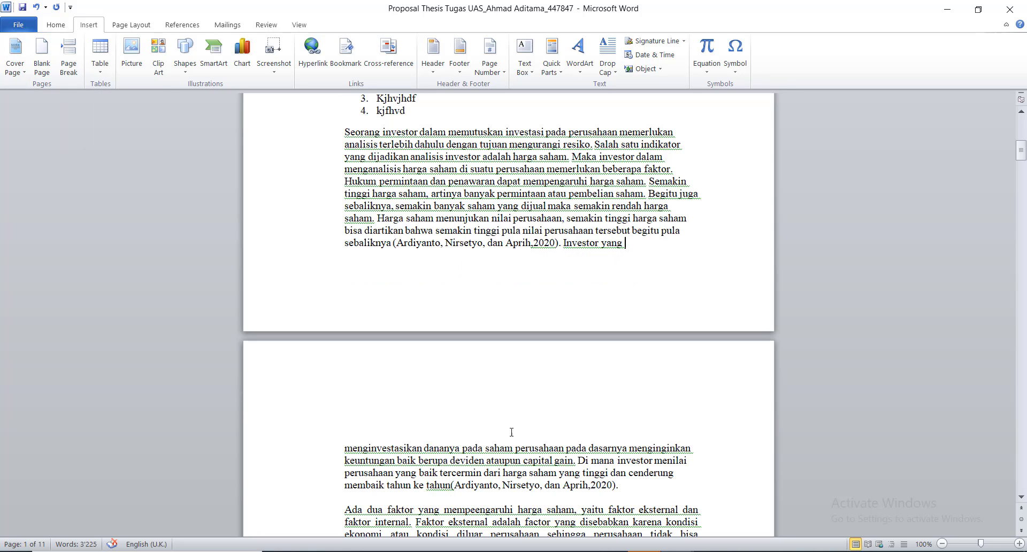
{"action": "scroll", "coordinate": [503, 382], "scroll_direction": "up", "scroll_amount": 2}
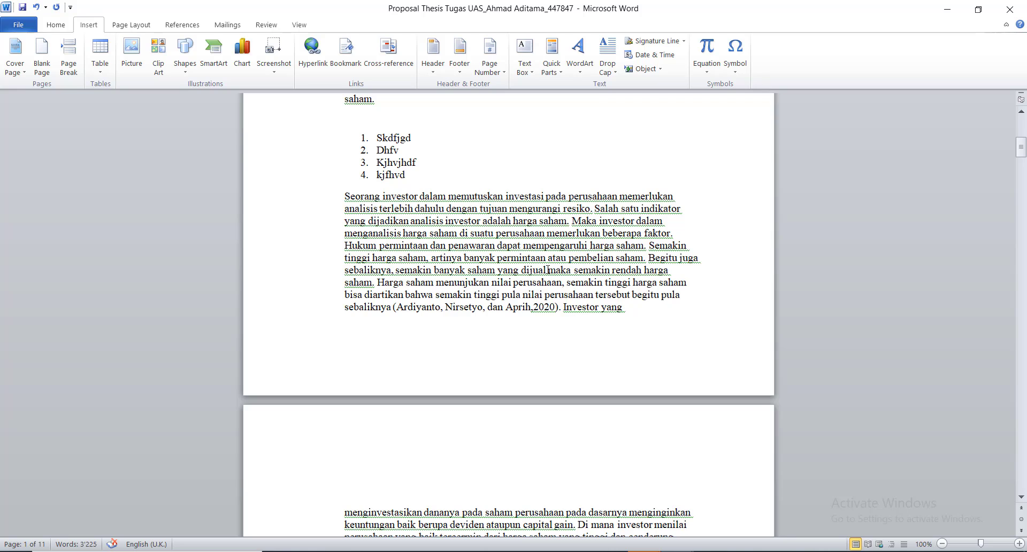
{"action": "left_click", "coordinate": [43, 57]}
{"action": "scroll", "coordinate": [252, 325], "scroll_direction": "down", "scroll_amount": 2}
{"action": "scroll", "coordinate": [361, 343], "scroll_direction": "up", "scroll_amount": 15}
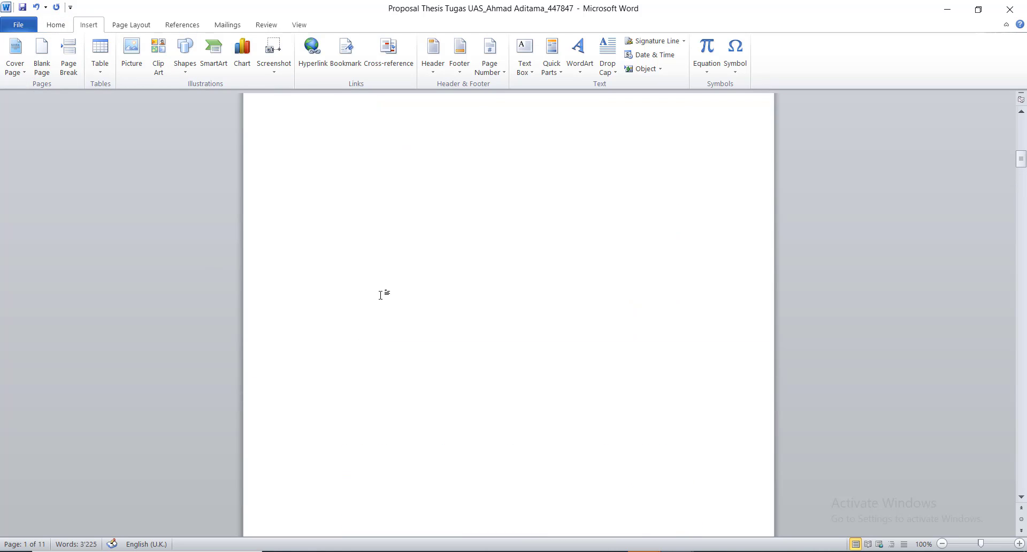
{"action": "scroll", "coordinate": [383, 280], "scroll_direction": "up", "scroll_amount": 5}
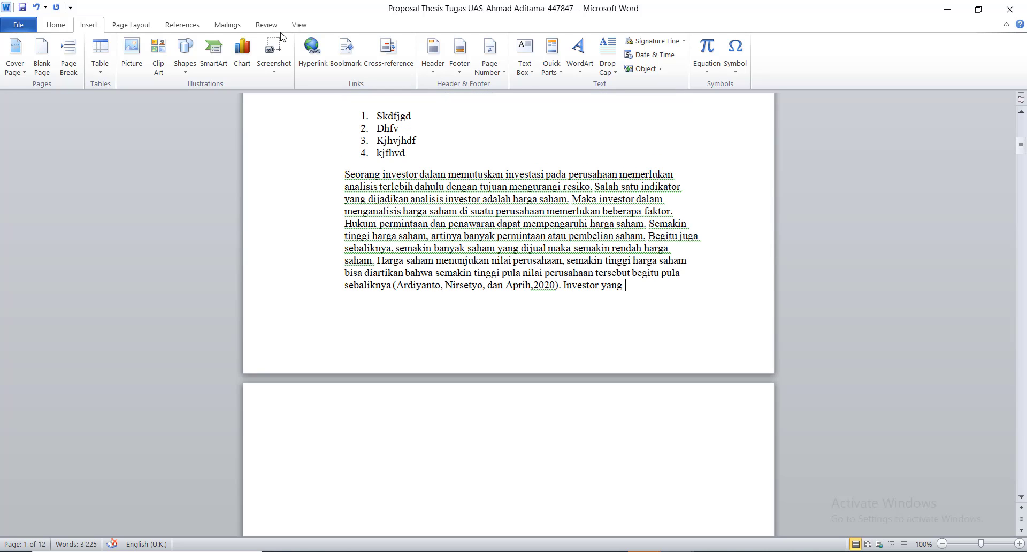
{"action": "left_click", "coordinate": [39, 5]}
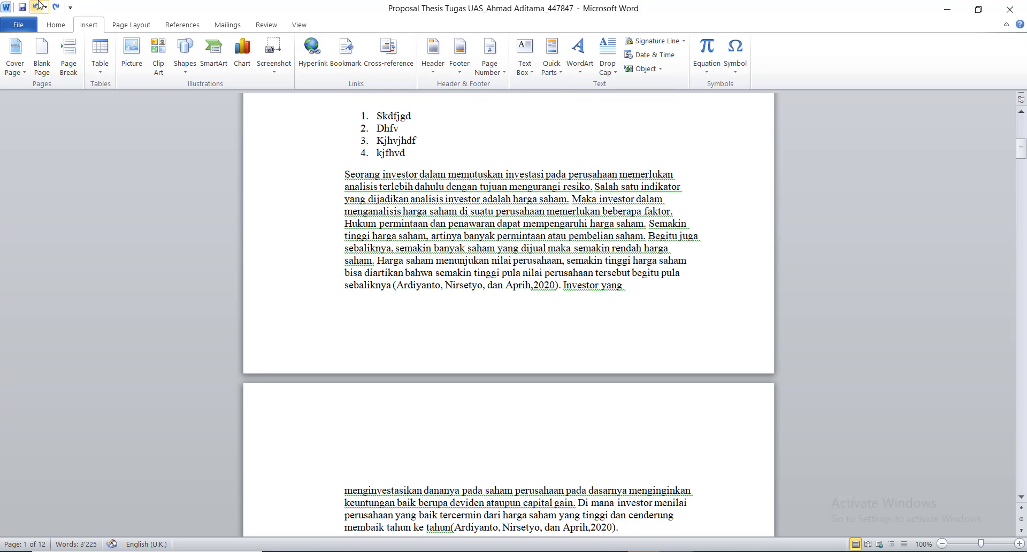
Insert a table with six columns and six rows before "menginvestasikan" on page 2, with an empty line below it.
{"action": "left_click", "coordinate": [102, 76]}
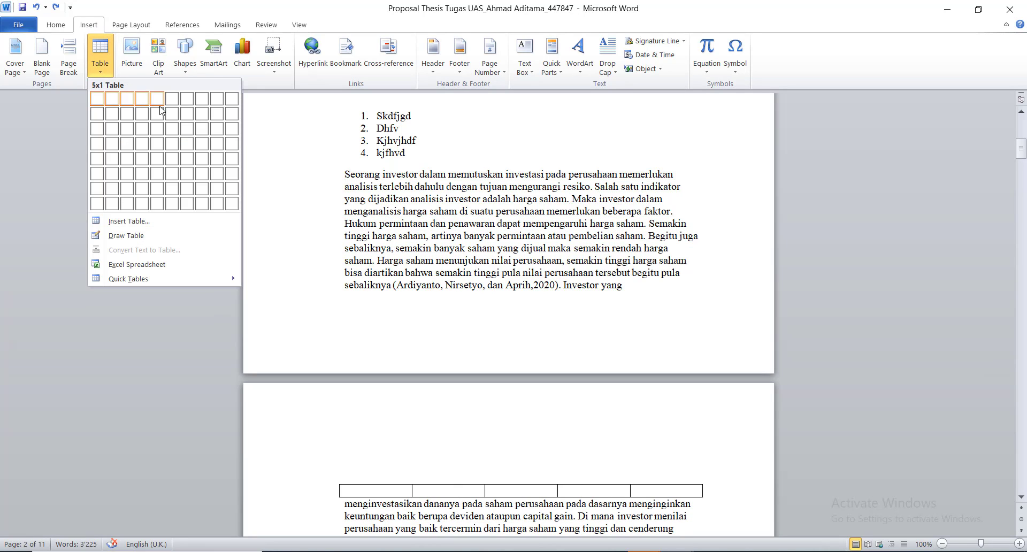
{"action": "left_click", "coordinate": [168, 164]}
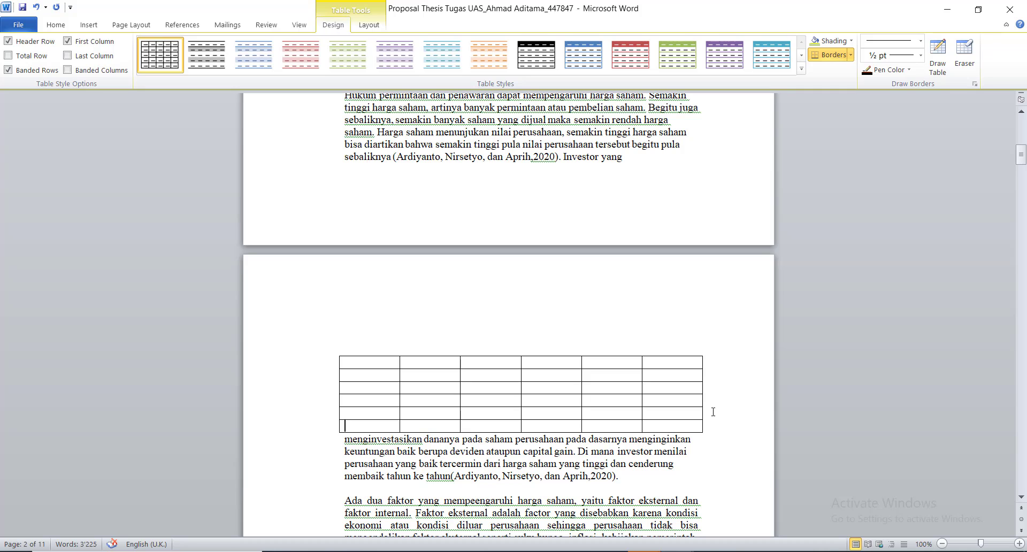
{"action": "left_click", "coordinate": [342, 439]}
{"action": "key", "text": "Return"}
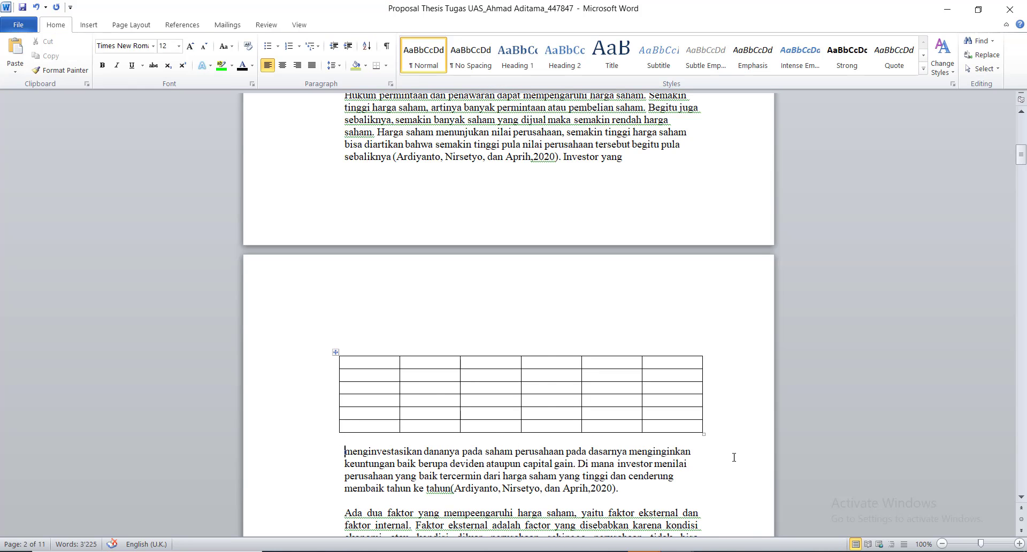
Add two new rows below the sixth row of the table.
{"action": "left_click", "coordinate": [707, 425]}
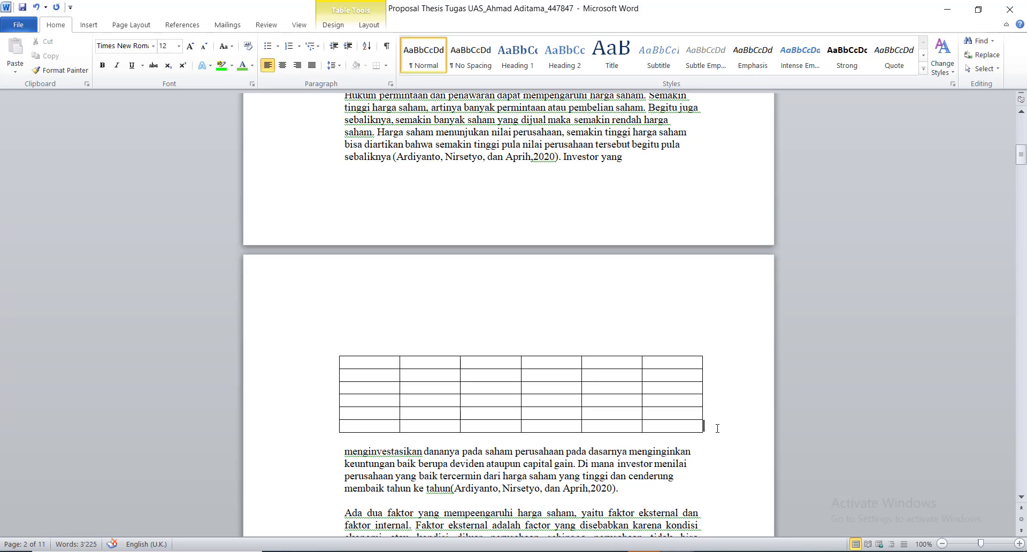
{"action": "key", "text": "Return"}
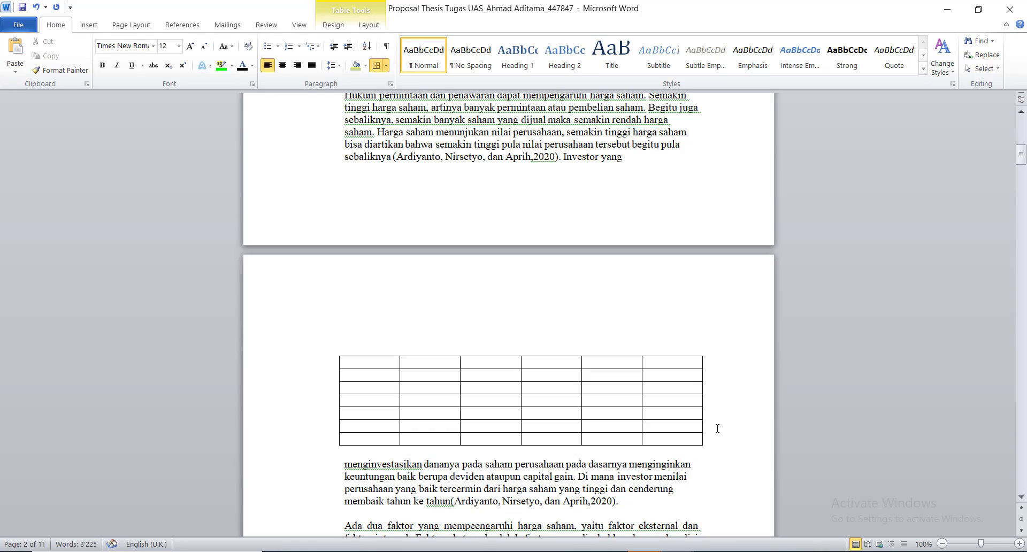
{"action": "left_click", "coordinate": [718, 428]}
{"action": "key", "text": "Return"}
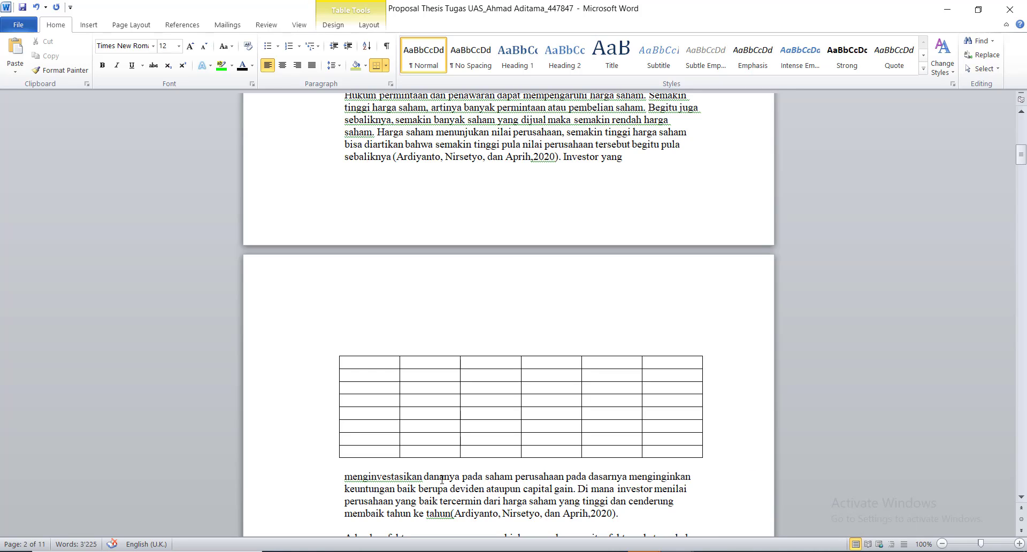
Insert one row below the seventh row of the table using Insert Rows Below.
{"action": "right_click", "coordinate": [347, 440]}
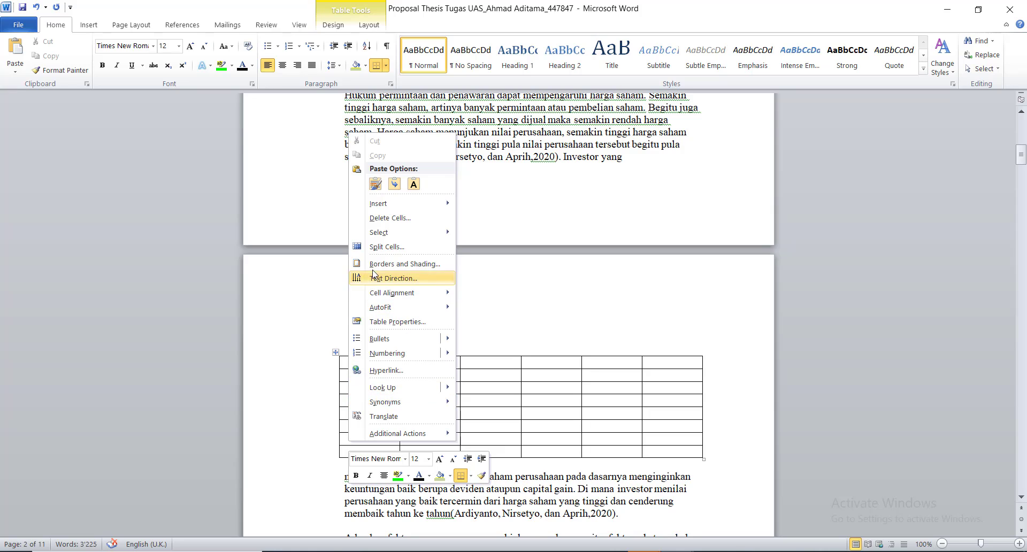
{"action": "mouse_move", "coordinate": [430, 205]}
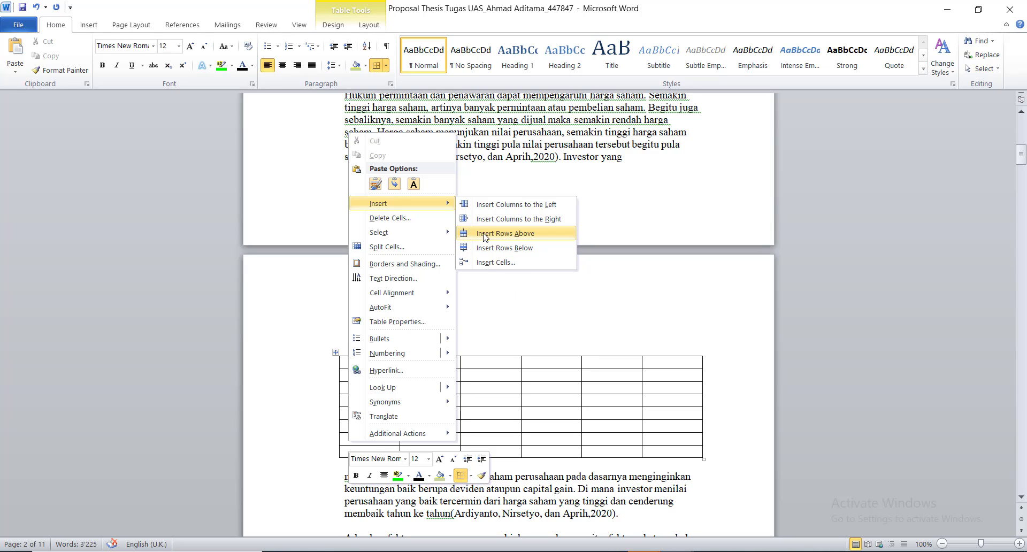
{"action": "left_click", "coordinate": [493, 248]}
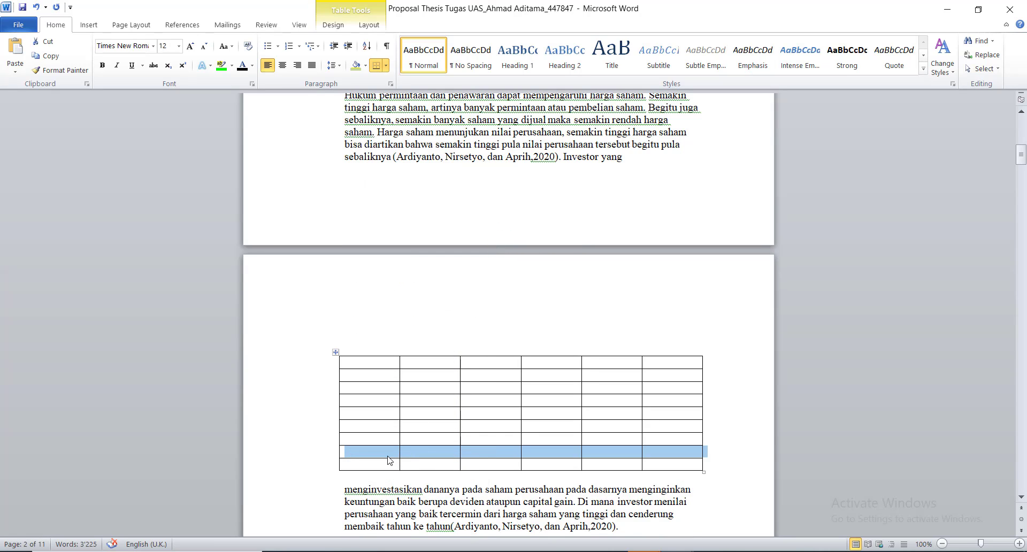
{"action": "left_click", "coordinate": [388, 455]}
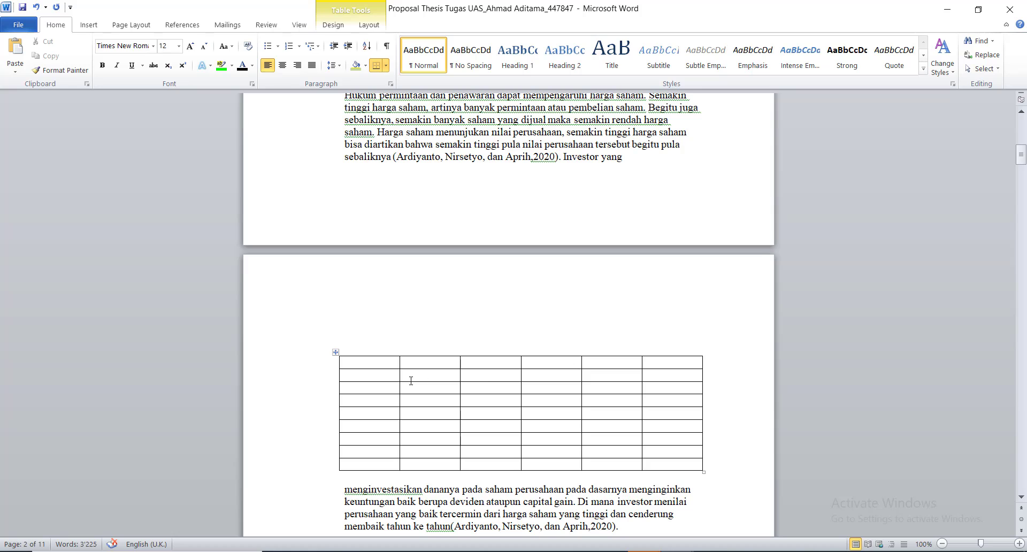
Insert a new column to the right of the table's first column.
{"action": "right_click", "coordinate": [393, 377]}
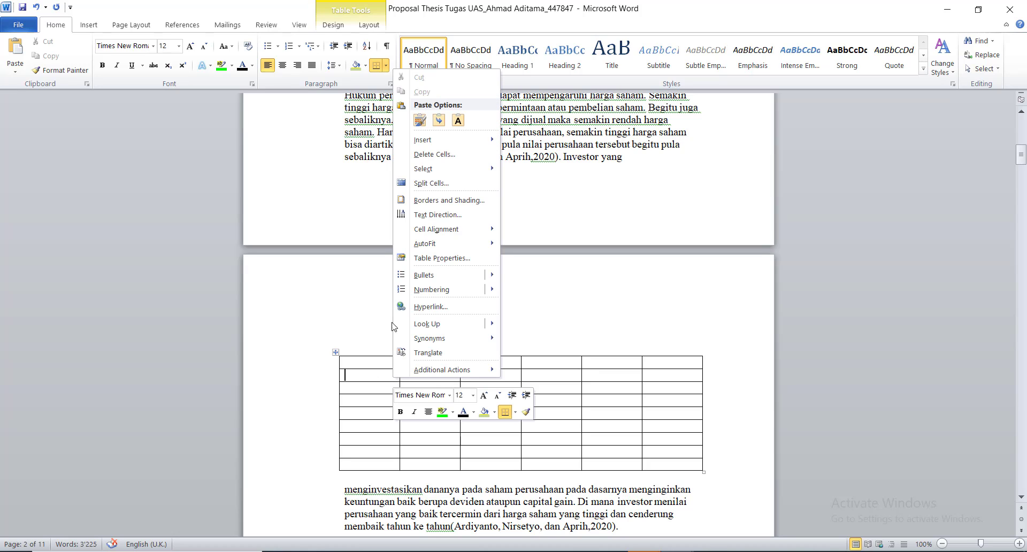
{"action": "mouse_move", "coordinate": [428, 141]}
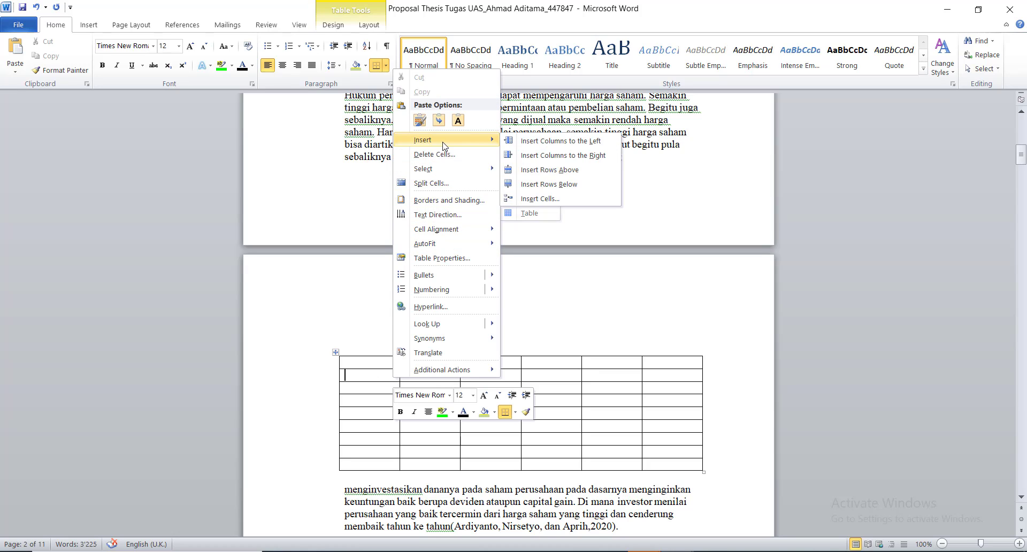
{"action": "left_click", "coordinate": [543, 157]}
{"action": "left_click", "coordinate": [463, 410]}
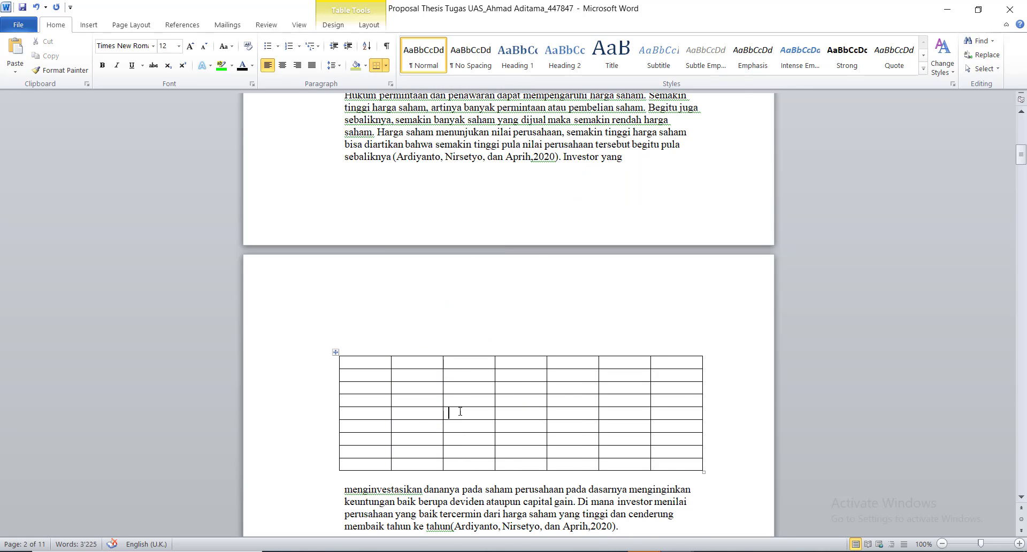
{"action": "scroll", "coordinate": [460, 411], "scroll_direction": "down", "scroll_amount": 3}
{"action": "scroll", "coordinate": [459, 374], "scroll_direction": "down", "scroll_amount": 8}
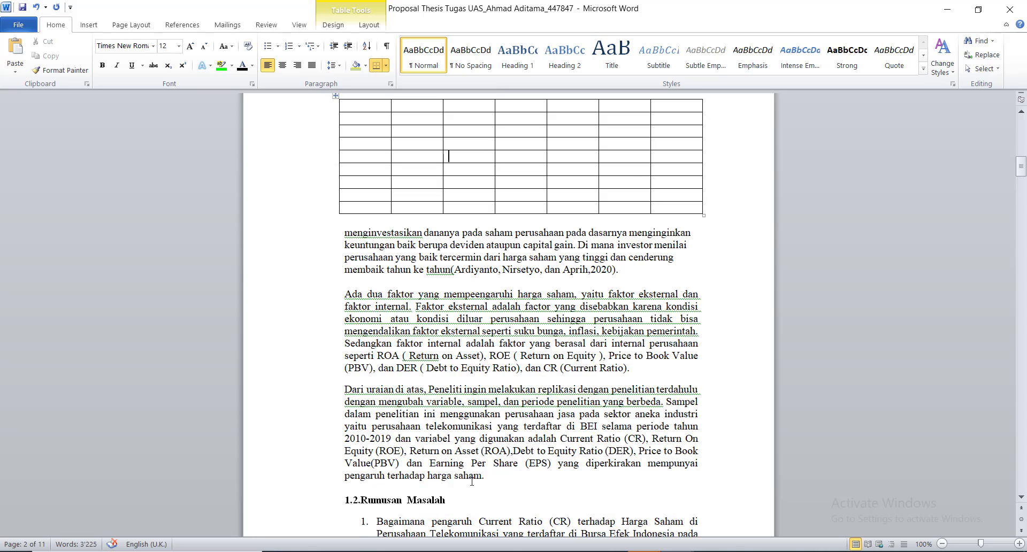
{"action": "scroll", "coordinate": [474, 481], "scroll_direction": "up", "scroll_amount": 5}
{"action": "scroll", "coordinate": [453, 341], "scroll_direction": "up", "scroll_amount": 4}
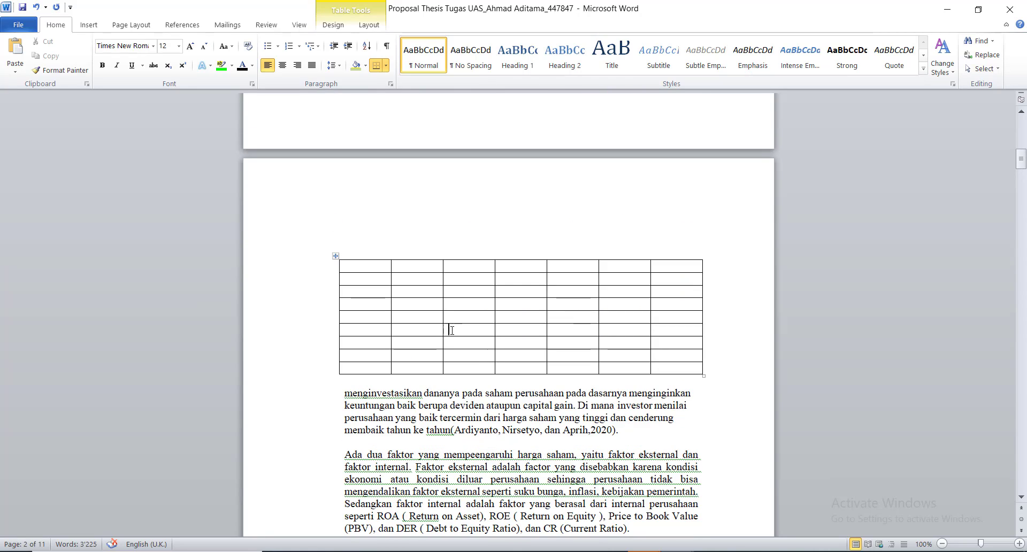
{"action": "left_click", "coordinate": [391, 315]}
{"action": "left_click", "coordinate": [370, 336]}
{"action": "left_click_drag", "start_coordinate": [349, 265], "coordinate": [665, 355]}
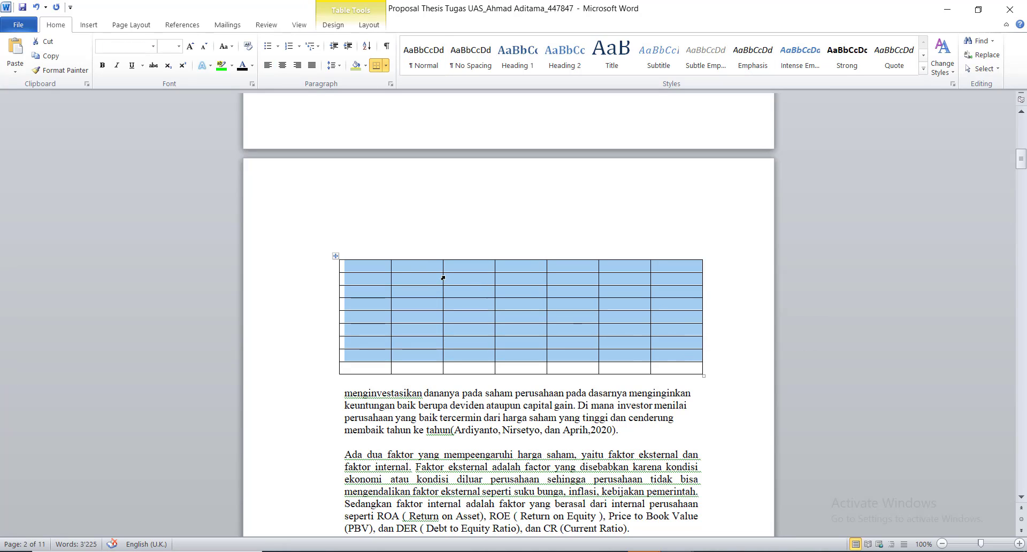
{"action": "left_click", "coordinate": [394, 272]}
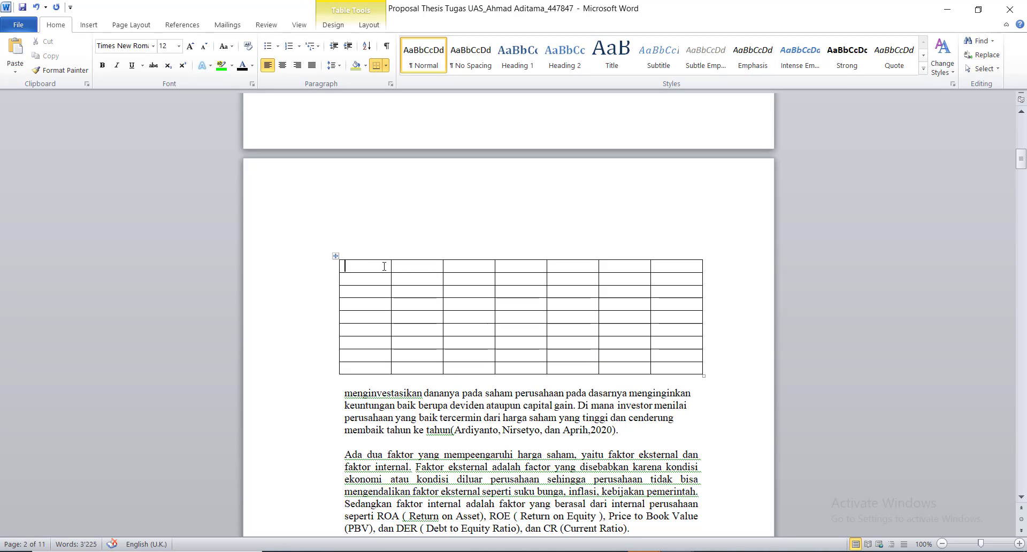
Merge the first two cells of the table's top row, and undo the merge.
{"action": "left_click_drag", "start_coordinate": [384, 267], "coordinate": [416, 269]}
{"action": "left_click", "coordinate": [408, 269]}
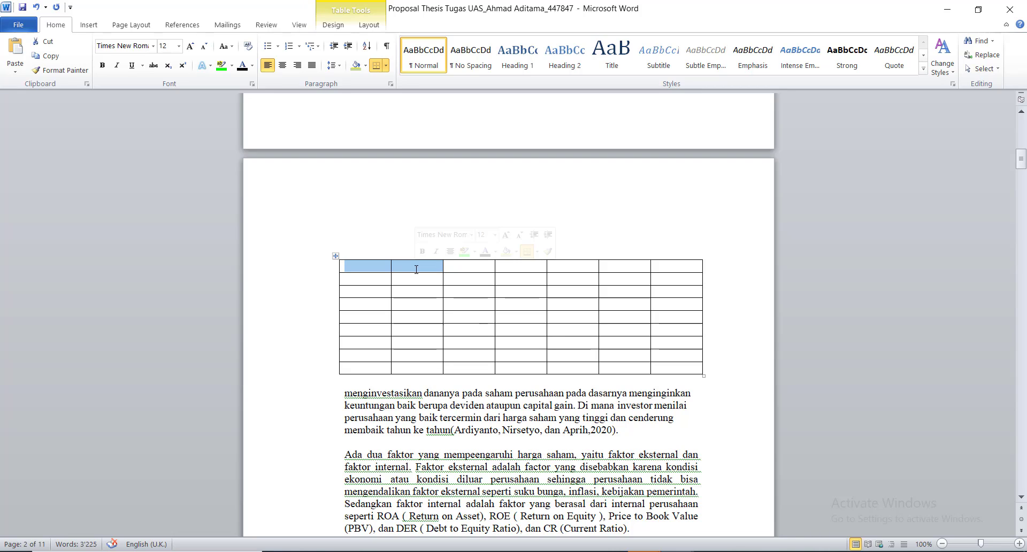
{"action": "left_click", "coordinate": [376, 27]}
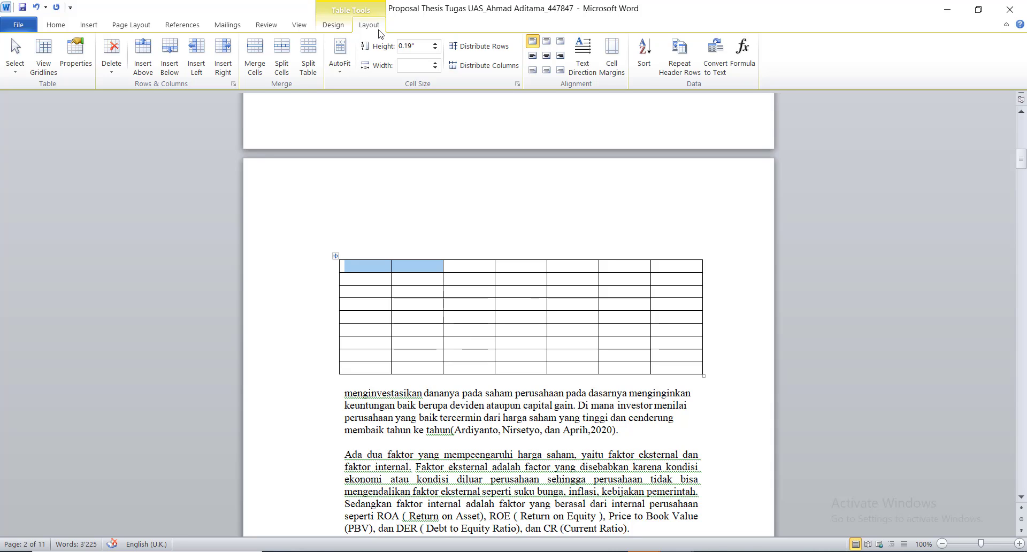
{"action": "left_click", "coordinate": [263, 67]}
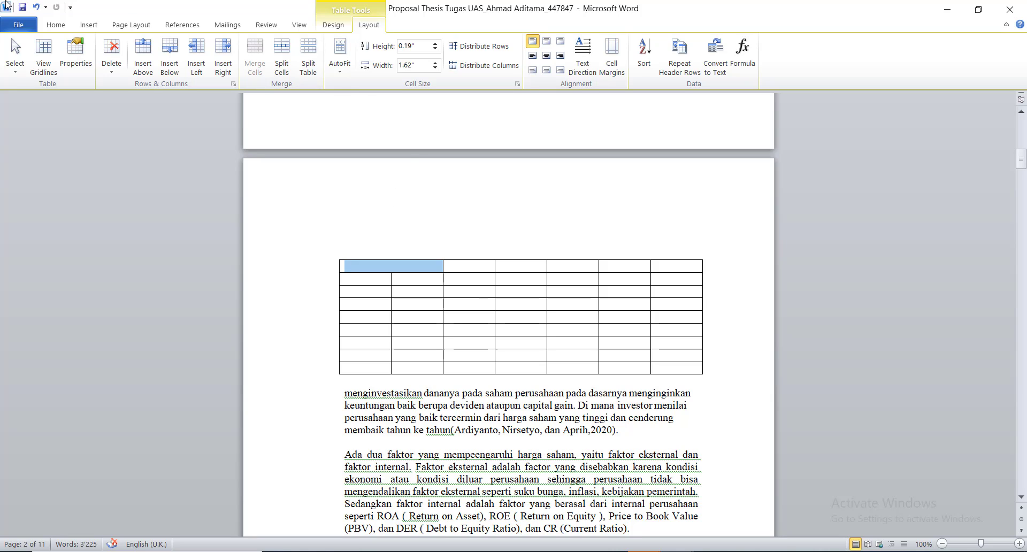
{"action": "left_click", "coordinate": [36, 7]}
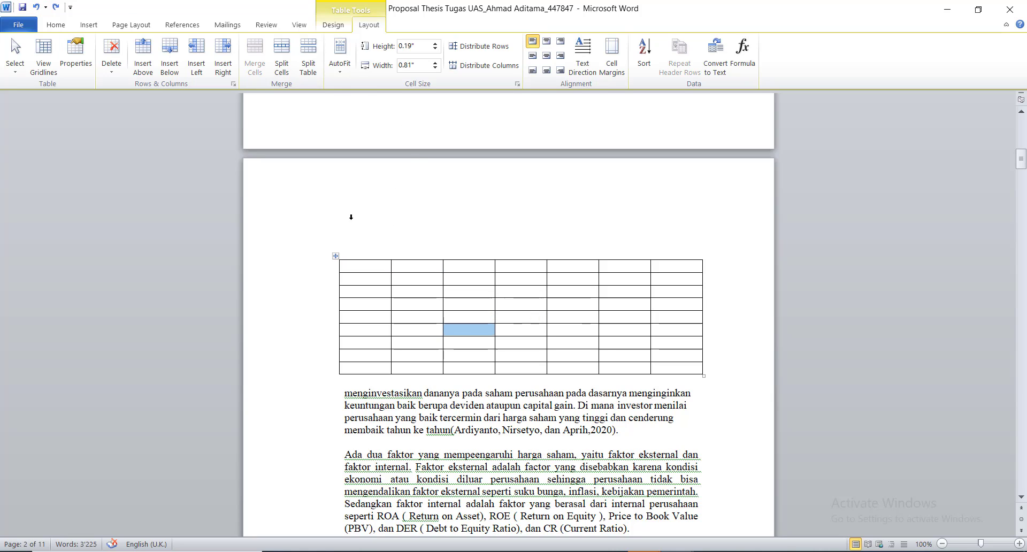
{"action": "left_click", "coordinate": [345, 279]}
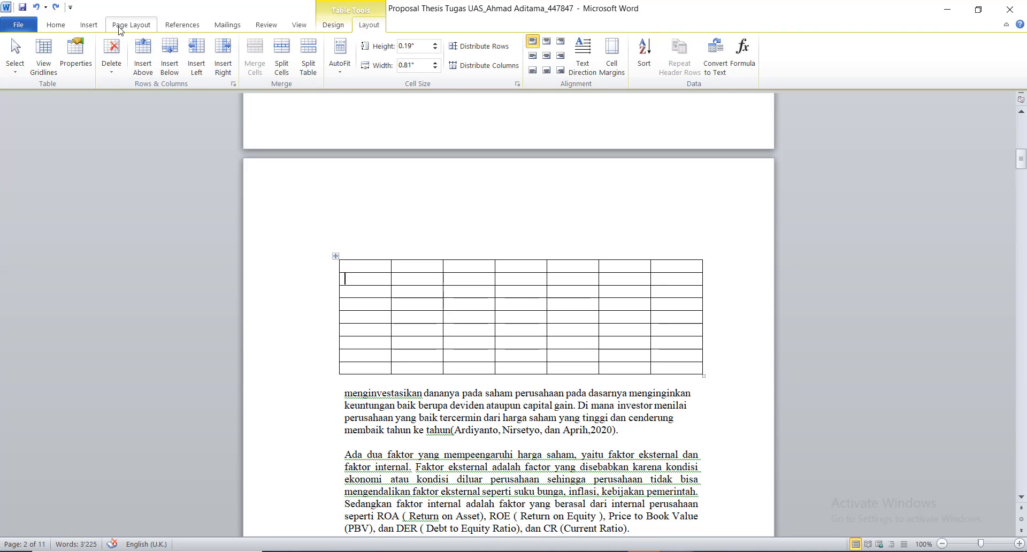
Add an empty line after "Investor yang" and insert a 1" by 1" rectangle shape above the table on page 2.
{"action": "left_click", "coordinate": [88, 24]}
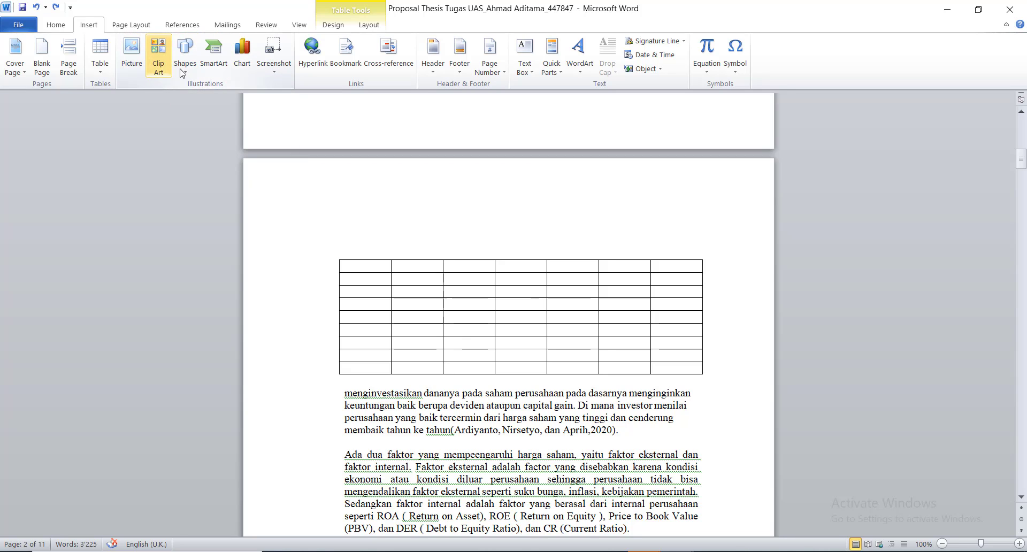
{"action": "scroll", "coordinate": [291, 257], "scroll_direction": "up", "scroll_amount": 2}
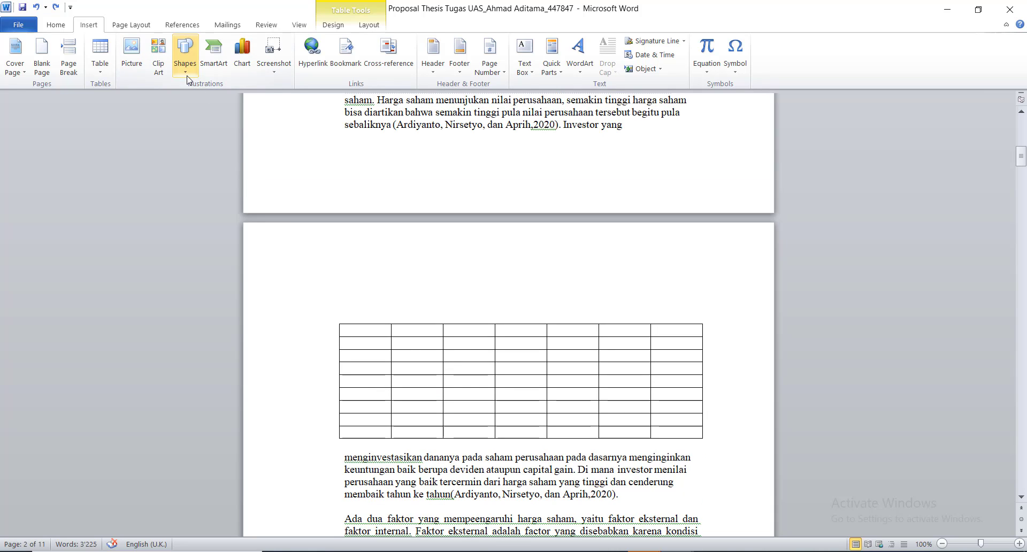
{"action": "left_click", "coordinate": [692, 126]}
{"action": "key", "text": "Return"}
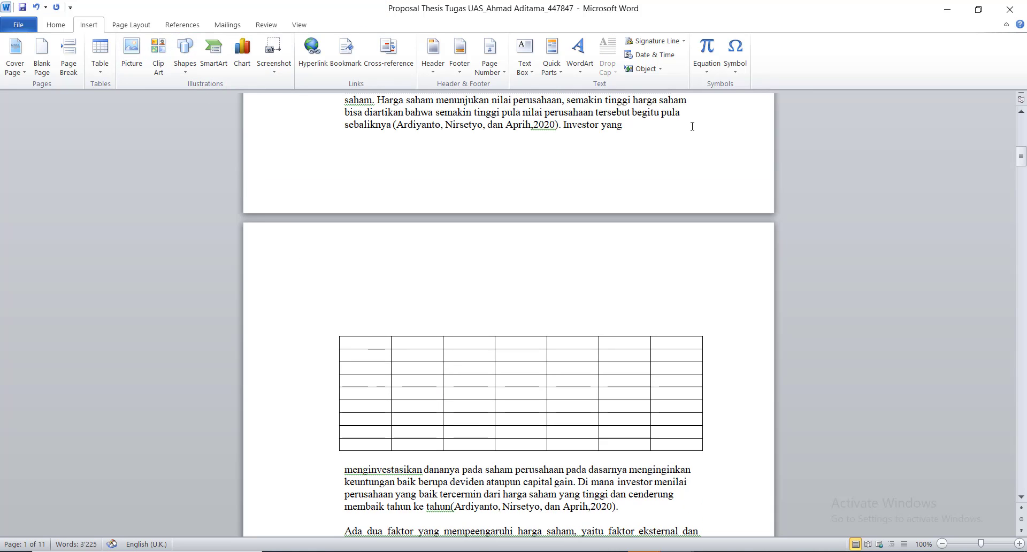
{"action": "left_click", "coordinate": [188, 75]}
{"action": "left_click", "coordinate": [212, 98]}
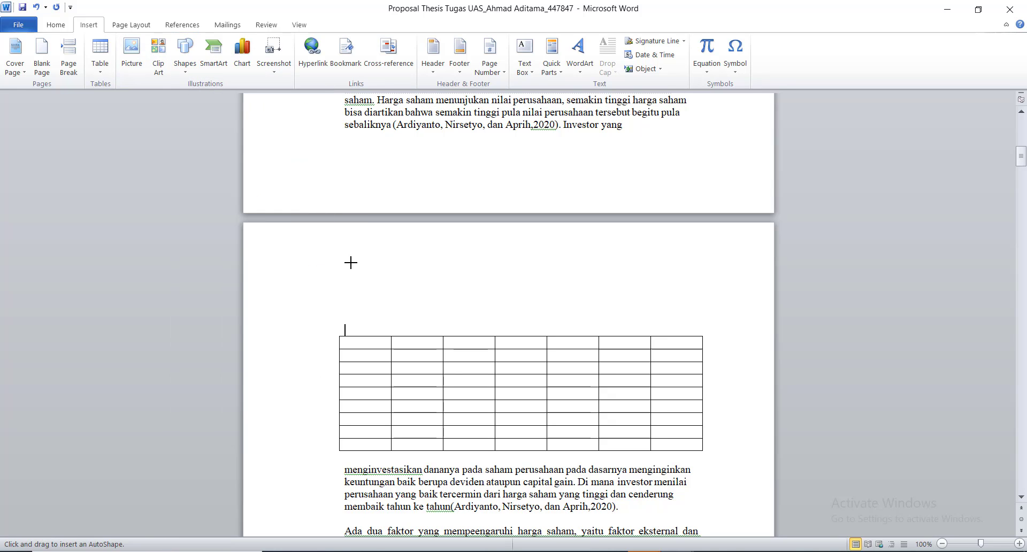
{"action": "left_click", "coordinate": [370, 252]}
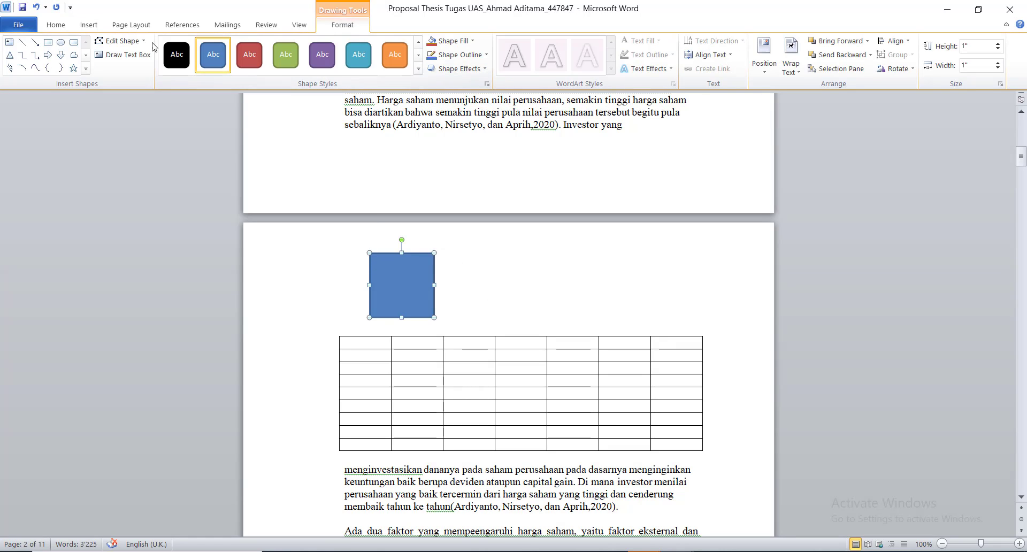
Copy the blue square and place the duplicate beside it, to the right of the original above the table.
{"action": "right_click", "coordinate": [388, 294]}
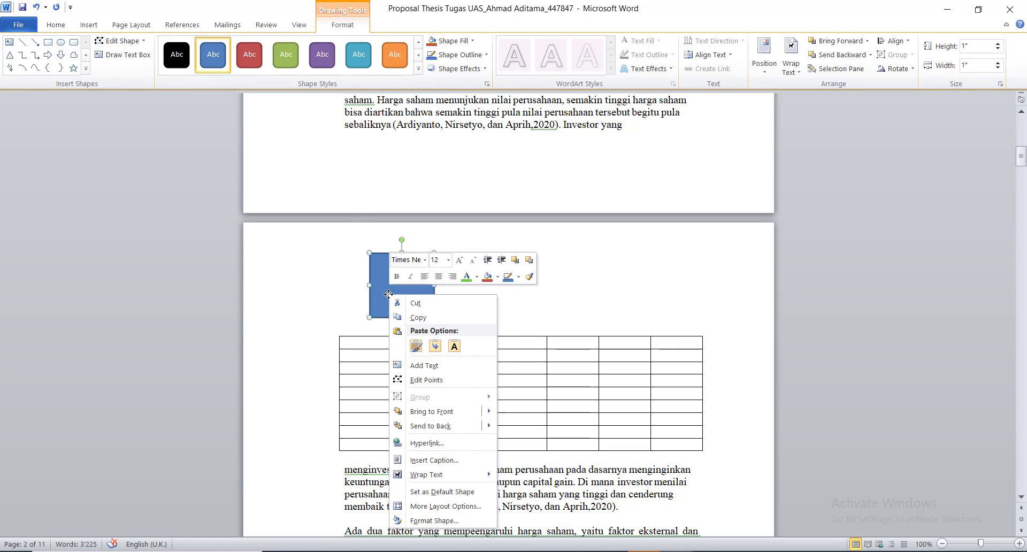
{"action": "left_click", "coordinate": [418, 320]}
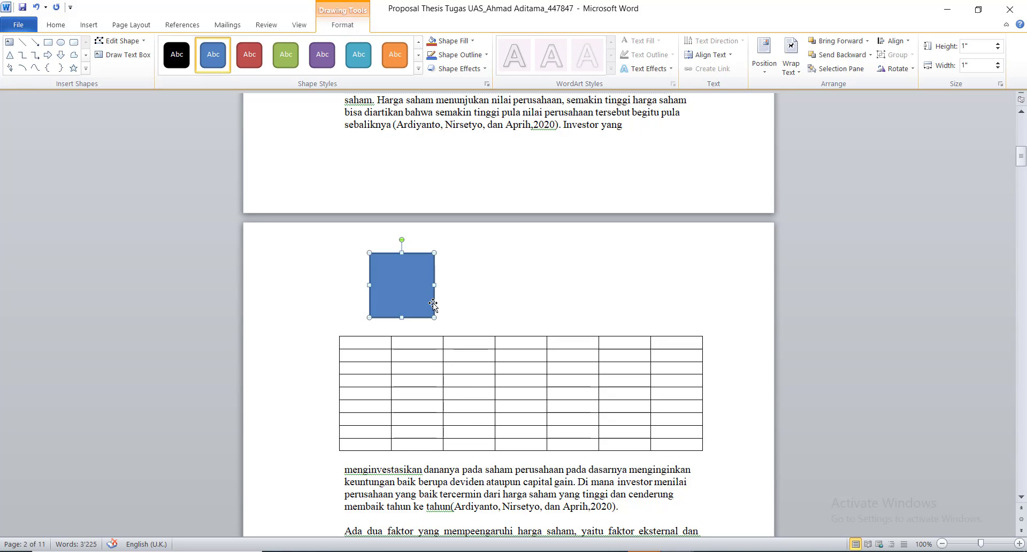
{"action": "key", "text": "ctrl+v"}
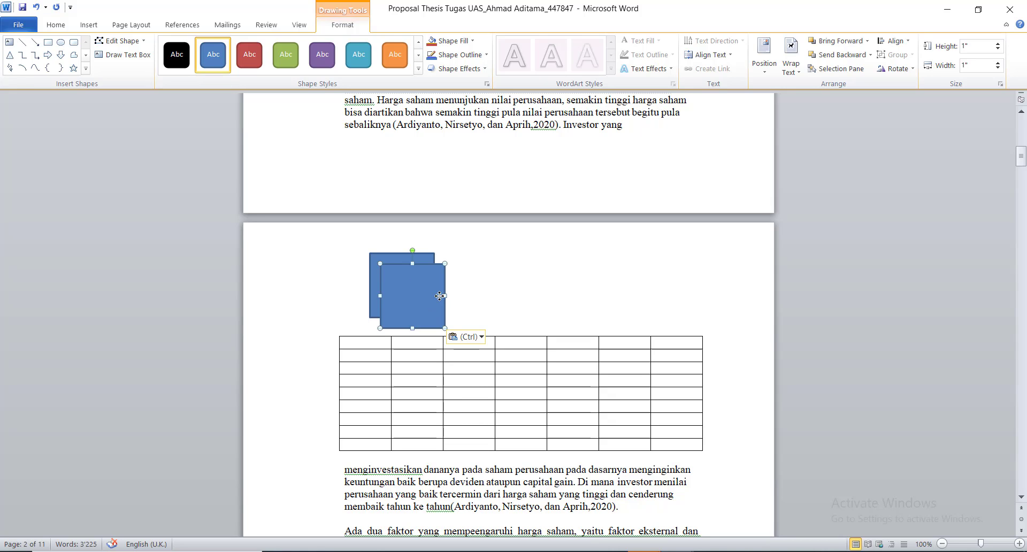
{"action": "left_click_drag", "start_coordinate": [385, 308], "coordinate": [502, 304]}
{"action": "left_click", "coordinate": [349, 259]}
{"action": "left_click", "coordinate": [395, 285]}
{"action": "left_click", "coordinate": [502, 288]}
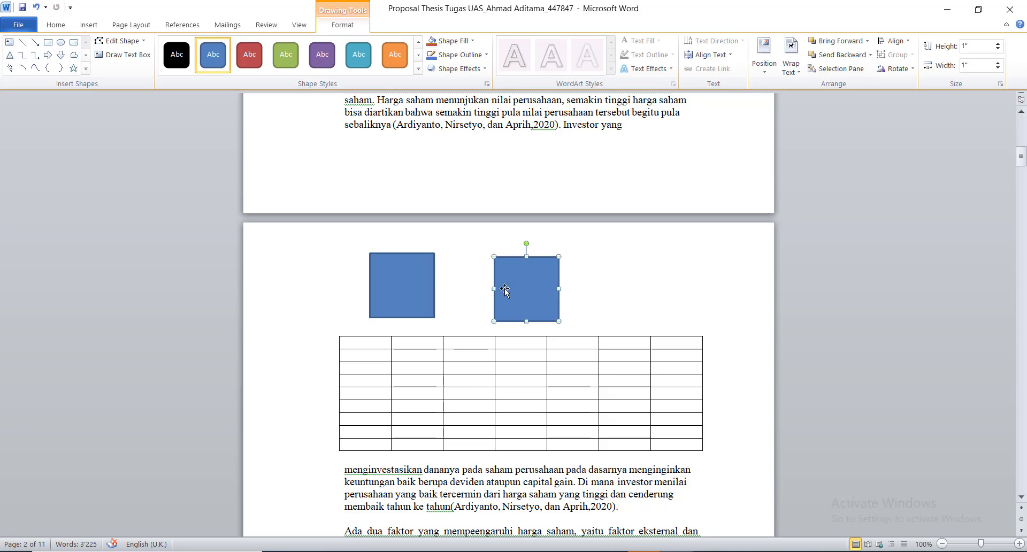
Apply the purple shape style to the original square and the red shape style to its copy.
{"action": "left_click", "coordinate": [409, 265]}
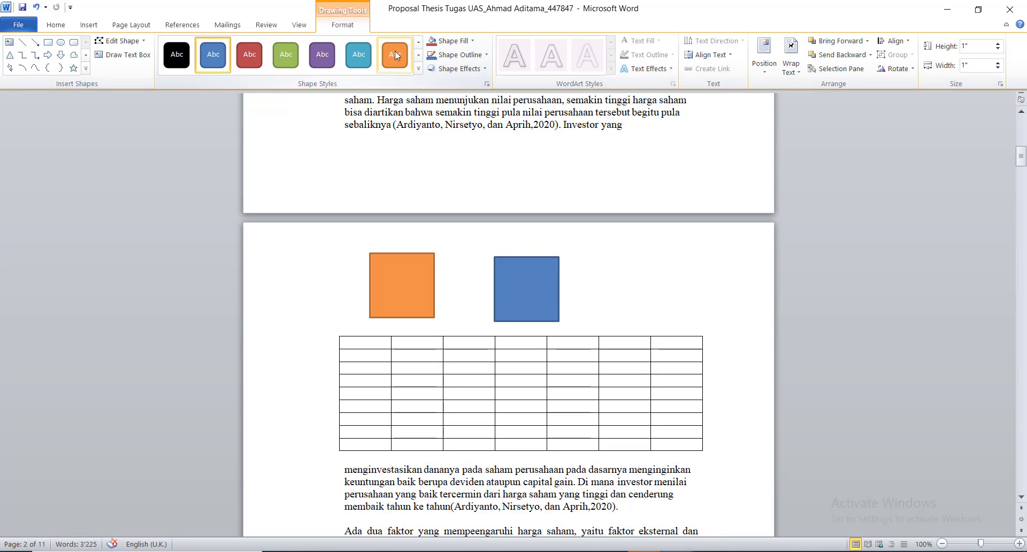
{"action": "left_click", "coordinate": [322, 54]}
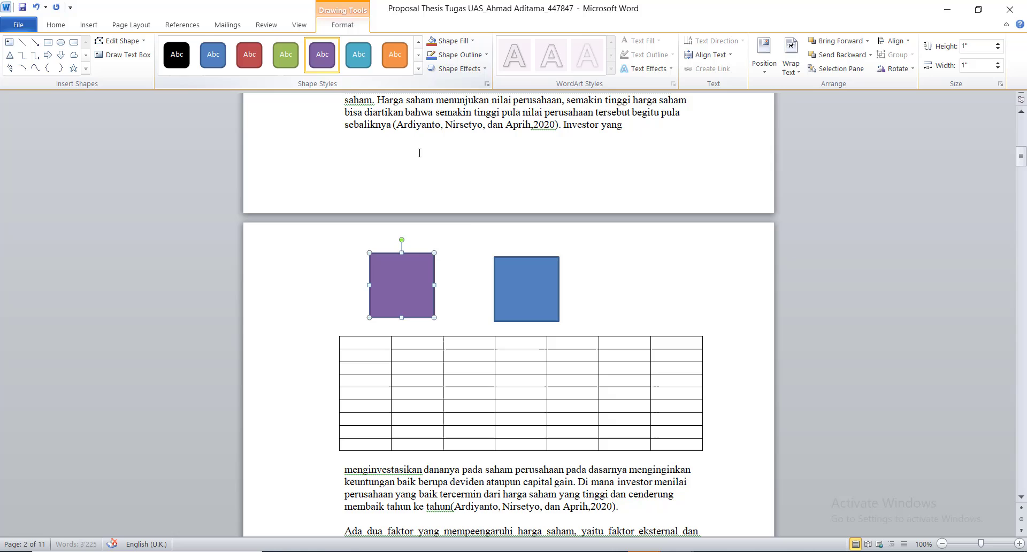
{"action": "left_click", "coordinate": [524, 298]}
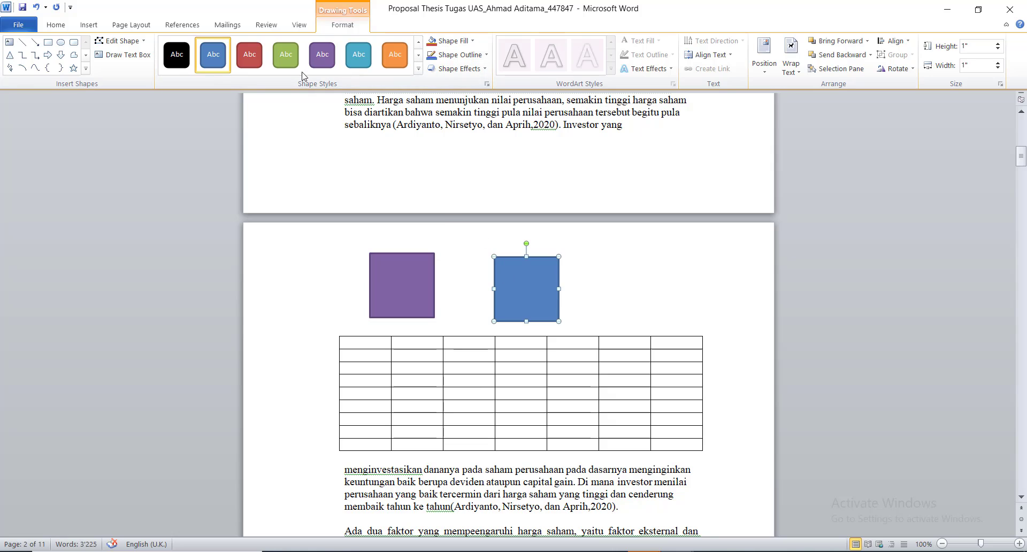
{"action": "left_click", "coordinate": [249, 68]}
{"action": "left_click", "coordinate": [610, 254]}
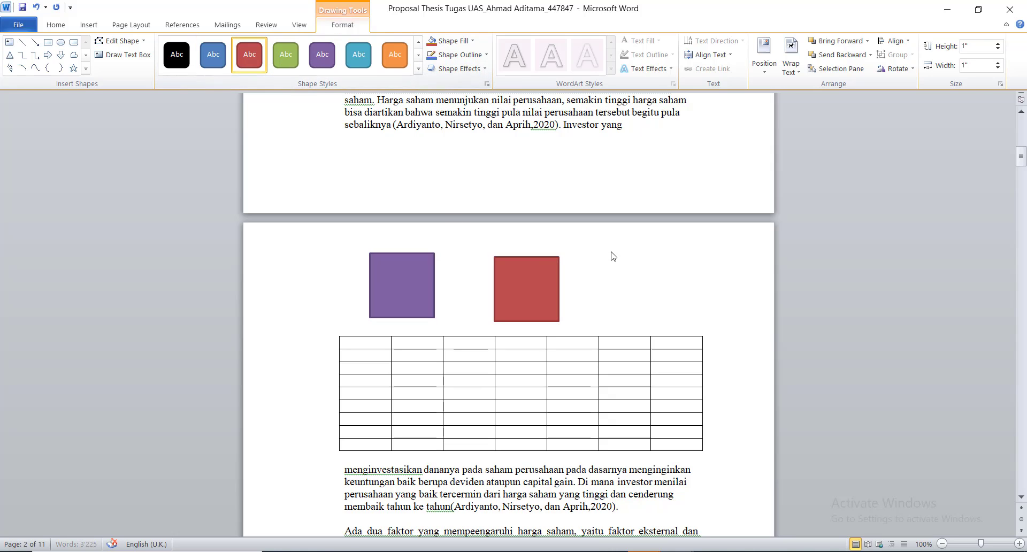
{"action": "left_click", "coordinate": [89, 24]}
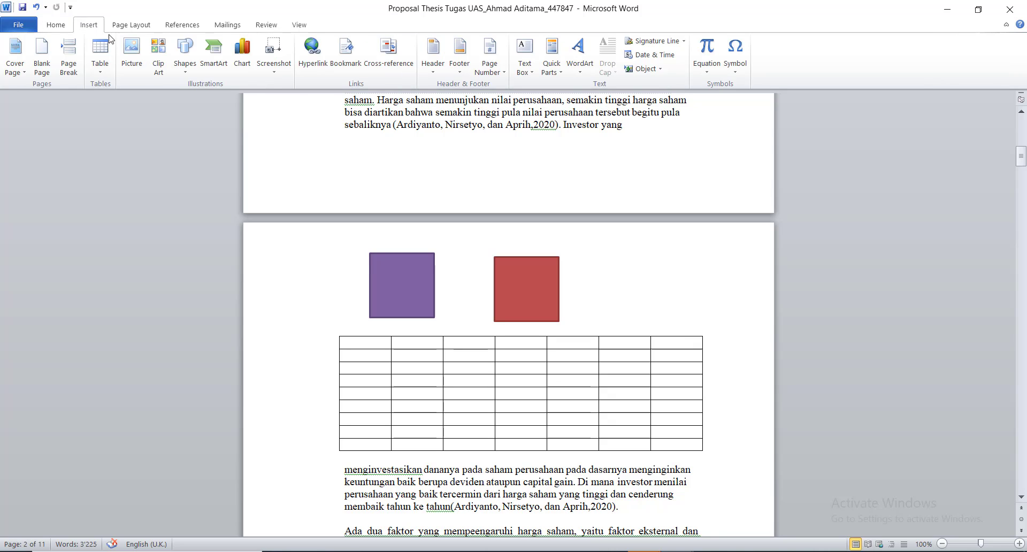
{"action": "left_click", "coordinate": [185, 68]}
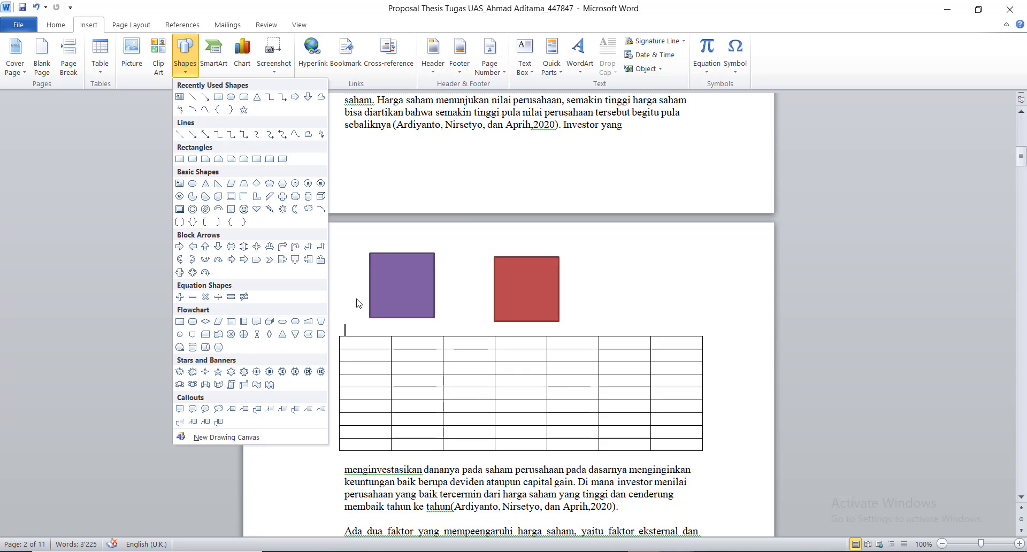
{"action": "left_click", "coordinate": [403, 292]}
{"action": "right_click", "coordinate": [400, 279]}
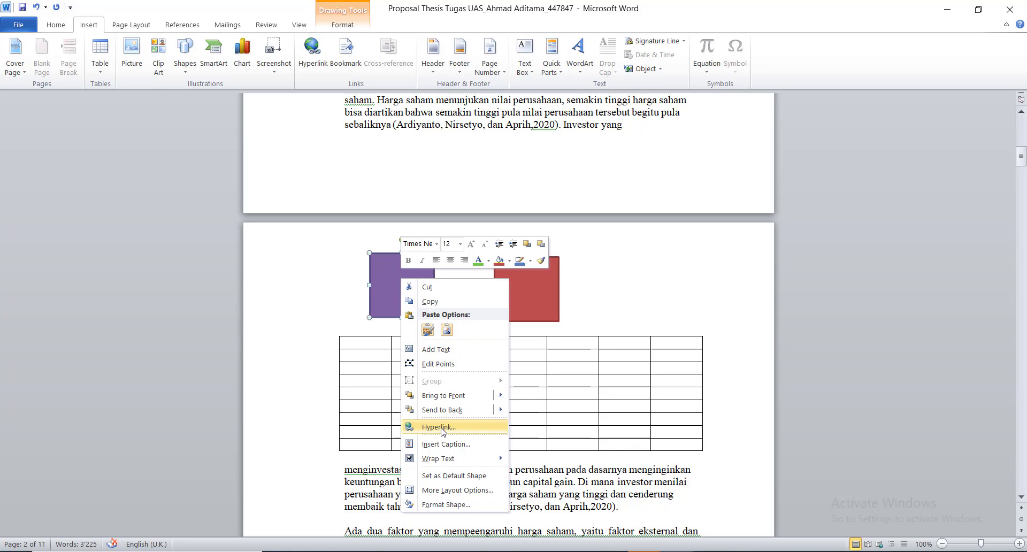
{"action": "mouse_move", "coordinate": [444, 458]}
{"action": "left_click", "coordinate": [538, 298]}
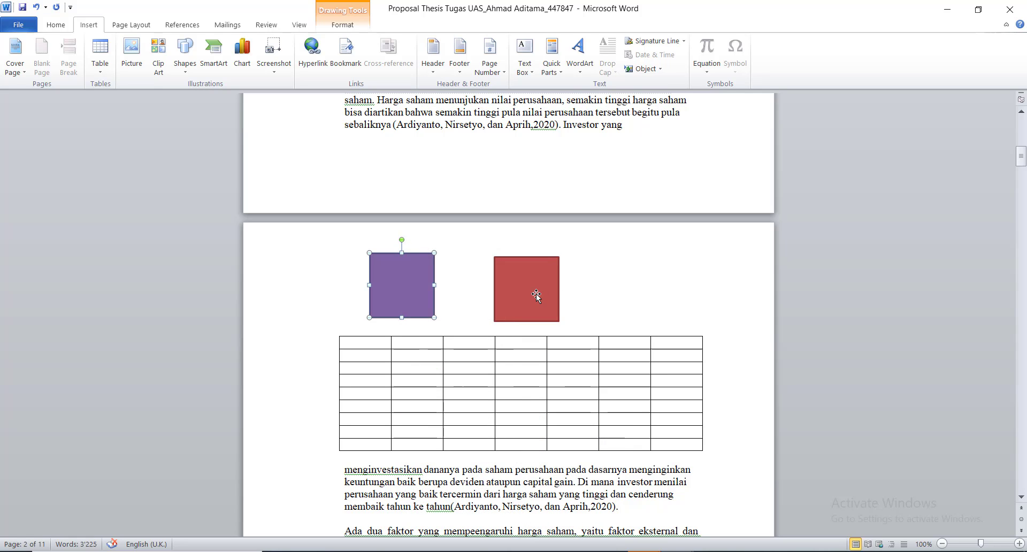
Add the text "sjdhbfjsdhbhvf" inside the red square.
{"action": "left_click", "coordinate": [528, 289]}
{"action": "right_click", "coordinate": [525, 289]}
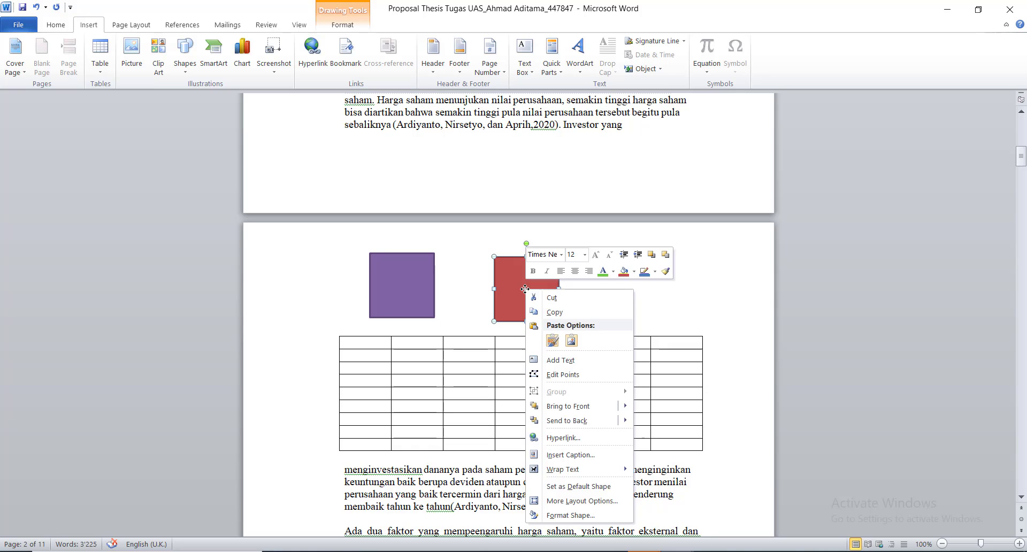
{"action": "left_click", "coordinate": [563, 367]}
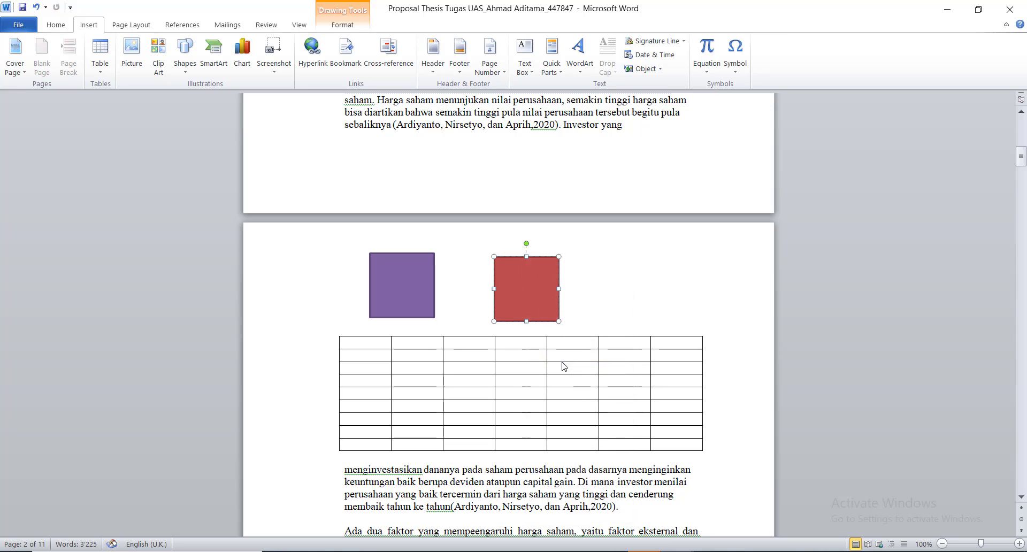
{"action": "type", "text": "sjdhbfjsdhbhvf"}
{"action": "left_click", "coordinate": [615, 284]}
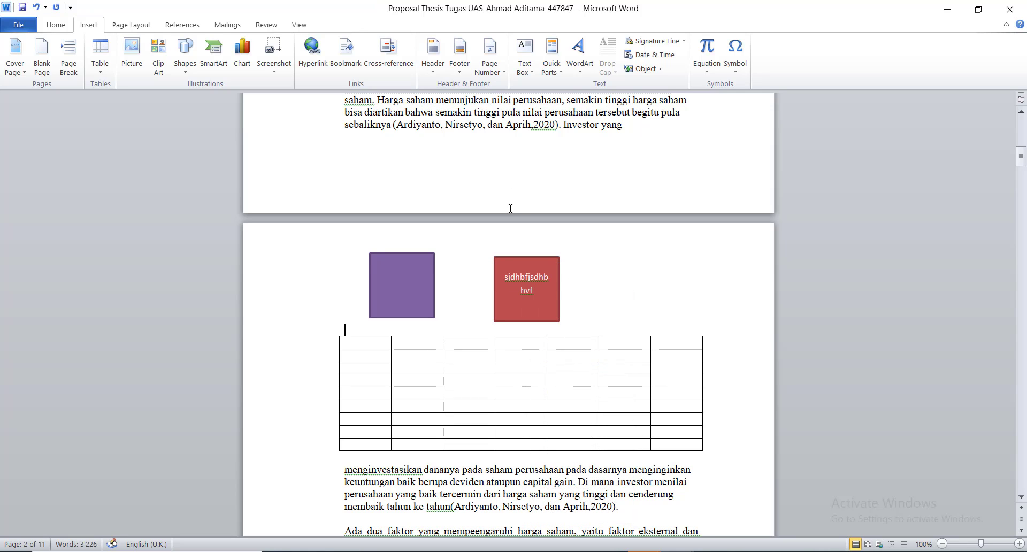
Insert an Organization Chart SmartArt graphic inside the red square in place of the text "hvf".
{"action": "left_click", "coordinate": [513, 289]}
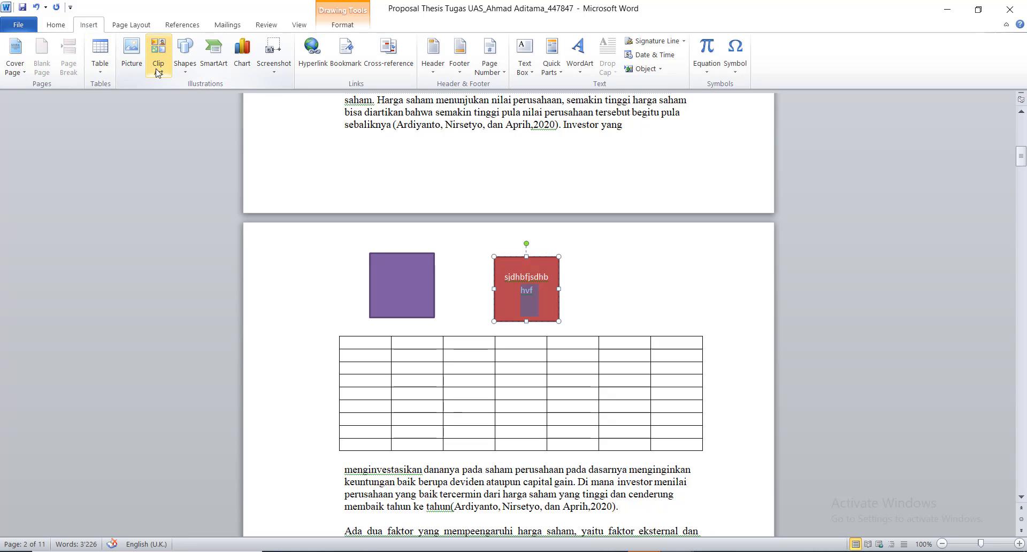
{"action": "left_click", "coordinate": [214, 56]}
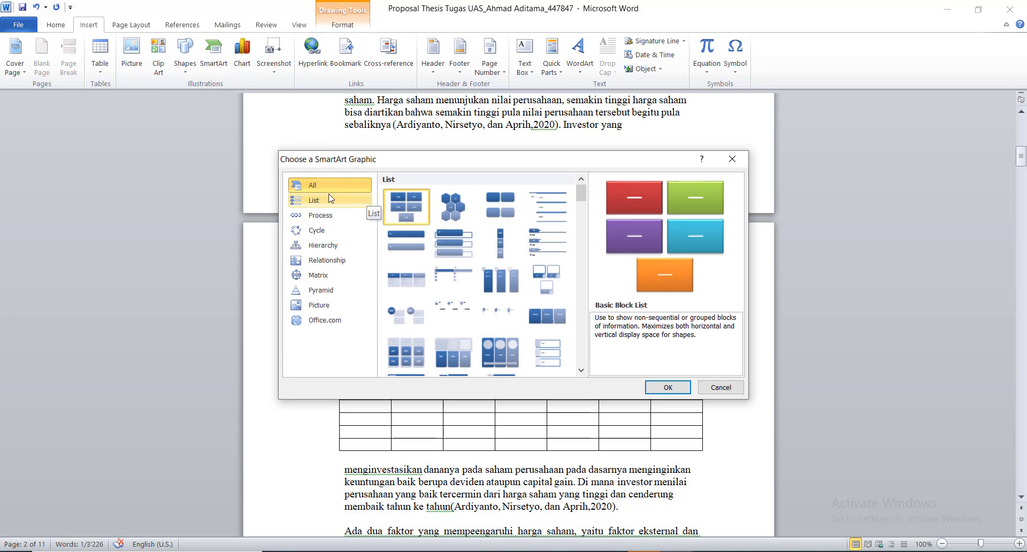
{"action": "left_click", "coordinate": [316, 250]}
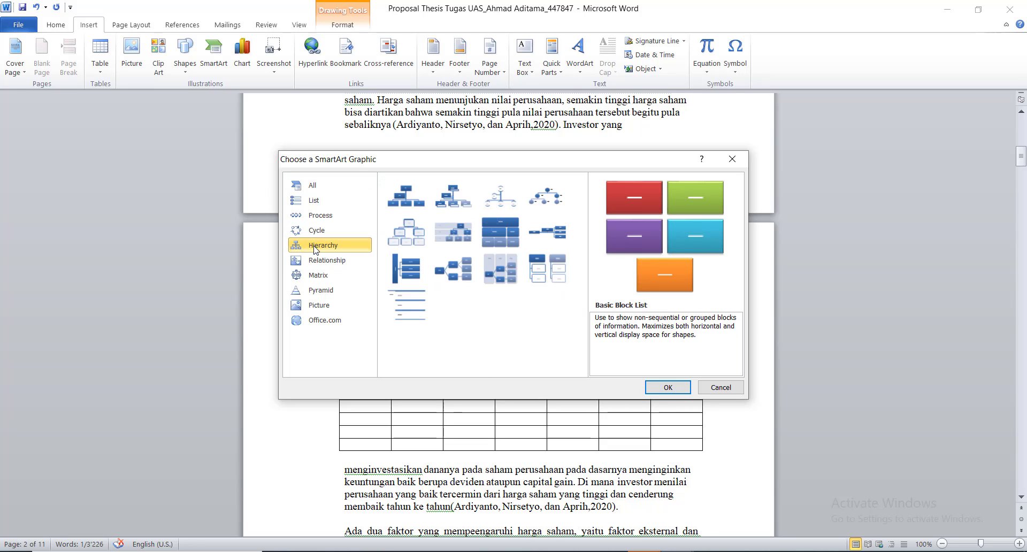
{"action": "left_click", "coordinate": [394, 199]}
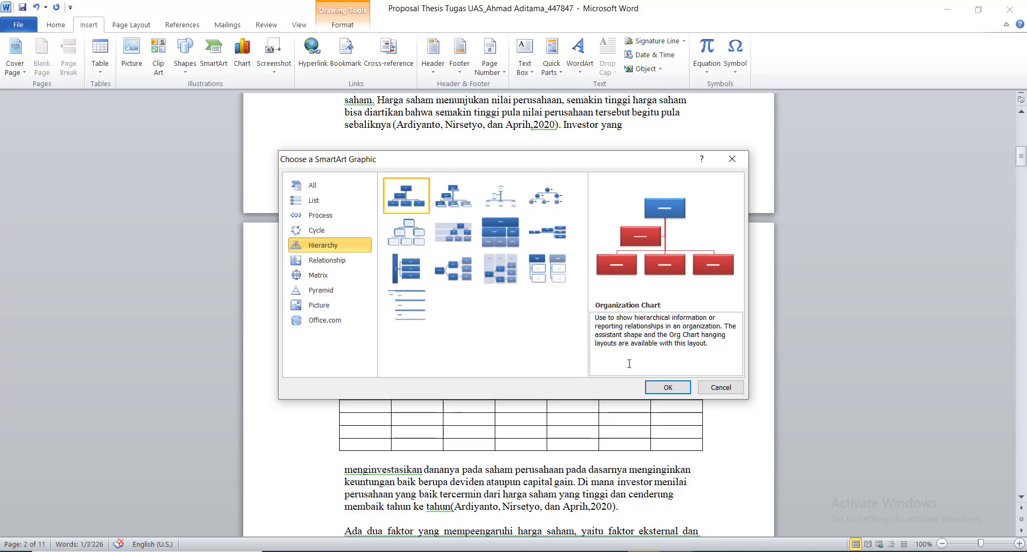
{"action": "left_click", "coordinate": [668, 388]}
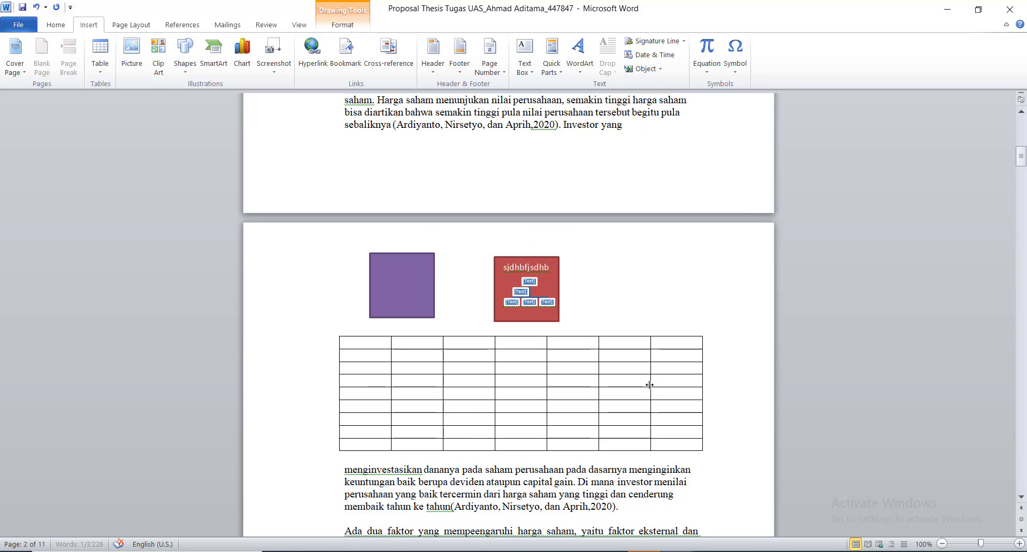
Delete the small organization chart from inside the red square.
{"action": "left_click", "coordinate": [568, 302]}
{"action": "left_click", "coordinate": [536, 301]}
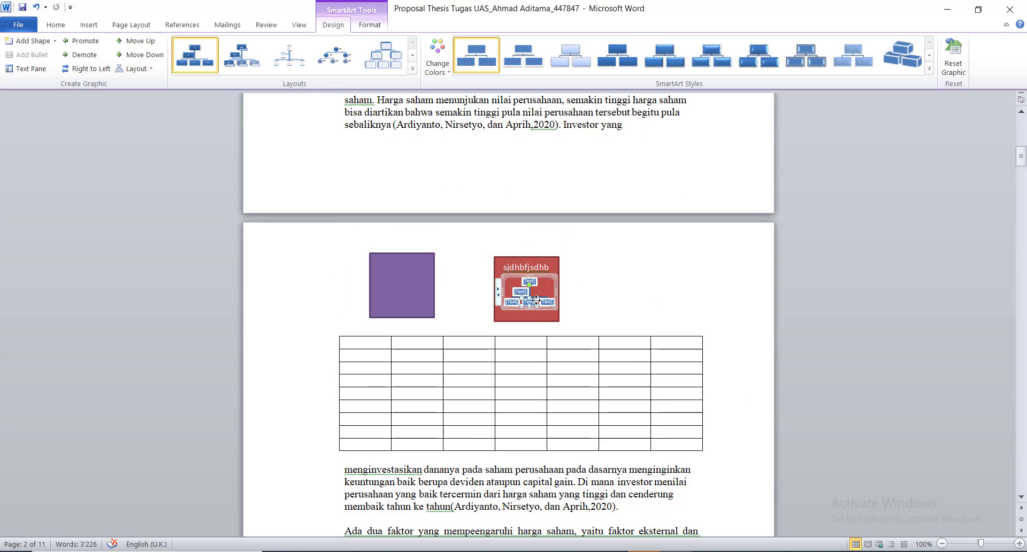
{"action": "key", "text": "Delete"}
{"action": "key", "text": "Delete"}
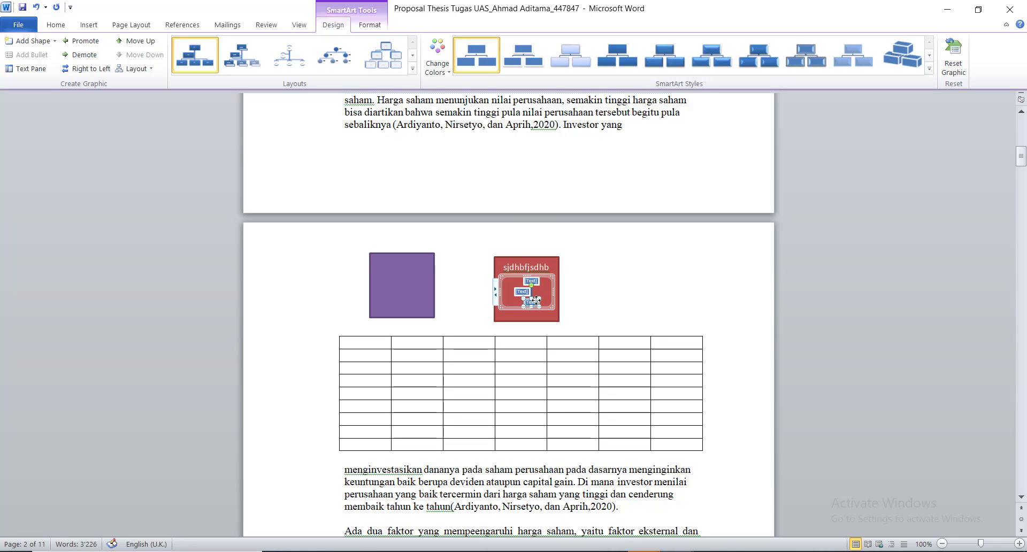
{"action": "key", "text": "Delete"}
{"action": "key", "text": "Delete"}
{"action": "key", "text": "Delete"}
{"action": "key", "text": "Delete"}
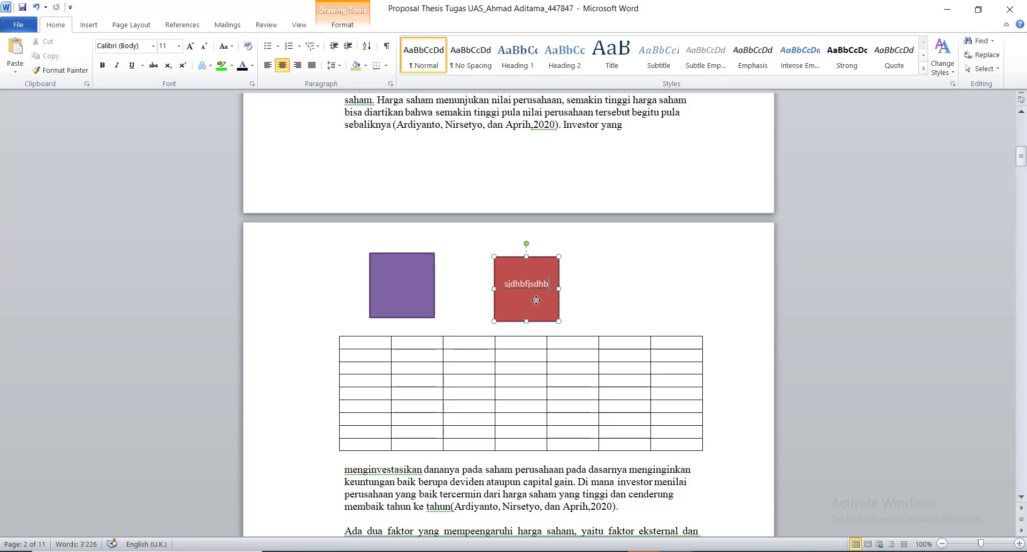
Add an empty line above the table on page 2 and insert a Hierarchy SmartArt graphic below the squares.
{"action": "left_click", "coordinate": [607, 300]}
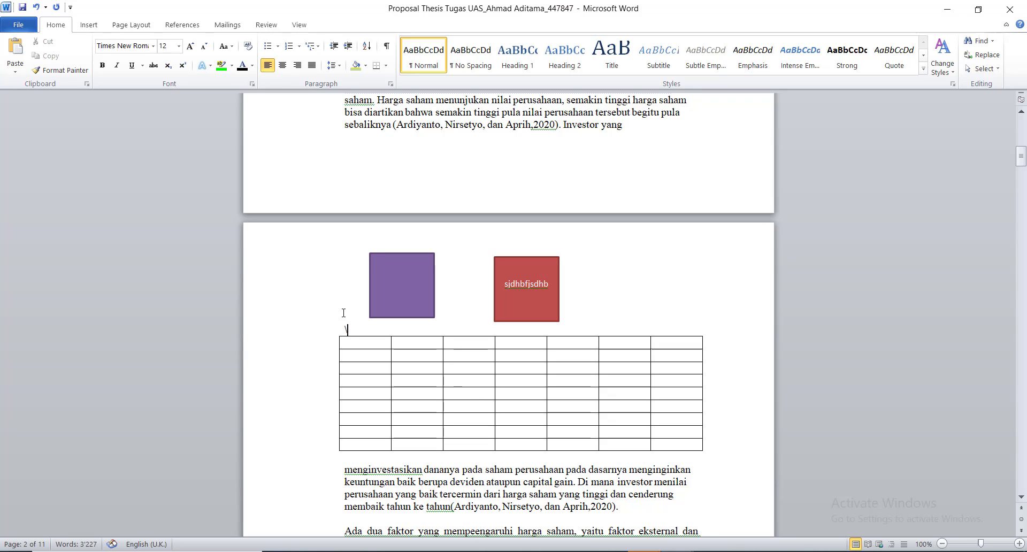
{"action": "key", "text": "BackSpace"}
{"action": "key", "text": "Return"}
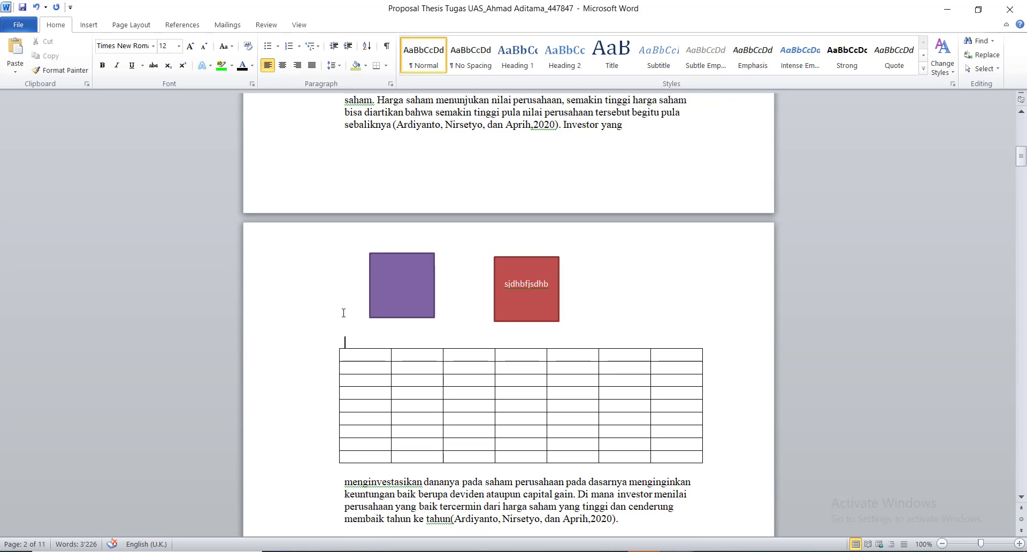
{"action": "left_click", "coordinate": [120, 28]}
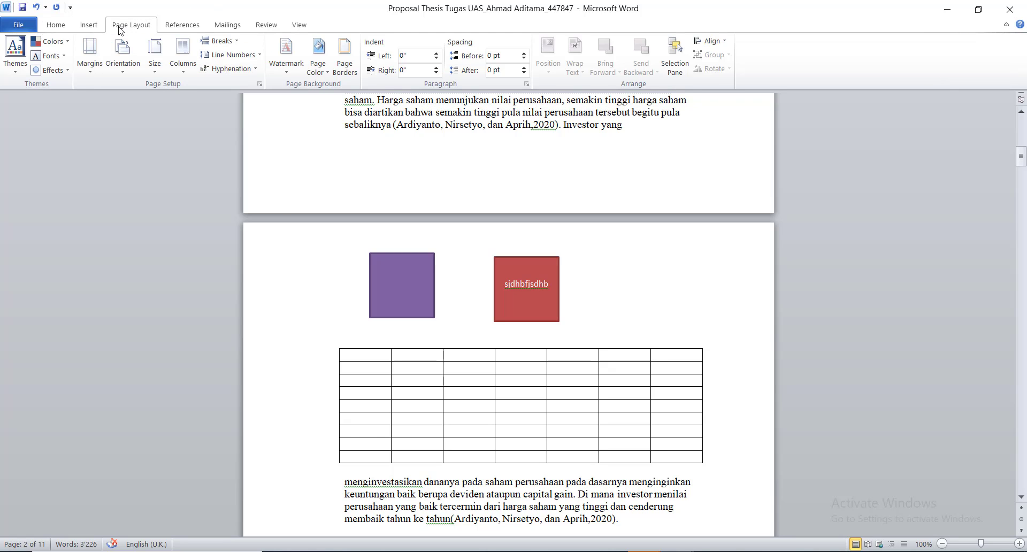
{"action": "left_click", "coordinate": [89, 25]}
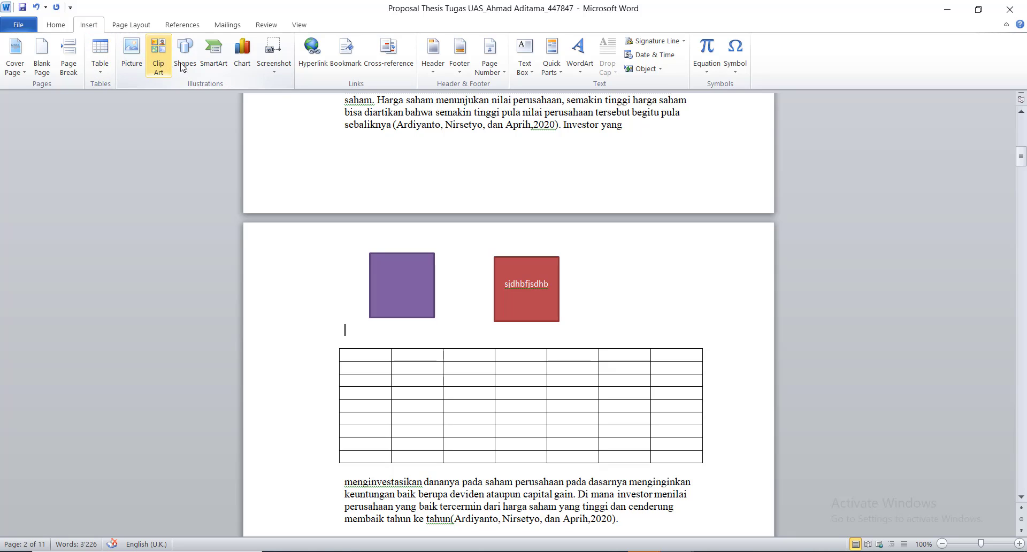
{"action": "left_click", "coordinate": [214, 54]}
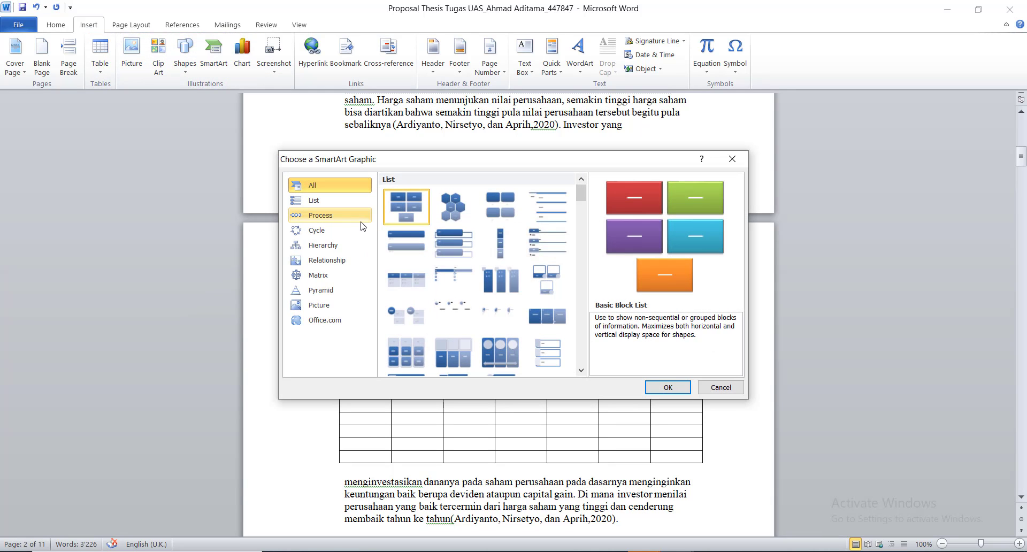
{"action": "left_click", "coordinate": [331, 246]}
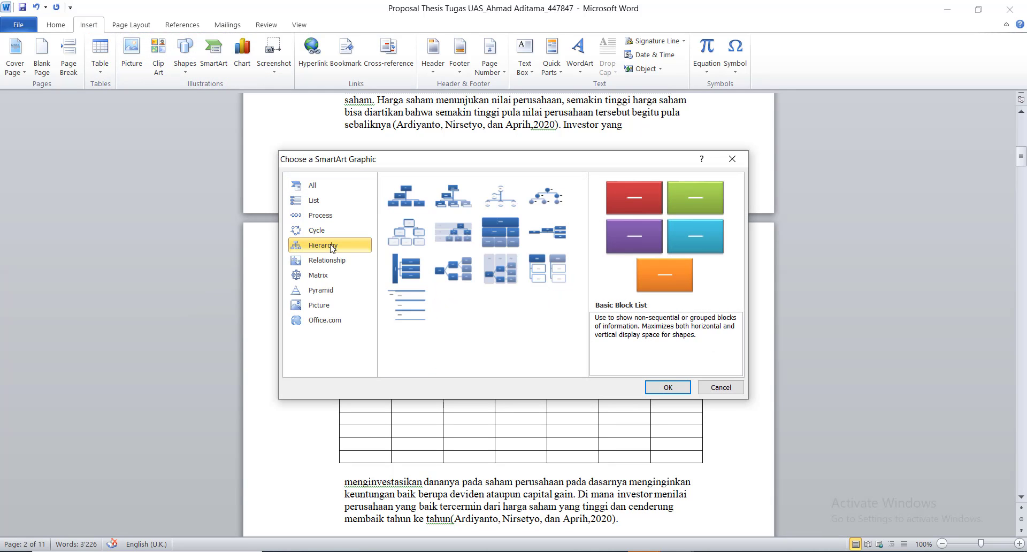
{"action": "left_click", "coordinate": [404, 233]}
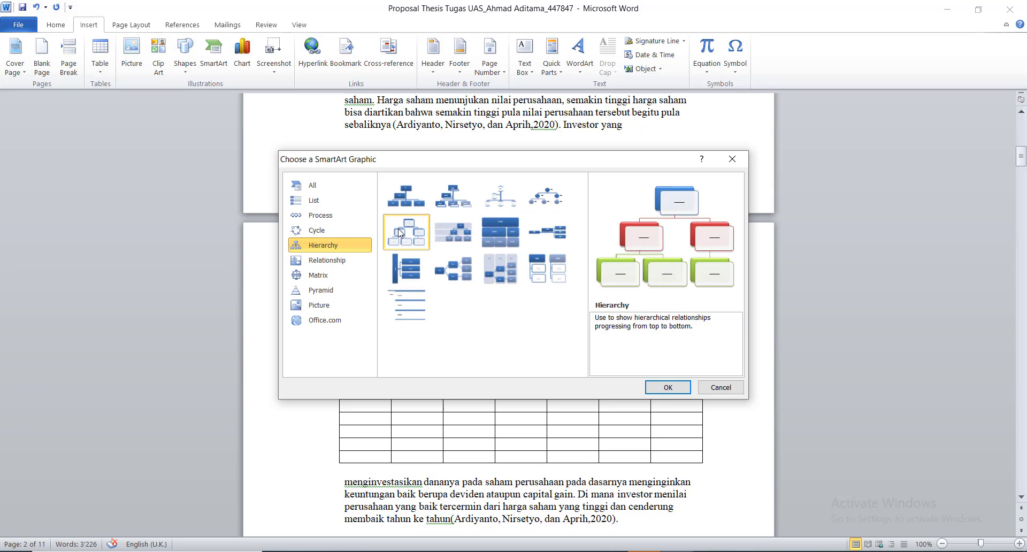
{"action": "left_click", "coordinate": [669, 387]}
{"action": "scroll", "coordinate": [559, 315], "scroll_direction": "down", "scroll_amount": 2}
Check the text placeholders in the boxes of the hierarchy graphic by placing the cursor in several of them.
{"action": "left_click", "coordinate": [552, 301]}
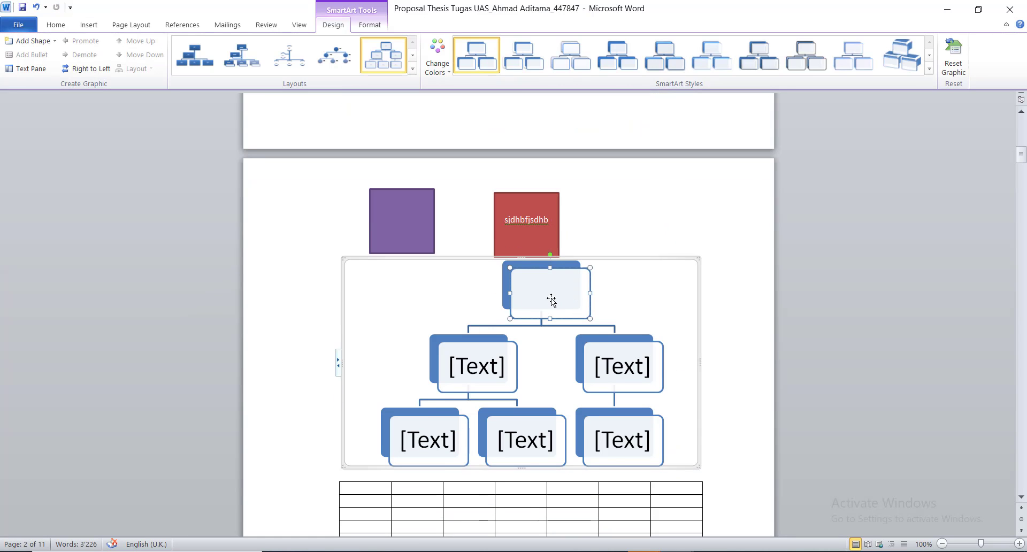
{"action": "left_click", "coordinate": [551, 296]}
{"action": "left_click", "coordinate": [468, 373]}
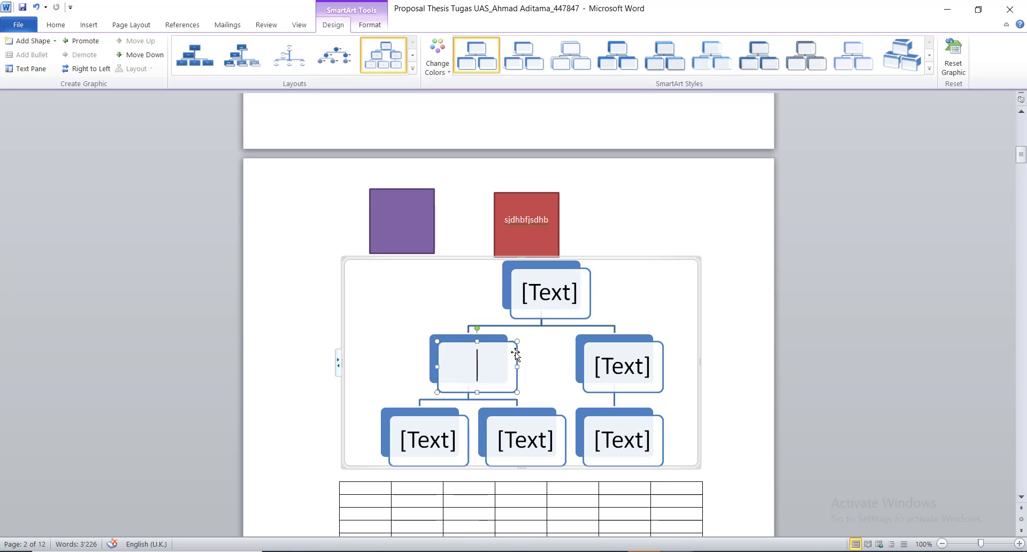
{"action": "left_click", "coordinate": [627, 363]}
{"action": "left_click", "coordinate": [527, 439]}
{"action": "left_click", "coordinate": [409, 438]}
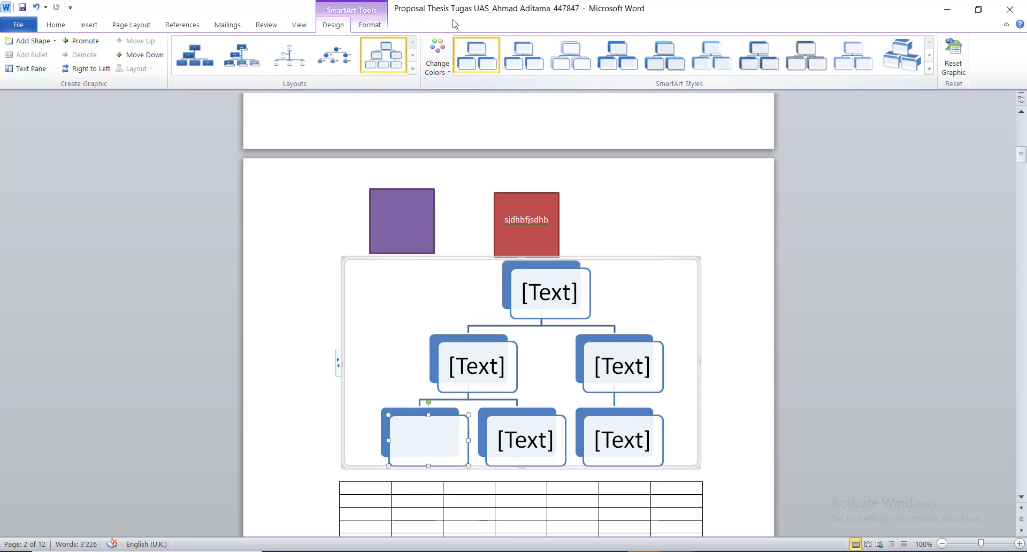
Try the organization chart and half-circle layouts on the SmartArt and leave it on the circle picture hierarchy layout.
{"action": "left_click", "coordinate": [189, 65]}
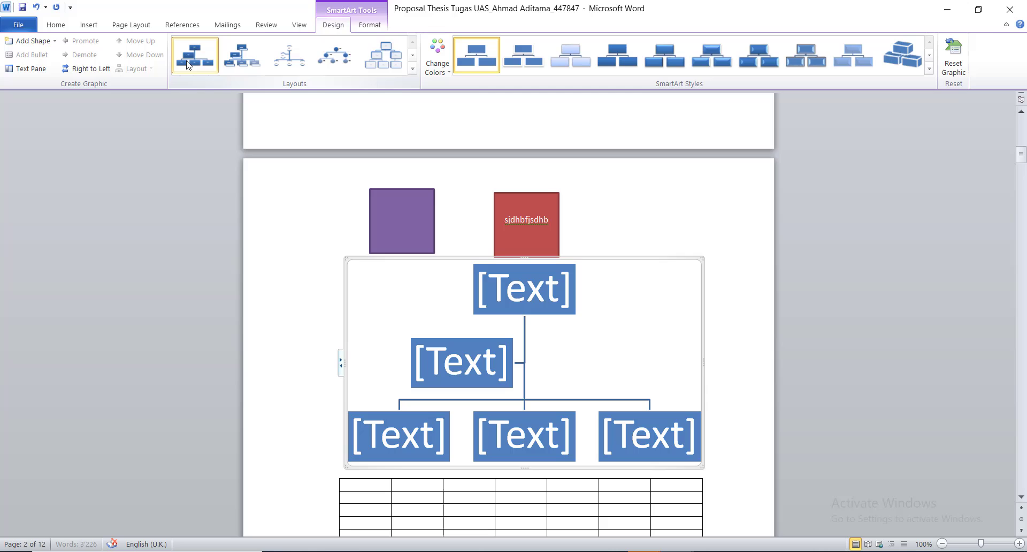
{"action": "left_click", "coordinate": [262, 65]}
{"action": "left_click", "coordinate": [289, 56]}
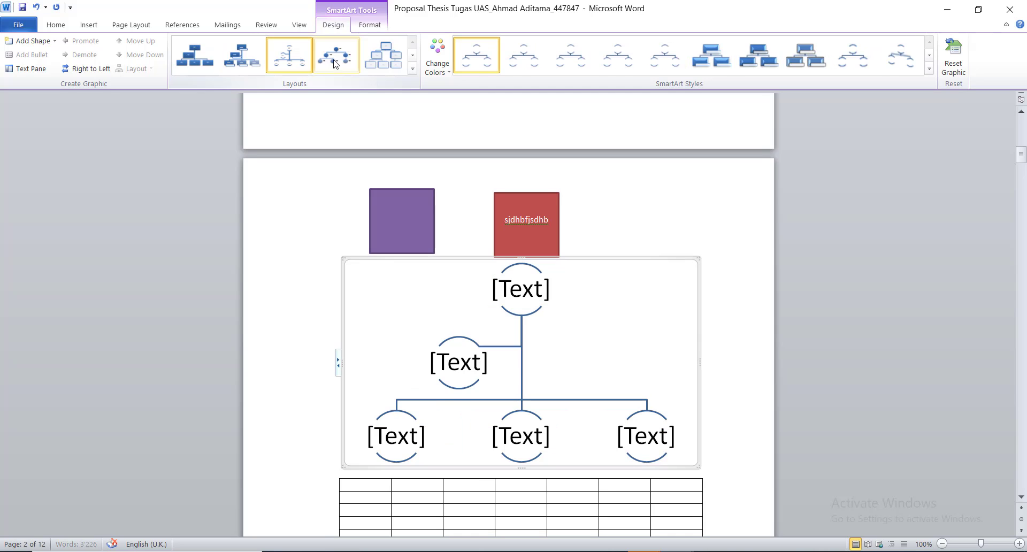
{"action": "left_click", "coordinate": [335, 55]}
{"action": "left_click", "coordinate": [413, 69]}
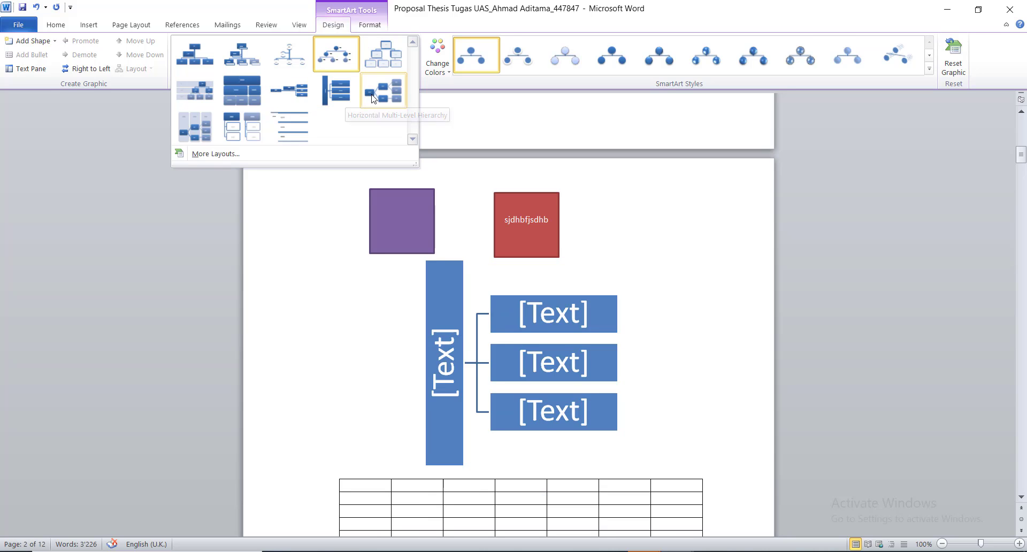
{"action": "left_click", "coordinate": [467, 114]}
{"action": "left_click", "coordinate": [365, 27]}
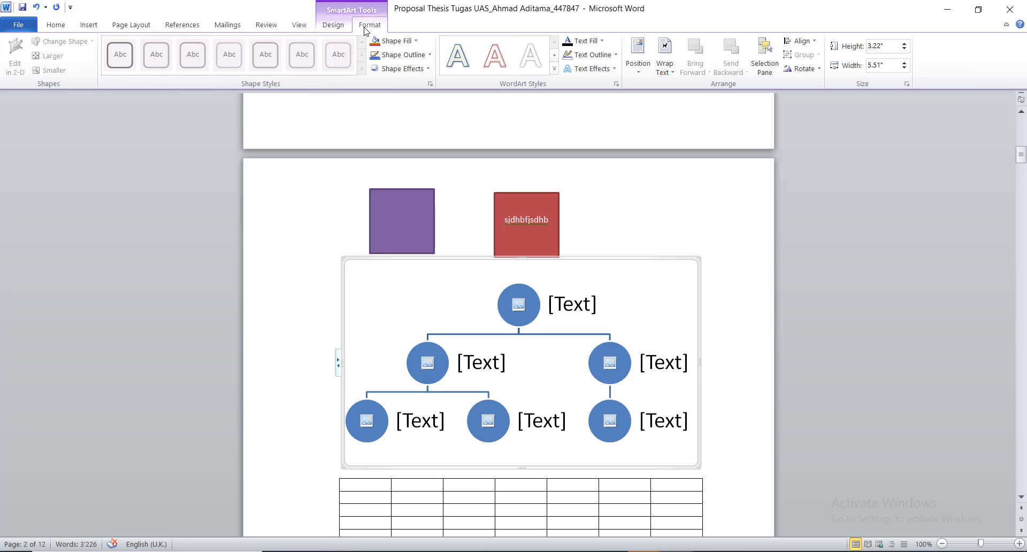
{"action": "left_click", "coordinate": [341, 26]}
{"action": "left_click", "coordinate": [299, 25]}
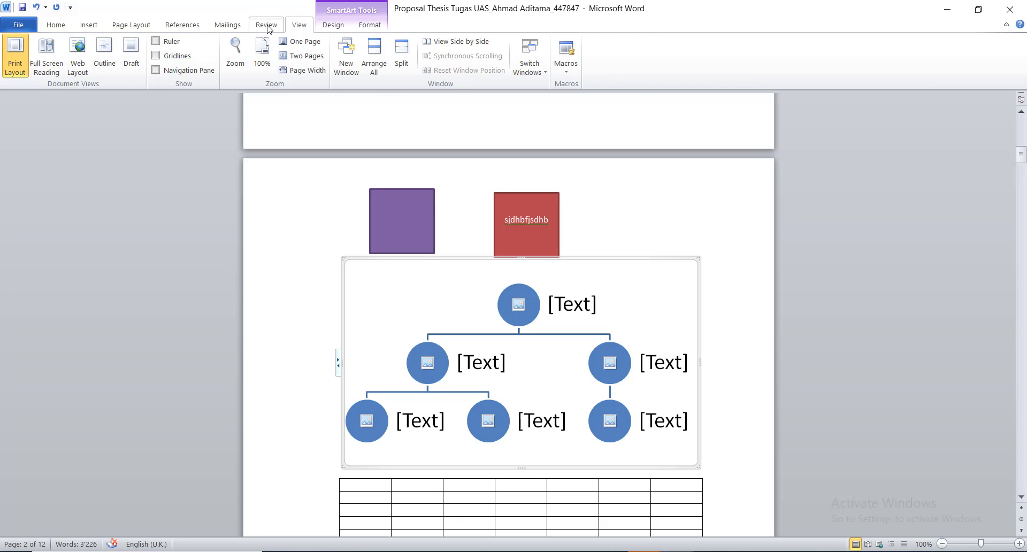
{"action": "left_click", "coordinate": [266, 25]}
{"action": "left_click", "coordinate": [240, 206]}
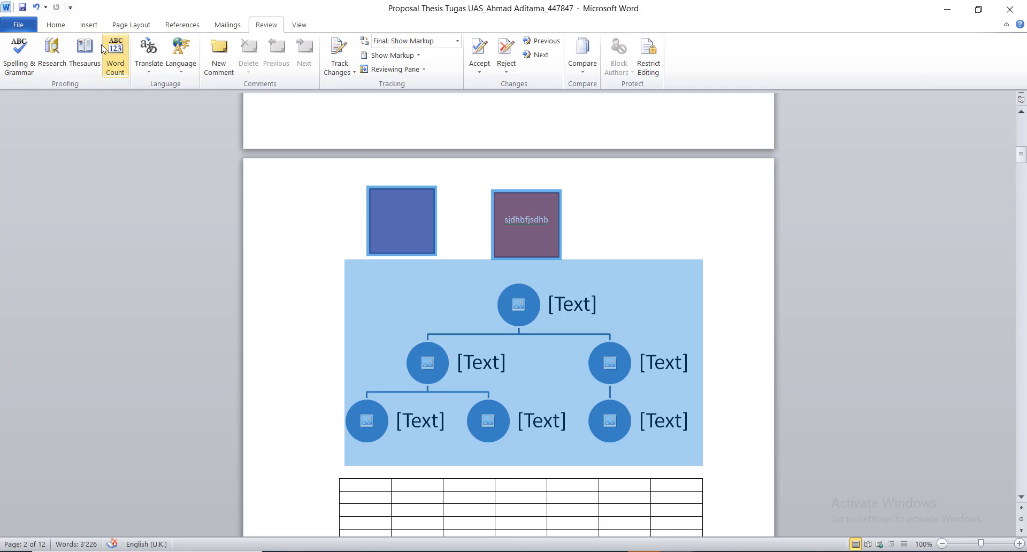
{"action": "left_click", "coordinate": [417, 259]}
{"action": "left_click", "coordinate": [56, 24]}
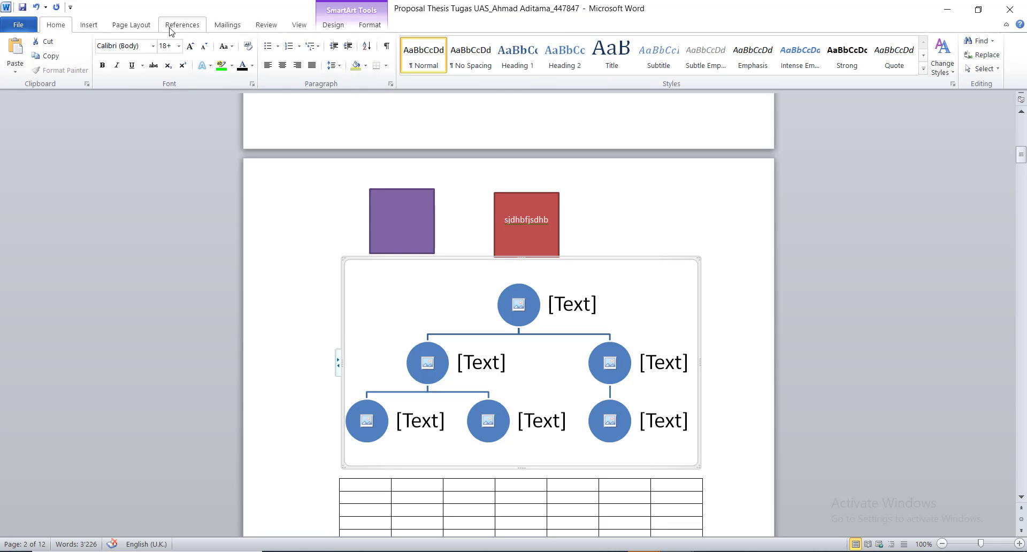
{"action": "left_click", "coordinate": [90, 27]}
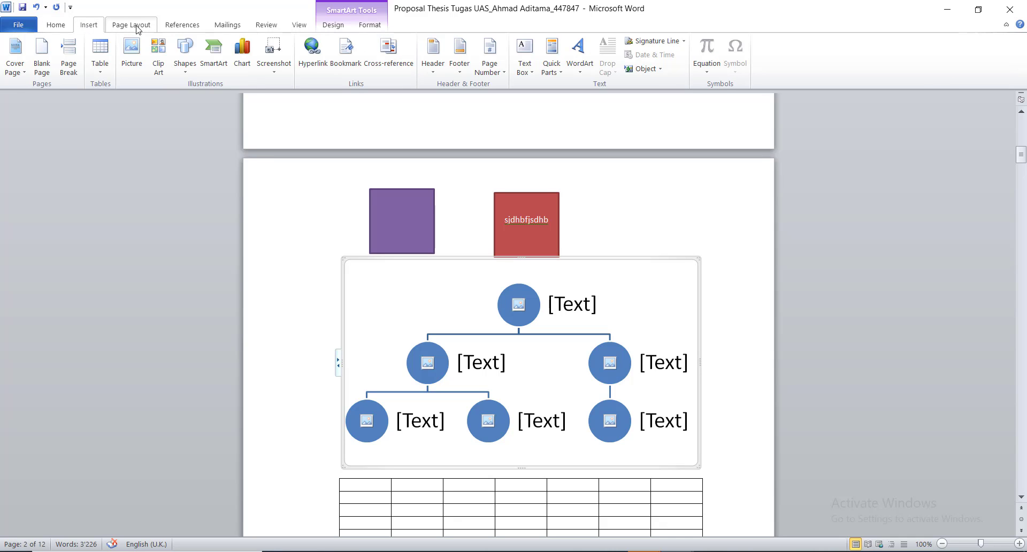
{"action": "left_click", "coordinate": [241, 63]}
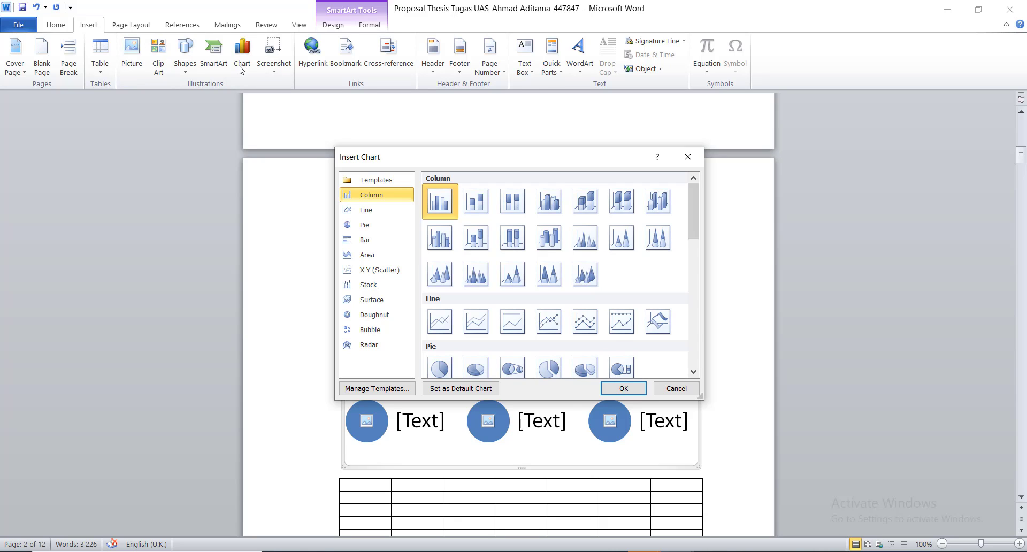
{"action": "left_click", "coordinate": [688, 156]}
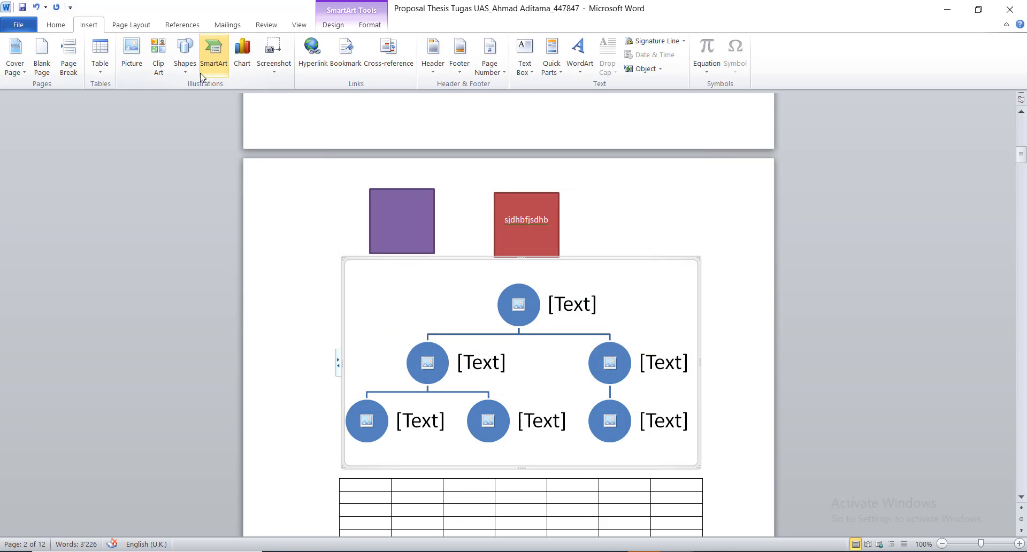
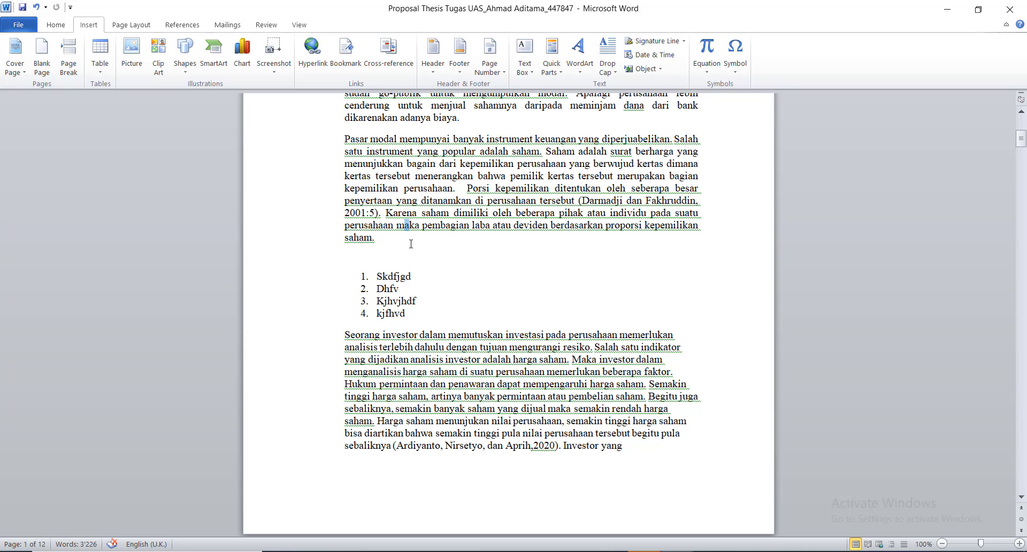
Add empty lines on page 1 between the paragraph ending in "saham." and the numbered list.
{"action": "left_click", "coordinate": [408, 244]}
{"action": "key", "text": "Return"}
{"action": "key", "text": "Return"}
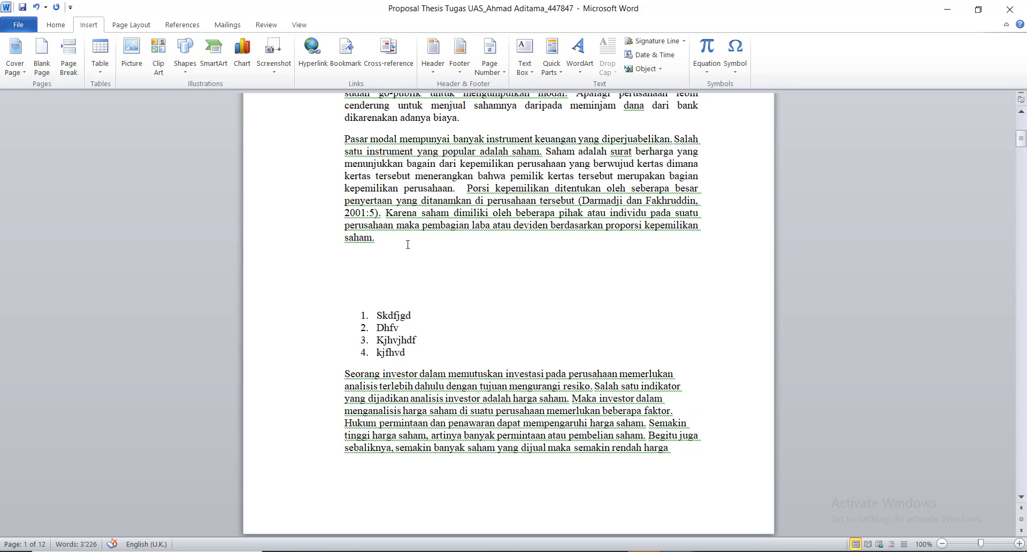
{"action": "scroll", "coordinate": [389, 309], "scroll_direction": "down", "scroll_amount": 3}
{"action": "scroll", "coordinate": [389, 310], "scroll_direction": "up", "scroll_amount": 4}
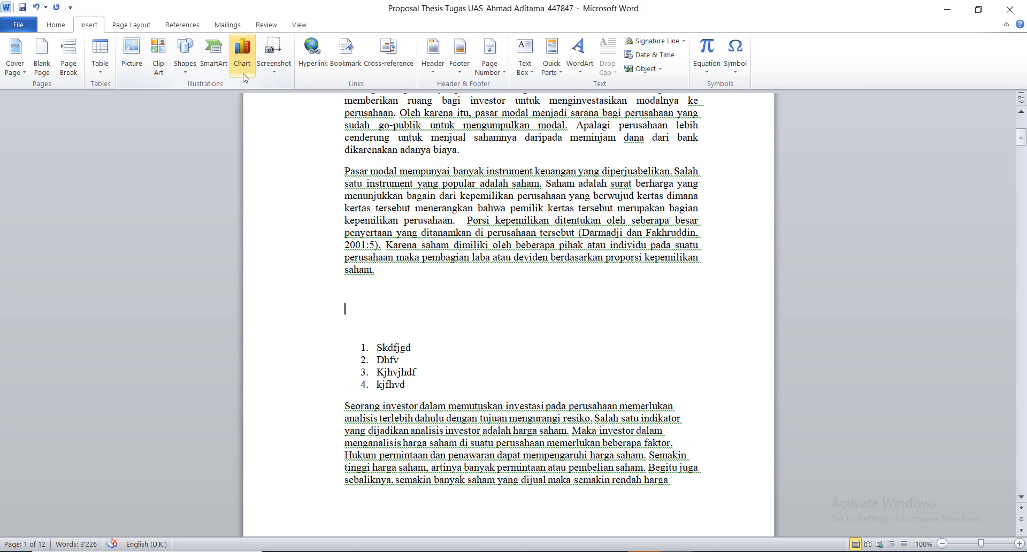
Insert a 100% stacked cylinder column chart on the empty line above the numbered list.
{"action": "left_click", "coordinate": [245, 65]}
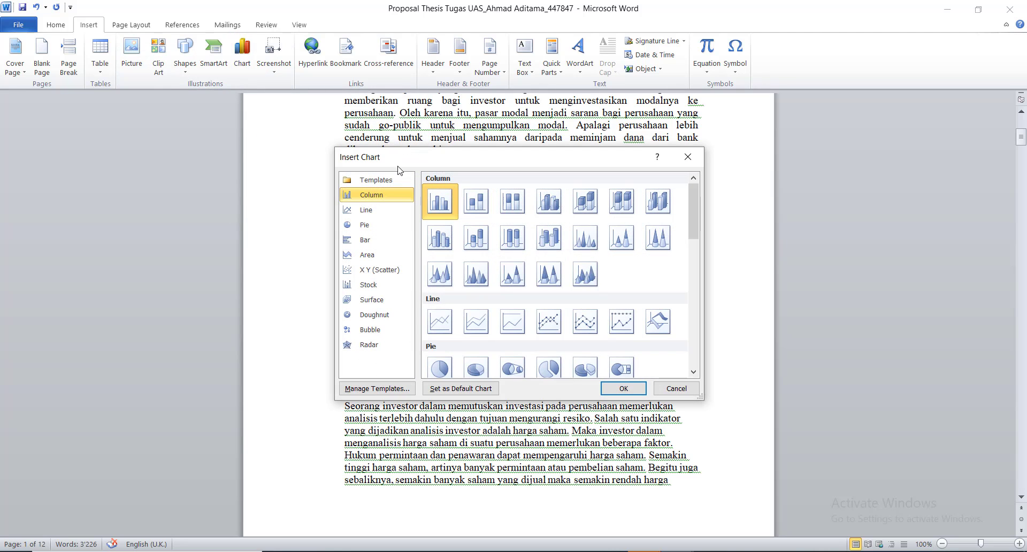
{"action": "left_click", "coordinate": [372, 213]}
{"action": "left_click", "coordinate": [527, 247]}
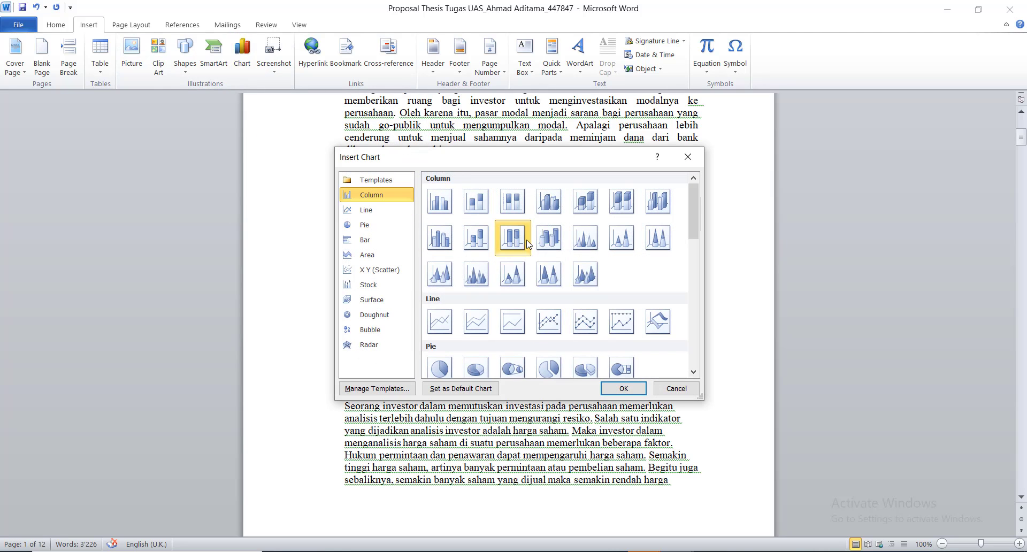
{"action": "left_click", "coordinate": [622, 390]}
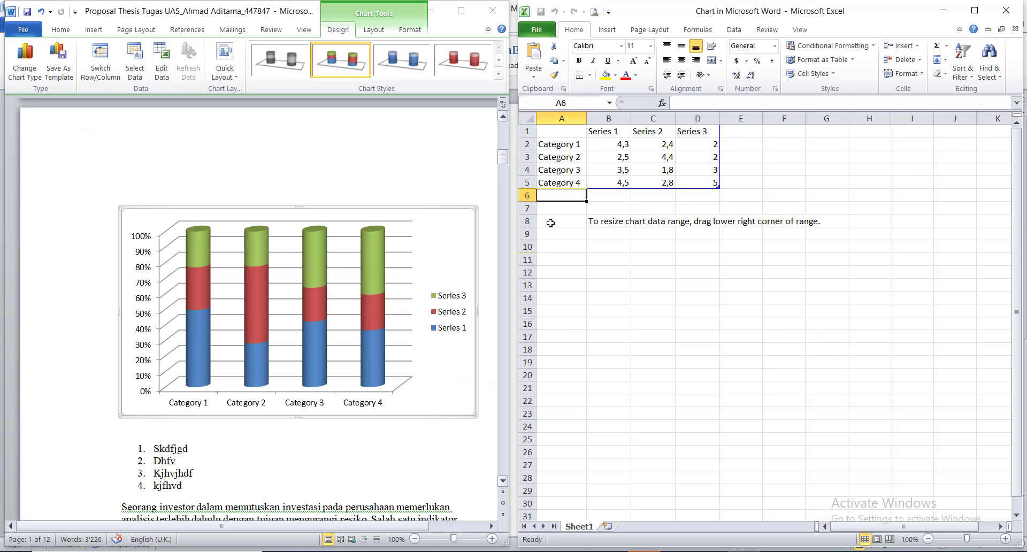
Check the category labels and the Category 4 value in the chart's data sheet and close the sheet.
{"action": "left_click", "coordinate": [577, 170]}
{"action": "left_click", "coordinate": [564, 146]}
{"action": "left_click", "coordinate": [572, 187]}
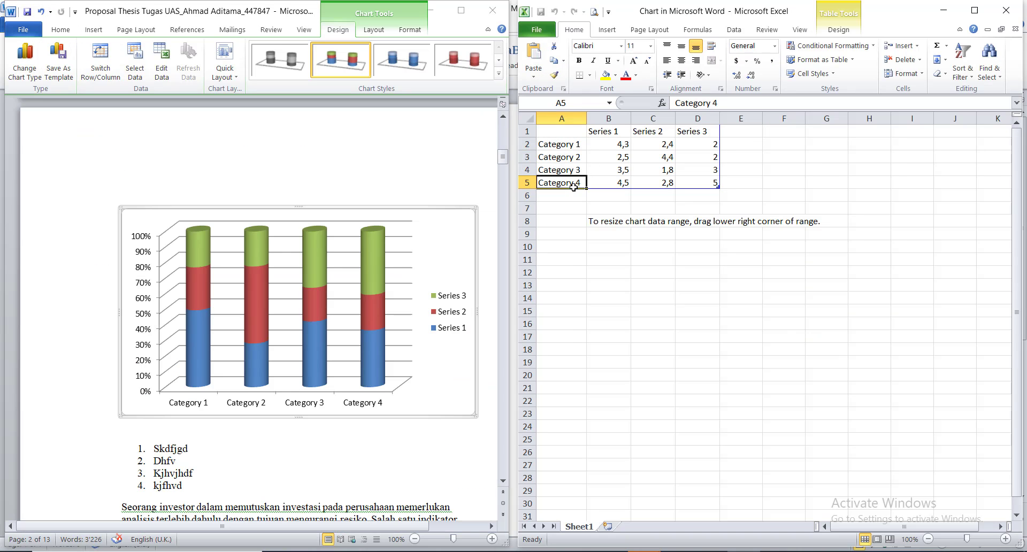
{"action": "left_click", "coordinate": [593, 184]}
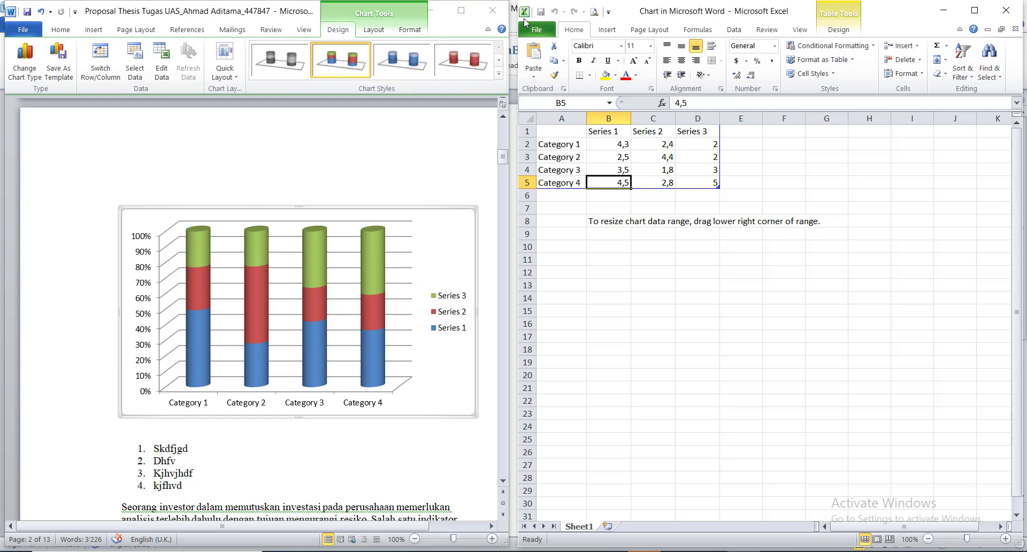
{"action": "left_click", "coordinate": [1005, 11]}
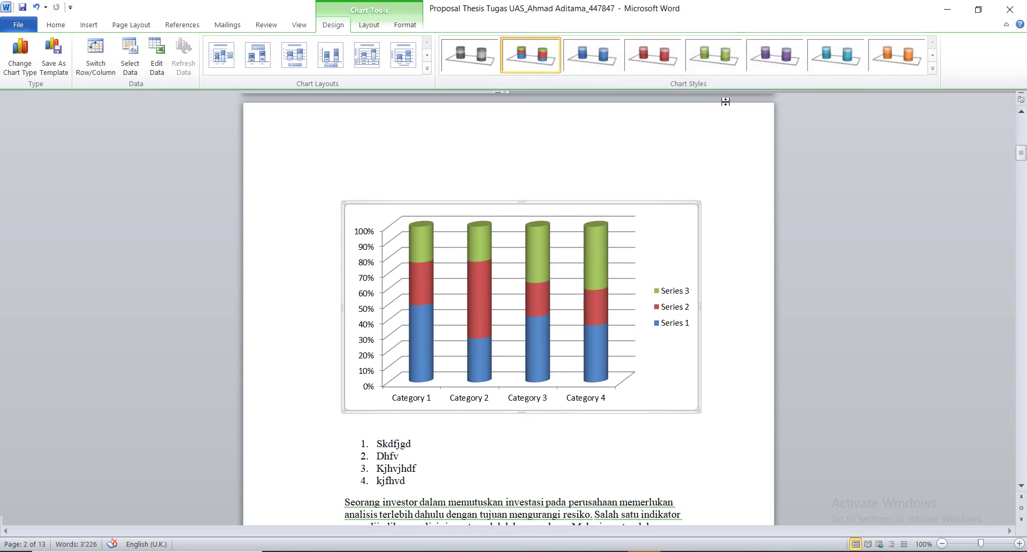
Delete the stacked cylinder chart above the numbered list.
{"action": "scroll", "coordinate": [471, 321], "scroll_direction": "up", "scroll_amount": 5}
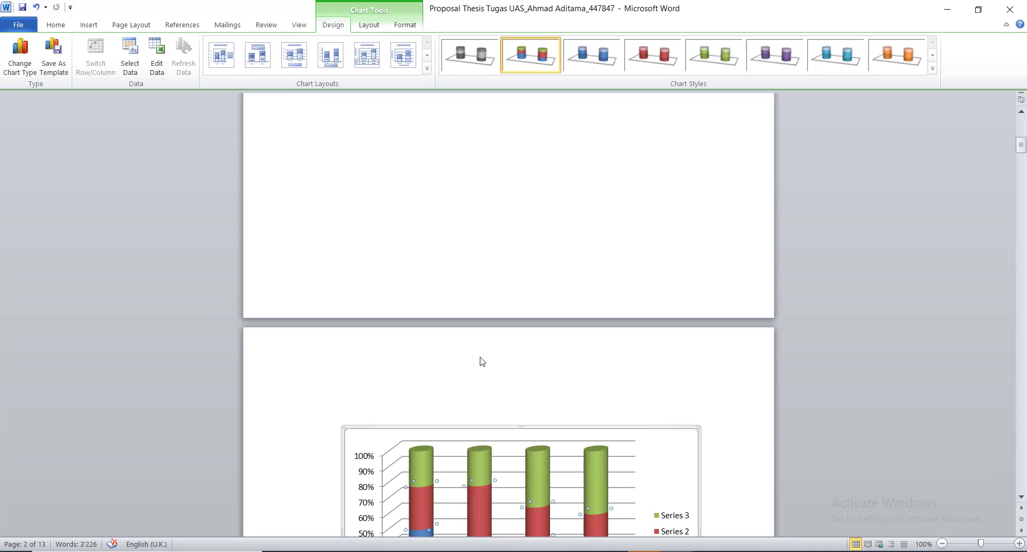
{"action": "scroll", "coordinate": [476, 347], "scroll_direction": "down", "scroll_amount": 7}
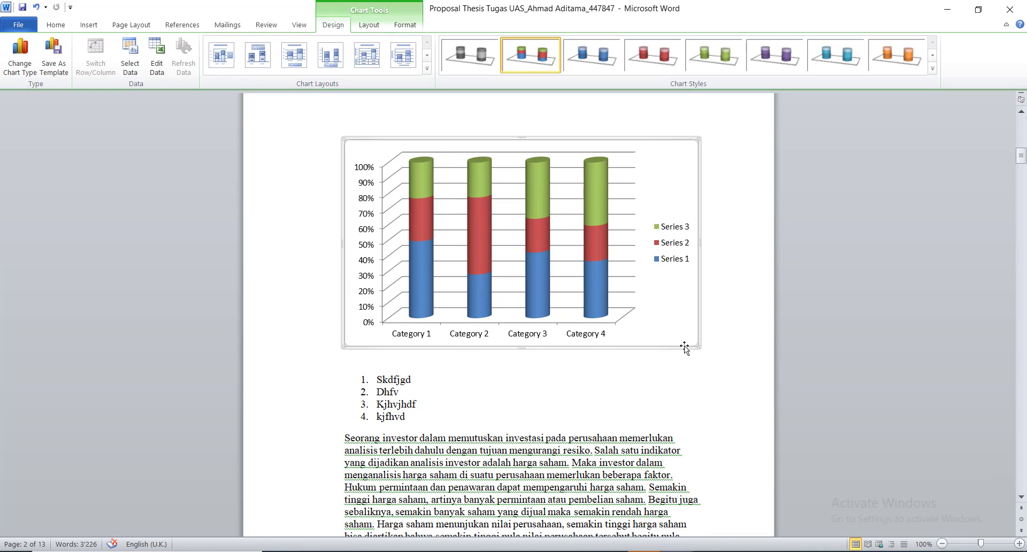
{"action": "key", "text": "Delete"}
{"action": "scroll", "coordinate": [411, 236], "scroll_direction": "up", "scroll_amount": 3}
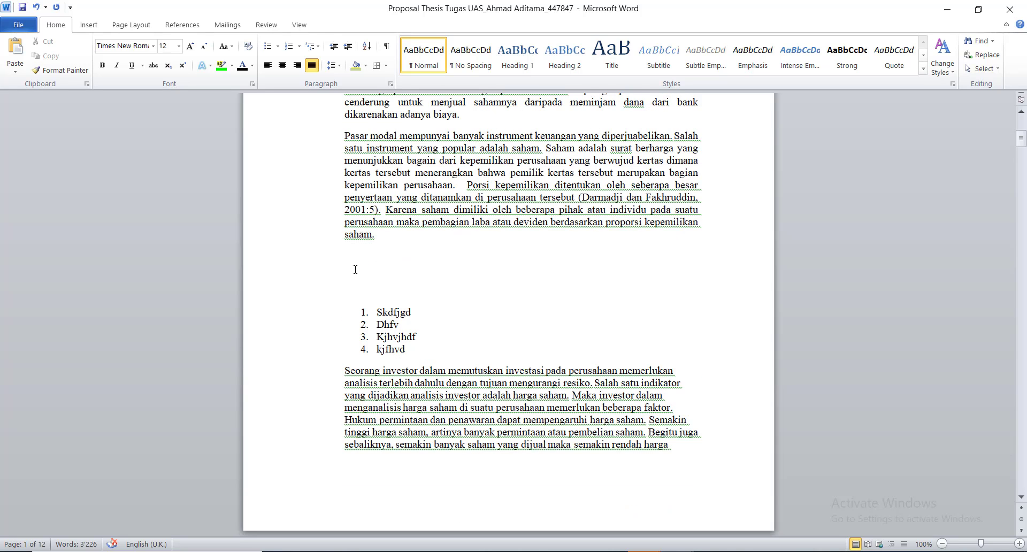
Insert a 100% stacked line chart on the empty line above the numbered list.
{"action": "left_click", "coordinate": [88, 25]}
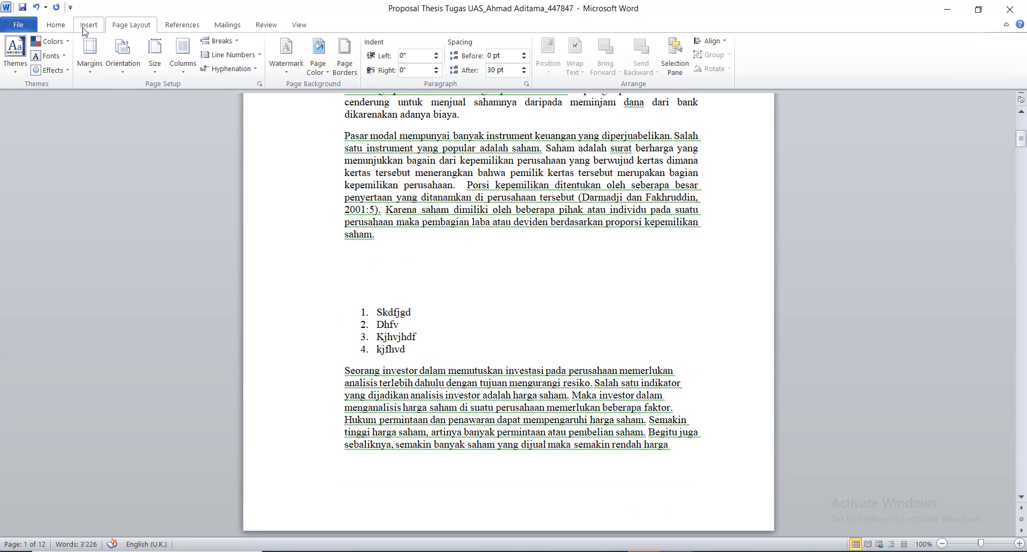
{"action": "left_click", "coordinate": [243, 59]}
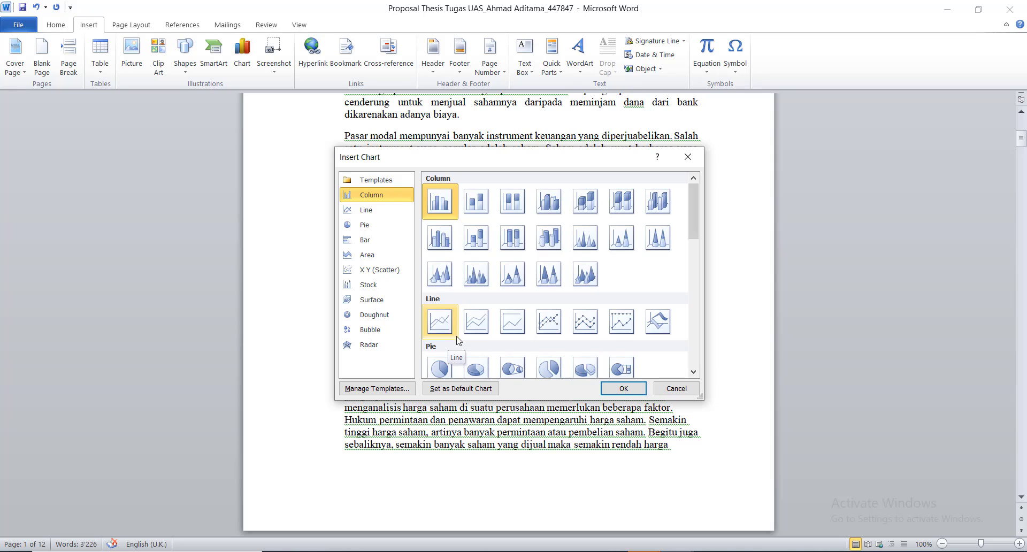
{"action": "left_click", "coordinate": [364, 211]}
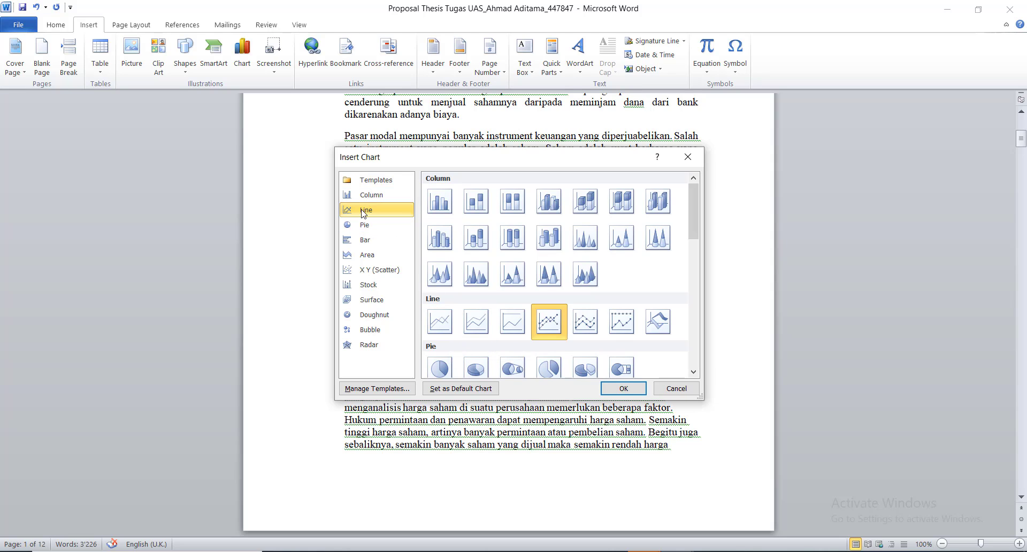
{"action": "left_click", "coordinate": [513, 321]}
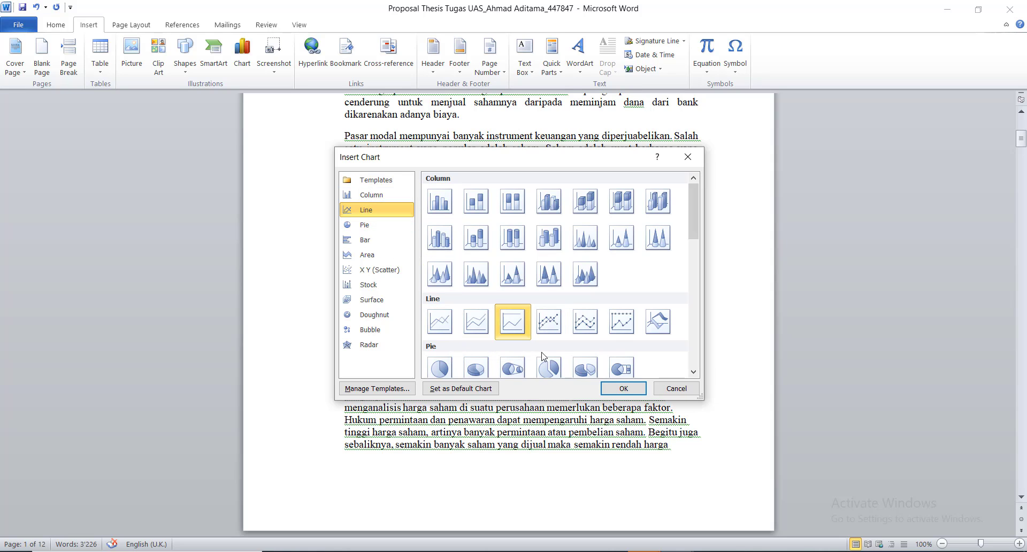
{"action": "left_click", "coordinate": [615, 391]}
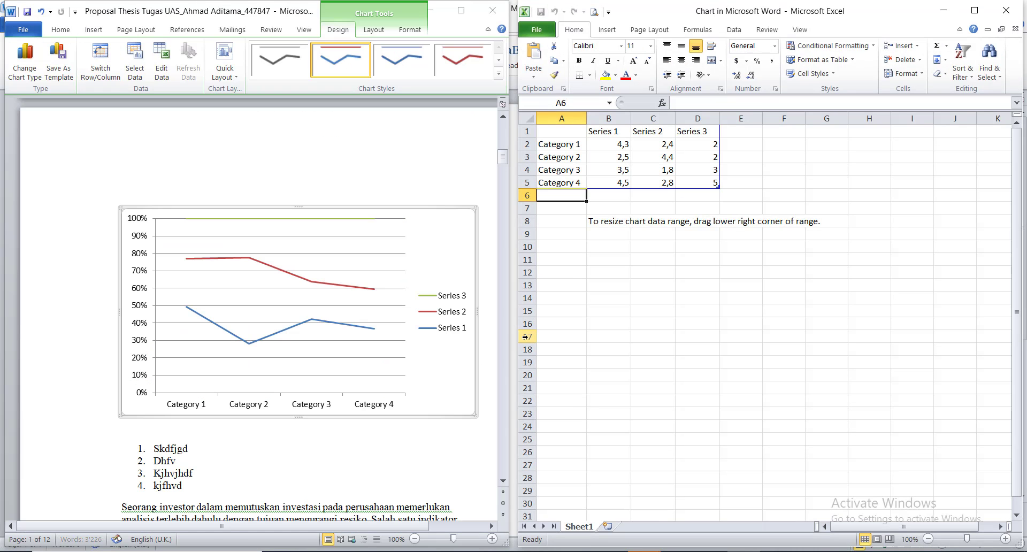
In the chart data, set Series 1 to 567 for Category 1 and Category 3, and Series 2 to 89 for Category 3.
{"action": "left_click", "coordinate": [621, 183]}
{"action": "left_click", "coordinate": [615, 157]}
{"action": "left_click", "coordinate": [614, 174]}
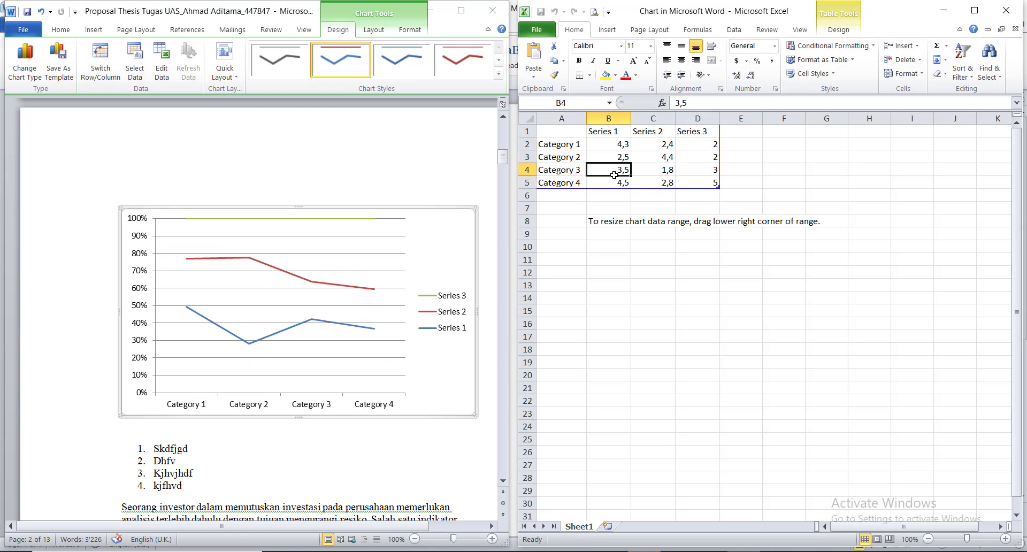
{"action": "left_click", "coordinate": [617, 146]}
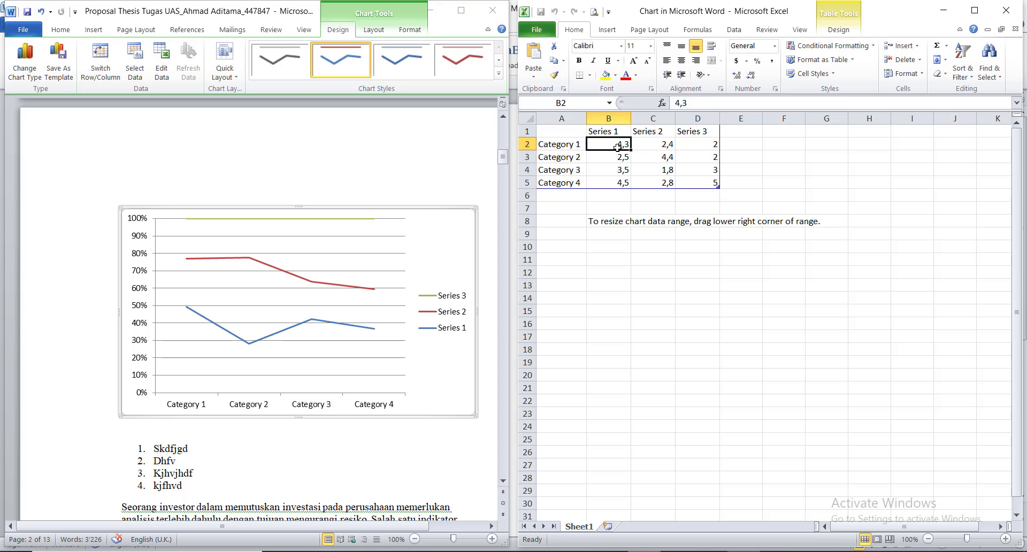
{"action": "type", "text": "567"}
{"action": "left_click", "coordinate": [619, 169]}
{"action": "type", "text": "567"}
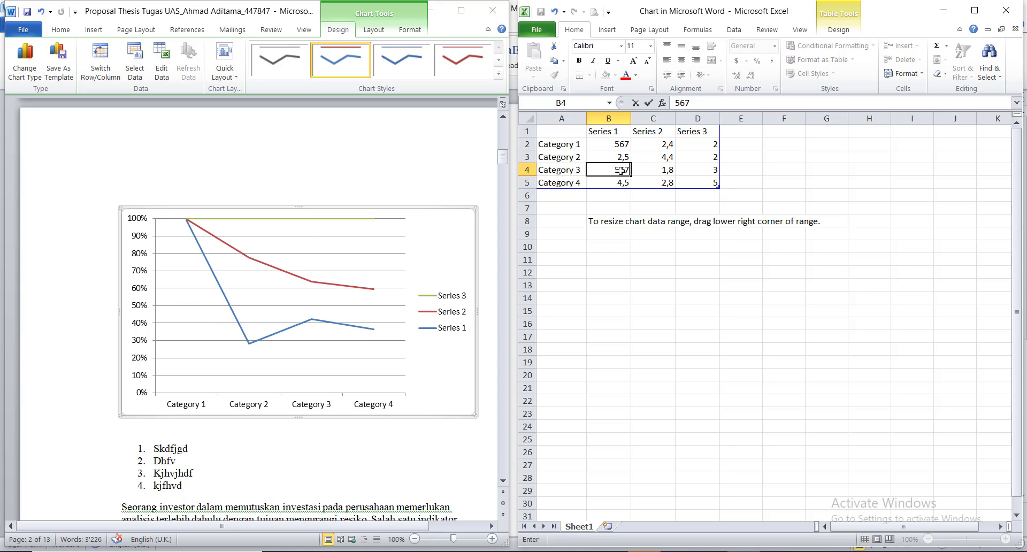
{"action": "left_click", "coordinate": [664, 170]}
{"action": "type", "text": "89"}
Set the Category 4 values to 4645, 689 and 689 across the three series, and Category 1's Series 3 value to 67.
{"action": "left_click", "coordinate": [617, 182]}
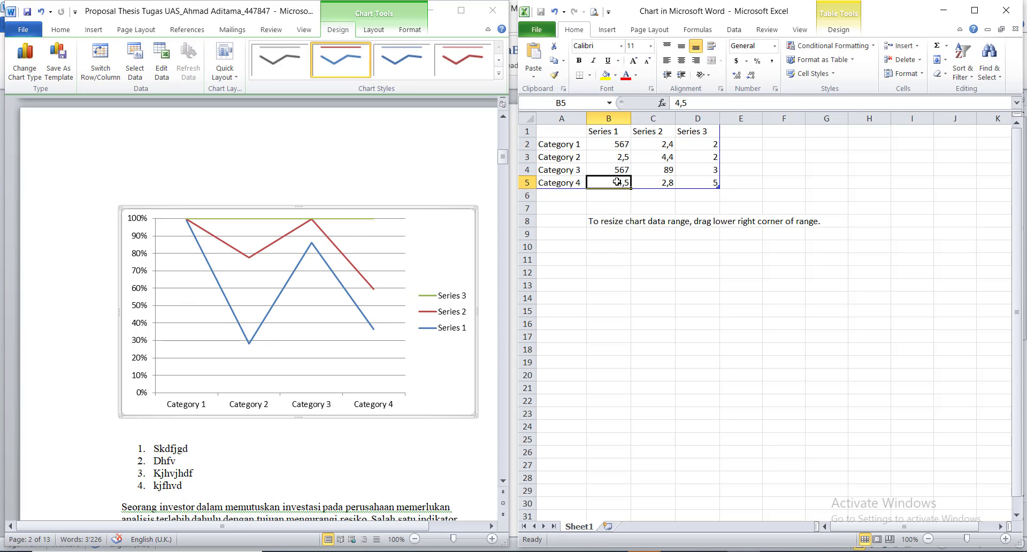
{"action": "type", "text": "464"}
{"action": "left_click", "coordinate": [666, 182]}
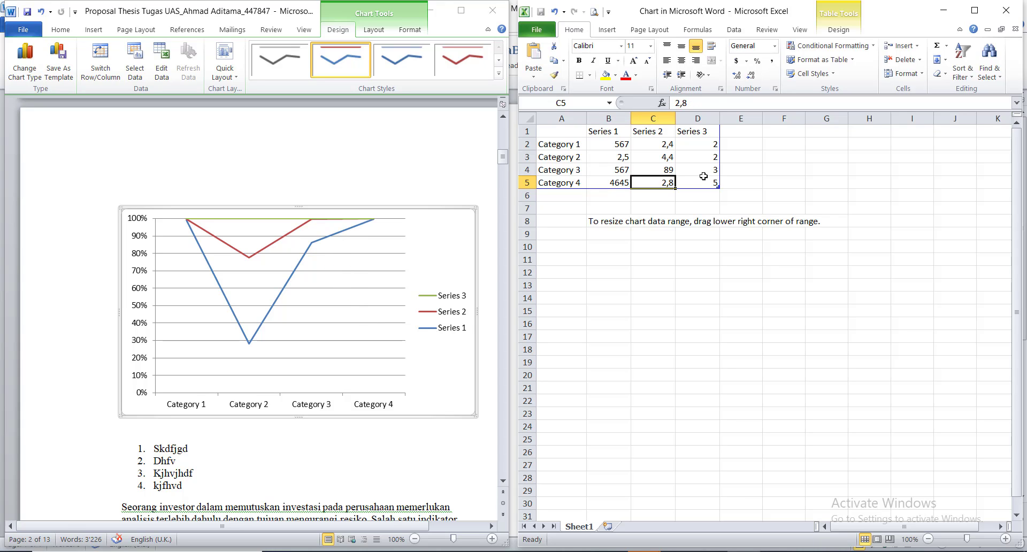
{"action": "type", "text": "689"}
{"action": "left_click", "coordinate": [705, 181]}
{"action": "type", "text": "689"}
{"action": "left_click", "coordinate": [696, 157]}
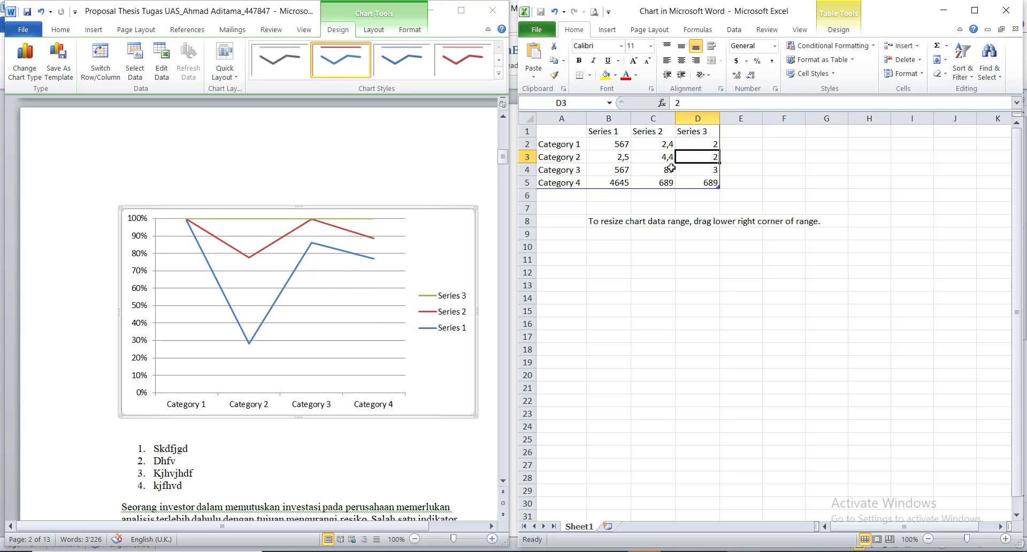
{"action": "left_click", "coordinate": [690, 144]}
{"action": "type", "text": "67"}
Rename the four chart categories in order as ghj, ghjfgj, fgh and fgj in the data sheet.
{"action": "left_click", "coordinate": [568, 145]}
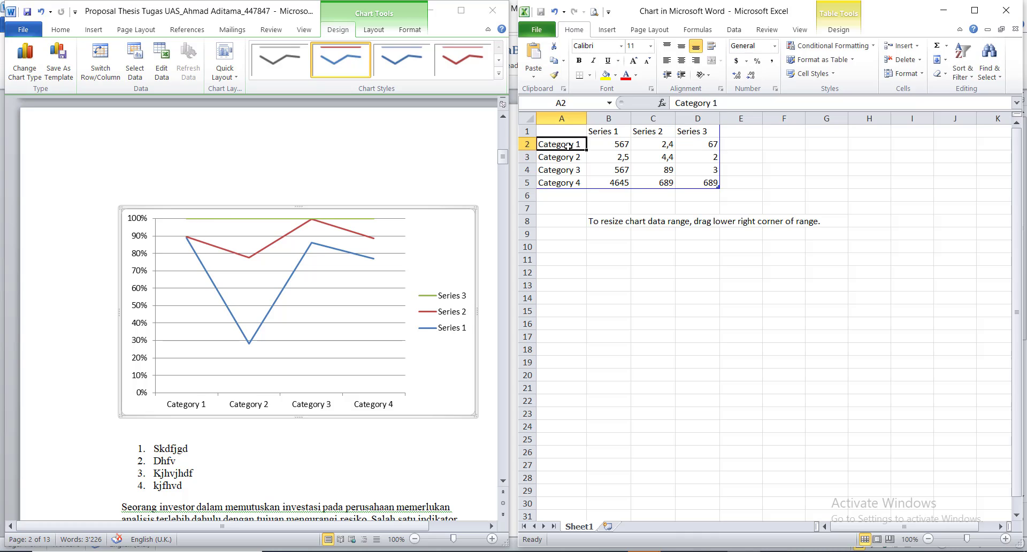
{"action": "type", "text": "ghj"}
{"action": "left_click", "coordinate": [575, 158]}
{"action": "type", "text": "ghj"}
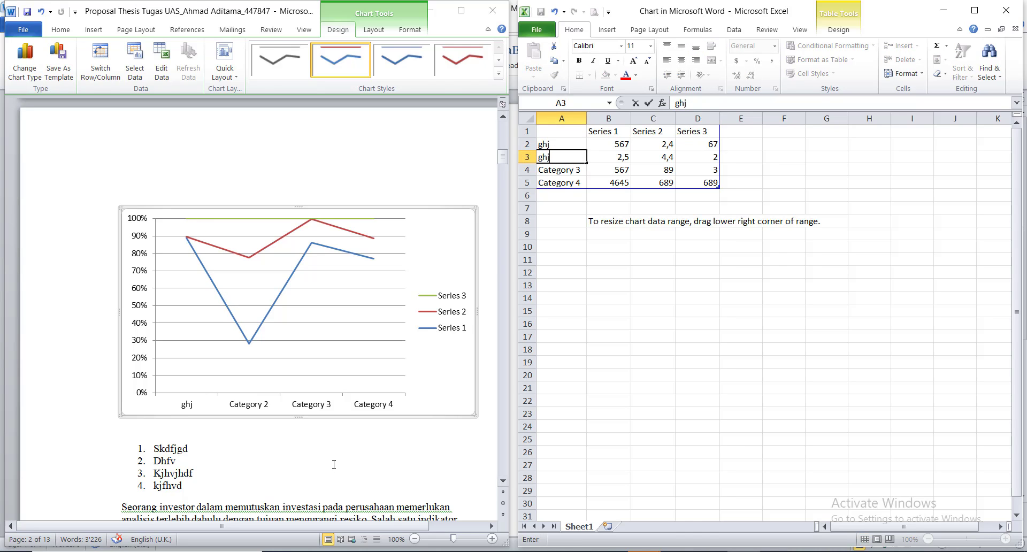
{"action": "left_click", "coordinate": [238, 421]}
{"action": "left_click", "coordinate": [350, 350]}
{"action": "left_click", "coordinate": [556, 157]}
{"action": "type", "text": "fgj"}
{"action": "left_click", "coordinate": [558, 229]}
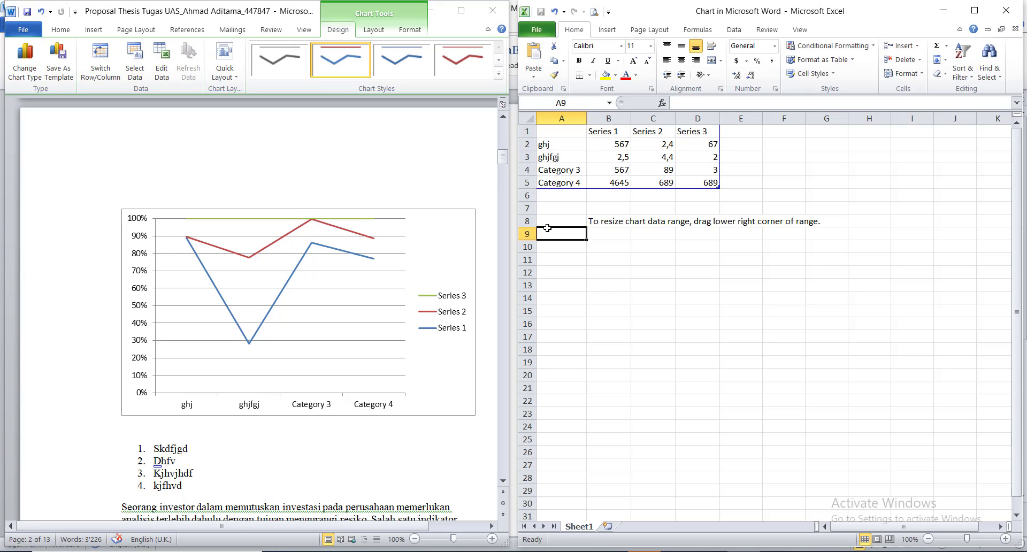
{"action": "left_click", "coordinate": [560, 185]}
{"action": "type", "text": "fgj"}
{"action": "left_click", "coordinate": [583, 259]}
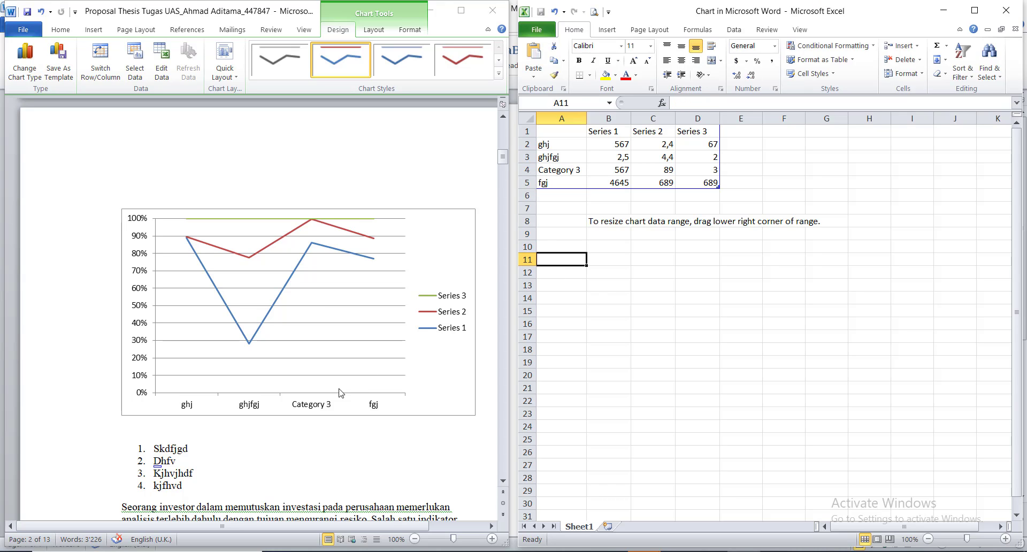
{"action": "left_click", "coordinate": [560, 170]}
{"action": "type", "text": "fgh"}
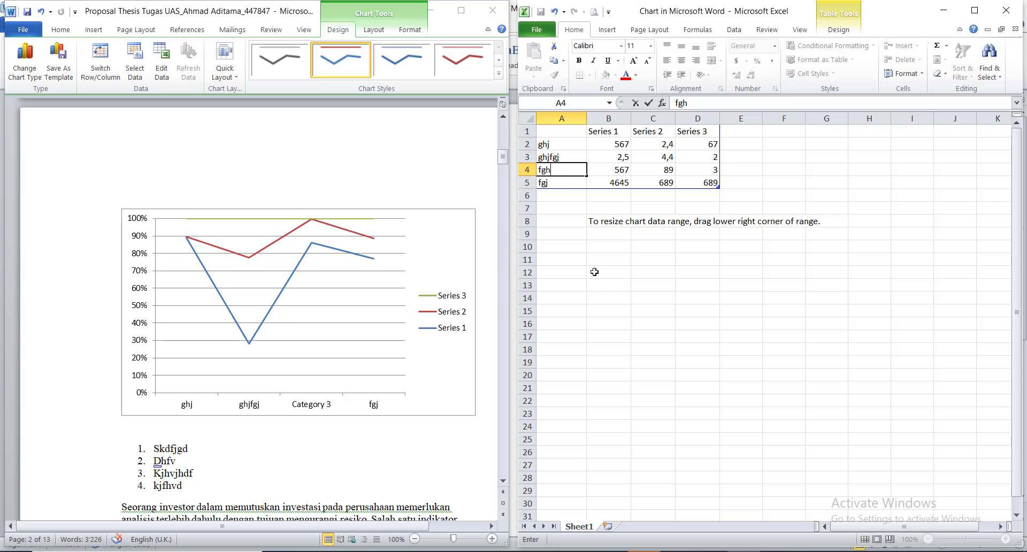
{"action": "left_click", "coordinate": [594, 272]}
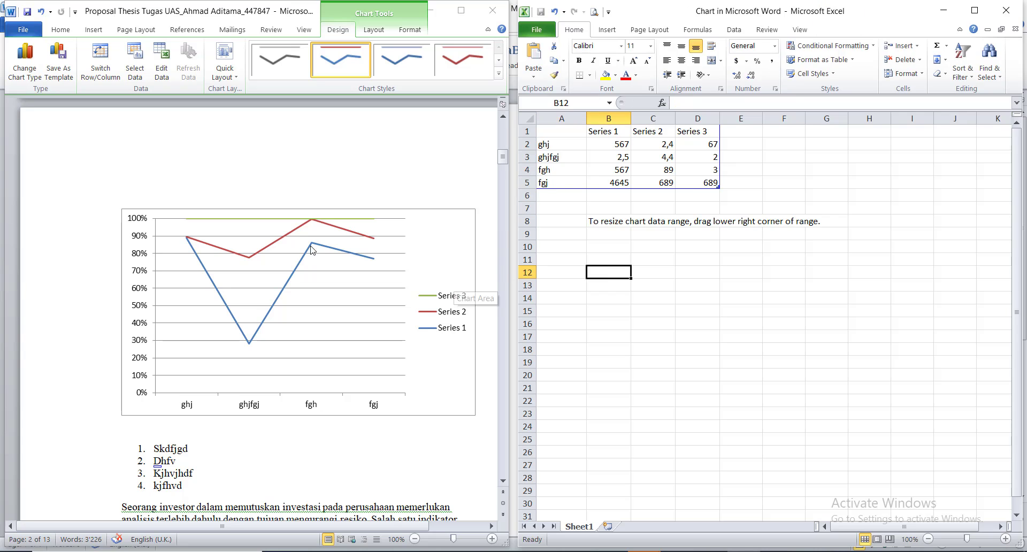
Close the chart's data sheet and delete the line chart from the document.
{"action": "left_click", "coordinate": [1006, 10]}
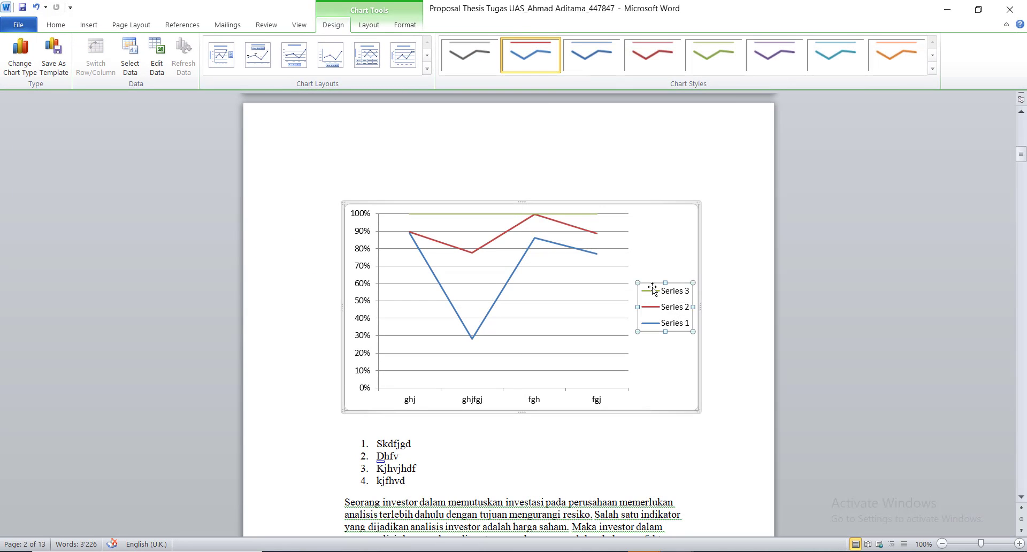
{"action": "left_click", "coordinate": [670, 259]}
{"action": "key", "text": "Delete"}
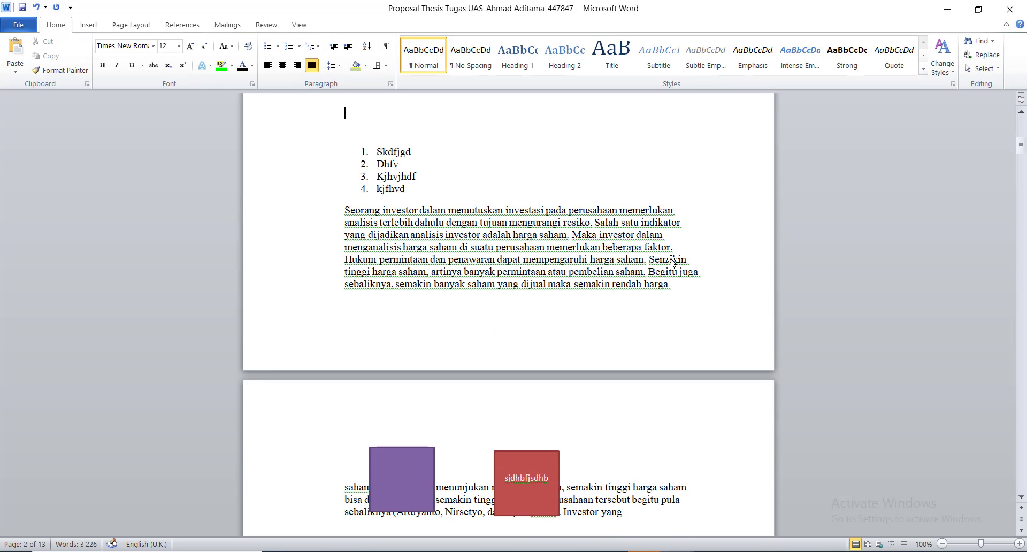
Add the built-in Alphabet header to the document and return to the body text.
{"action": "left_click", "coordinate": [89, 24]}
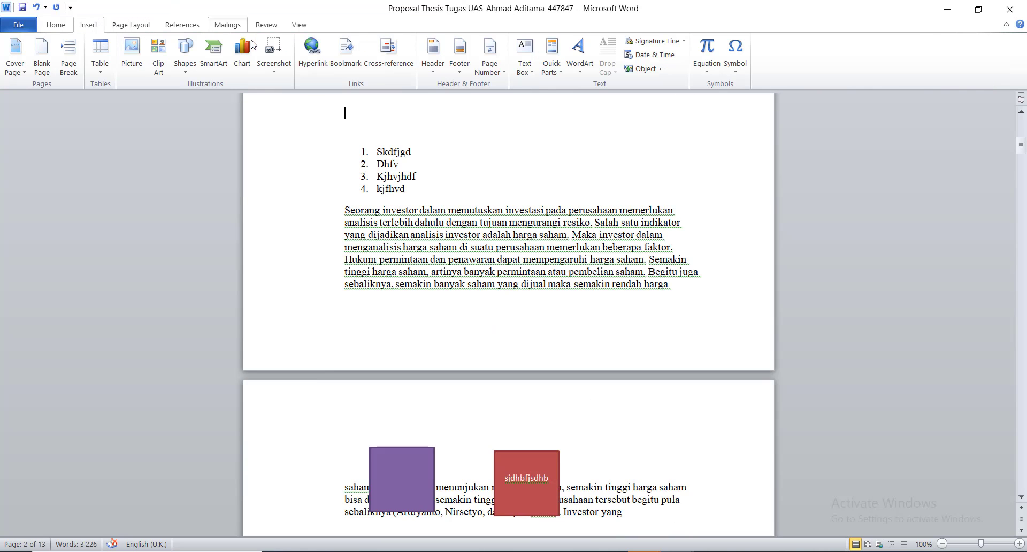
{"action": "left_click", "coordinate": [438, 73]}
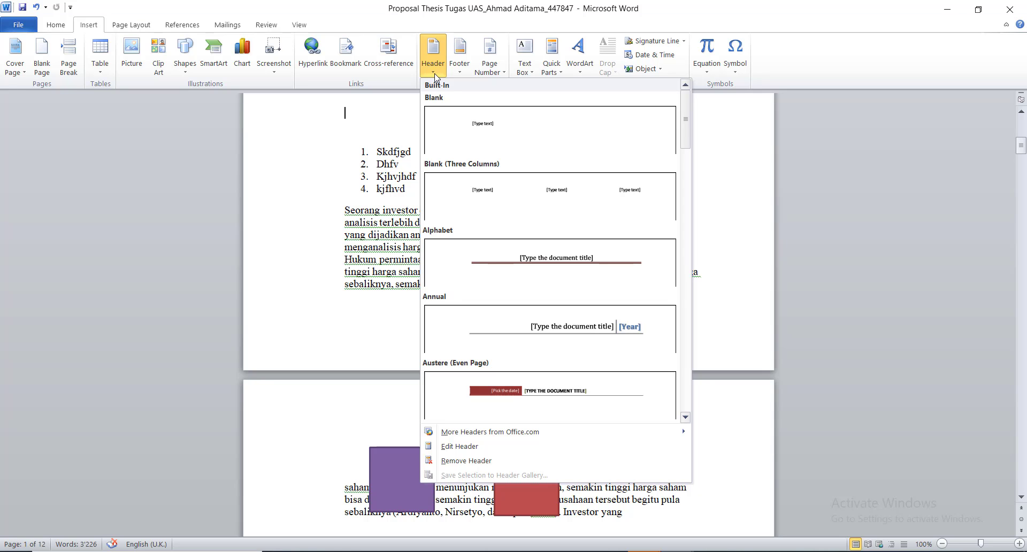
{"action": "left_click", "coordinate": [527, 274]}
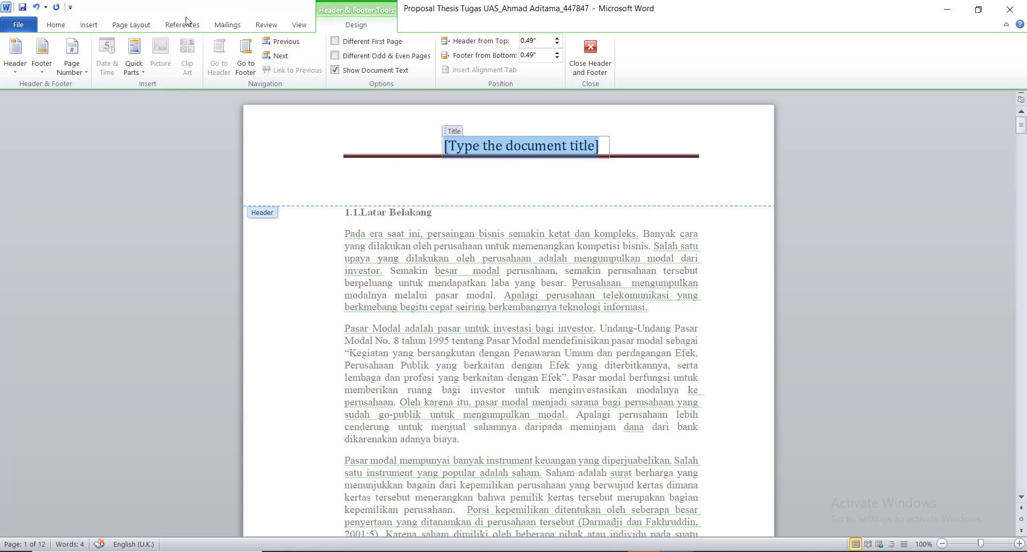
{"action": "double_click", "coordinate": [315, 264]}
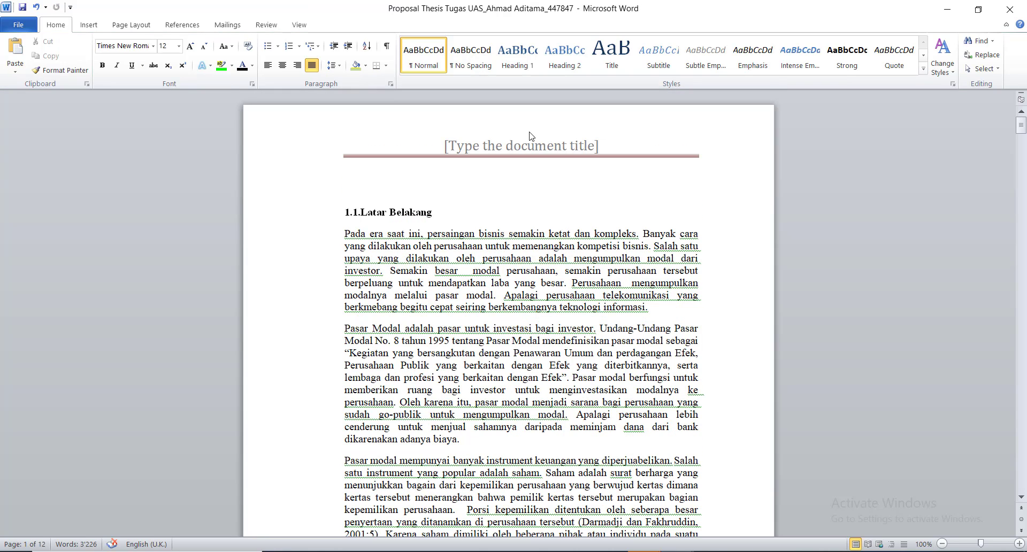
Add the built-in Alphabet footer to the document and return to the body text.
{"action": "left_click", "coordinate": [94, 24]}
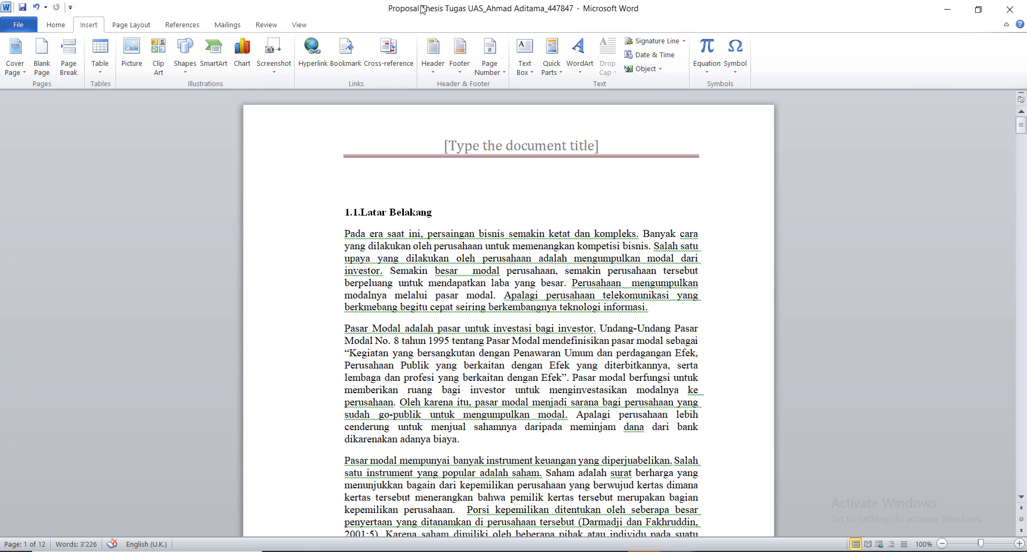
{"action": "left_click", "coordinate": [460, 70]}
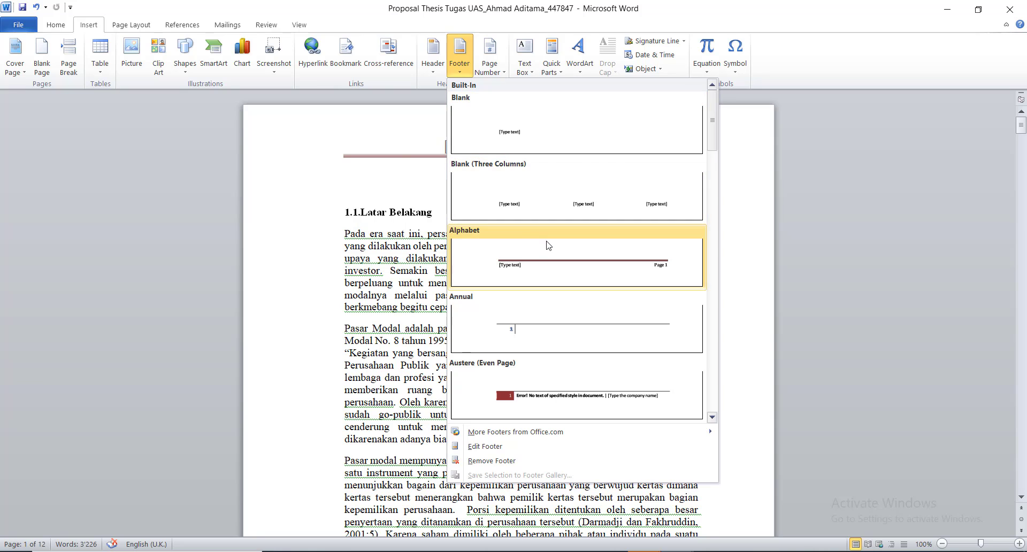
{"action": "left_click", "coordinate": [536, 237]}
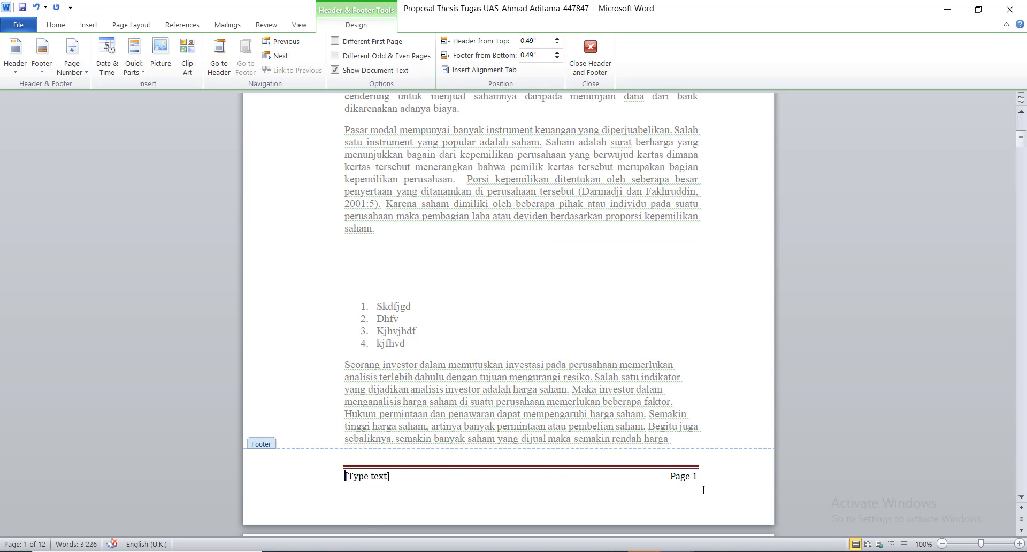
{"action": "double_click", "coordinate": [477, 289]}
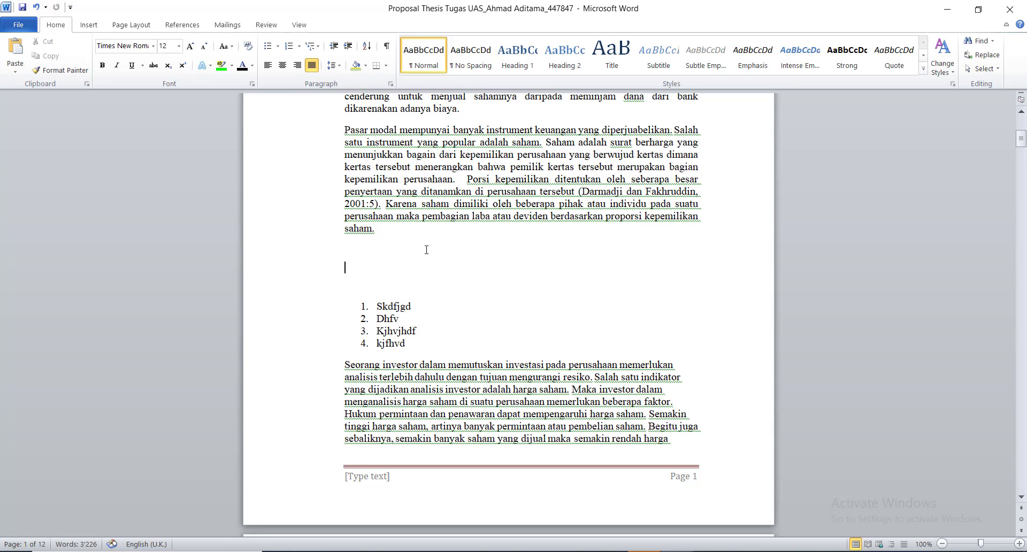
Format the page numbers in the 1, 2, 3, ... number format and start the numbering at 6.
{"action": "left_click", "coordinate": [183, 27]}
{"action": "scroll", "coordinate": [131, 24], "scroll_direction": "up", "scroll_amount": 2}
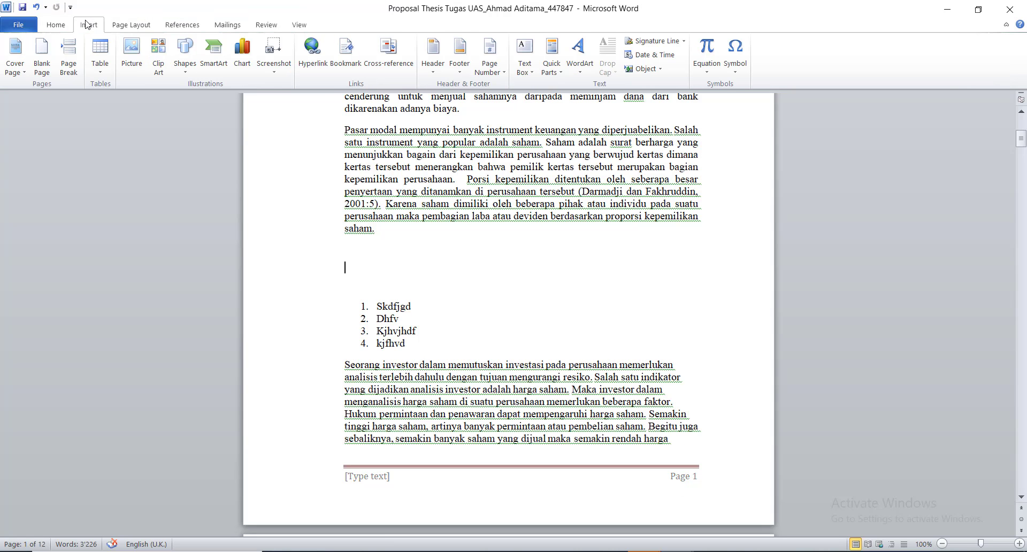
{"action": "left_click", "coordinate": [502, 70]}
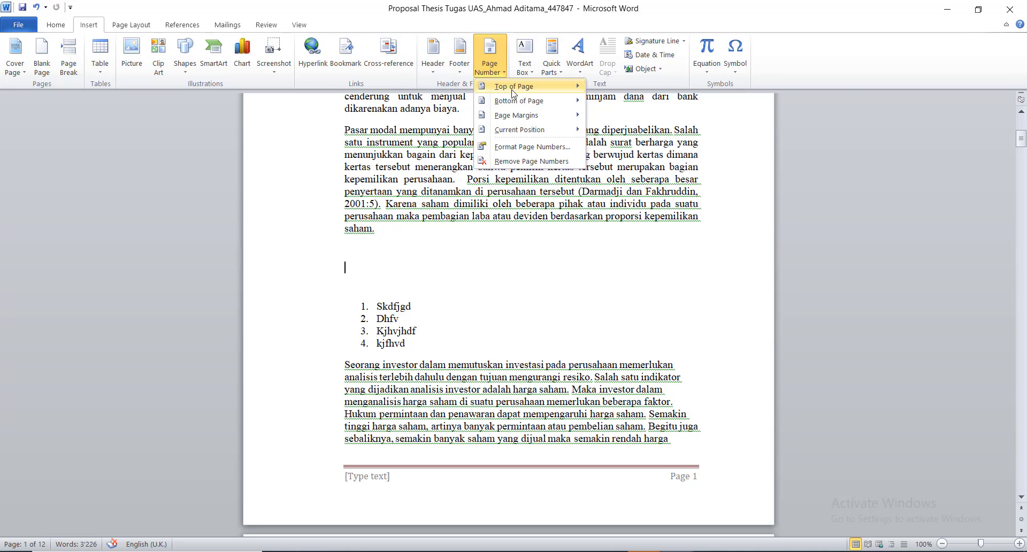
{"action": "mouse_move", "coordinate": [529, 100]}
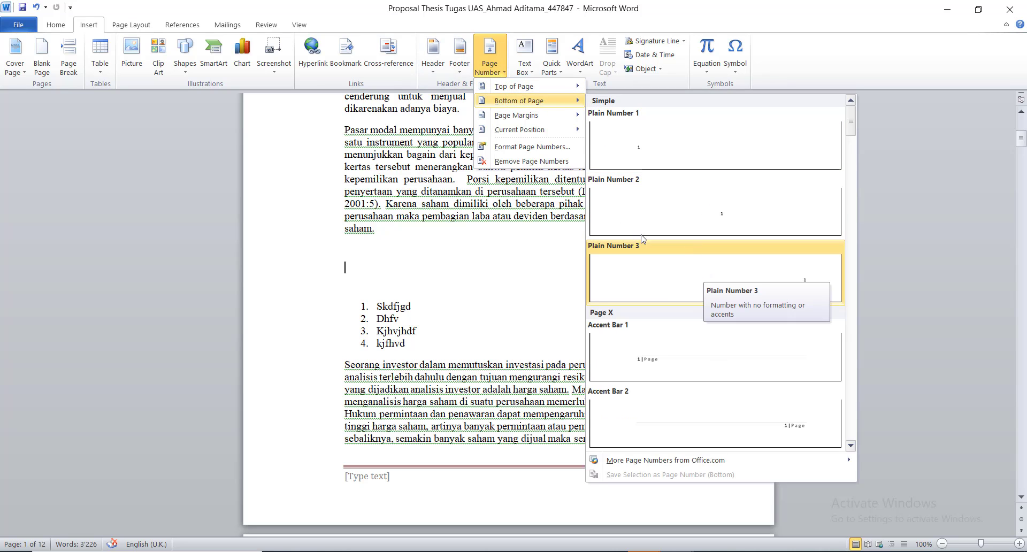
{"action": "left_click", "coordinate": [532, 148]}
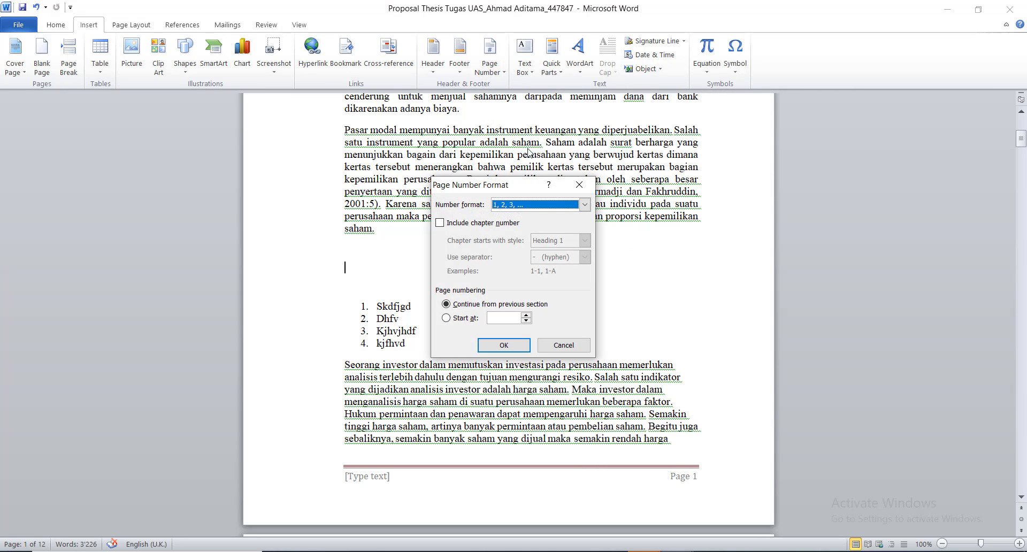
{"action": "left_click", "coordinate": [494, 319]}
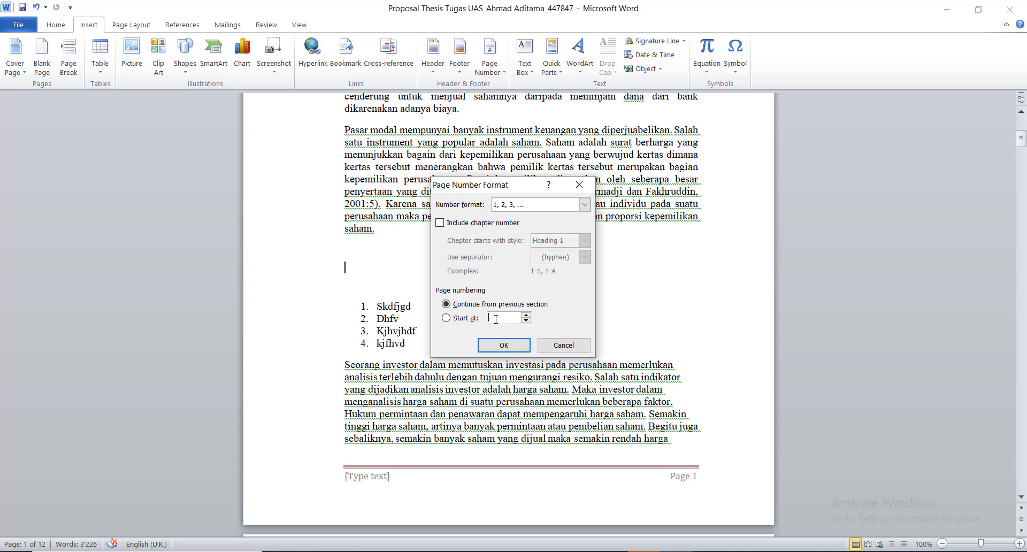
{"action": "type", "text": "6"}
{"action": "left_click", "coordinate": [585, 205]}
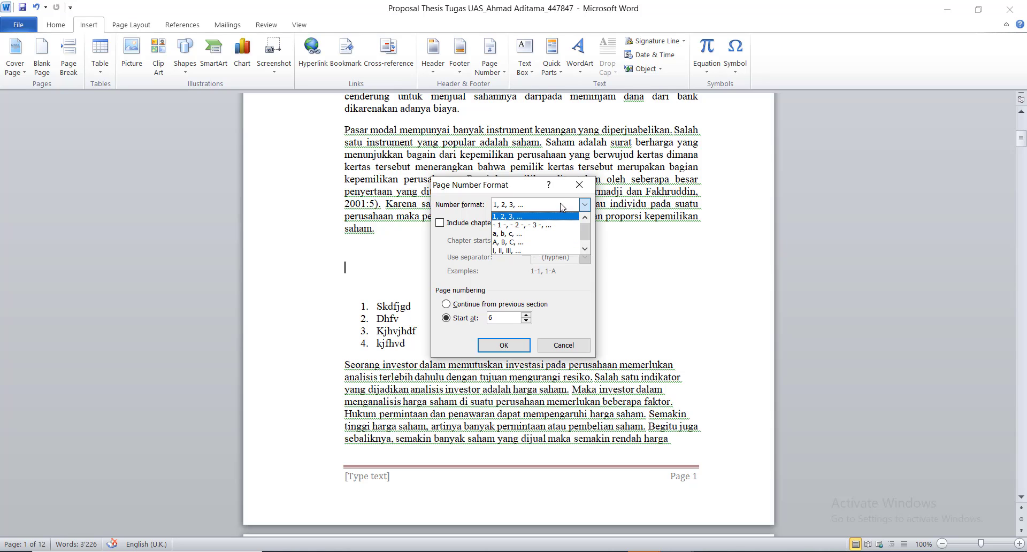
{"action": "left_click", "coordinate": [566, 217]}
{"action": "left_click", "coordinate": [491, 346]}
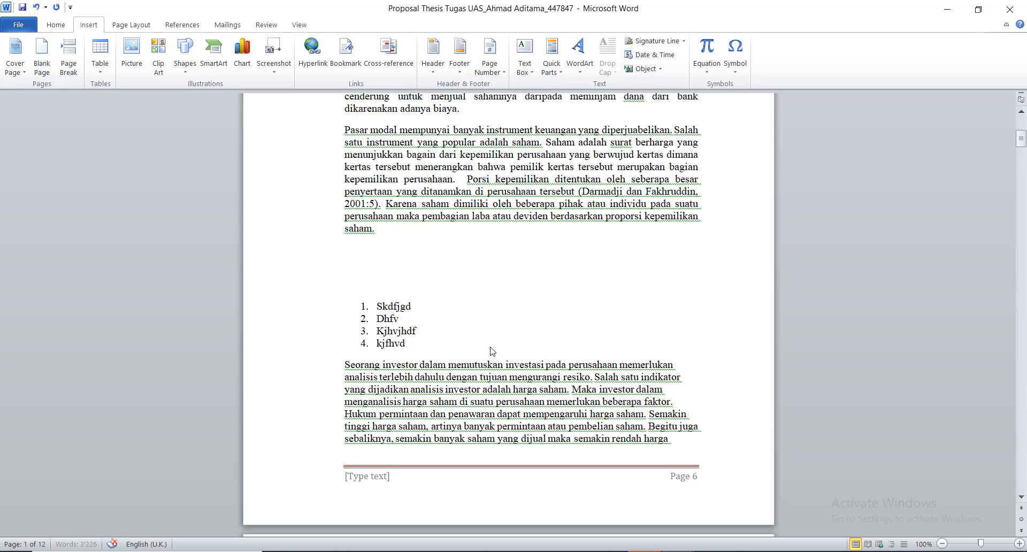
{"action": "scroll", "coordinate": [509, 336], "scroll_direction": "up", "scroll_amount": 8}
{"action": "scroll", "coordinate": [509, 336], "scroll_direction": "down", "scroll_amount": 9}
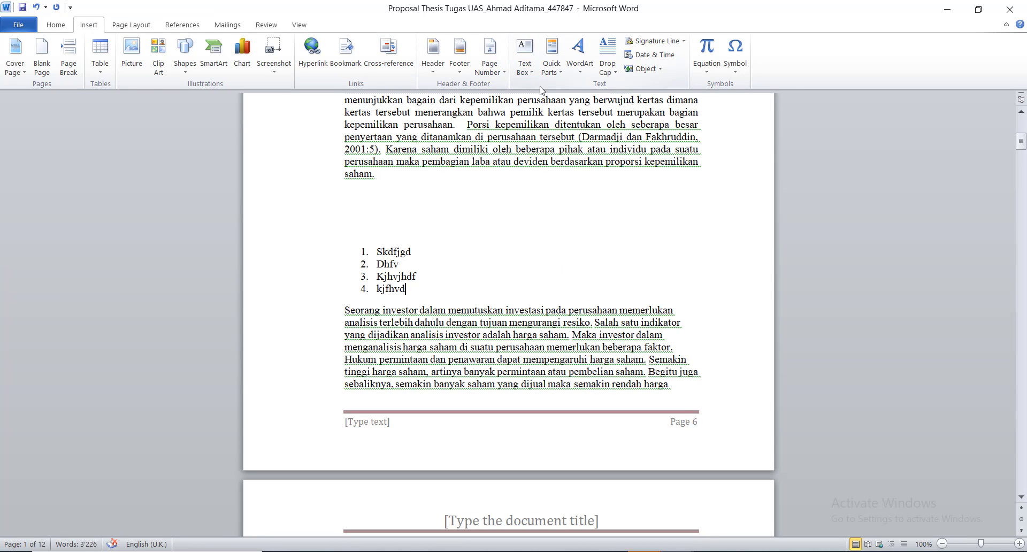
{"action": "left_click", "coordinate": [588, 75]}
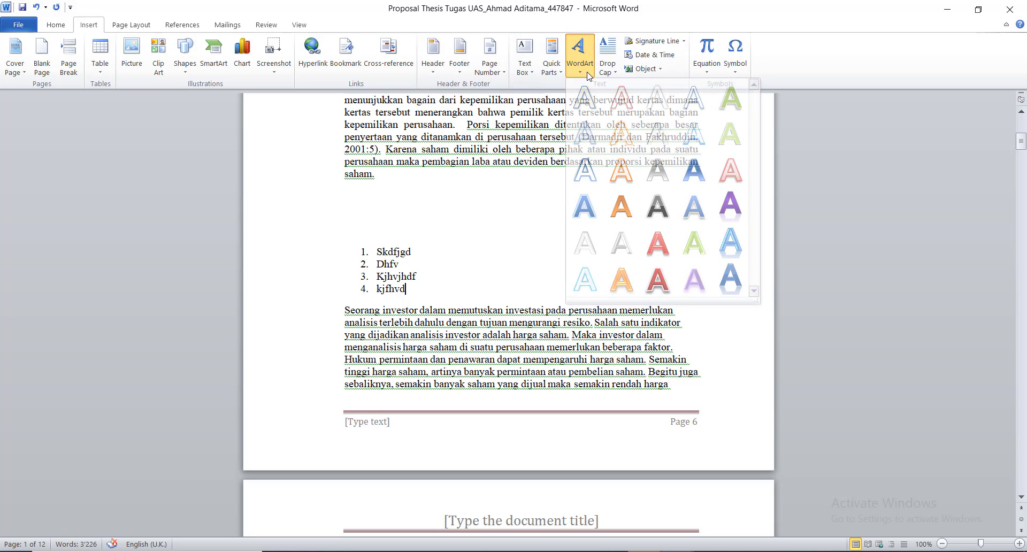
{"action": "left_click", "coordinate": [588, 75]}
Apply a Dropped drop cap to the paragraph beginning "Pasar modal mempunyai banyak instrument keuangan".
{"action": "scroll", "coordinate": [481, 240], "scroll_direction": "up", "scroll_amount": 4}
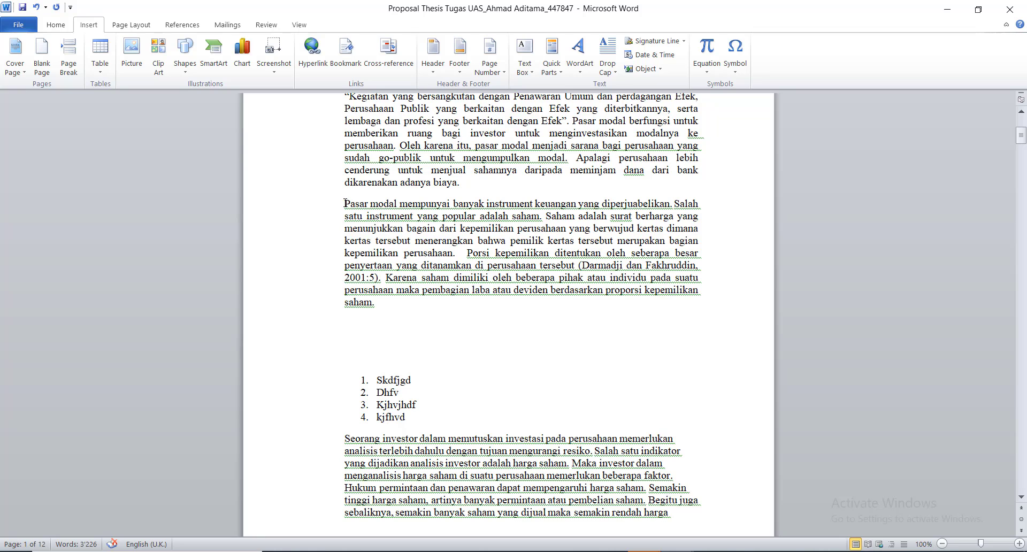
{"action": "left_click_drag", "start_coordinate": [343, 204], "coordinate": [586, 277]}
{"action": "left_click", "coordinate": [607, 56]}
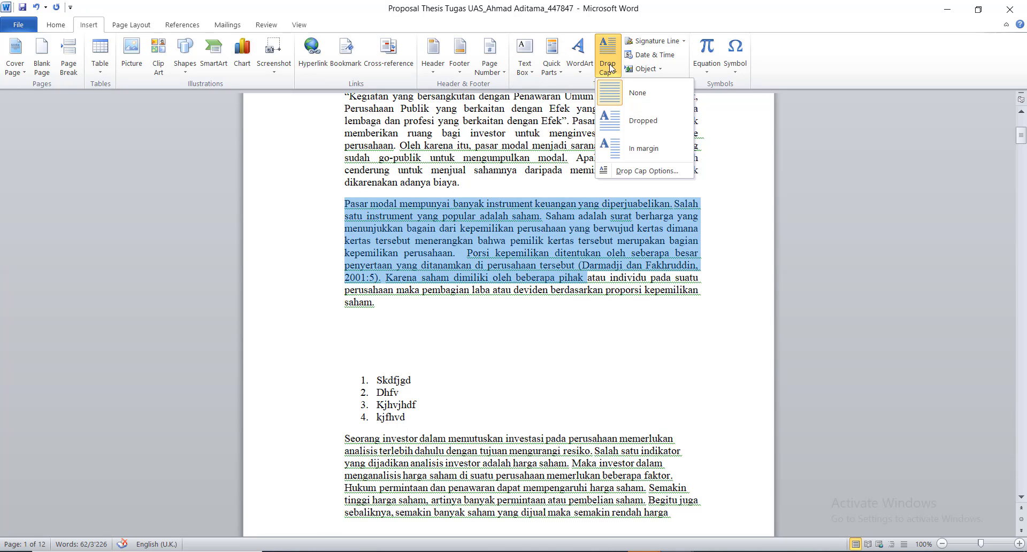
{"action": "left_click", "coordinate": [622, 131]}
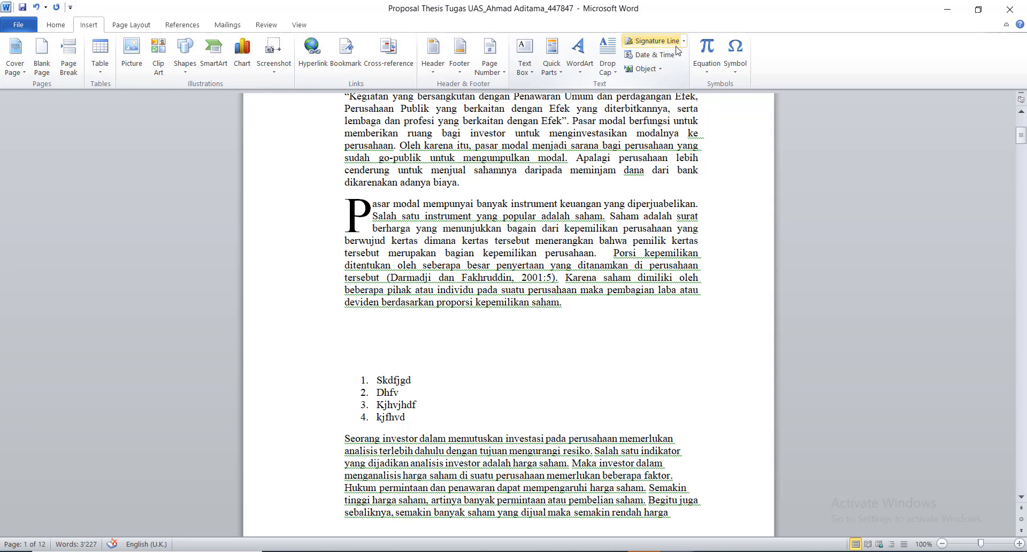
Try to insert a new blank equation inside the drop-cap paragraph and undo the insertion.
{"action": "left_click", "coordinate": [707, 72]}
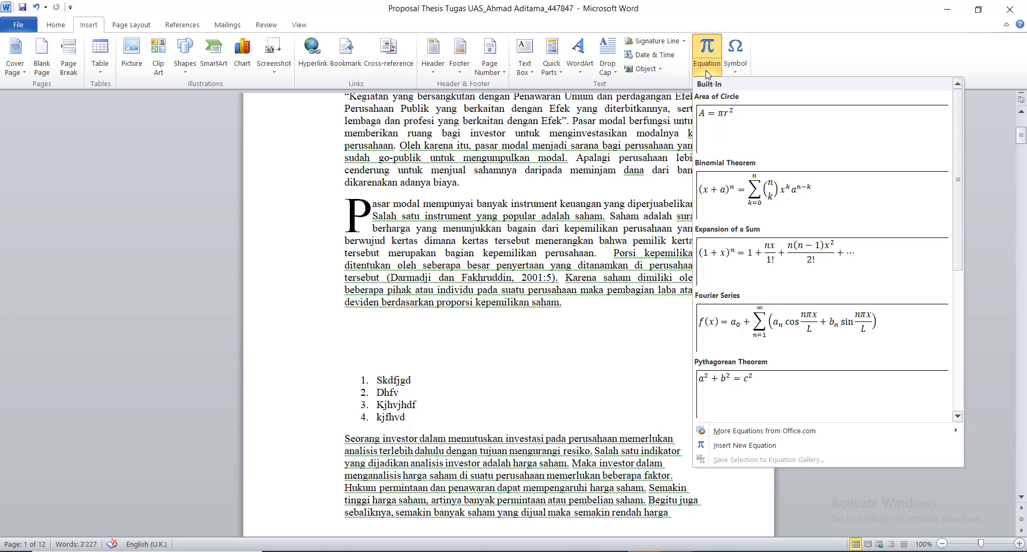
{"action": "left_click", "coordinate": [735, 72]}
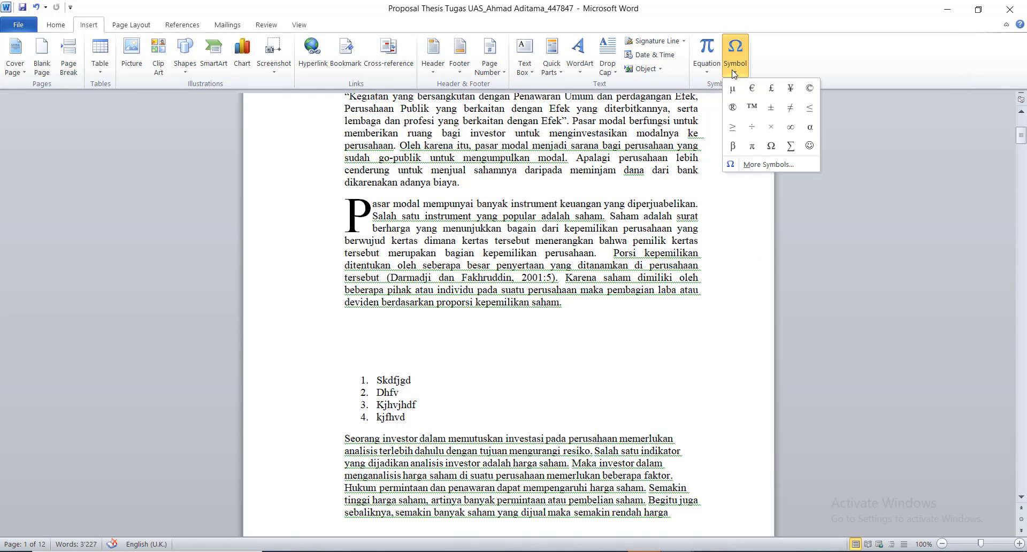
{"action": "left_click", "coordinate": [707, 72]}
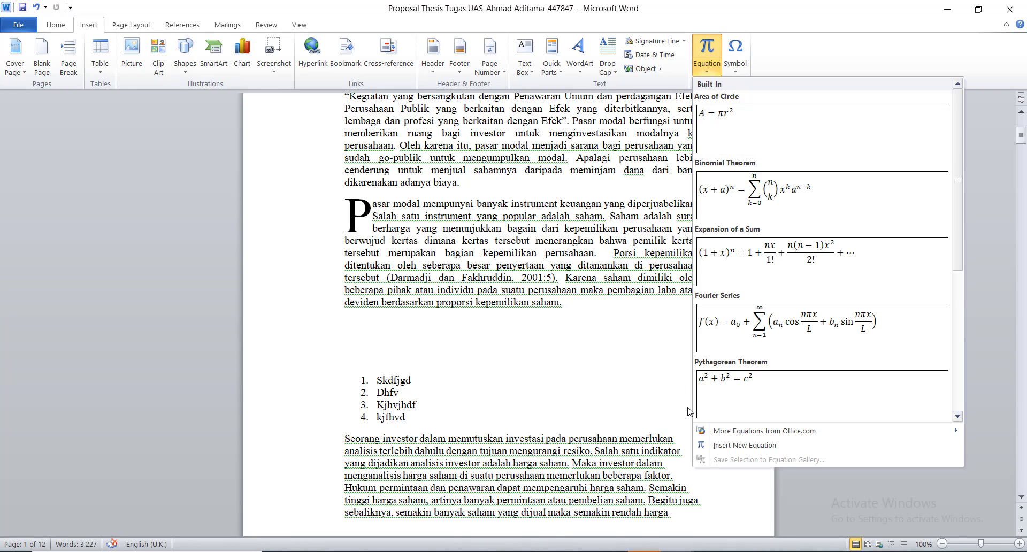
{"action": "left_click", "coordinate": [733, 445]}
{"action": "left_click", "coordinate": [625, 278]}
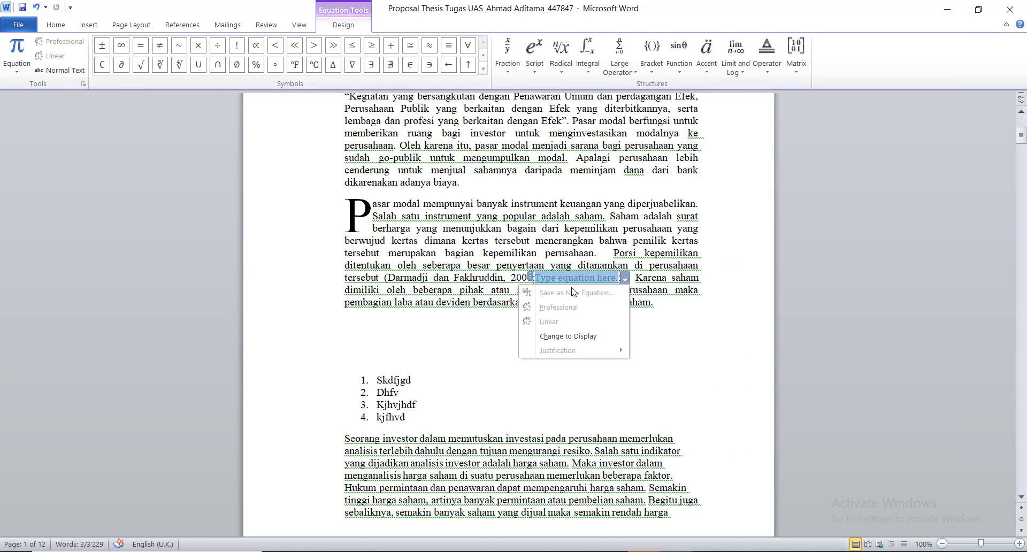
{"action": "left_click", "coordinate": [625, 279]}
{"action": "left_click", "coordinate": [631, 316]}
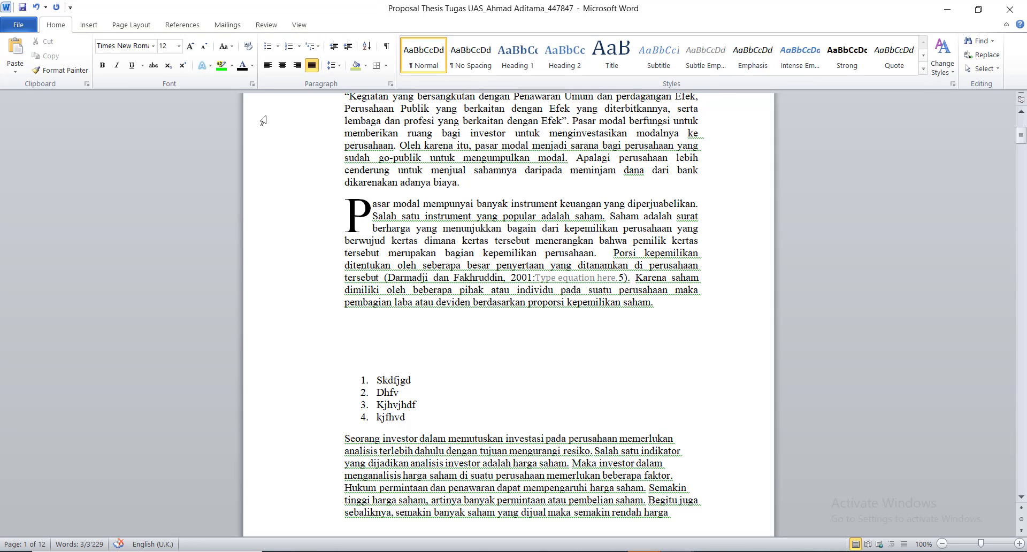
{"action": "left_click", "coordinate": [36, 7]}
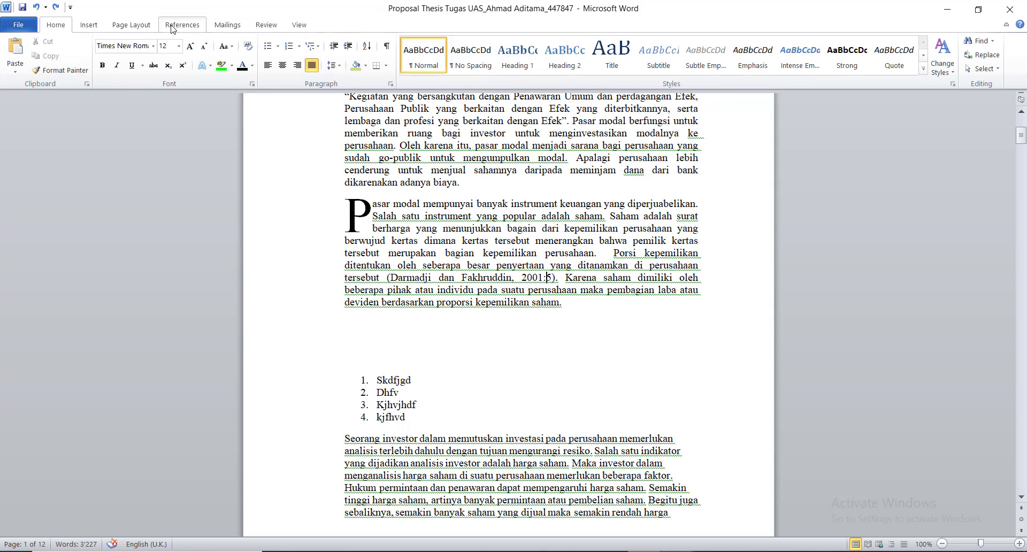
Insert a new equation on the empty line above the numbered list and give it an empty stacked fraction.
{"action": "left_click", "coordinate": [89, 25]}
{"action": "left_click", "coordinate": [717, 74]}
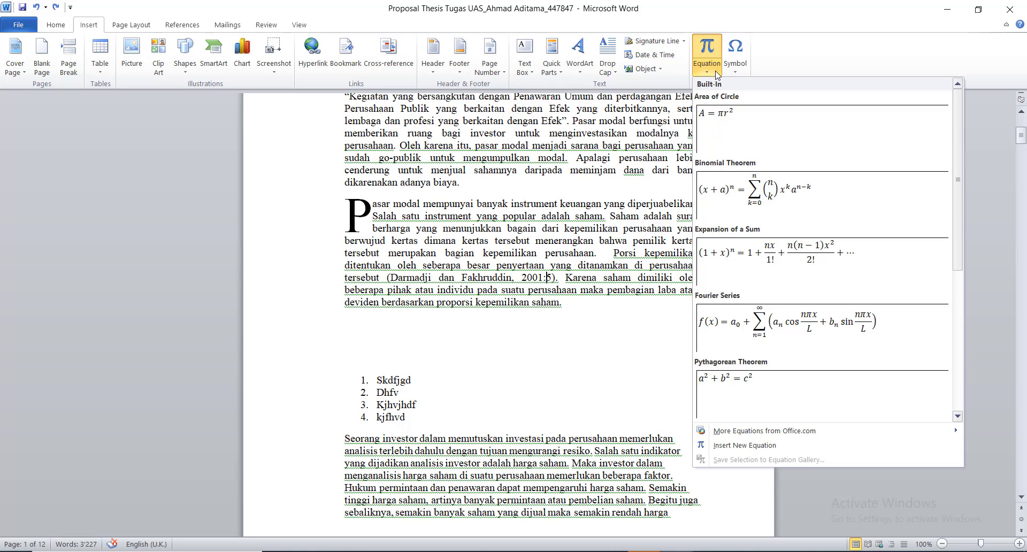
{"action": "left_click", "coordinate": [570, 351]}
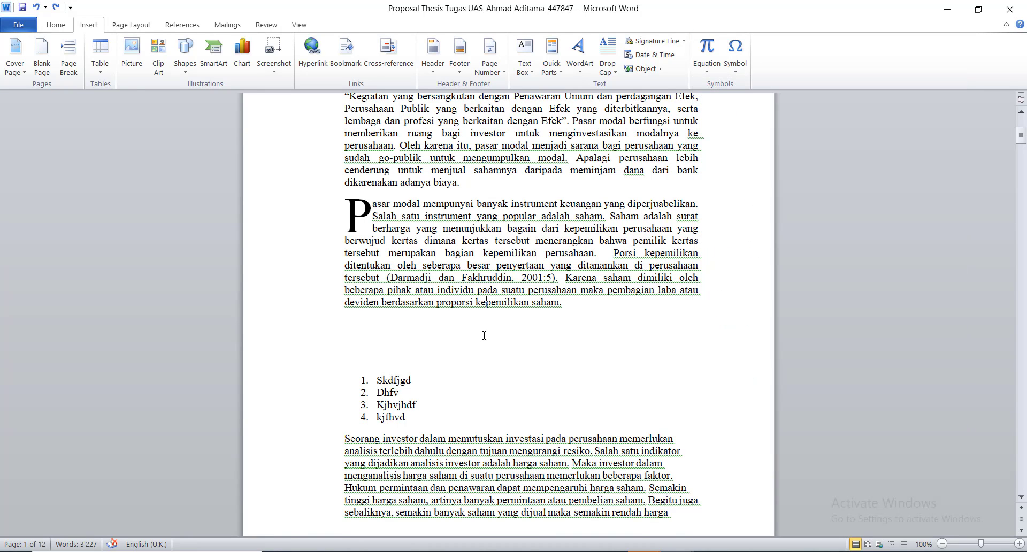
{"action": "left_click_drag", "start_coordinate": [484, 335], "coordinate": [355, 346]}
{"action": "left_click", "coordinate": [357, 331]}
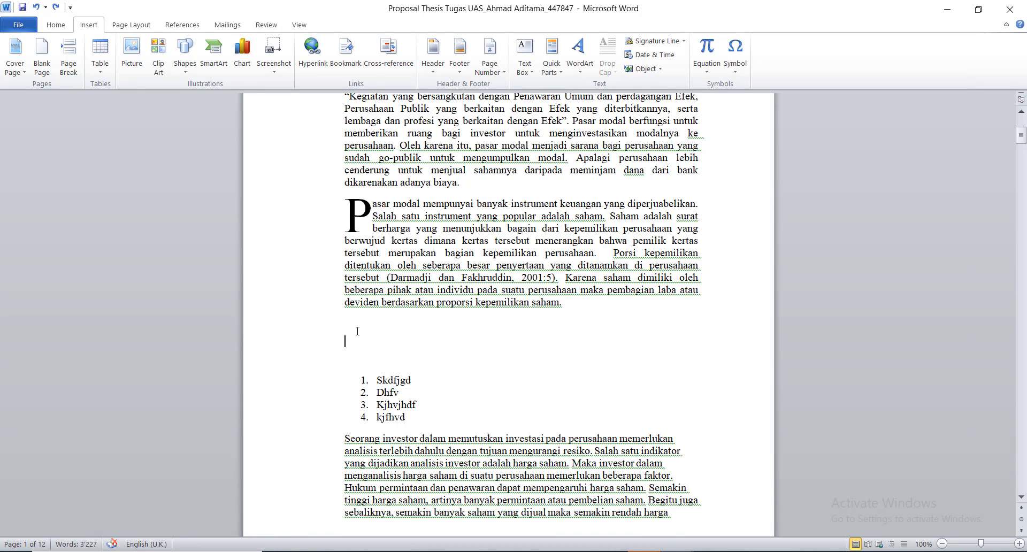
{"action": "left_click", "coordinate": [707, 69]}
{"action": "left_click", "coordinate": [716, 445]}
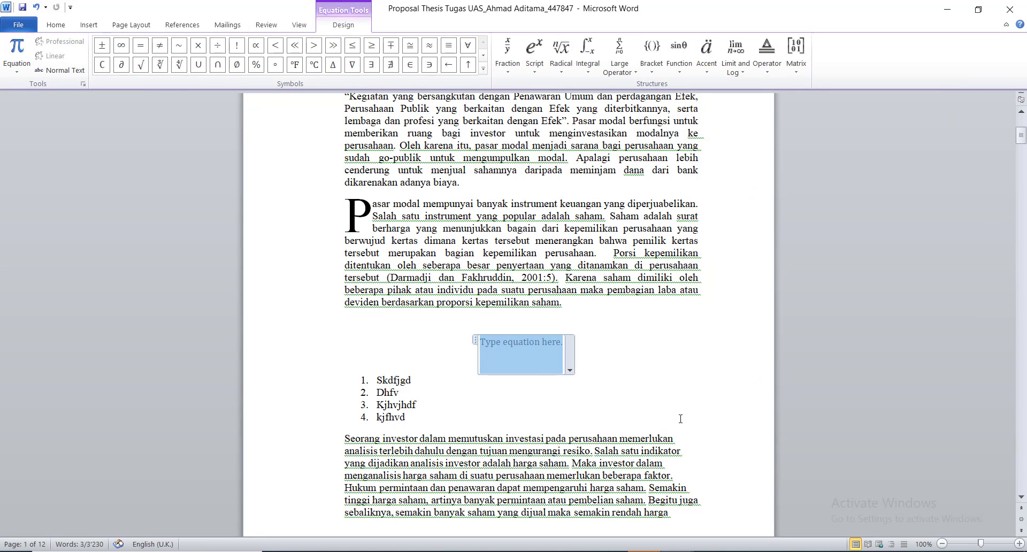
{"action": "left_click", "coordinate": [515, 68]}
{"action": "left_click", "coordinate": [521, 120]}
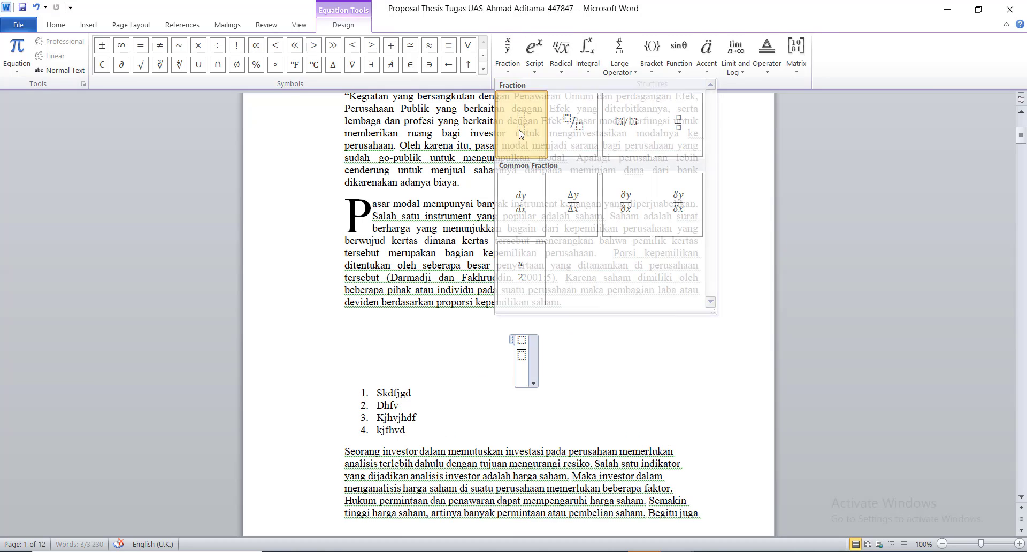
Try adding a skewed fraction and a second stacked fraction to the equation, and delete both again.
{"action": "left_click", "coordinate": [509, 80]}
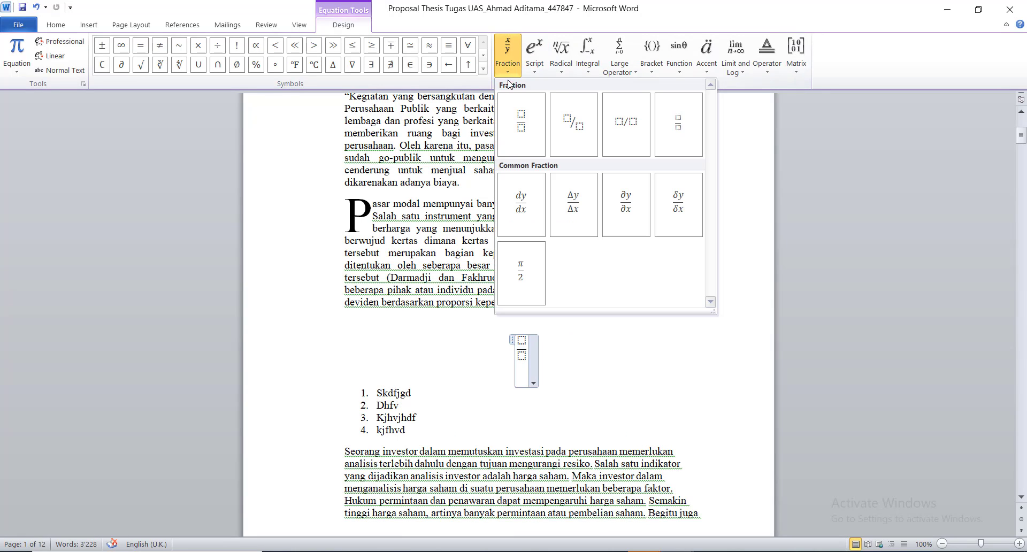
{"action": "left_click", "coordinate": [583, 149]}
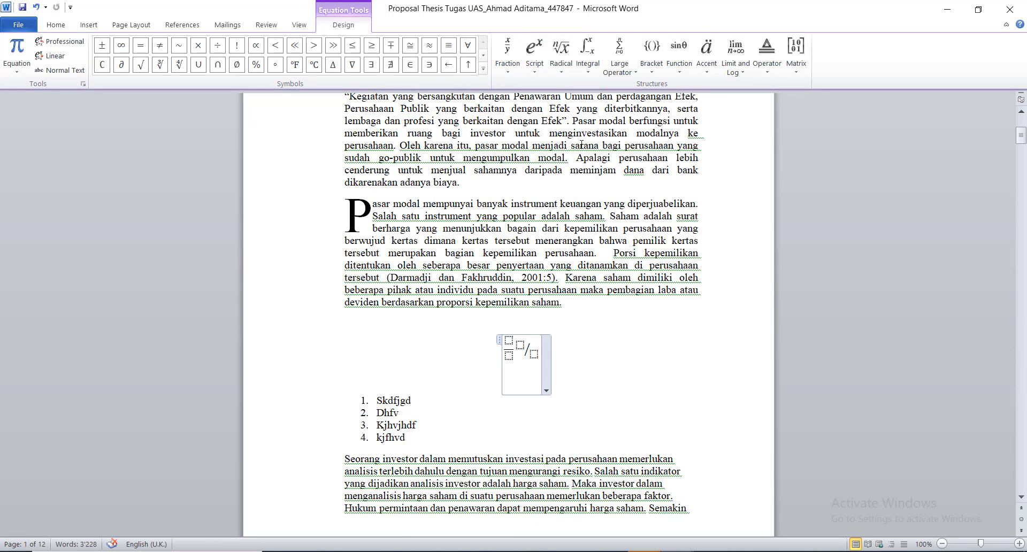
{"action": "left_click", "coordinate": [508, 54]}
{"action": "left_click", "coordinate": [532, 126]}
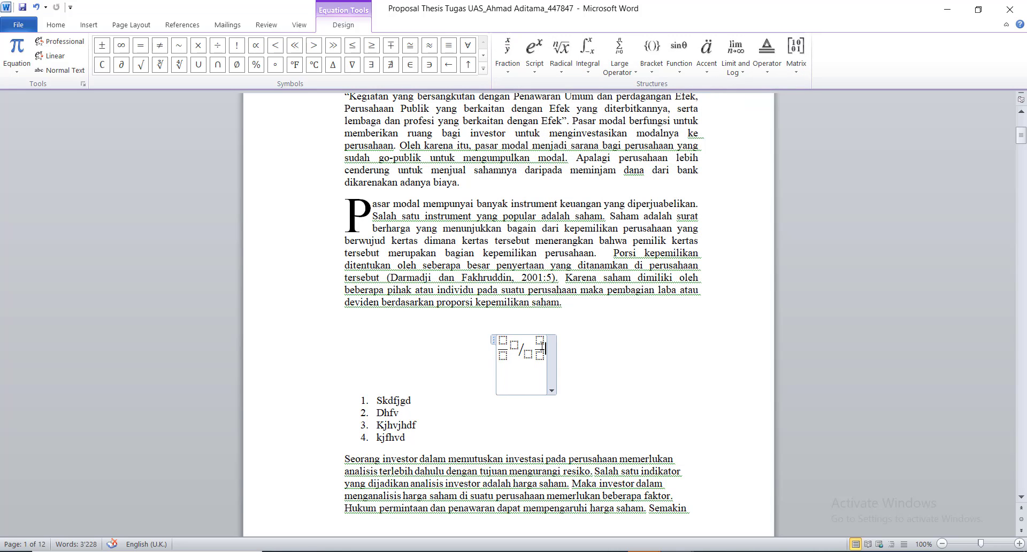
{"action": "key", "text": "BackSpace"}
{"action": "key", "text": "BackSpace"}
{"action": "key", "text": "BackSpace"}
{"action": "key", "text": "BackSpace"}
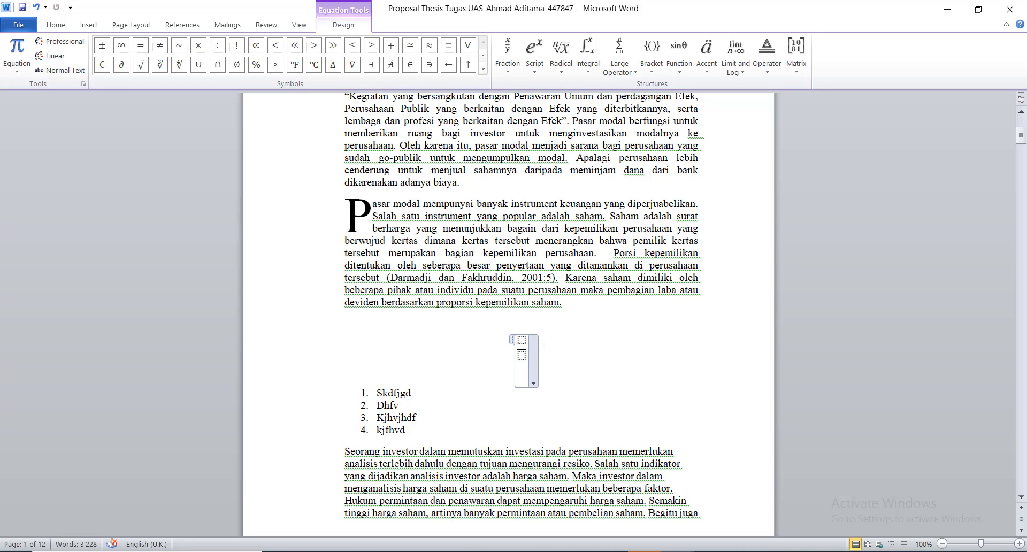
Nest an empty stacked fraction in the numerator of the equation's fraction.
{"action": "left_click", "coordinate": [508, 77]}
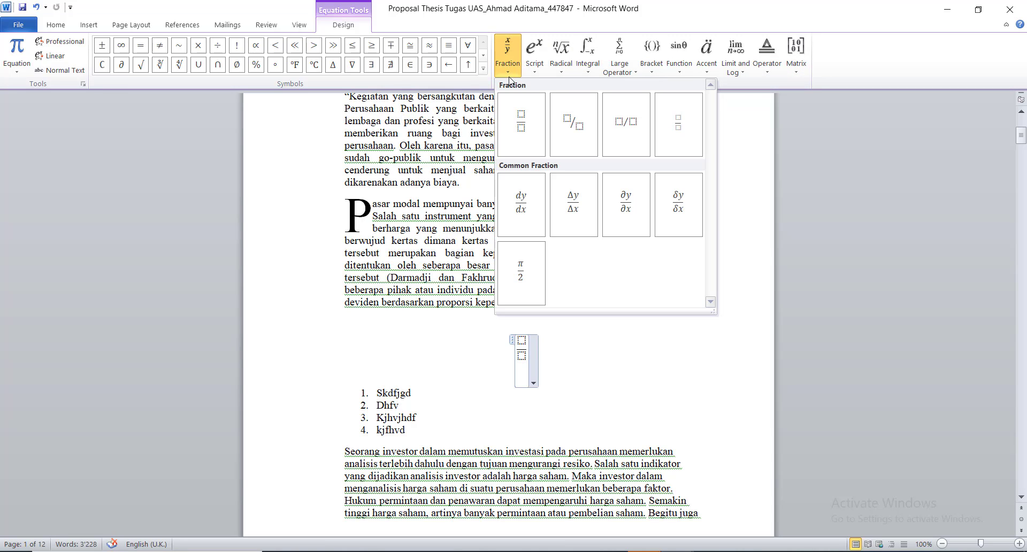
{"action": "left_click", "coordinate": [530, 351]}
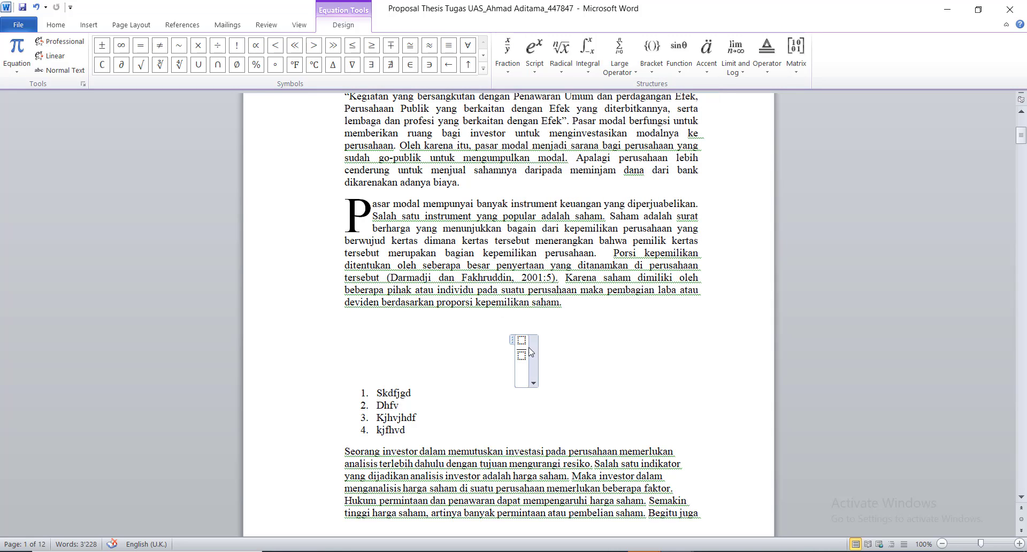
{"action": "left_click", "coordinate": [521, 341]}
{"action": "left_click", "coordinate": [523, 357]}
{"action": "left_click", "coordinate": [521, 340]}
{"action": "left_click", "coordinate": [508, 75]}
{"action": "left_click", "coordinate": [515, 120]}
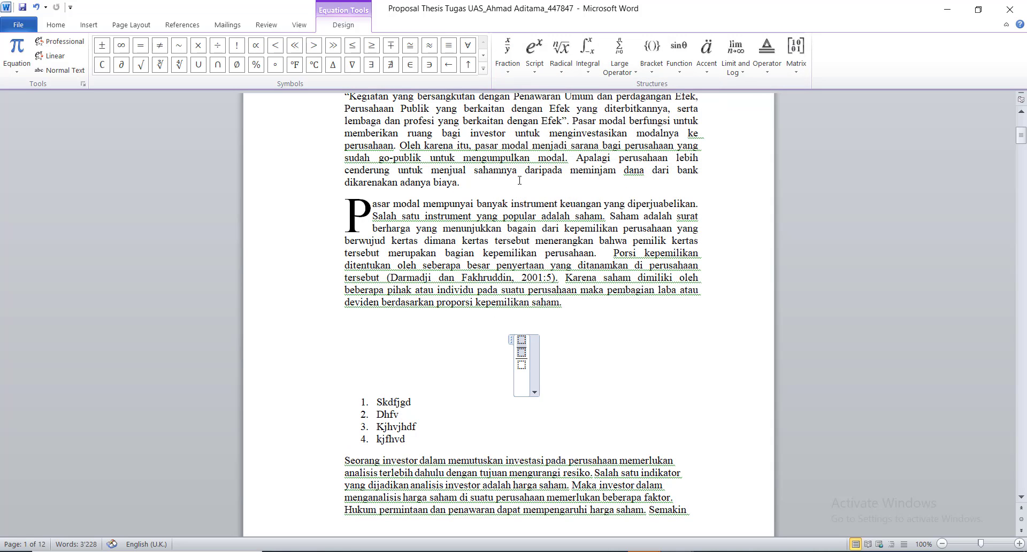
Nest an empty stacked fraction in the denominator of the equation's main fraction.
{"action": "left_click", "coordinate": [522, 365]}
{"action": "left_click", "coordinate": [507, 56]}
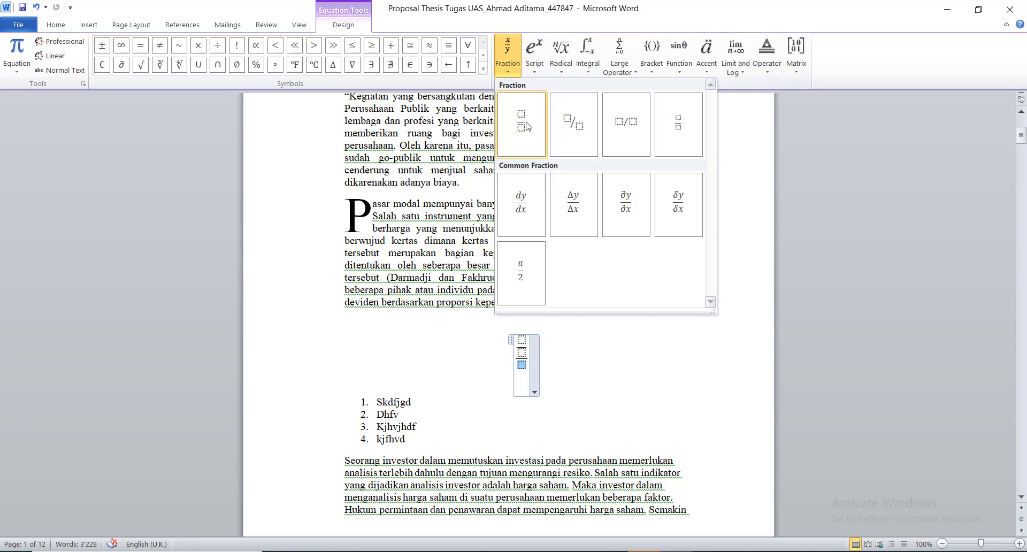
{"action": "left_click", "coordinate": [521, 124]}
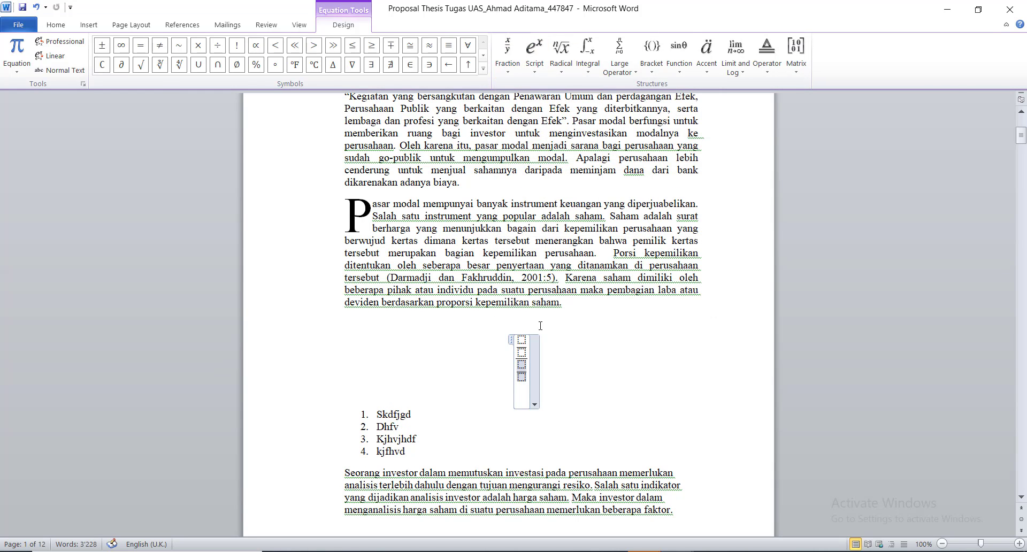
Insert an empty superscript structure in the topmost placeholder of the nested fraction.
{"action": "left_click", "coordinate": [525, 363]}
{"action": "left_click", "coordinate": [521, 351]}
{"action": "left_click", "coordinate": [520, 377]}
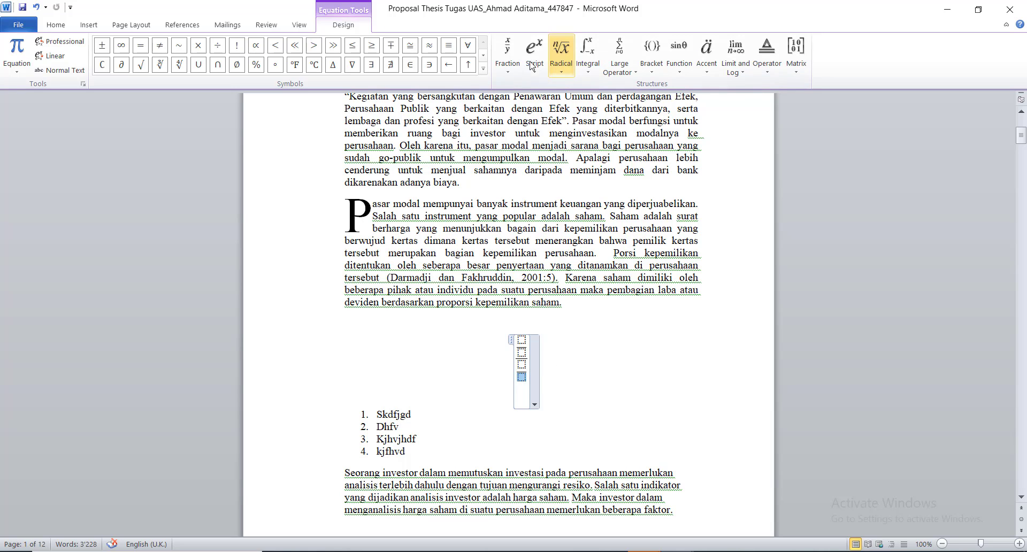
{"action": "left_click", "coordinate": [521, 339]}
{"action": "left_click", "coordinate": [534, 53]}
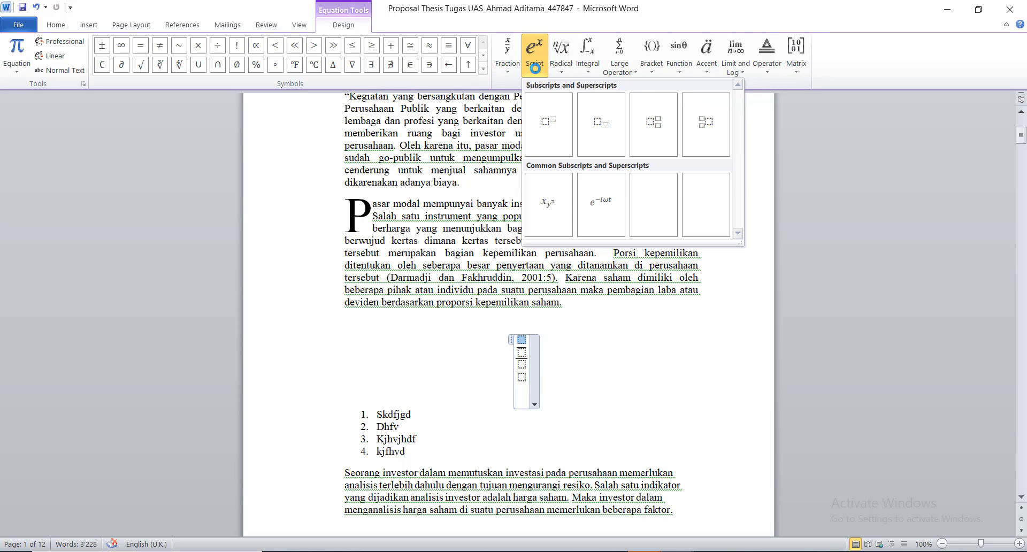
{"action": "left_click", "coordinate": [553, 123]}
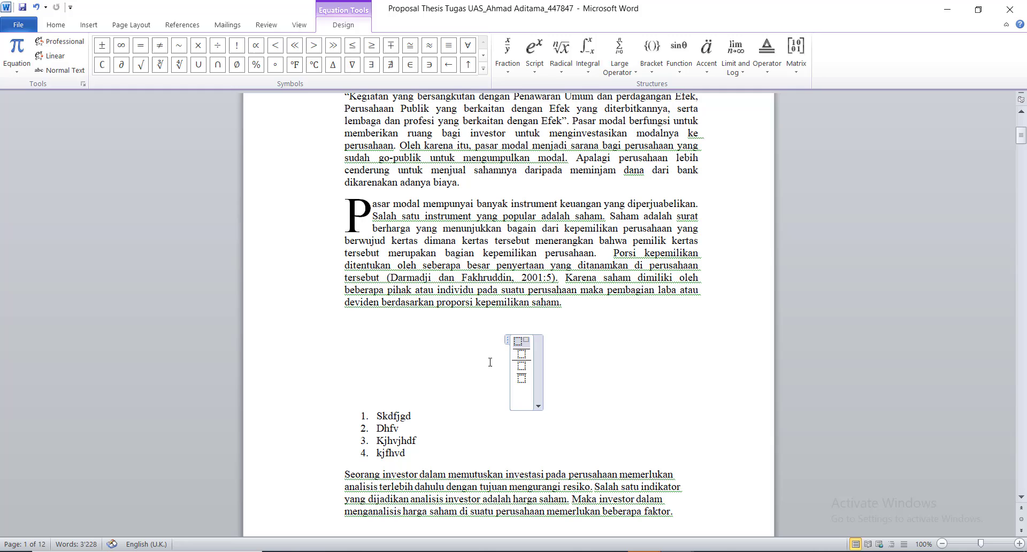
Fill the nested fraction's placeholders with 2 to the power 9 over 8 in the numerator and 4 over 5 in the denominator.
{"action": "left_click", "coordinate": [527, 339]}
{"action": "type", "text": "9"}
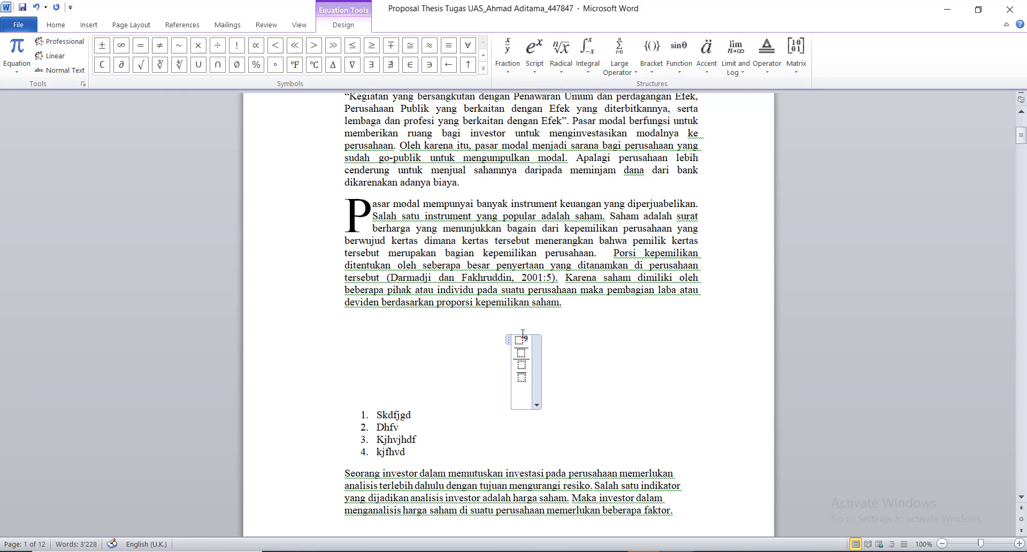
{"action": "left_click", "coordinate": [519, 340]}
{"action": "type", "text": "2"}
{"action": "left_click", "coordinate": [524, 354]}
{"action": "type", "text": "8"}
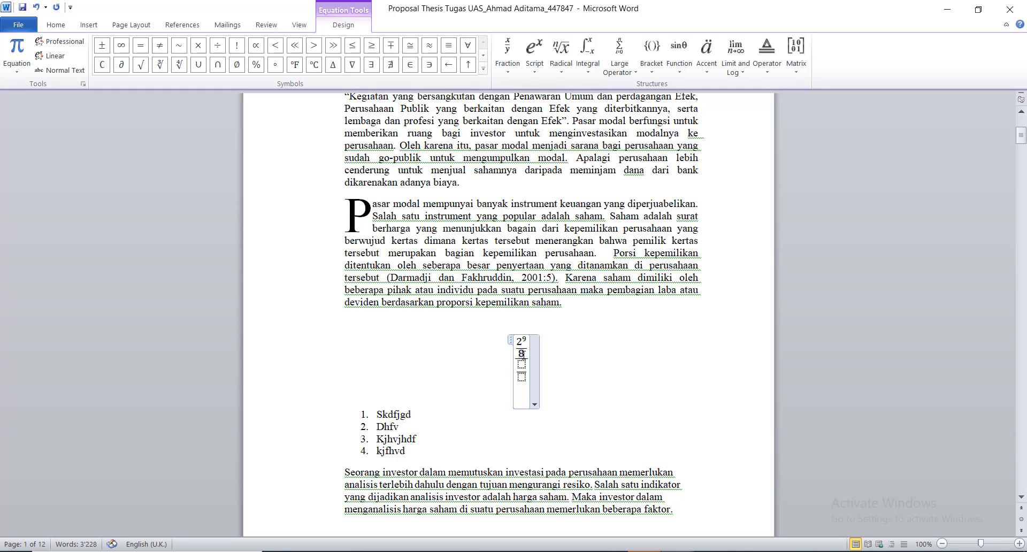
{"action": "left_click", "coordinate": [522, 365]}
{"action": "type", "text": "4/5"}
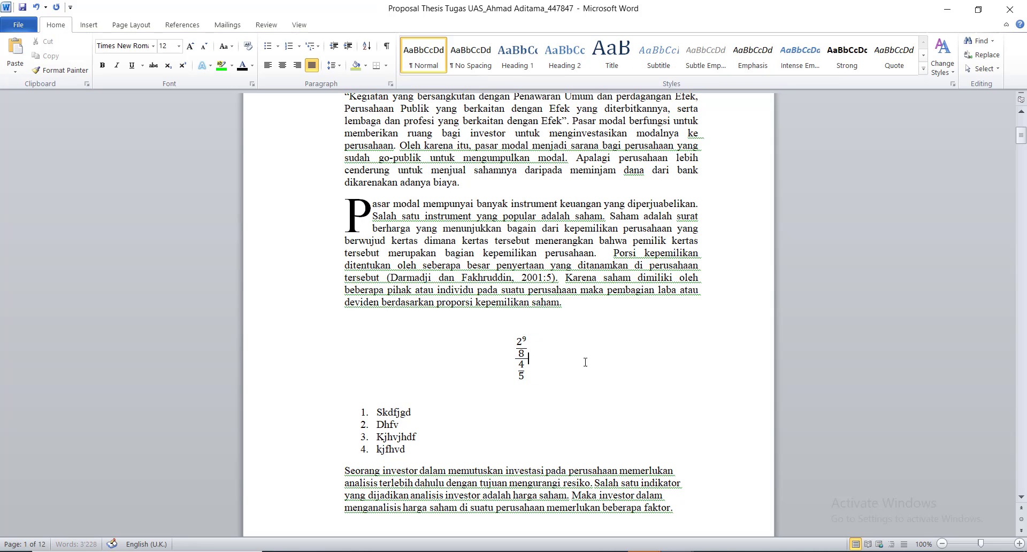
{"action": "left_click", "coordinate": [587, 361]}
Select the whole equation and wrap it in a simple integral without limits.
{"action": "left_click", "coordinate": [515, 351]}
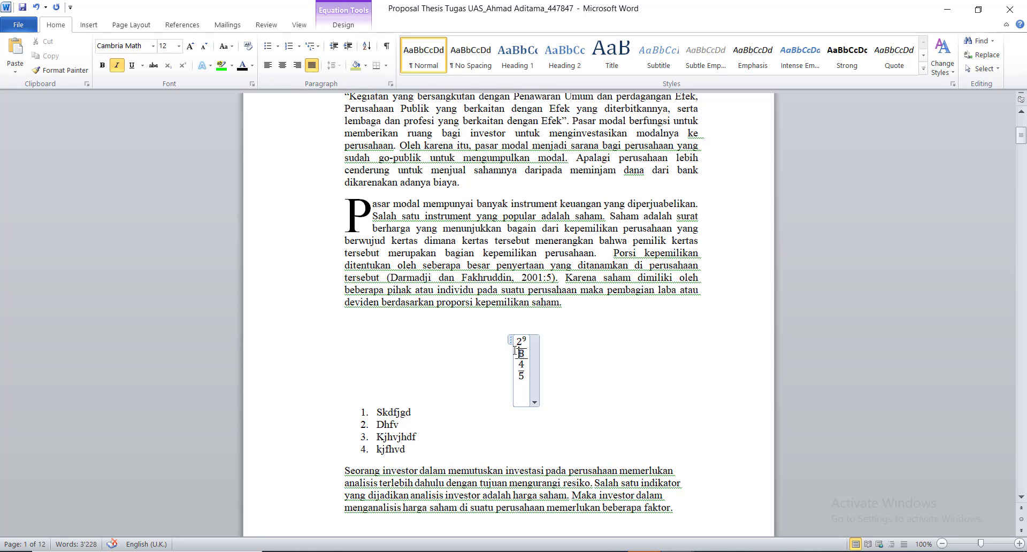
{"action": "left_click", "coordinate": [535, 357]}
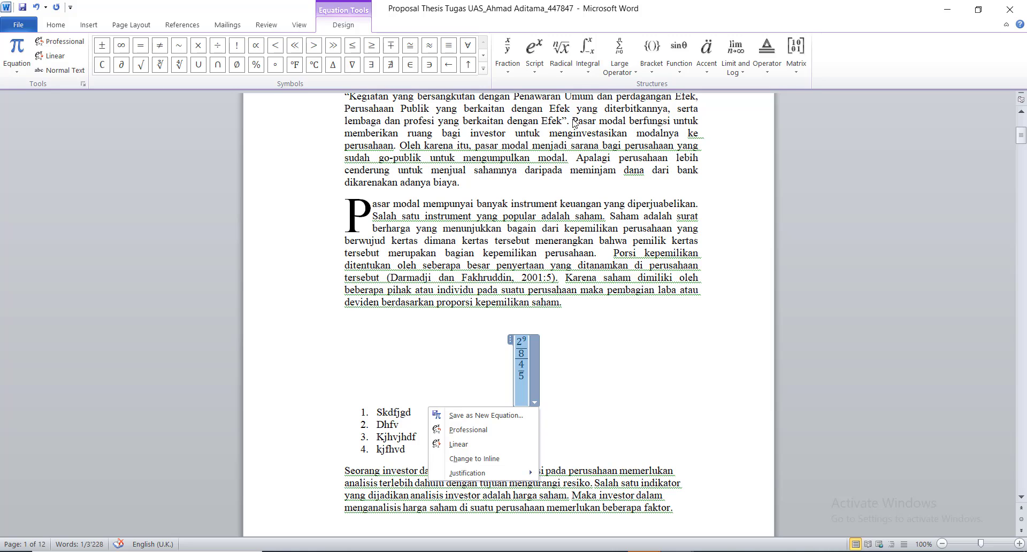
{"action": "left_click", "coordinate": [588, 70]}
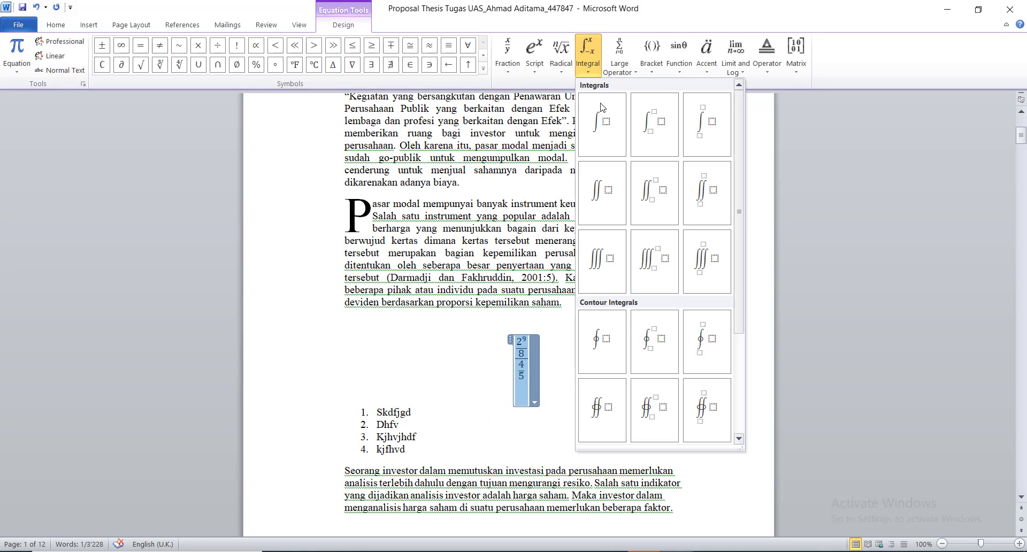
{"action": "left_click", "coordinate": [606, 138]}
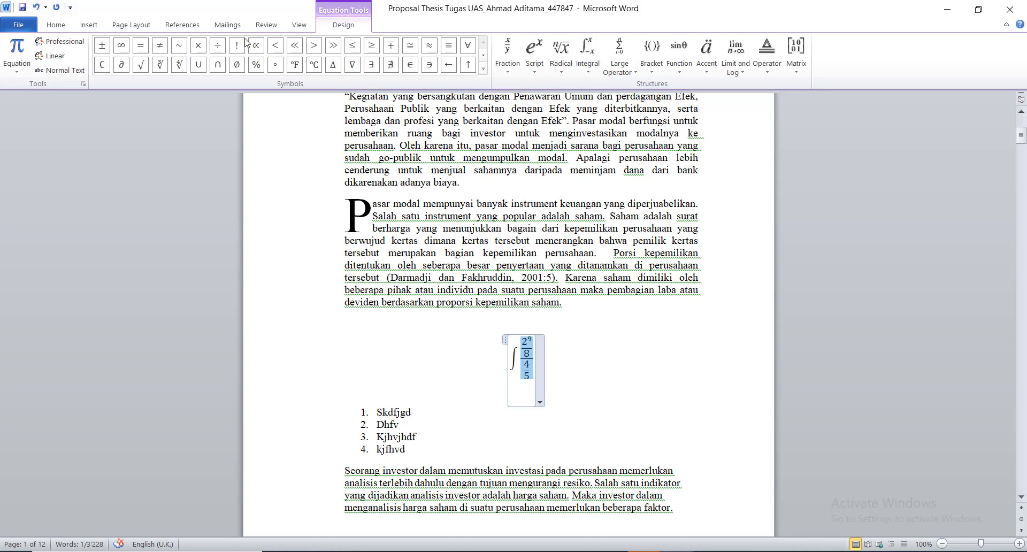
{"action": "left_click", "coordinate": [490, 419]}
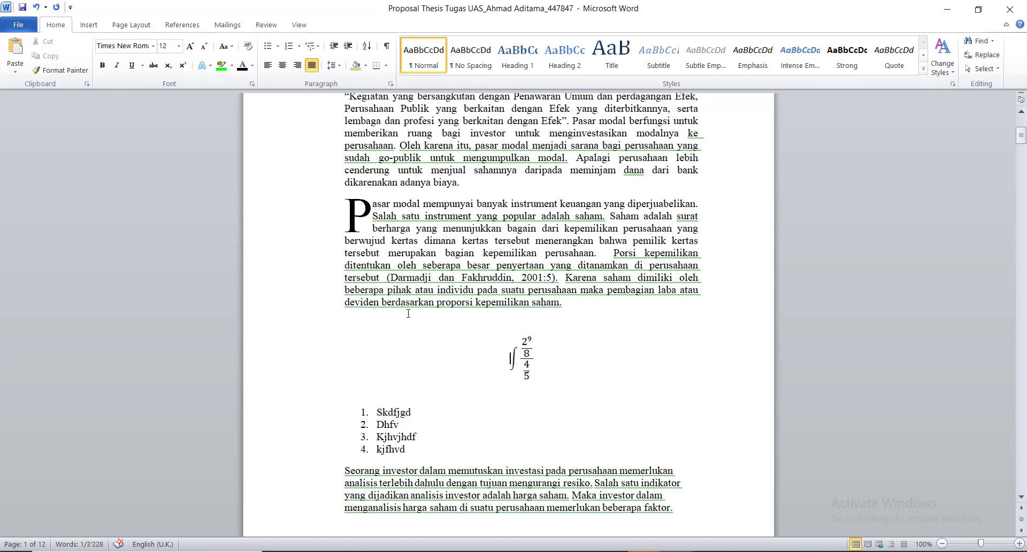
Insert the symbols β and × directly in front of the integral equation.
{"action": "left_click", "coordinate": [88, 24]}
{"action": "left_click", "coordinate": [735, 53]}
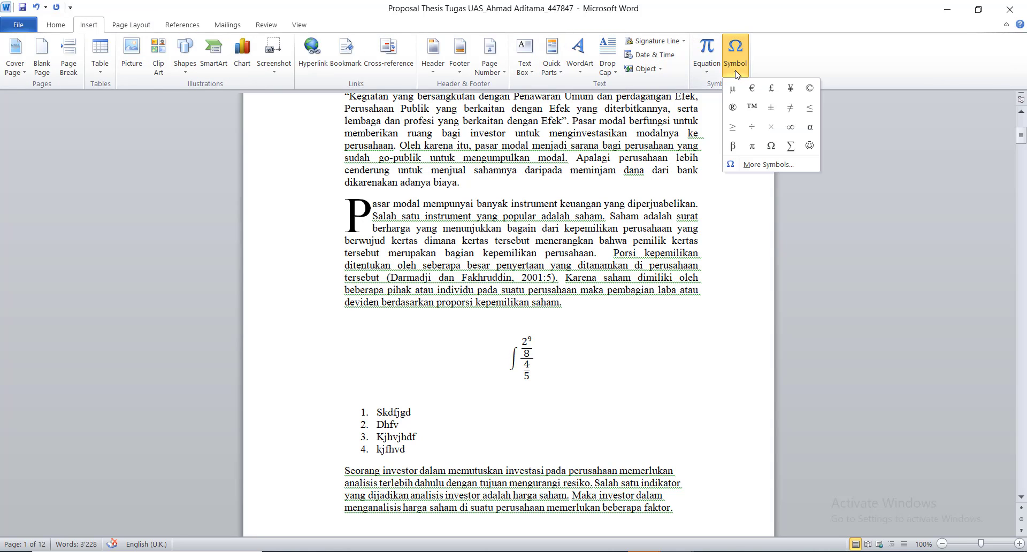
{"action": "left_click", "coordinate": [733, 146]}
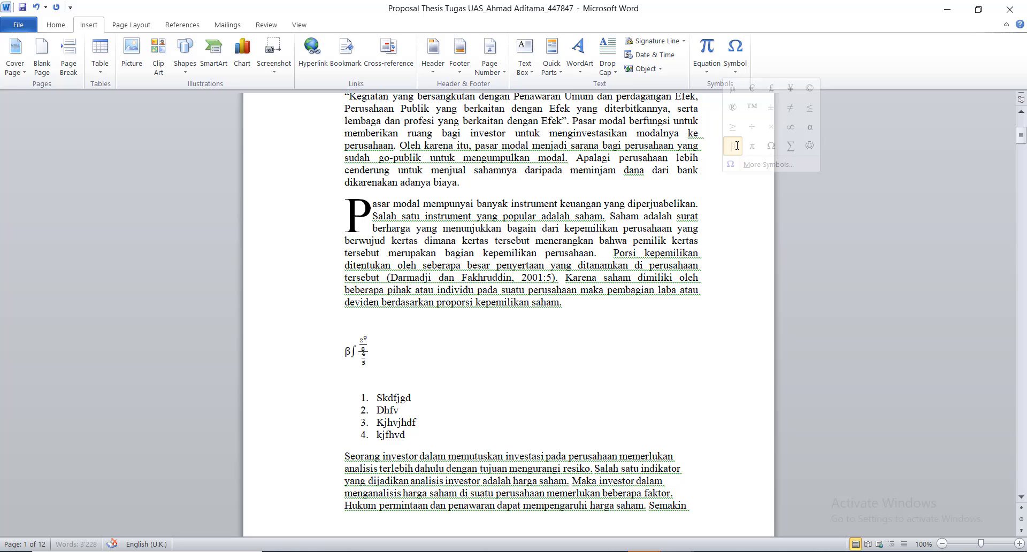
{"action": "left_click", "coordinate": [735, 53]}
{"action": "left_click", "coordinate": [788, 127]}
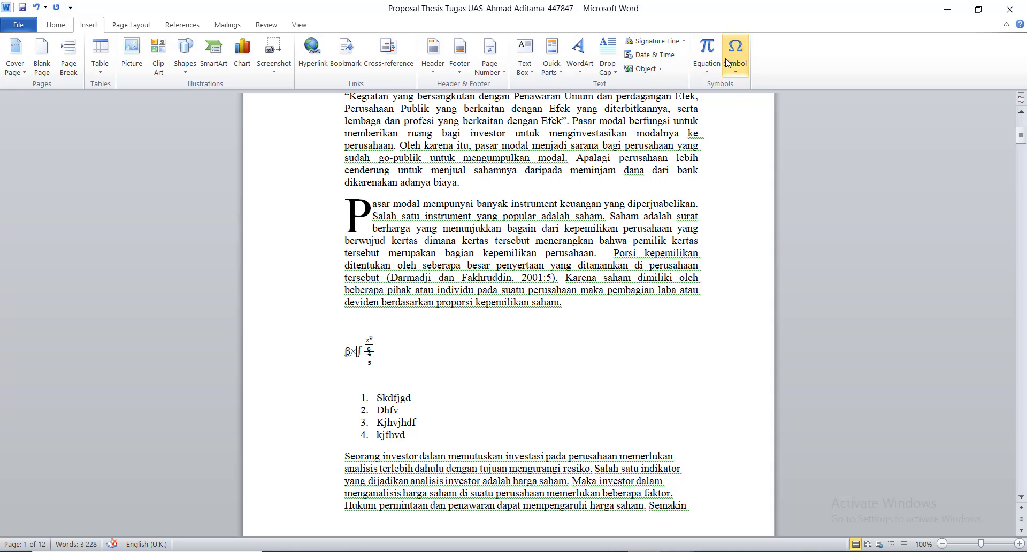
Try the Normal, Narrow and Moderate margin presets on the document one after another.
{"action": "left_click", "coordinate": [132, 26]}
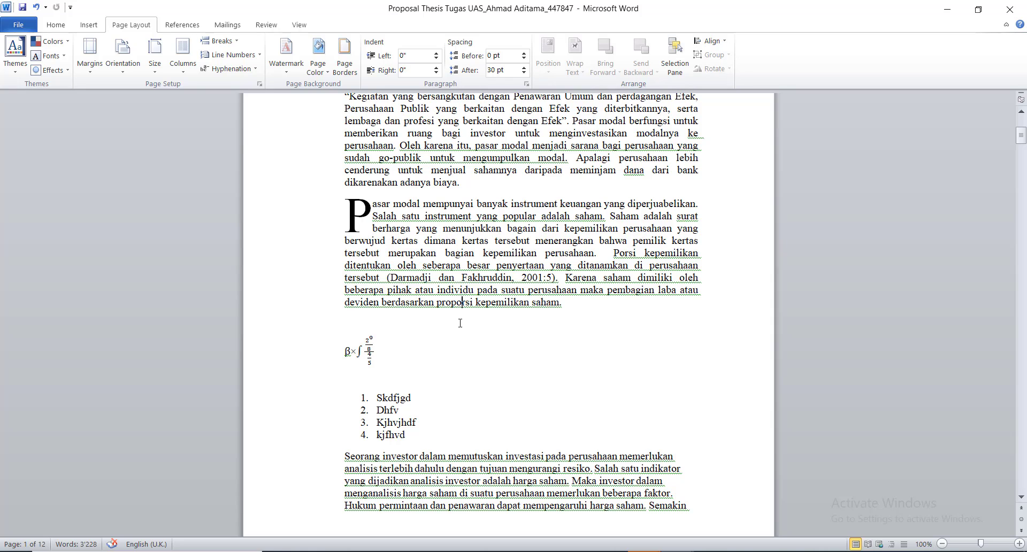
{"action": "left_click", "coordinate": [88, 70]}
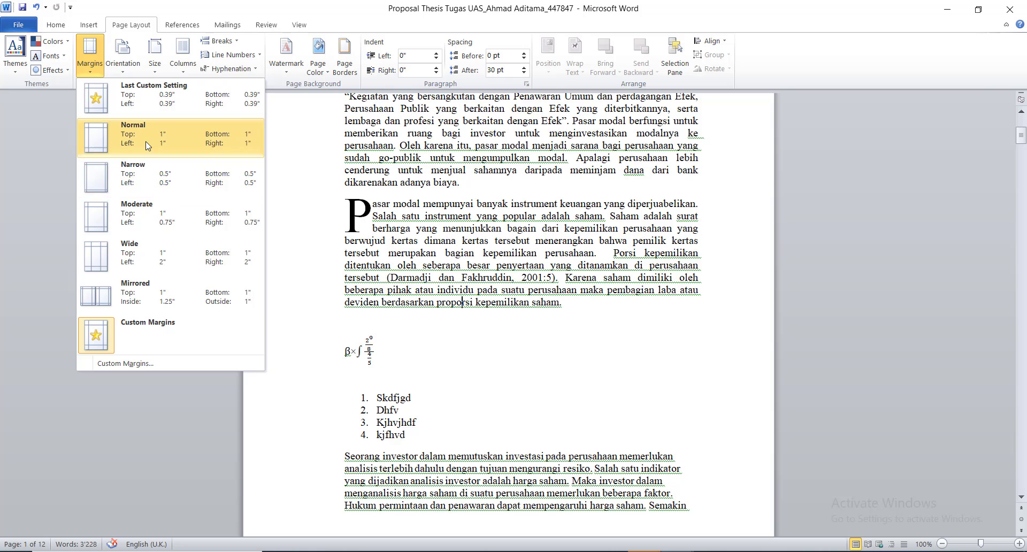
{"action": "left_click", "coordinate": [145, 141]}
{"action": "left_click", "coordinate": [88, 68]}
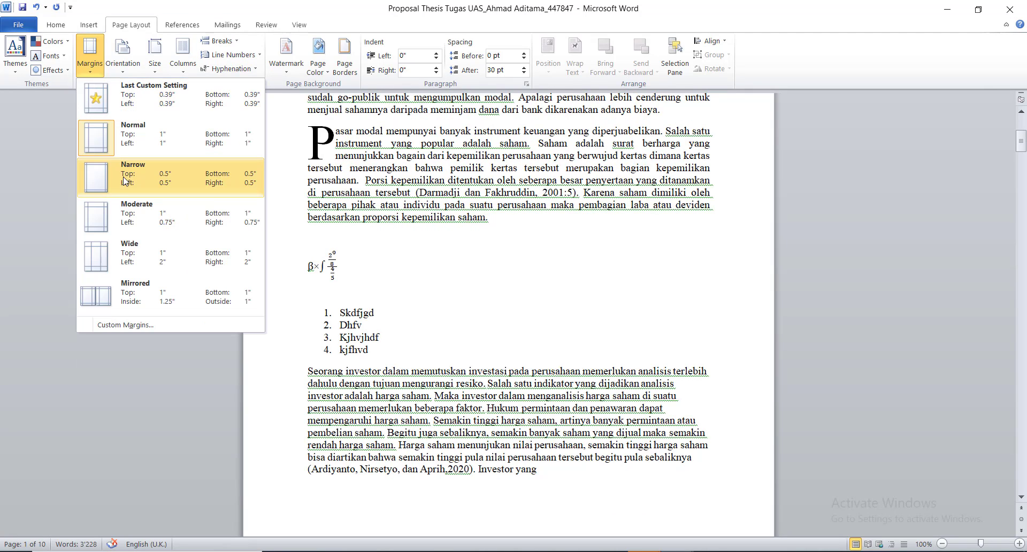
{"action": "left_click", "coordinate": [126, 182]}
{"action": "left_click", "coordinate": [89, 63]}
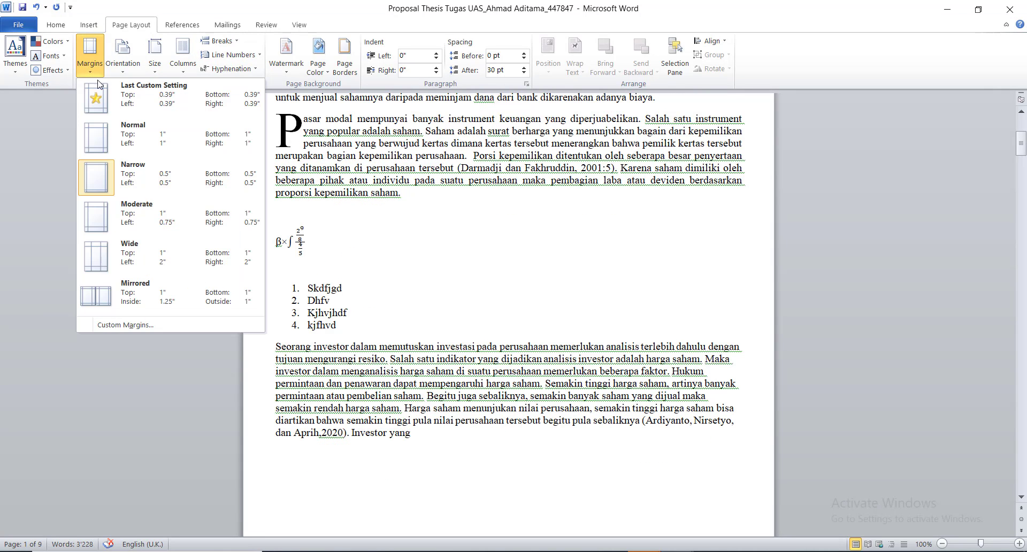
{"action": "left_click", "coordinate": [137, 223]}
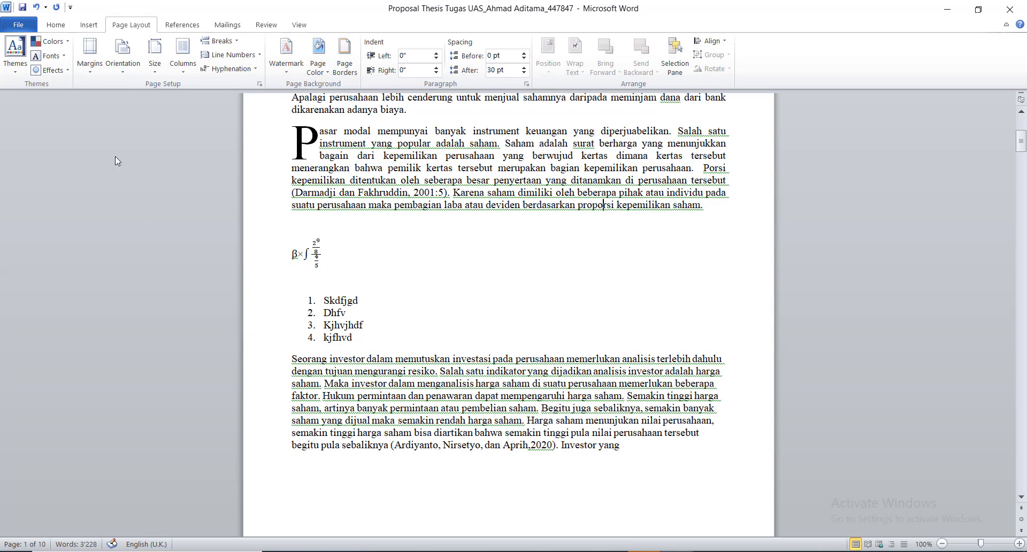
Set custom page margins for the whole document with 4 cm top, 4 cm left and 3 cm right.
{"action": "left_click", "coordinate": [90, 65]}
{"action": "left_click", "coordinate": [126, 325]}
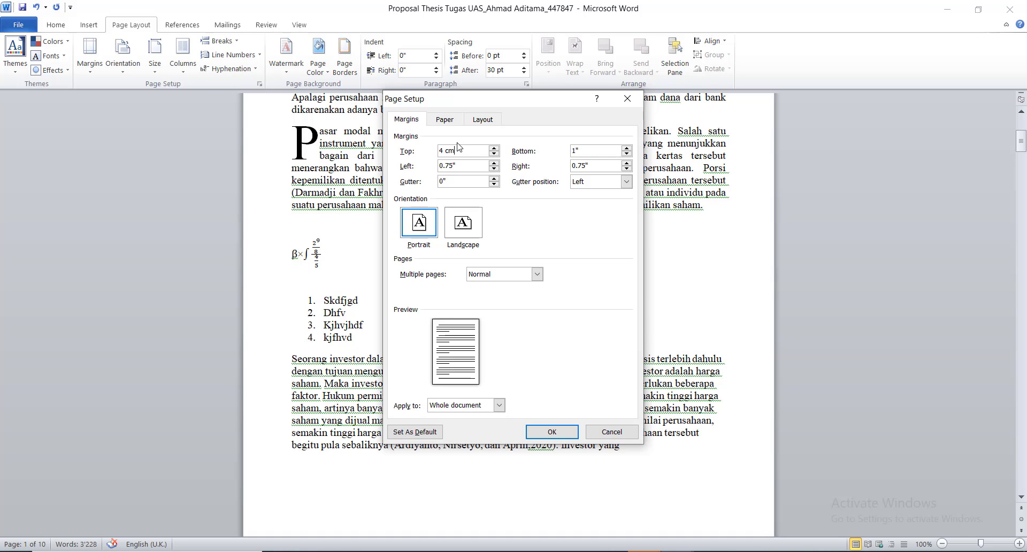
{"action": "left_click_drag", "start_coordinate": [460, 167], "coordinate": [409, 161]}
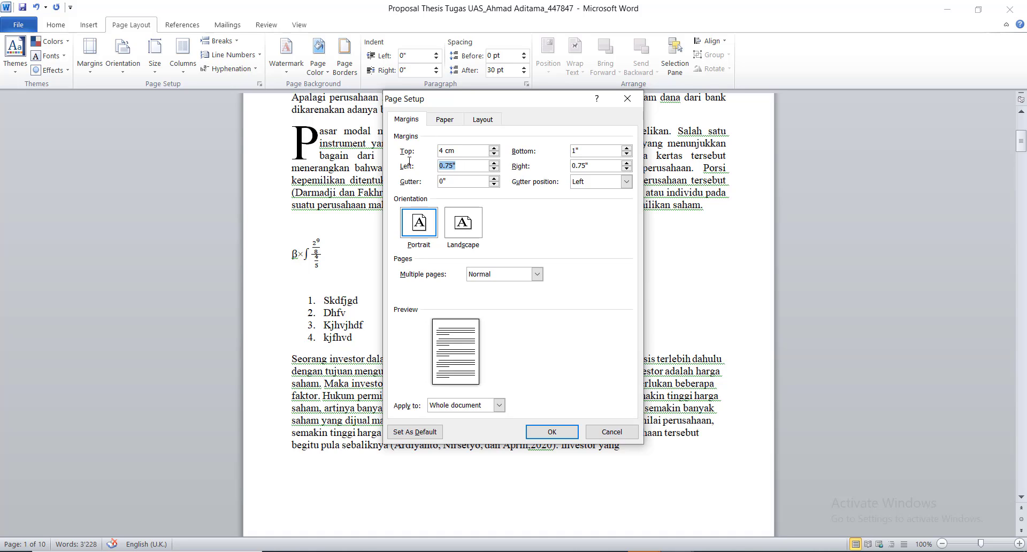
{"action": "type", "text": "4"}
{"action": "left_click_drag", "start_coordinate": [586, 150], "coordinate": [538, 154]}
{"action": "left_click_drag", "start_coordinate": [571, 165], "coordinate": [518, 167]}
{"action": "type", "text": "3"}
{"action": "key", "text": "Return"}
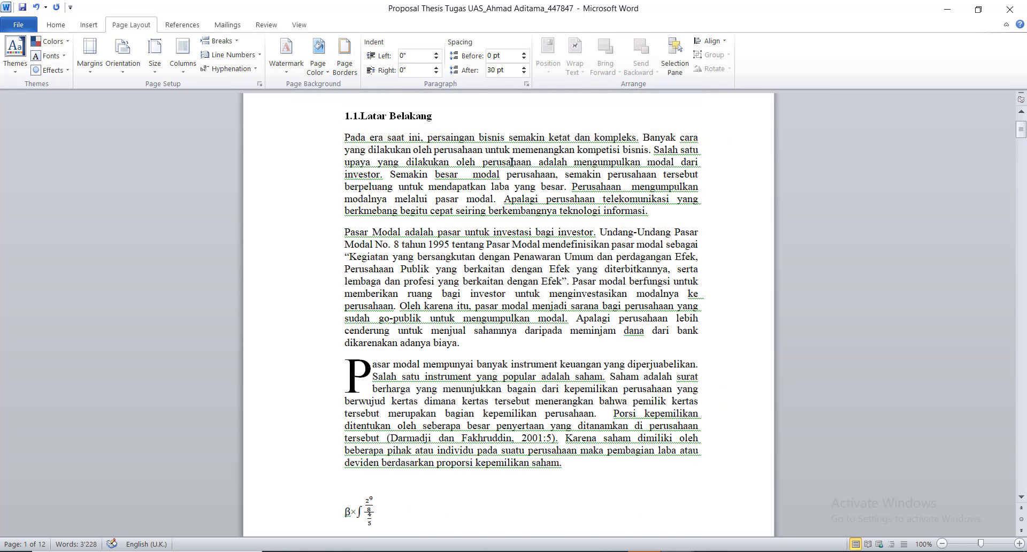
{"action": "scroll", "coordinate": [511, 163], "scroll_direction": "up", "scroll_amount": 3}
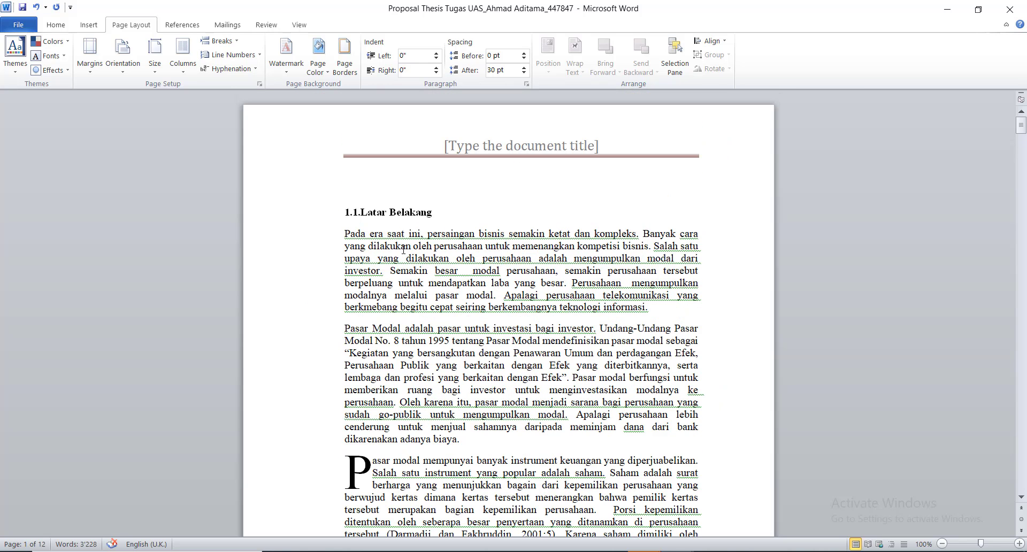
Try landscape orientation for the document and return it to portrait.
{"action": "left_click", "coordinate": [122, 74]}
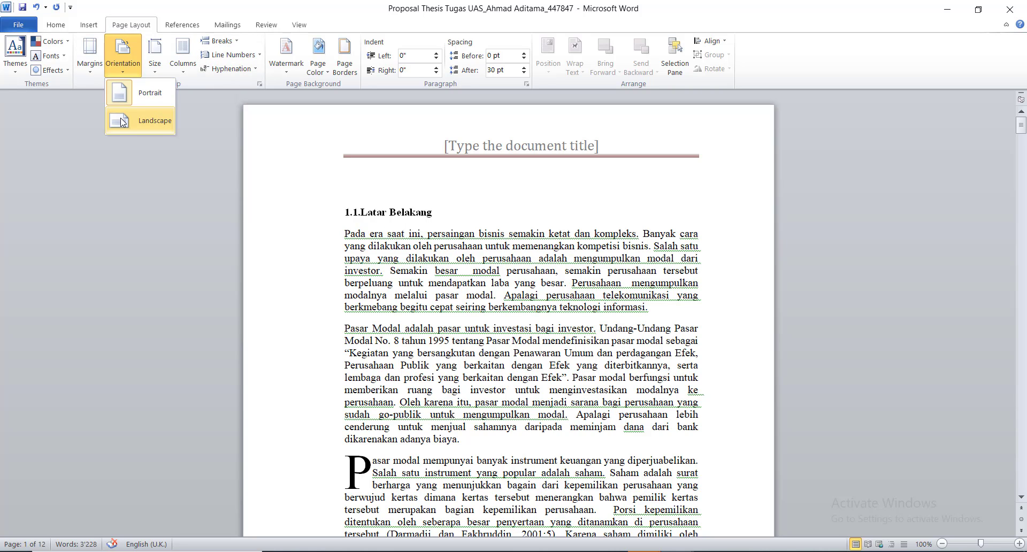
{"action": "left_click", "coordinate": [122, 122]}
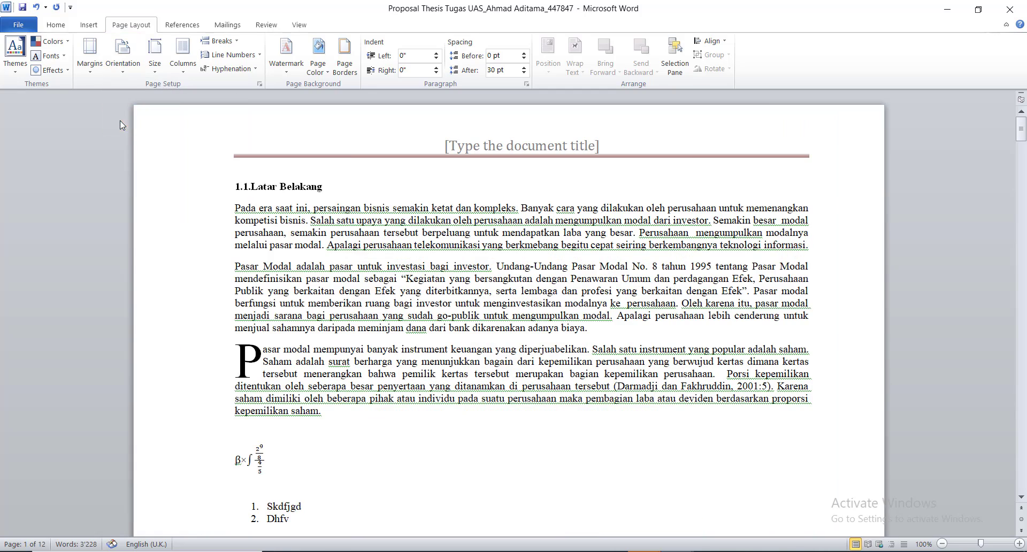
{"action": "left_click", "coordinate": [123, 59]}
{"action": "left_click", "coordinate": [121, 94]}
{"action": "left_click", "coordinate": [155, 59]}
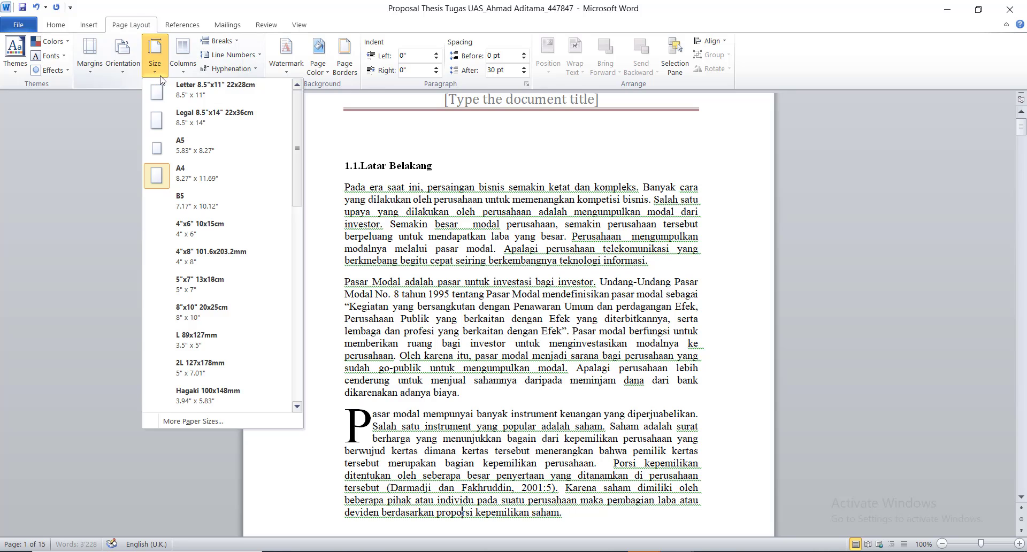
{"action": "left_click", "coordinate": [159, 74]}
{"action": "left_click", "coordinate": [159, 74]}
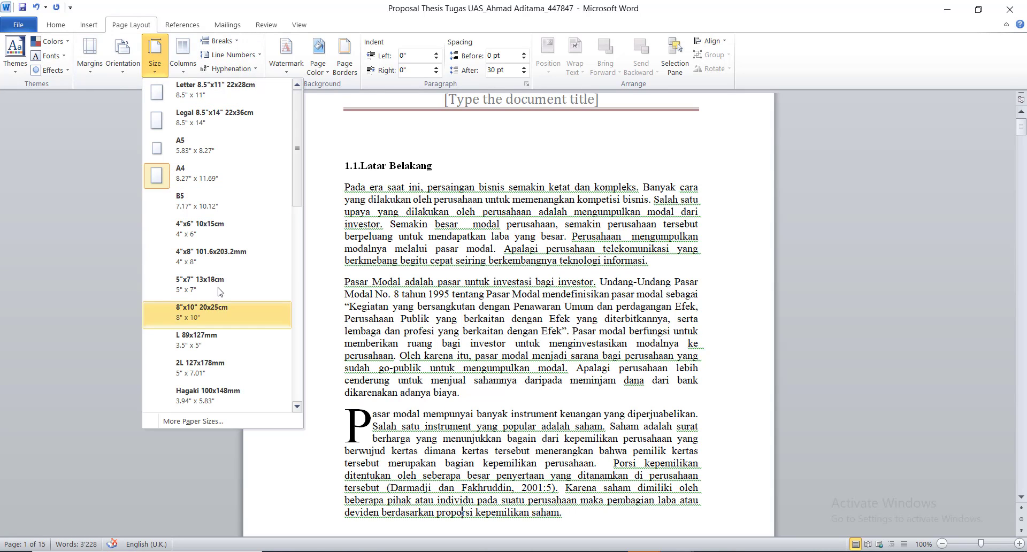
Try a two-column layout for the document text, and undo it.
{"action": "left_click", "coordinate": [183, 57]}
{"action": "left_click", "coordinate": [183, 56]}
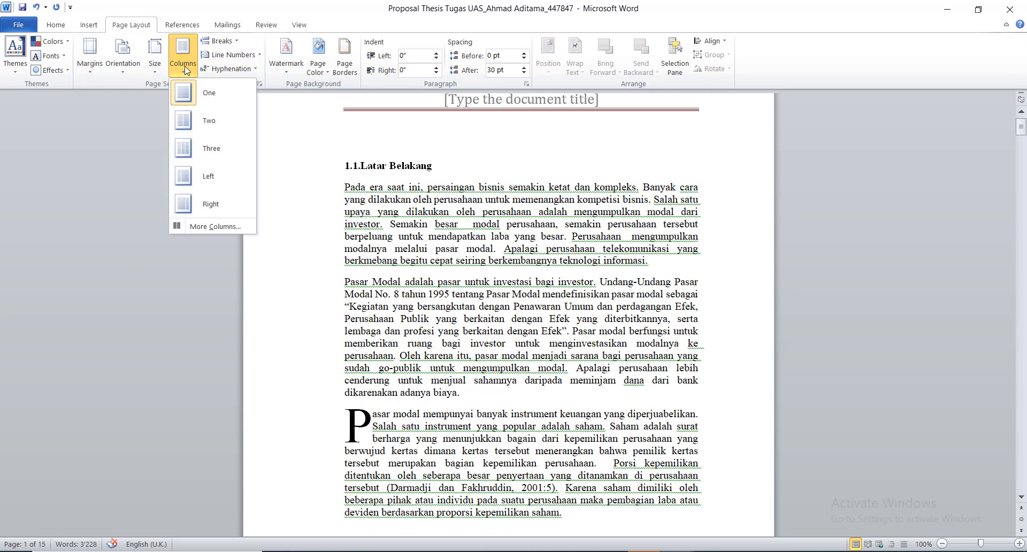
{"action": "left_click", "coordinate": [190, 121]}
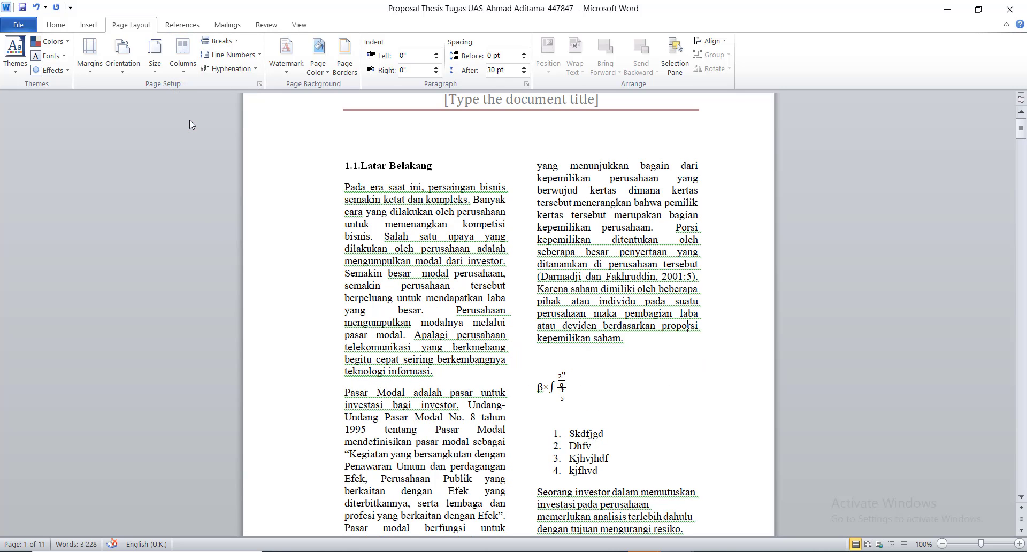
{"action": "left_click", "coordinate": [36, 6]}
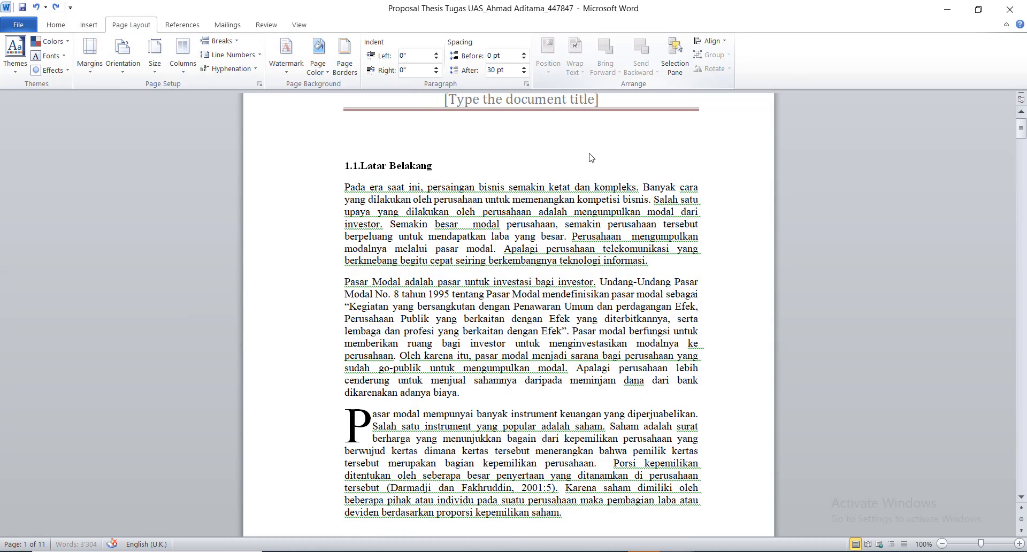
Select the 1.1. numbering in front of the Latar Belakang heading on the first page.
{"action": "scroll", "coordinate": [428, 219], "scroll_direction": "down", "scroll_amount": 2}
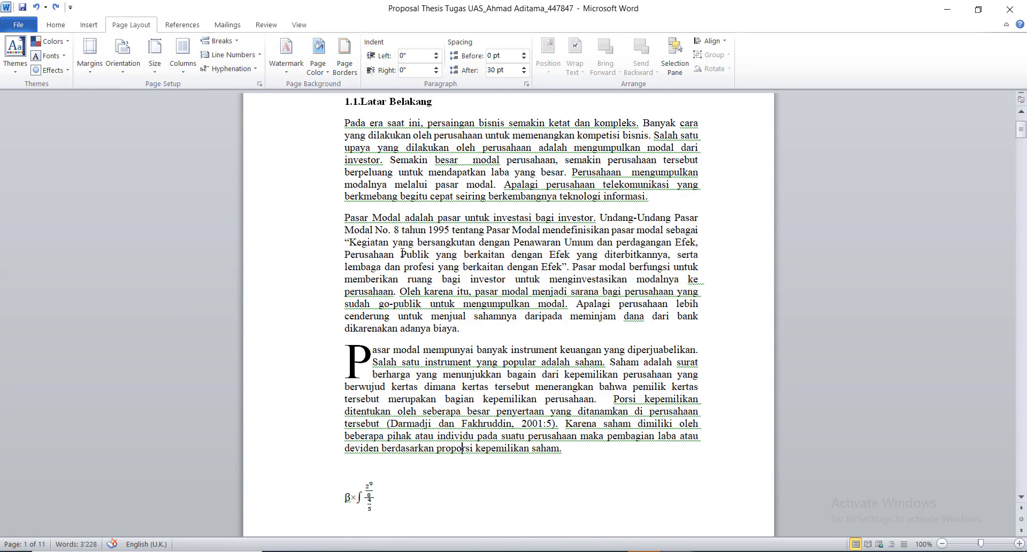
{"action": "scroll", "coordinate": [429, 218], "scroll_direction": "up", "scroll_amount": 4}
{"action": "left_click", "coordinate": [357, 213]}
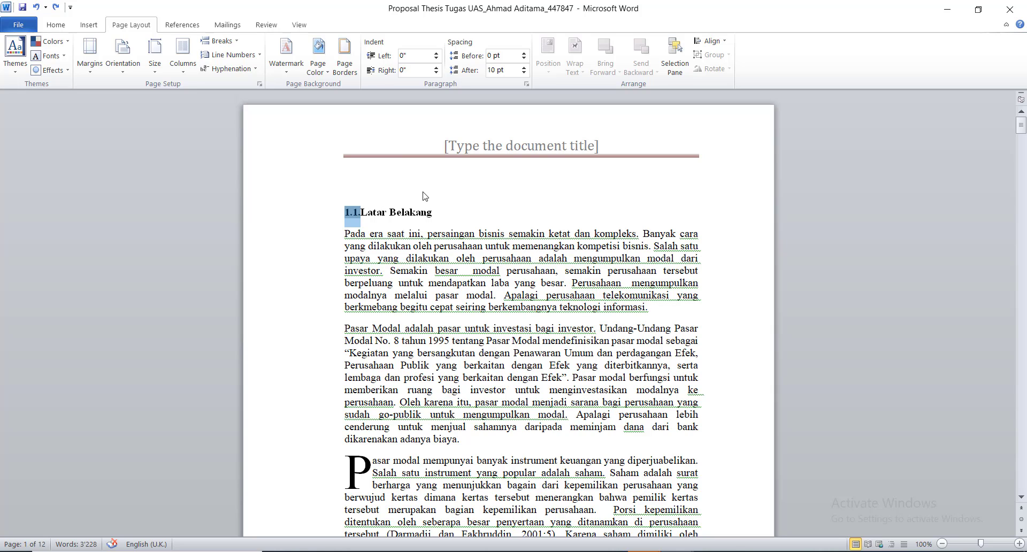
{"action": "left_click", "coordinate": [104, 25]}
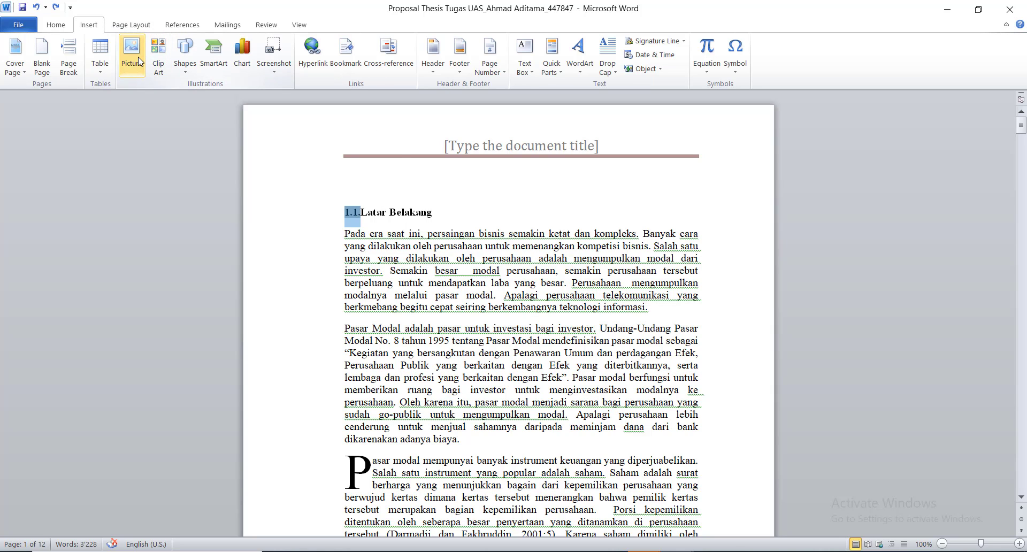
{"action": "left_click", "coordinate": [139, 60]}
{"action": "left_click", "coordinate": [138, 60]}
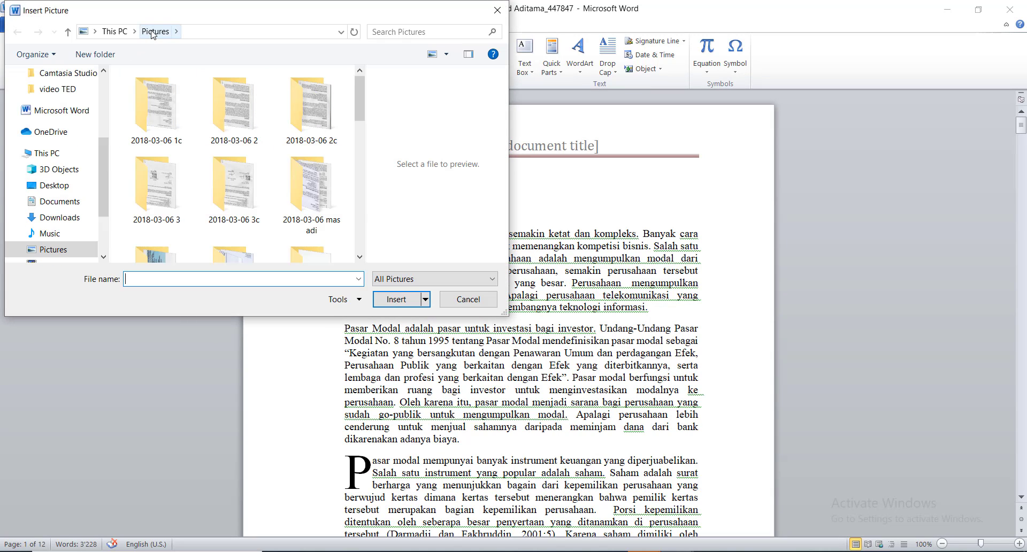
{"action": "scroll", "coordinate": [203, 108], "scroll_direction": "down", "scroll_amount": 10}
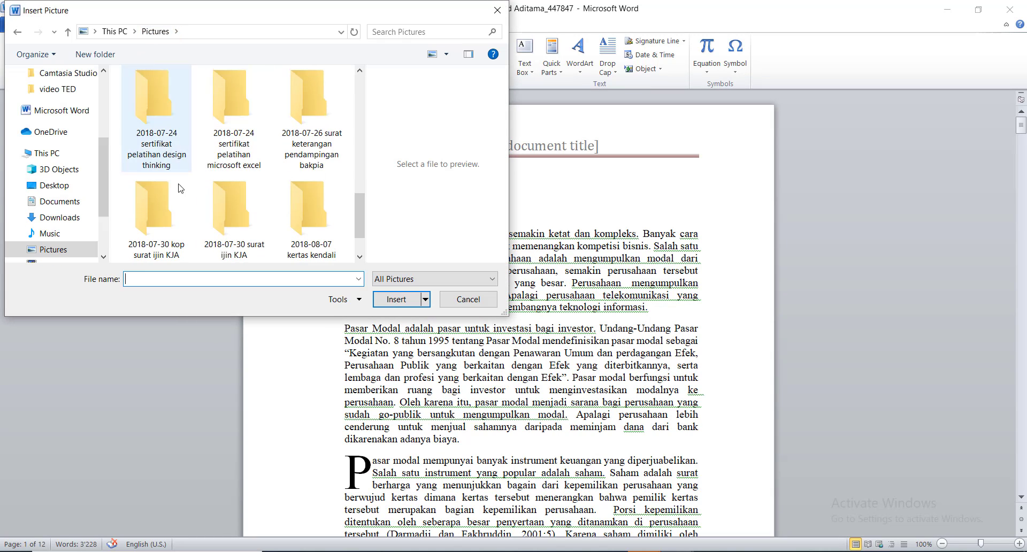
{"action": "scroll", "coordinate": [64, 214], "scroll_direction": "down", "scroll_amount": 2}
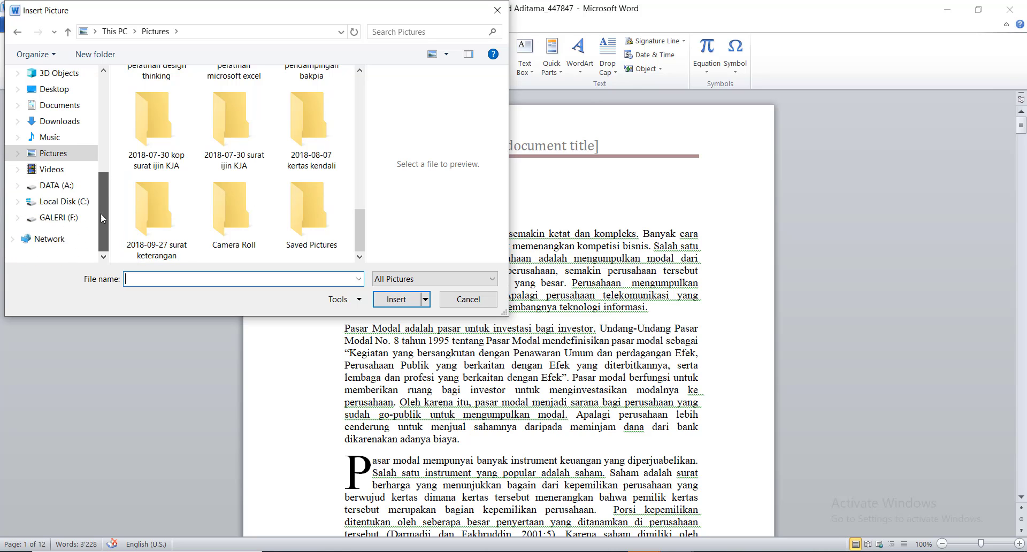
{"action": "left_click", "coordinate": [59, 185]}
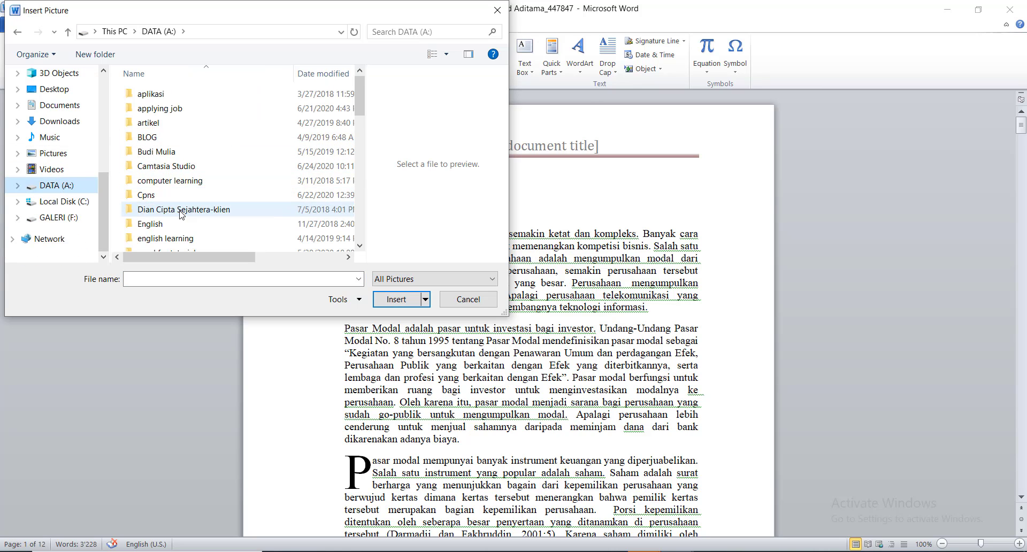
{"action": "scroll", "coordinate": [178, 206], "scroll_direction": "down", "scroll_amount": 3}
{"action": "scroll", "coordinate": [178, 209], "scroll_direction": "down", "scroll_amount": 3}
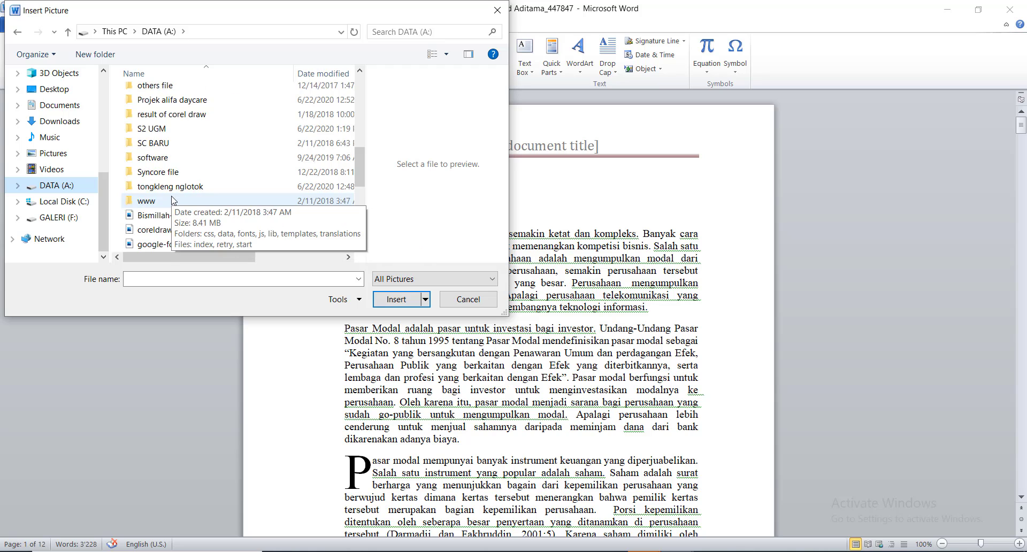
{"action": "double_click", "coordinate": [191, 221]}
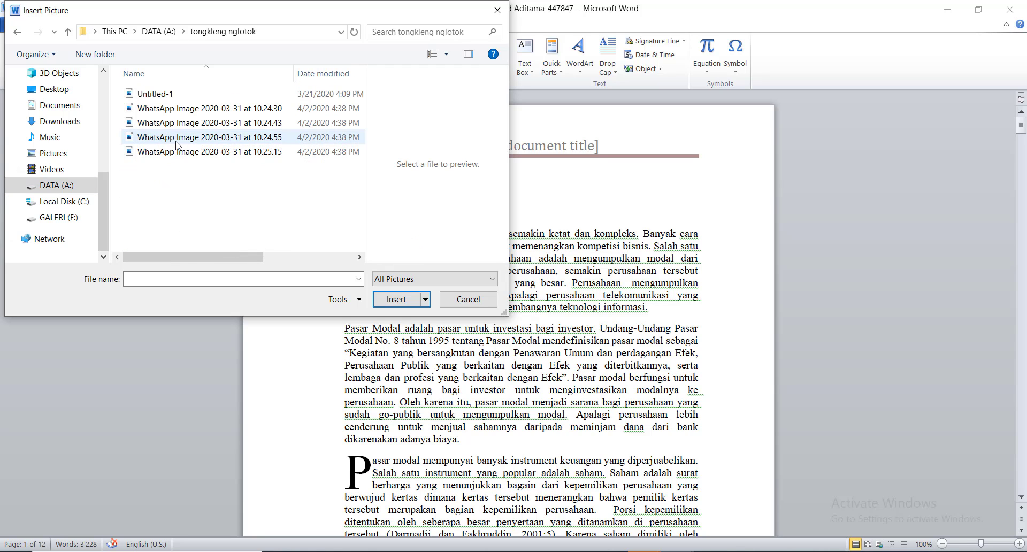
{"action": "left_click", "coordinate": [159, 95]}
{"action": "left_click", "coordinate": [161, 108]}
{"action": "left_click", "coordinate": [159, 122]}
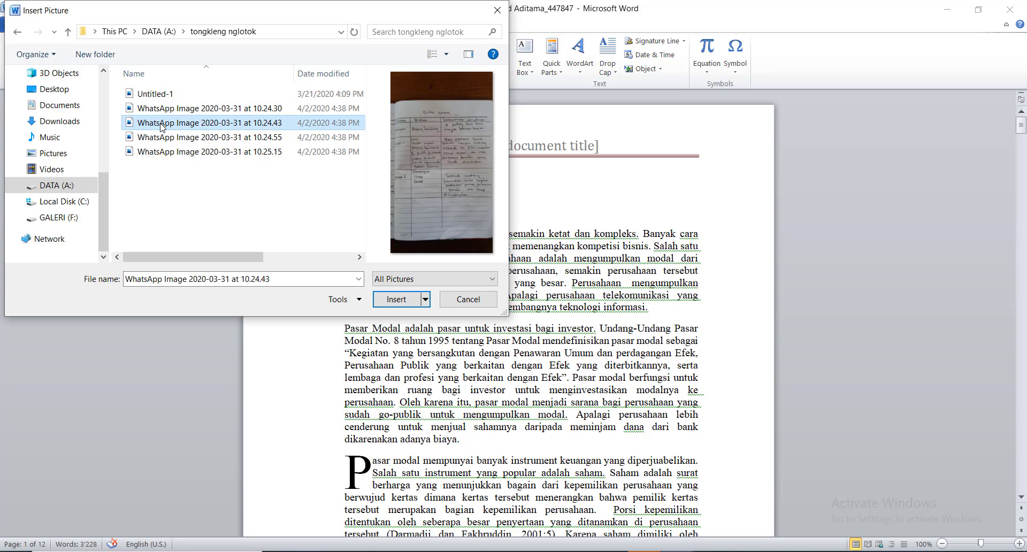
{"action": "left_click", "coordinate": [156, 137]}
{"action": "left_click", "coordinate": [154, 149]}
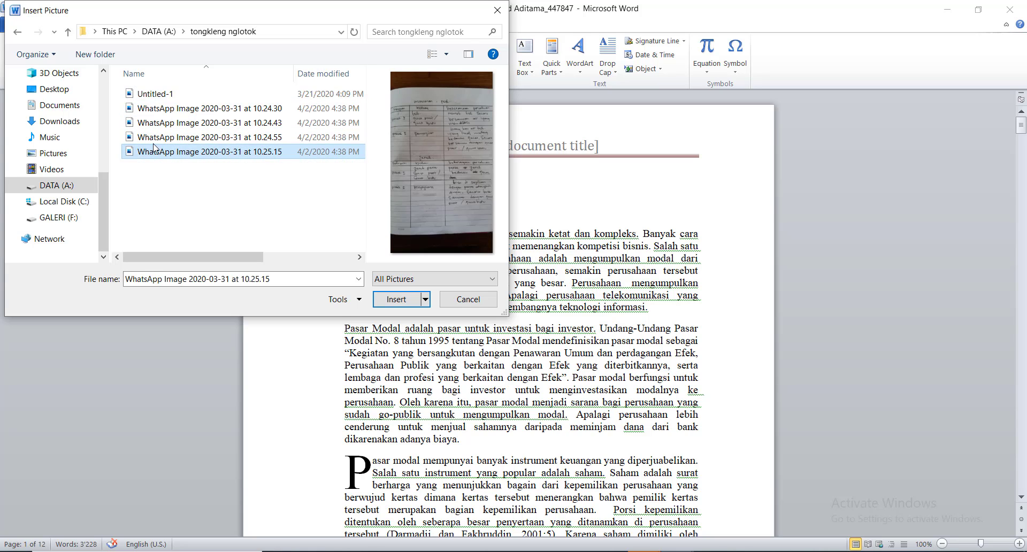
{"action": "left_click", "coordinate": [17, 31]}
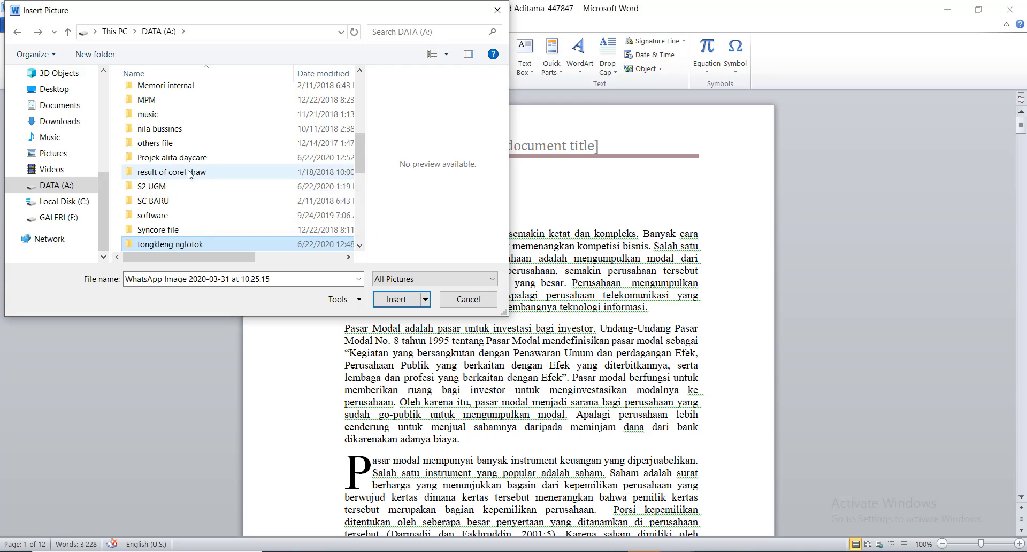
{"action": "scroll", "coordinate": [204, 145], "scroll_direction": "up", "scroll_amount": 1}
{"action": "scroll", "coordinate": [204, 145], "scroll_direction": "up", "scroll_amount": 6}
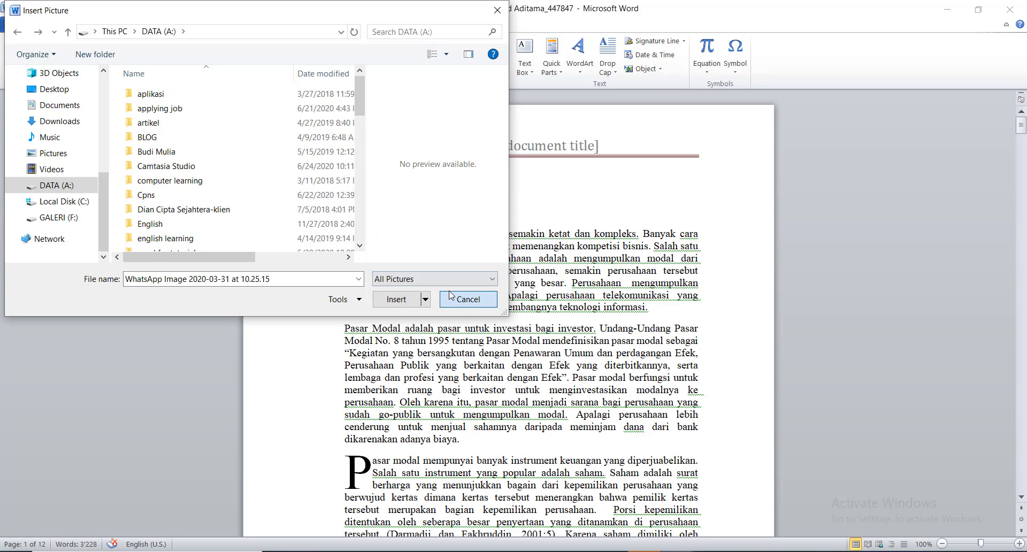
{"action": "left_click", "coordinate": [469, 300]}
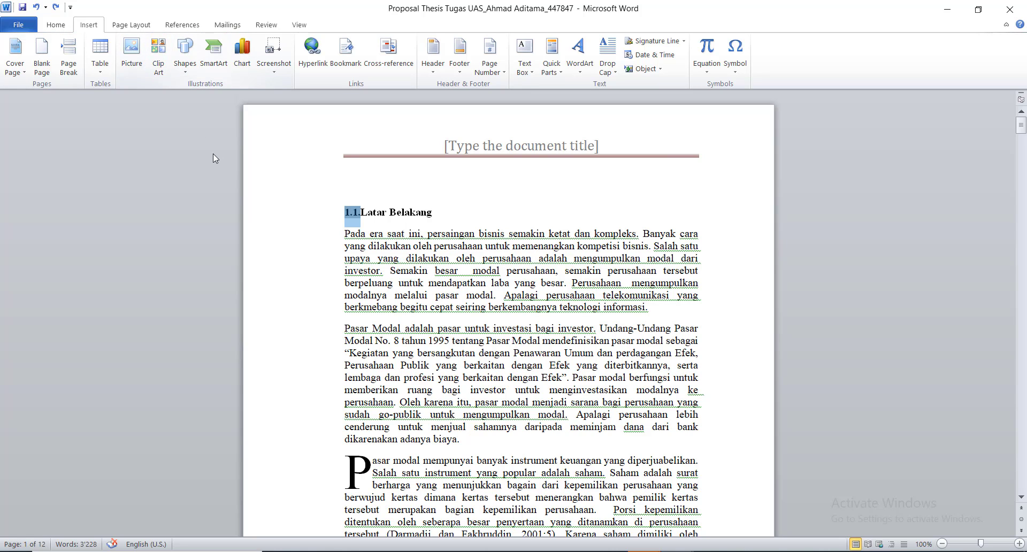
Insert the picture Screenshot_20 from the Camtasia Studio folder on the DATA (A:) drive at the Latar Belakang heading.
{"action": "left_click", "coordinate": [134, 70]}
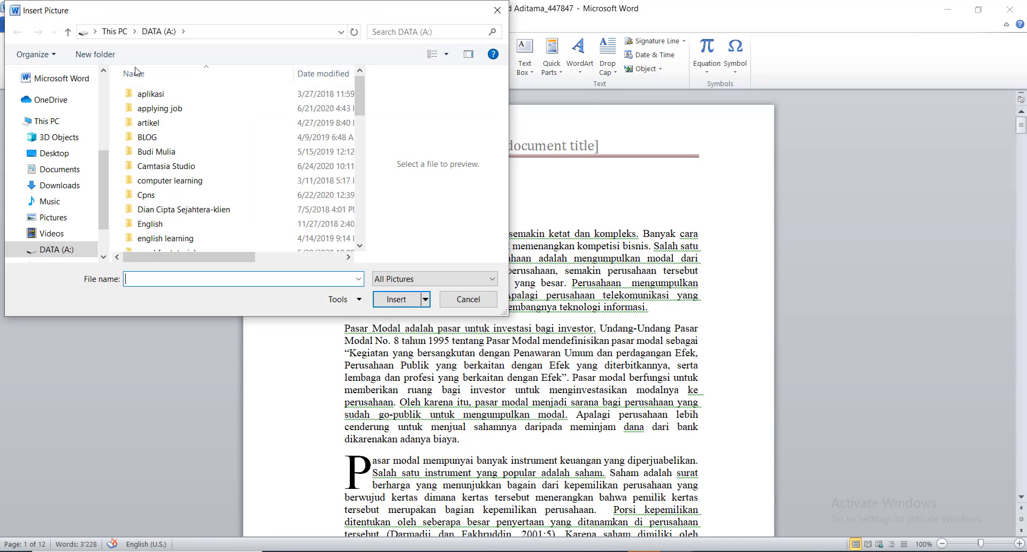
{"action": "double_click", "coordinate": [178, 167]}
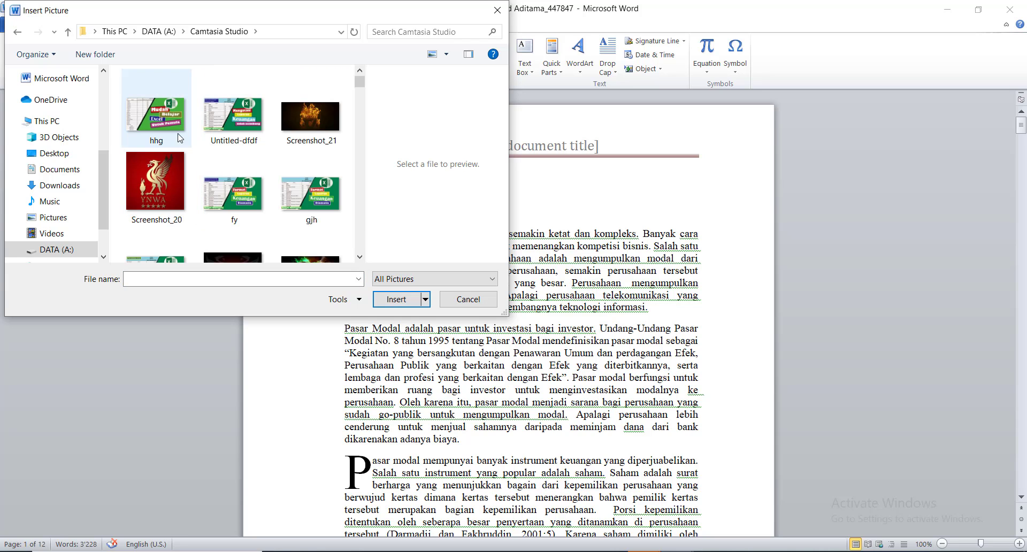
{"action": "left_click", "coordinate": [160, 190]}
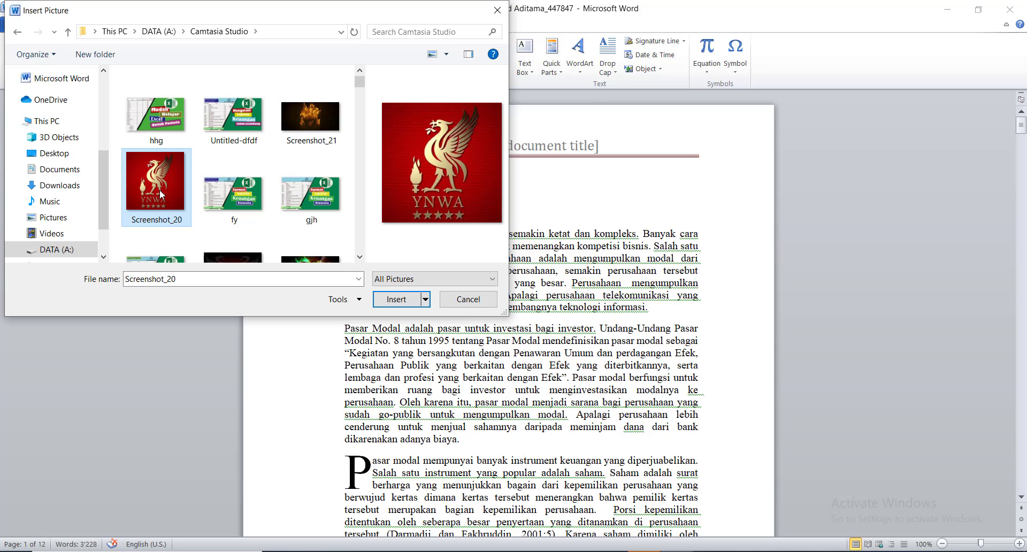
{"action": "left_click", "coordinate": [395, 299]}
{"action": "scroll", "coordinate": [458, 273], "scroll_direction": "down", "scroll_amount": 3}
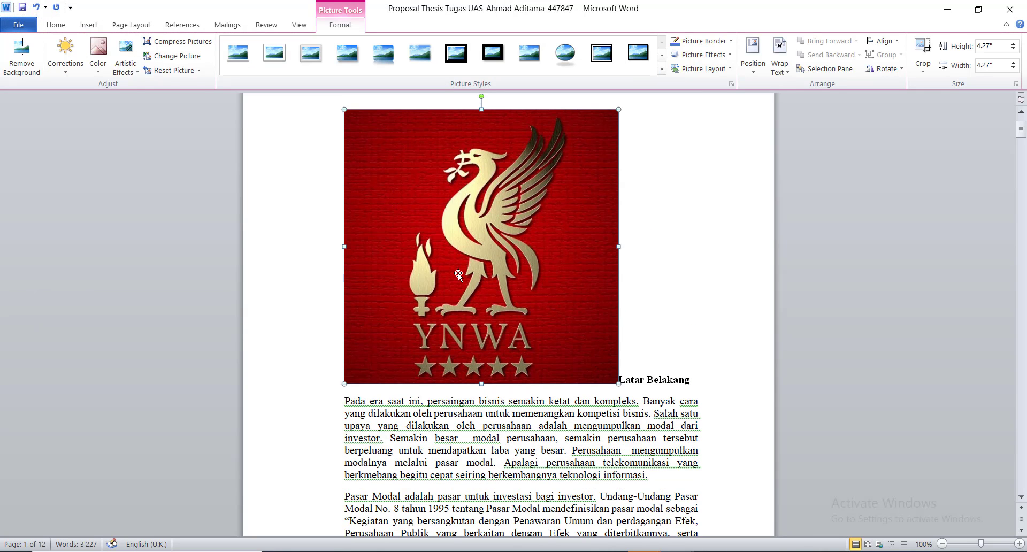
Set the inserted picture's text wrapping to Behind Text and deselect the picture.
{"action": "scroll", "coordinate": [458, 272], "scroll_direction": "up", "scroll_amount": 3}
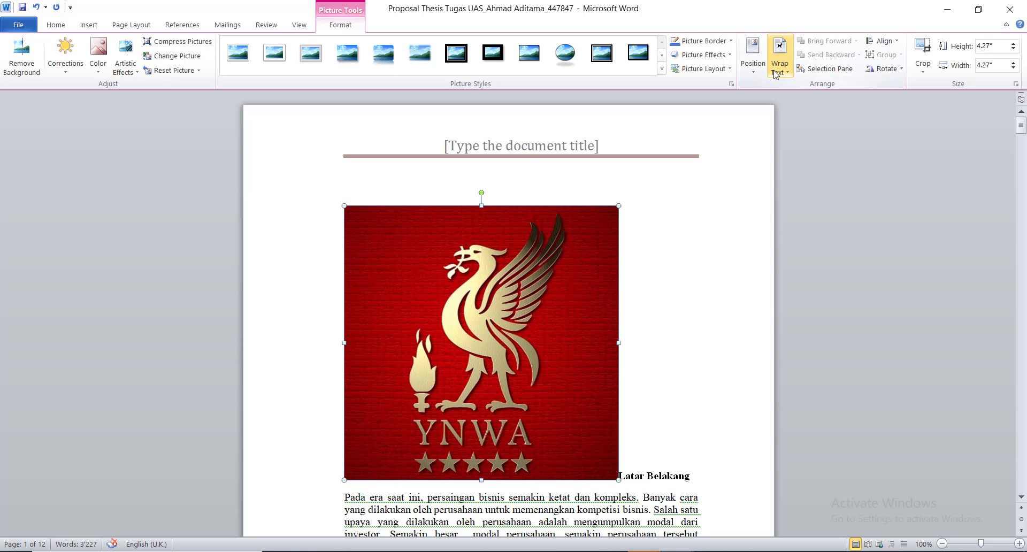
{"action": "left_click", "coordinate": [702, 372]}
{"action": "left_click", "coordinate": [518, 281]}
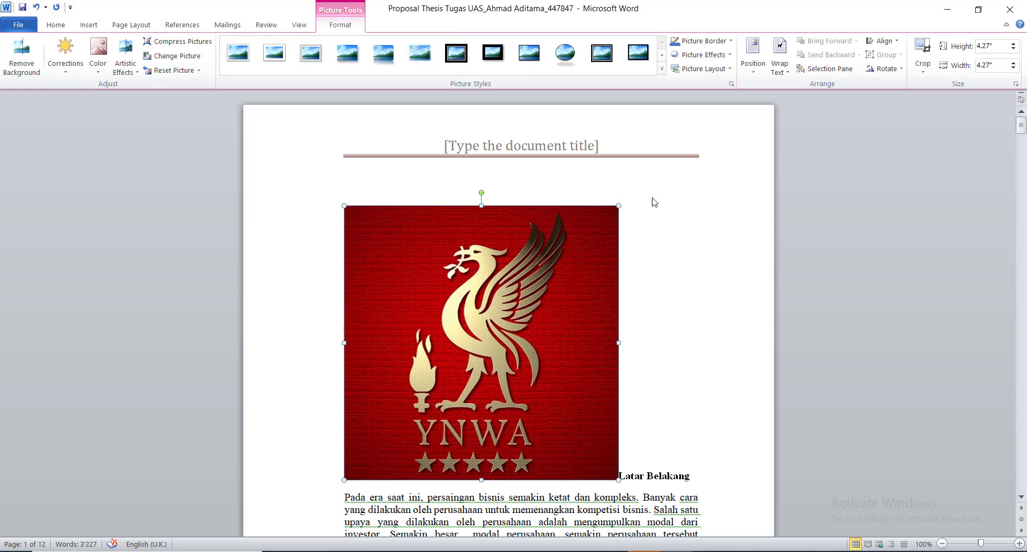
{"action": "left_click", "coordinate": [785, 77]}
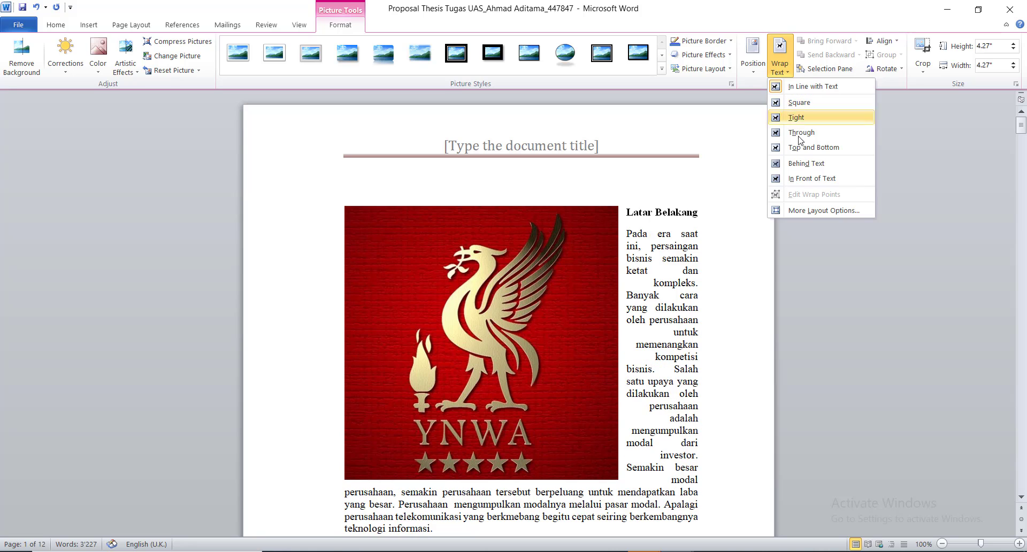
{"action": "left_click", "coordinate": [801, 164]}
{"action": "left_click", "coordinate": [660, 234]}
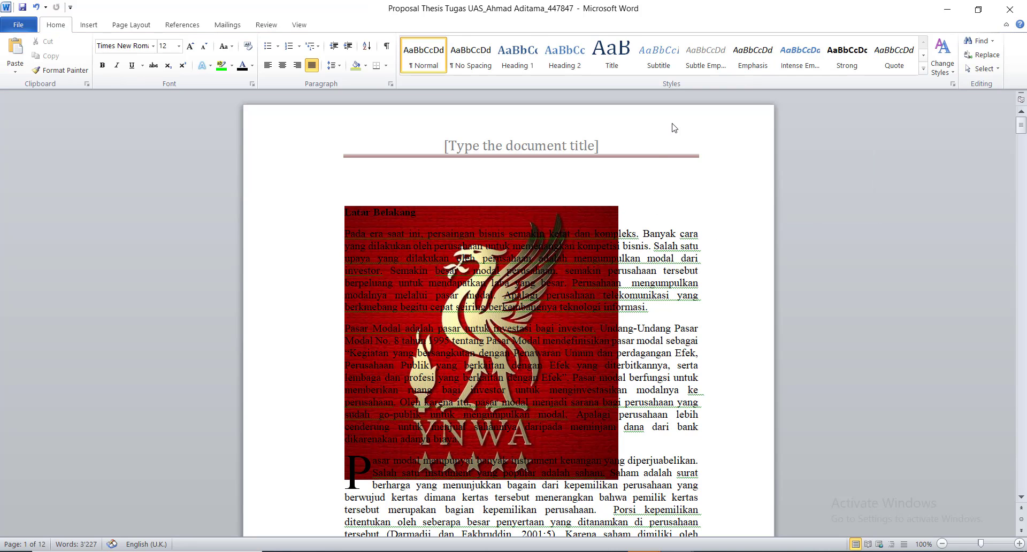
{"action": "left_click", "coordinate": [301, 25]}
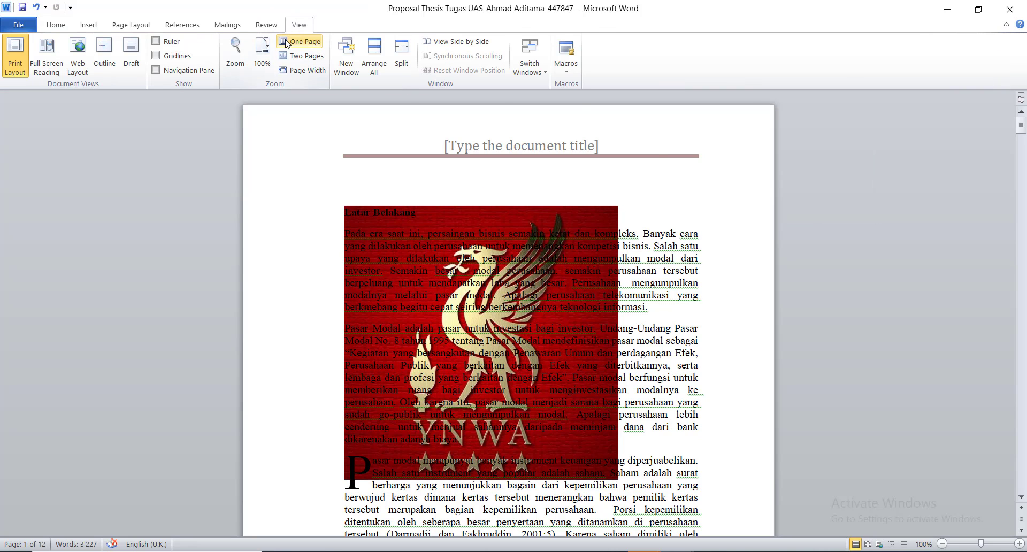
{"action": "left_click", "coordinate": [271, 29]}
{"action": "left_click", "coordinate": [133, 28]}
{"action": "left_click", "coordinate": [215, 23]}
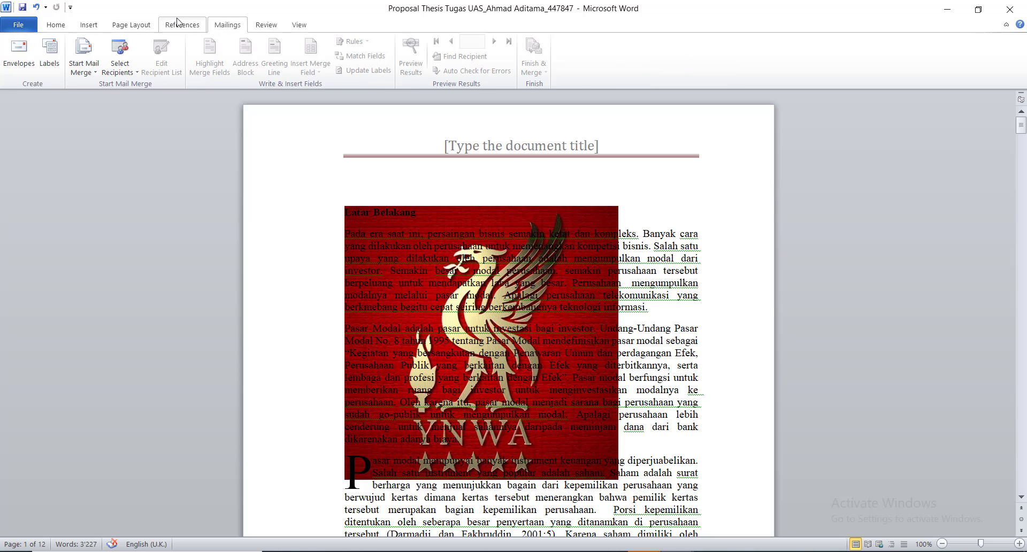
{"action": "left_click", "coordinate": [176, 23]}
{"action": "left_click", "coordinate": [227, 25]}
{"action": "left_click", "coordinate": [266, 25]}
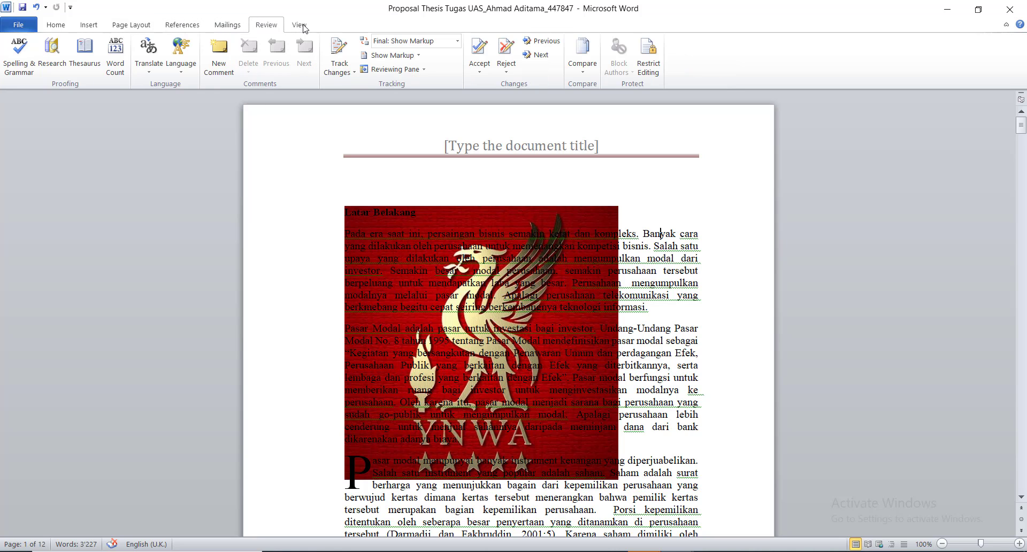
{"action": "left_click", "coordinate": [306, 29]}
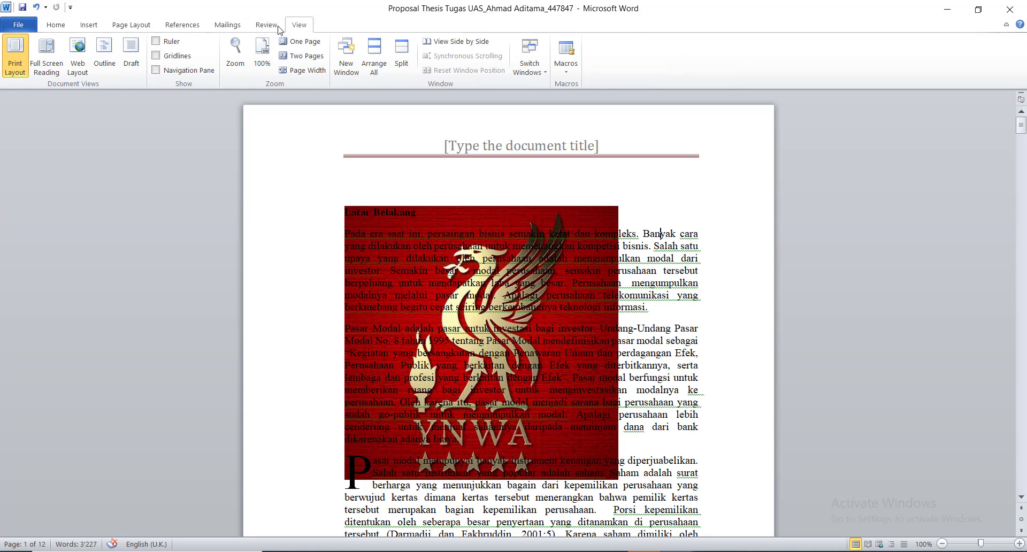
{"action": "left_click", "coordinate": [125, 28]}
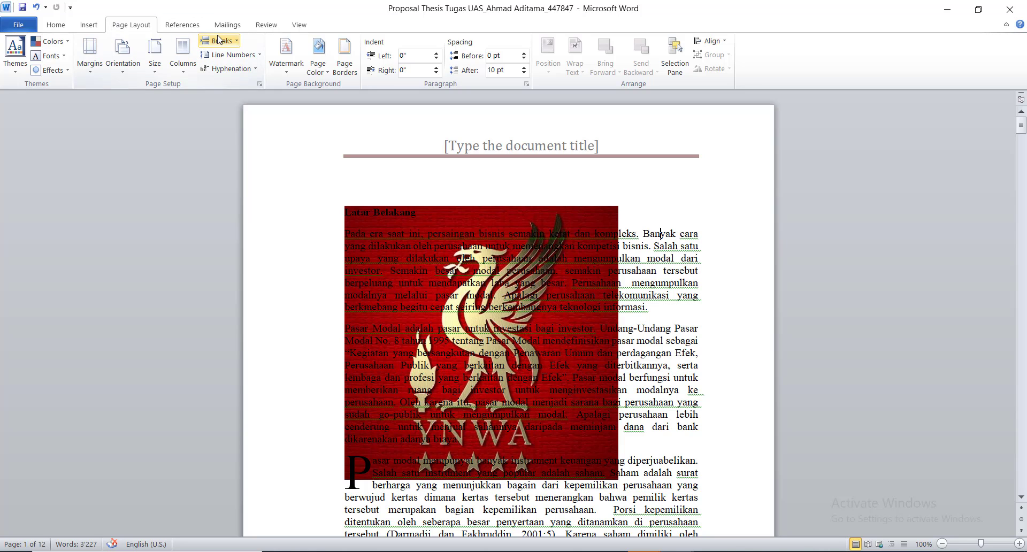